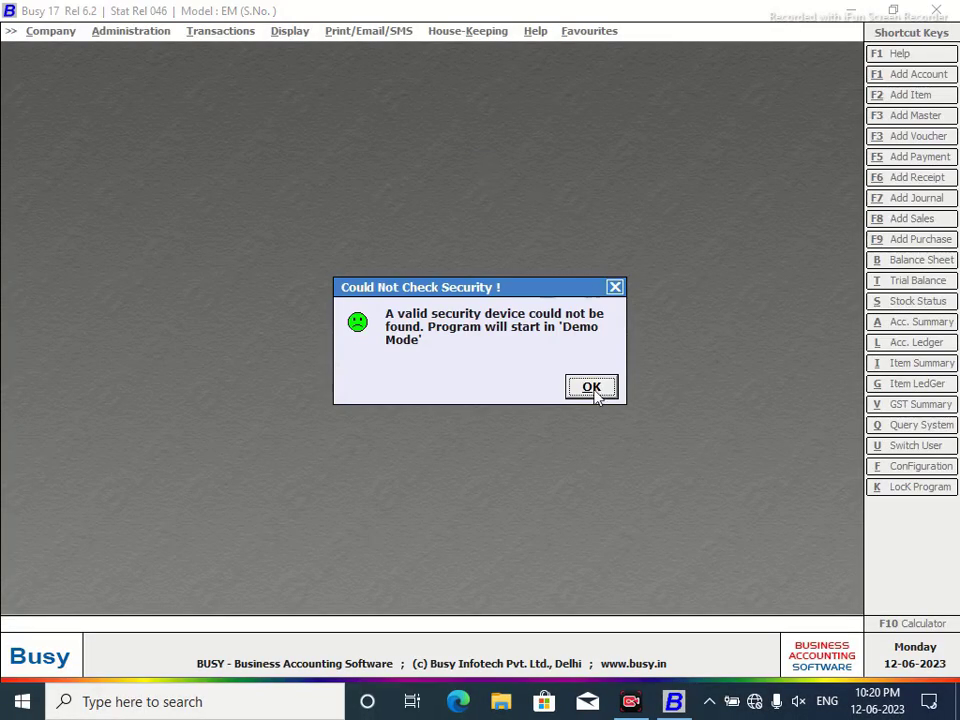
Dismiss the warning and start company VIDYA POLYTECH, with the same print name and state Delhi.
click(591, 387)
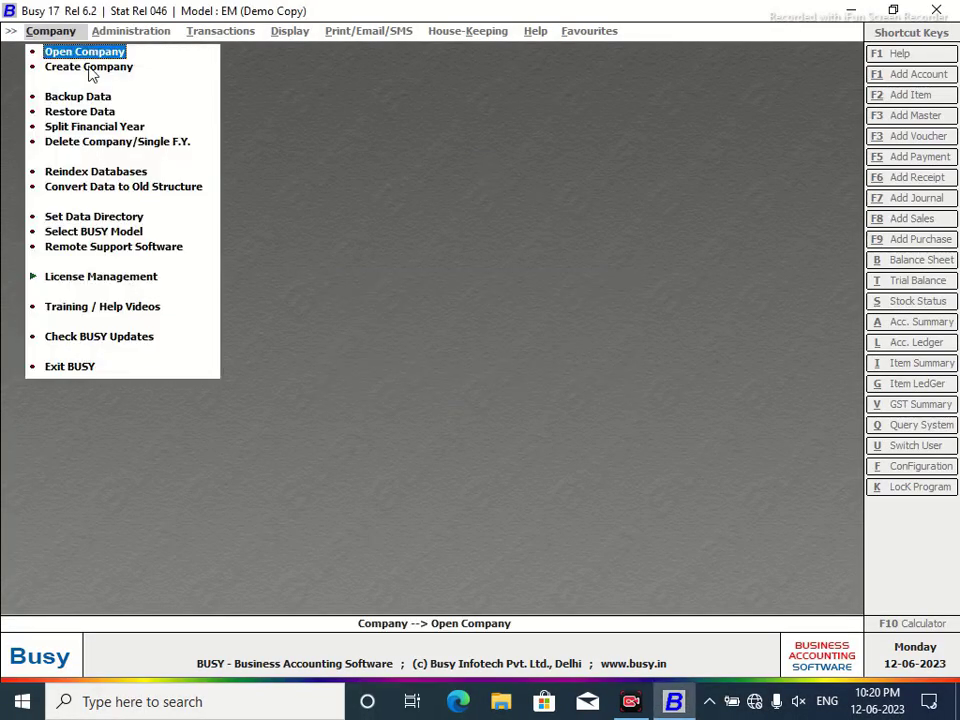
click(90, 68)
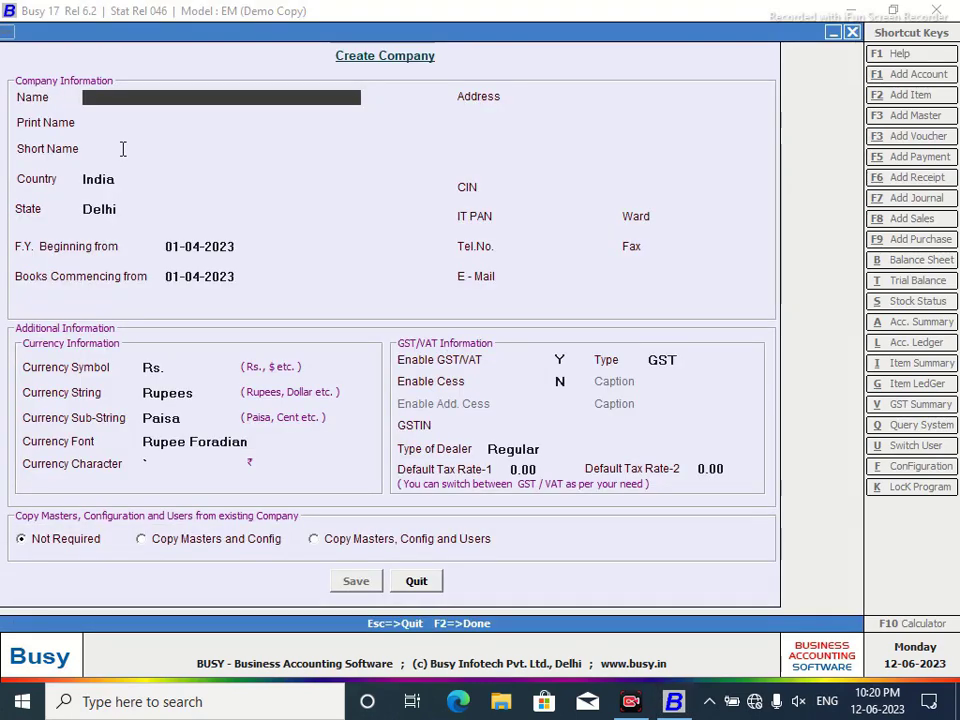
text(VIDYA )
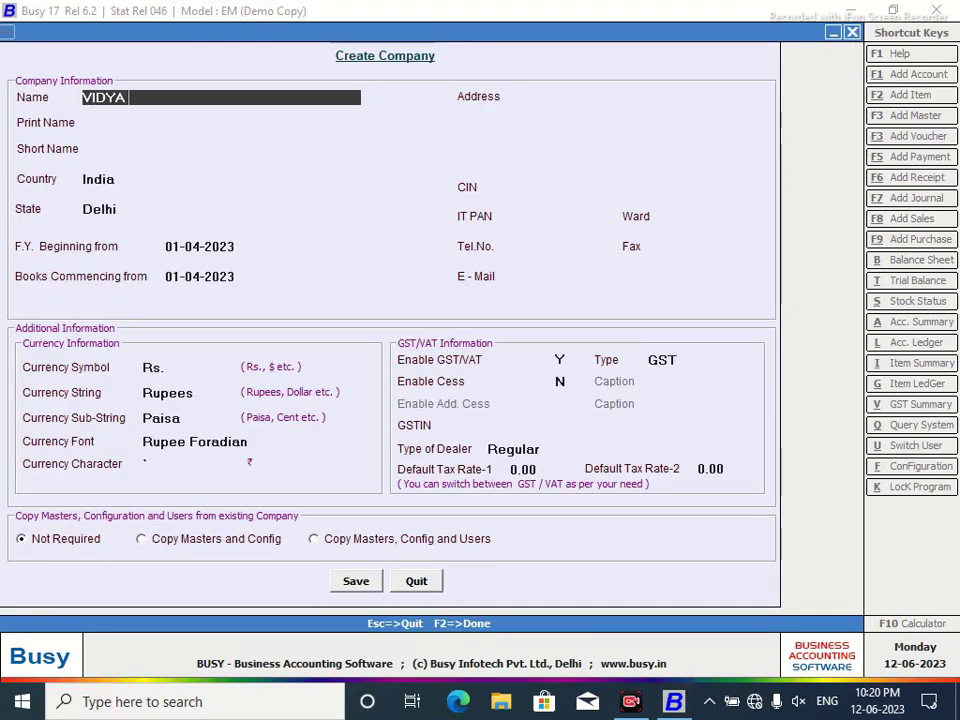
text(POLYTE)
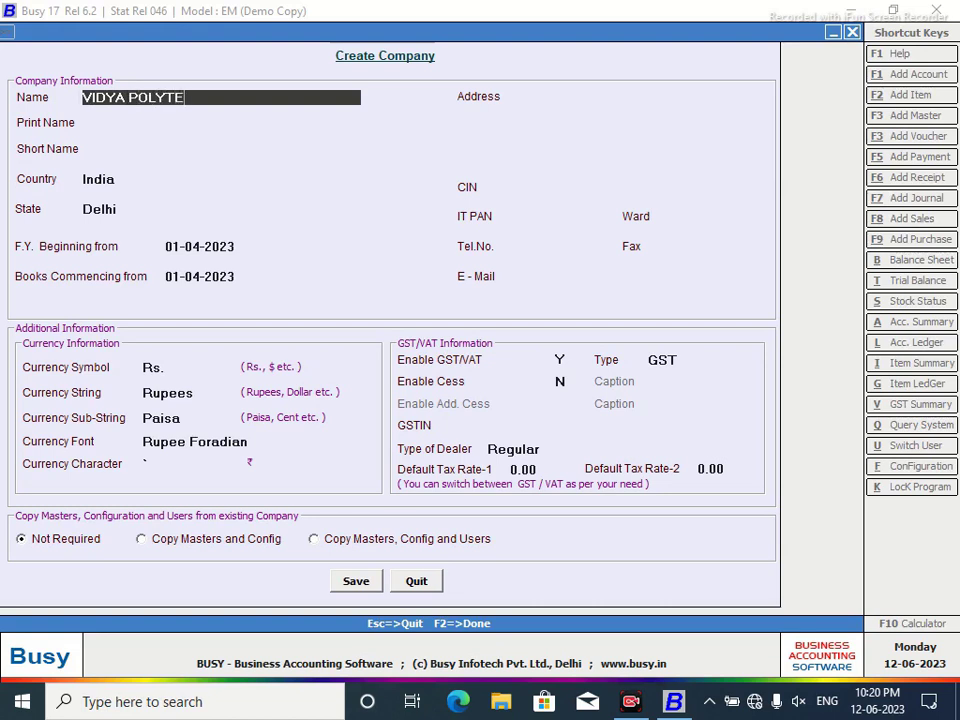
text(CH LLP.)
key(BackSpace)
key(Return)
key(Return)
key(Return)
key(Return)
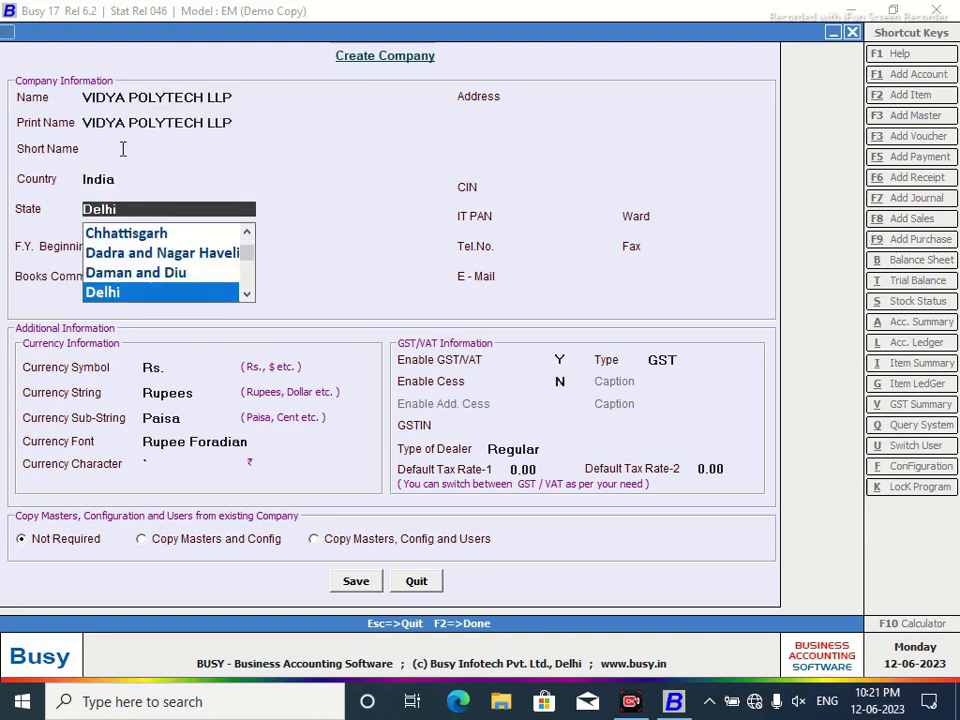
click(238, 97)
key(BackSpace)
key(BackSpace)
key(BackSpace)
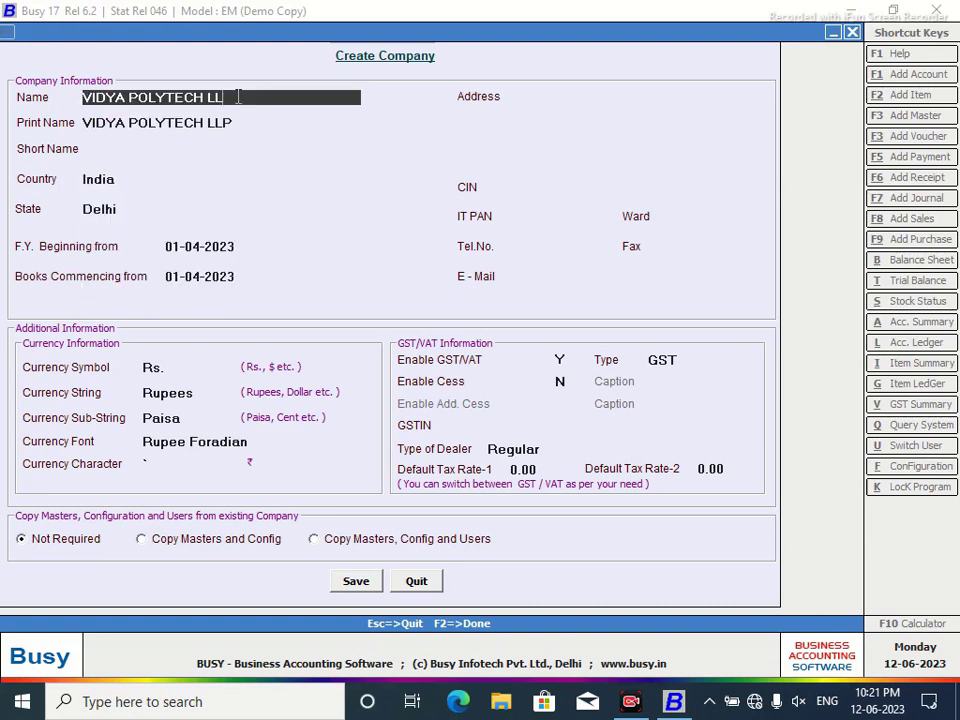
key(Return)
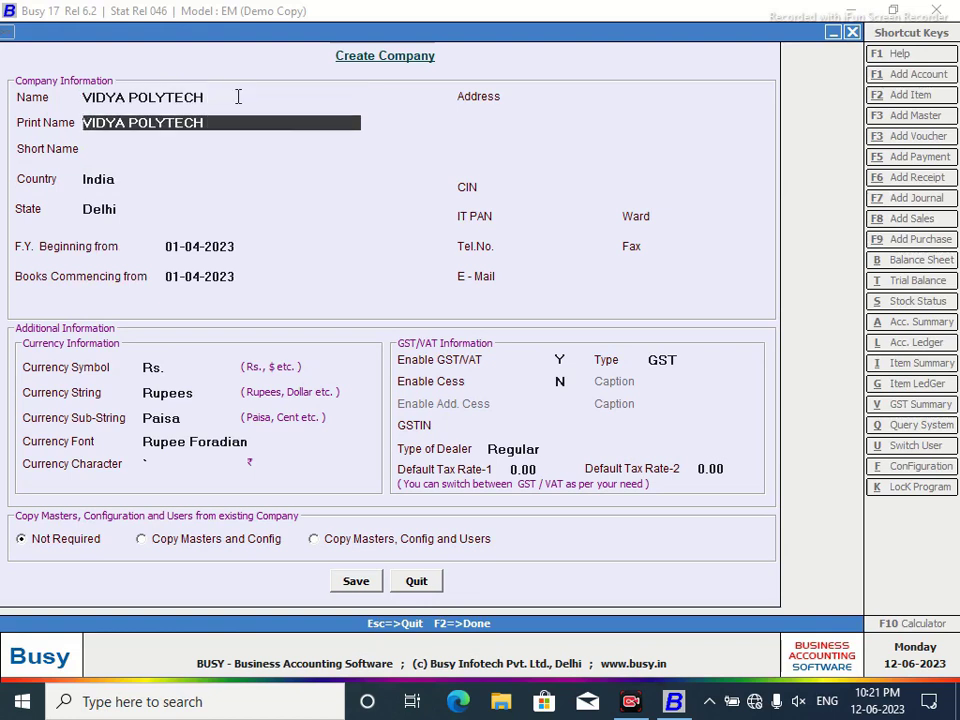
click(600, 97)
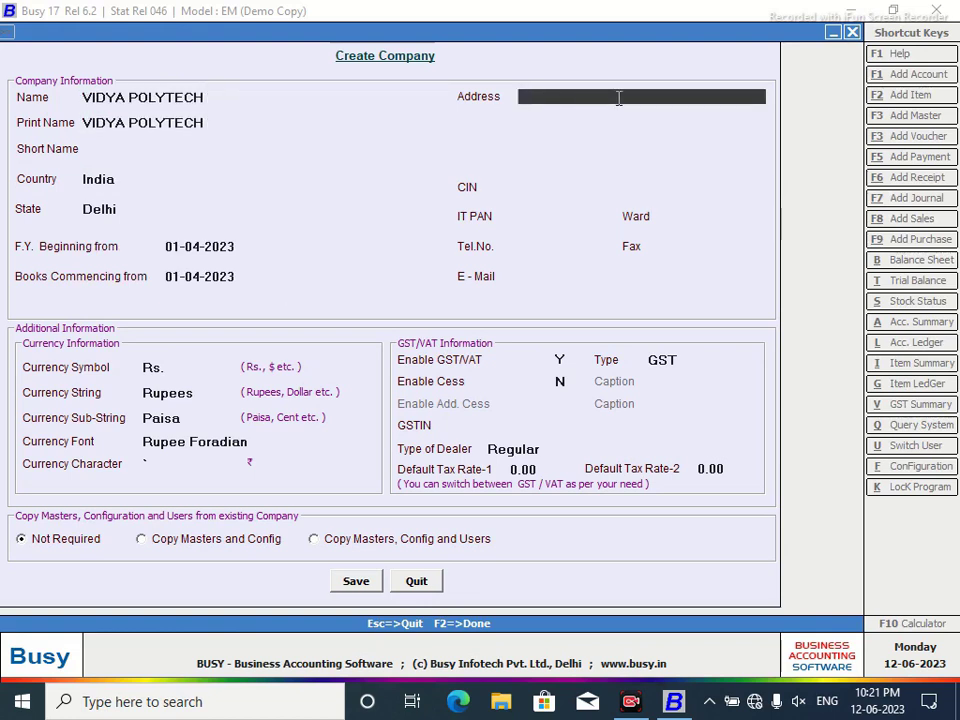
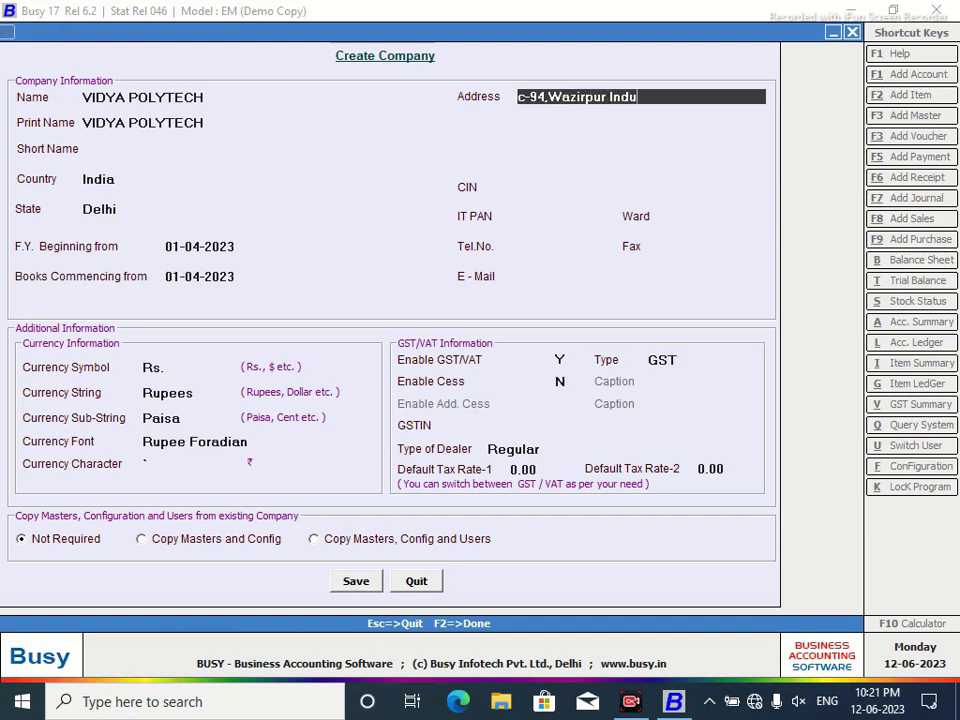
Enter the company's three-line address, ending with Delhi on the third line.
key(Return)
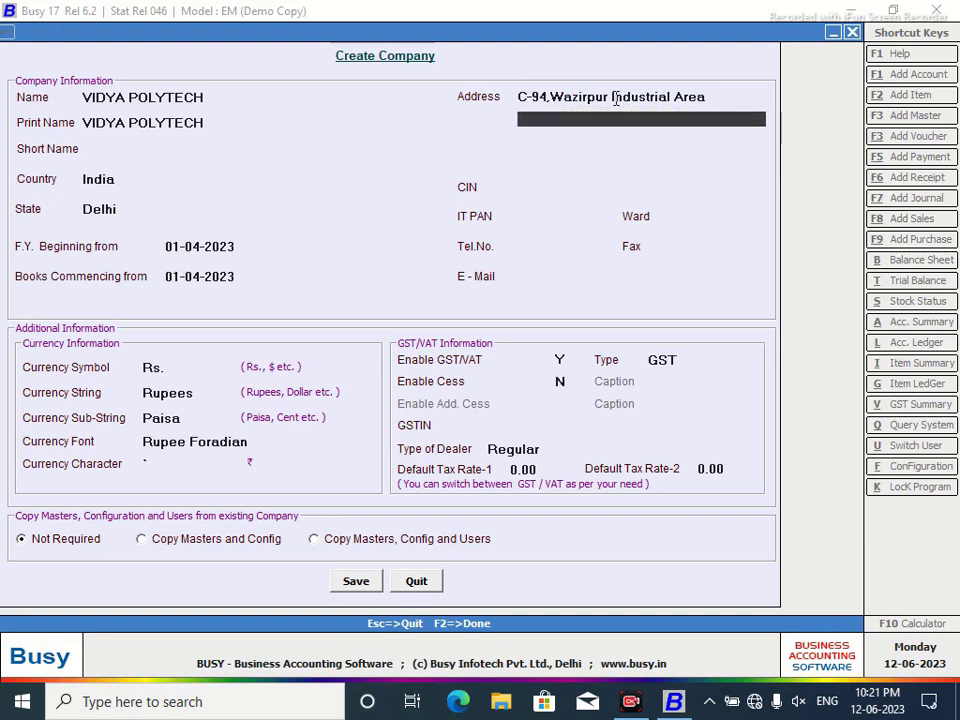
text(Ring Road)
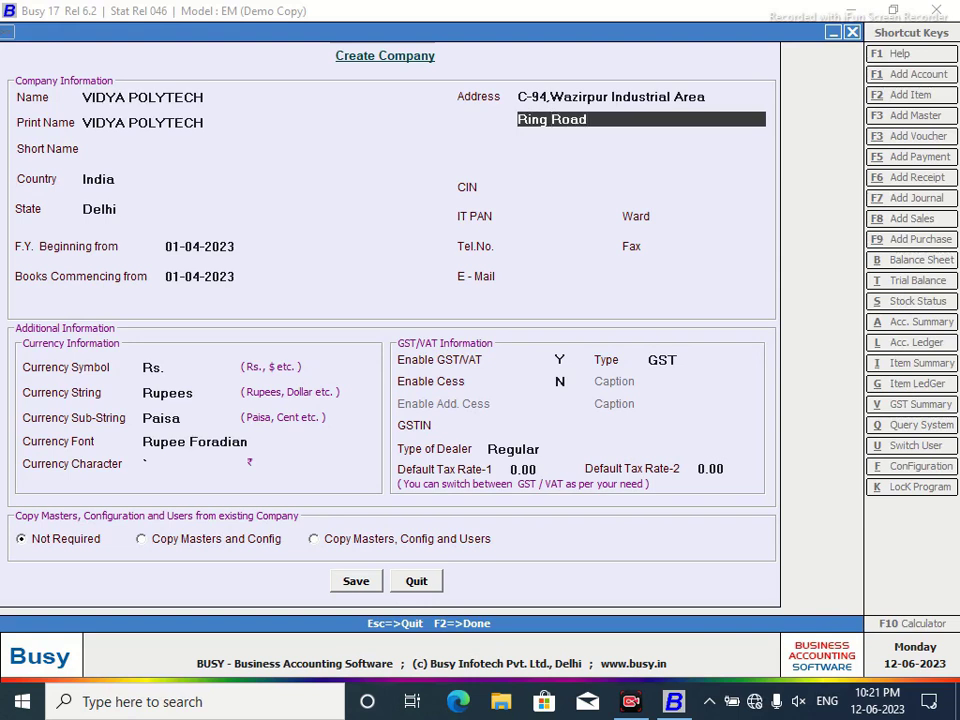
key(Return)
text(Delhi)
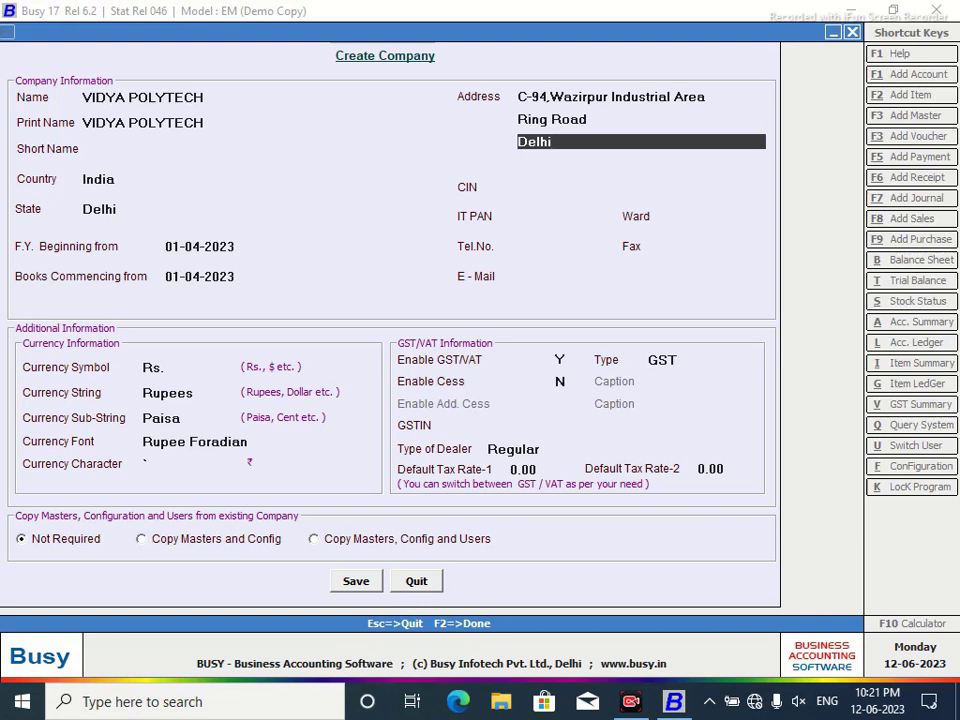
key(Return)
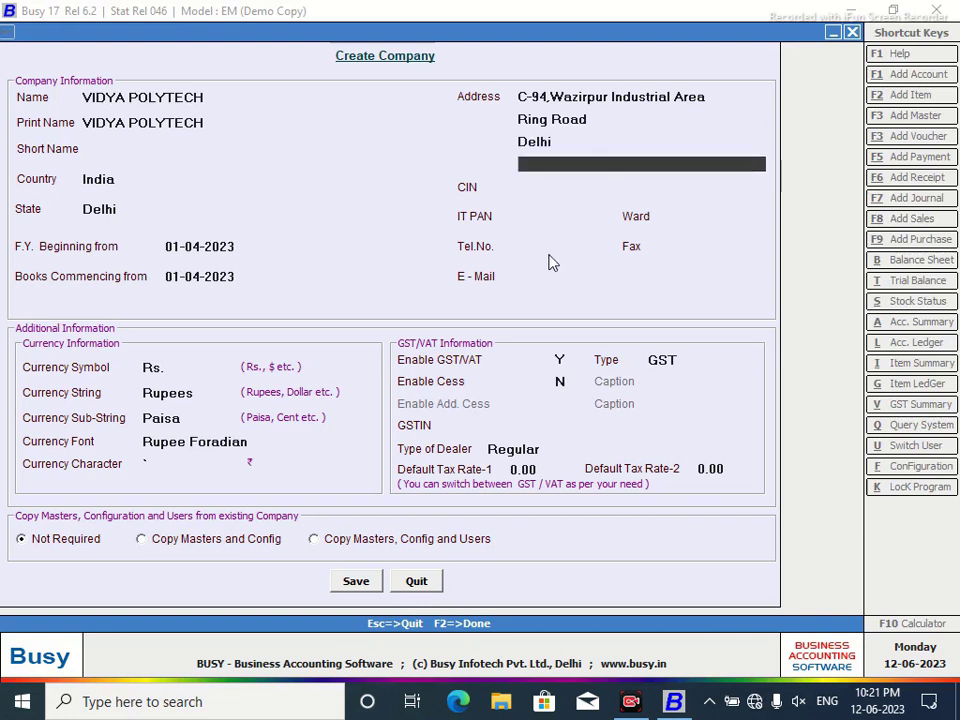
Add the company's telephone number and its corrected e-mail address.
click(547, 245)
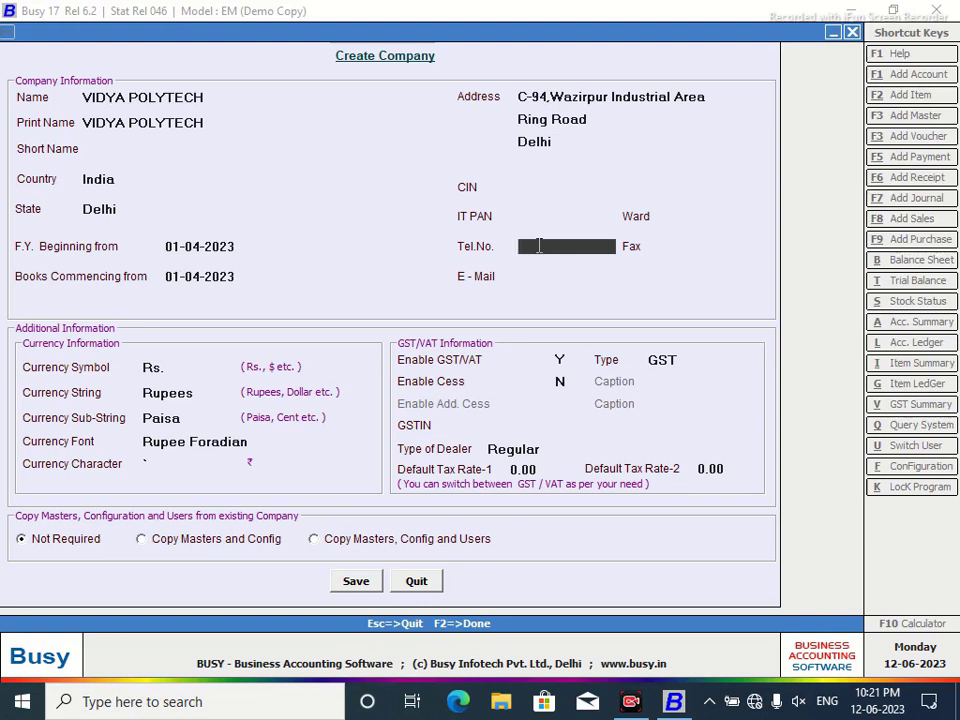
click(552, 276)
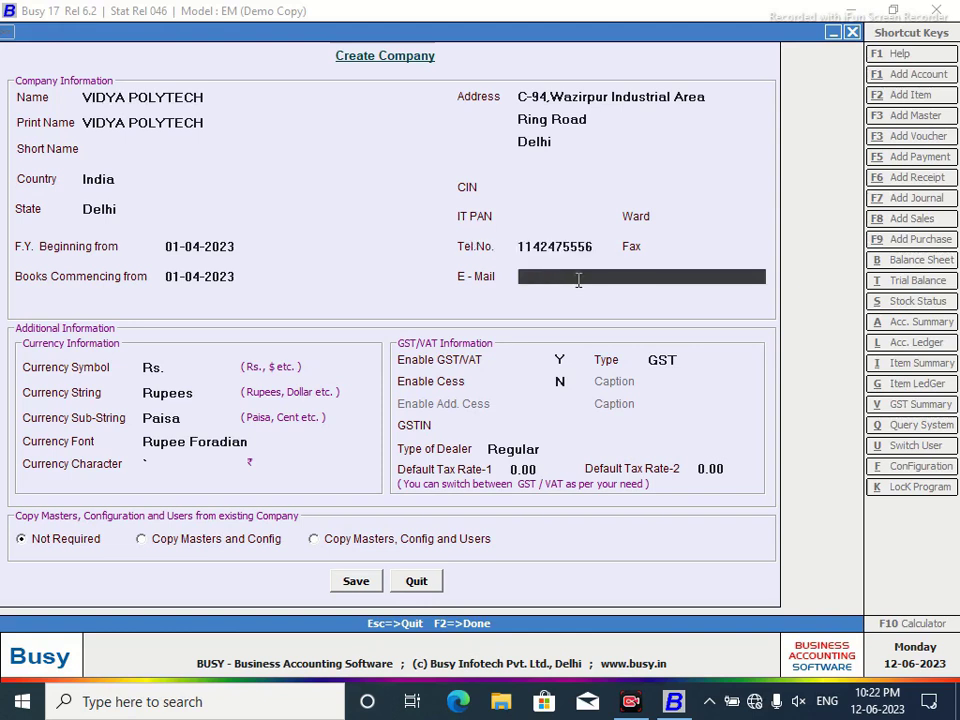
text(vidl)
key(BackSpace)
key(BackSpace)
key(BackSpace)
key(BackSpace)
key(Up)
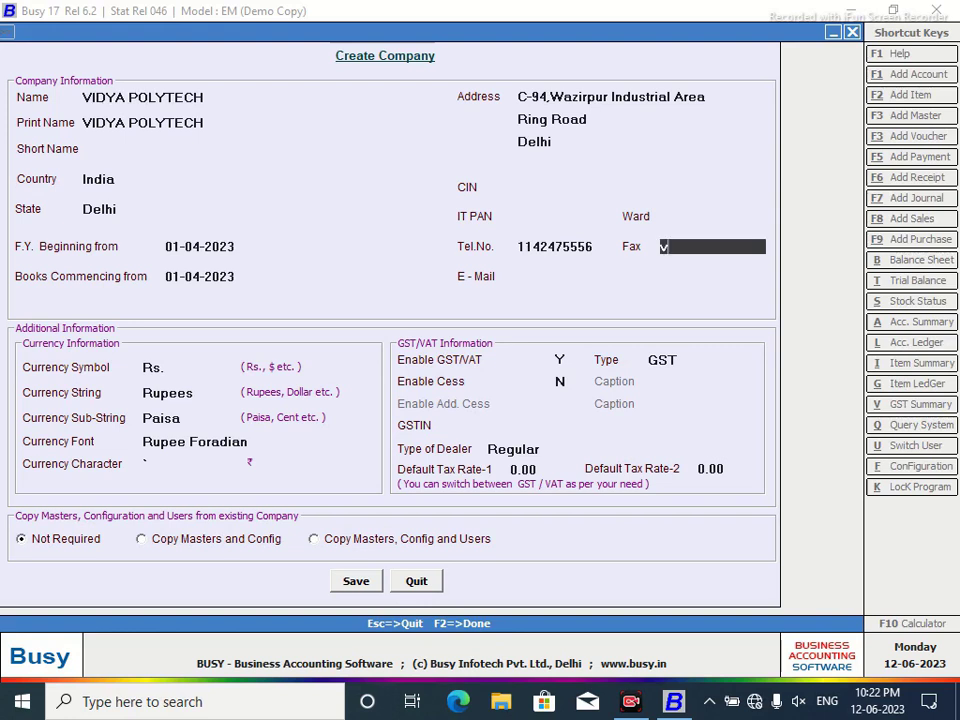
key(Return)
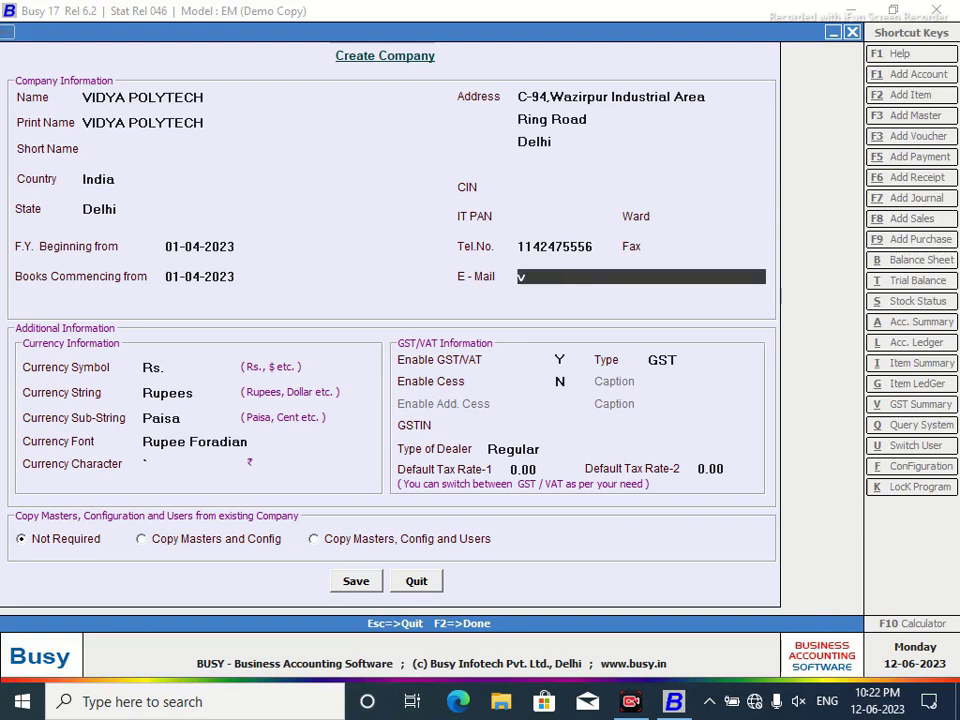
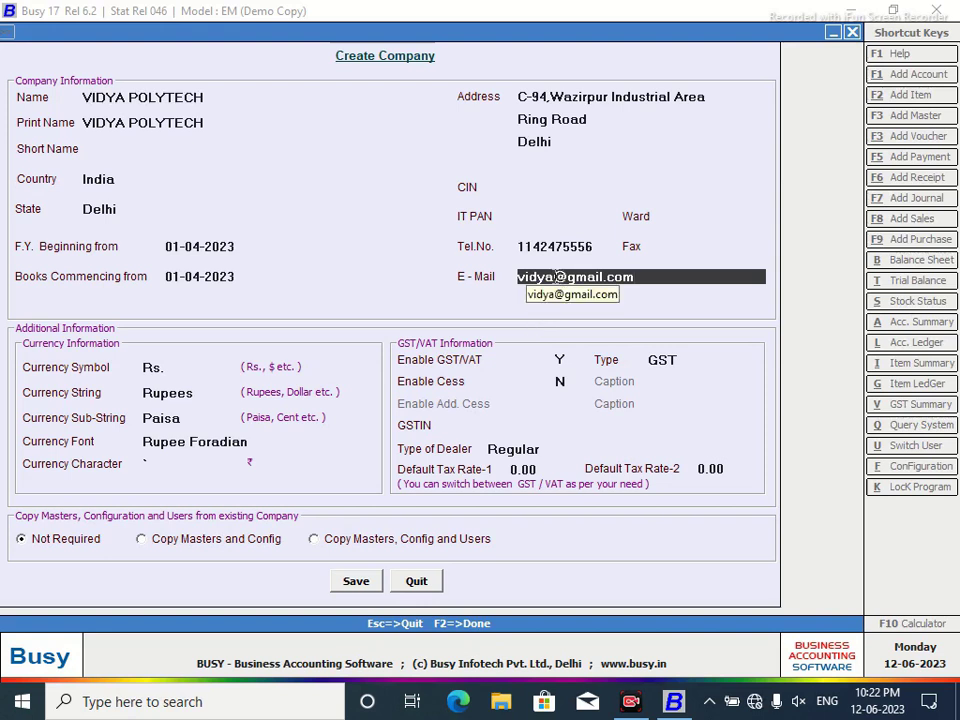
click(554, 283)
text(poly)
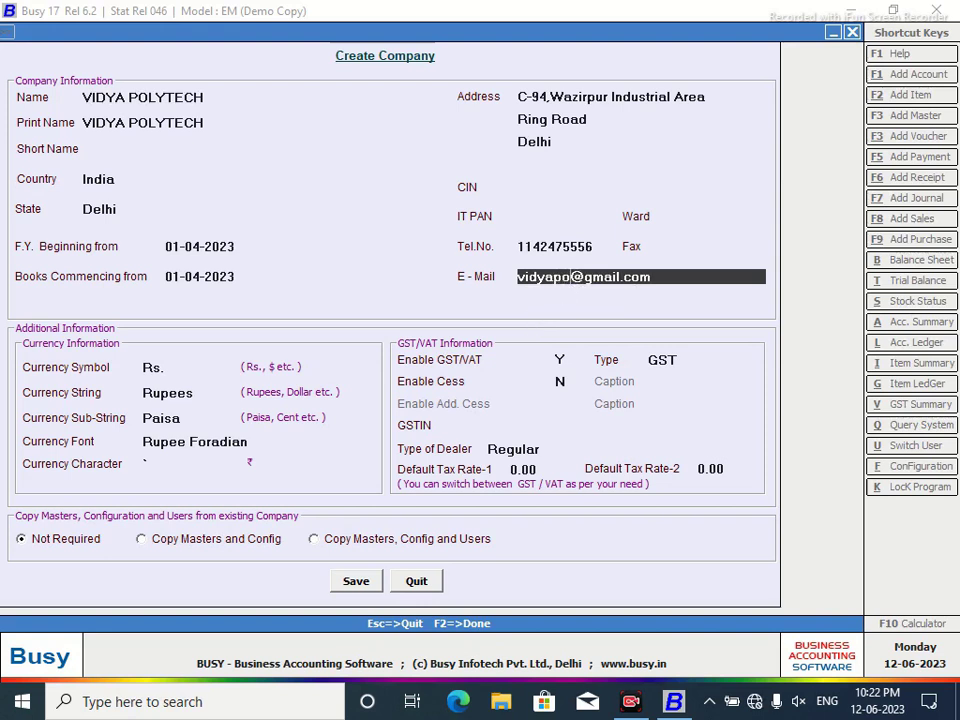
text(tech)
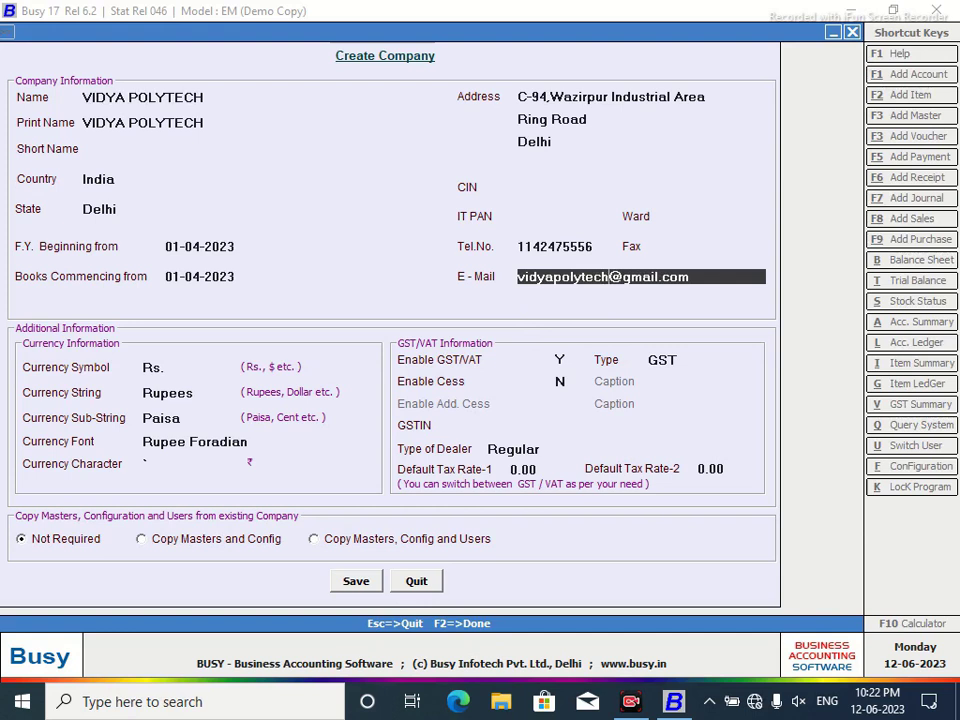
key(Return)
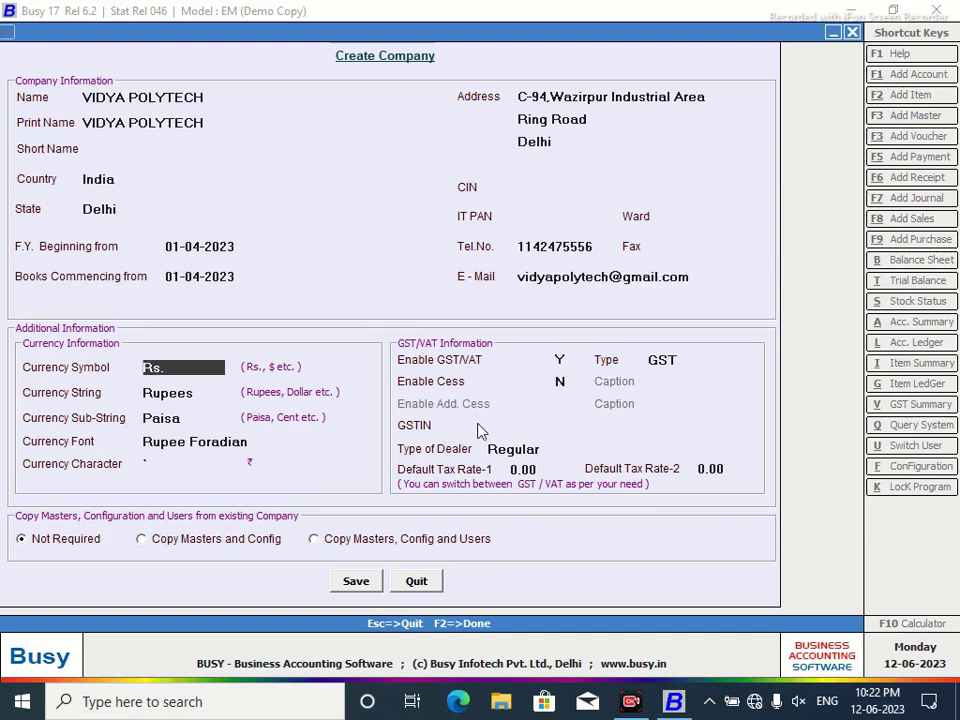
Enter the company's GSTIN, keep dealer type Regular, and choose Save.
click(542, 427)
text(07)
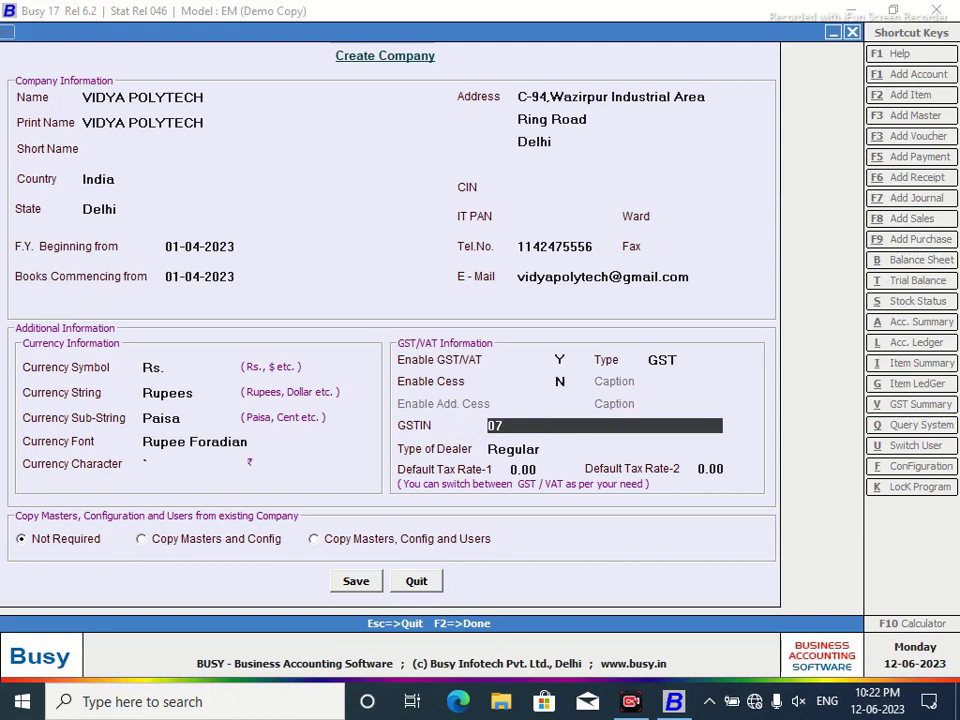
text(ABCDE11)
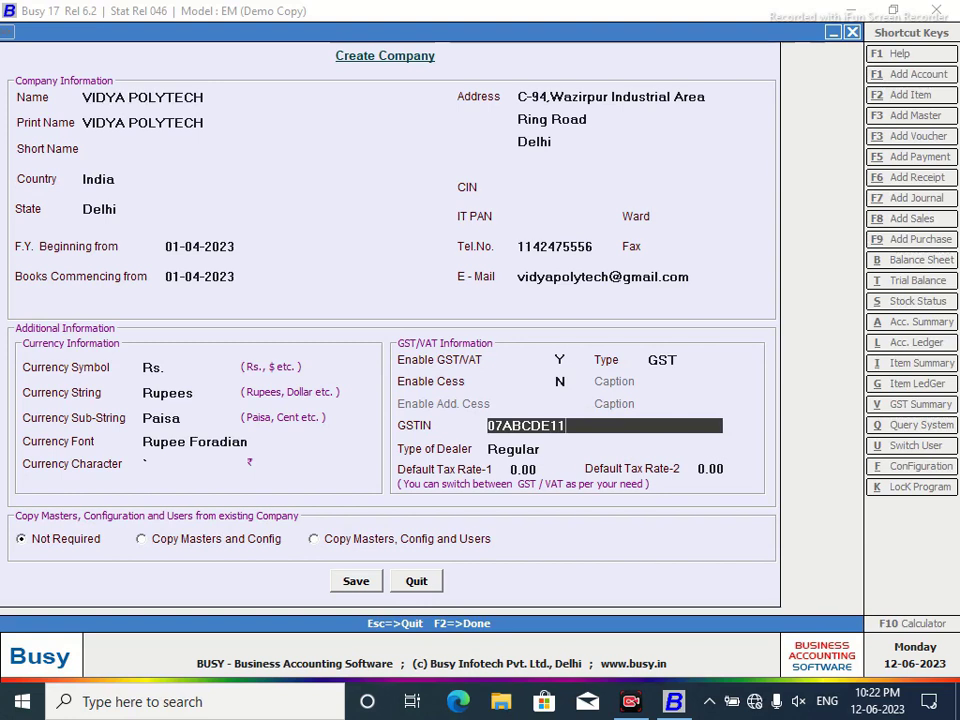
text(PZ1)
key(Return)
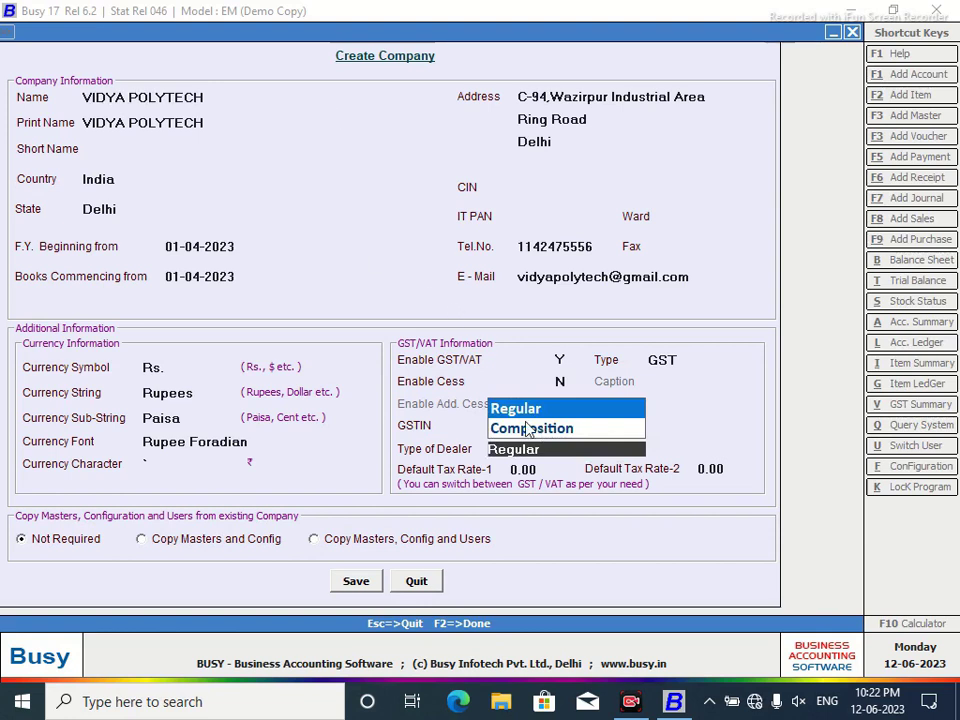
key(Escape)
click(358, 581)
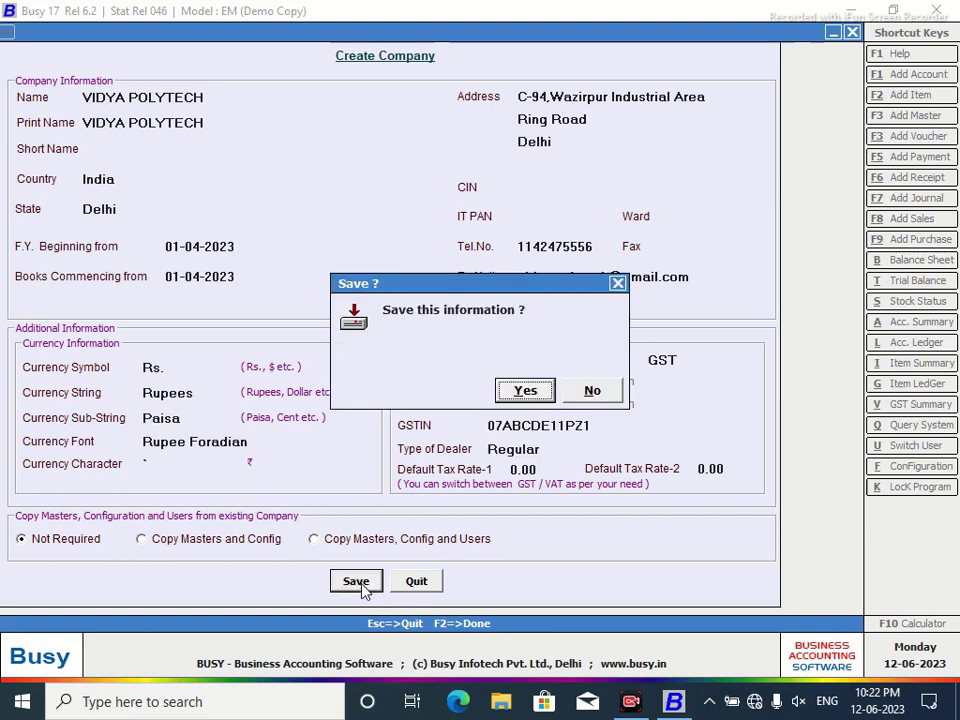
Confirm Yes to save VIDYA POLYTECH and let company creation complete.
click(525, 391)
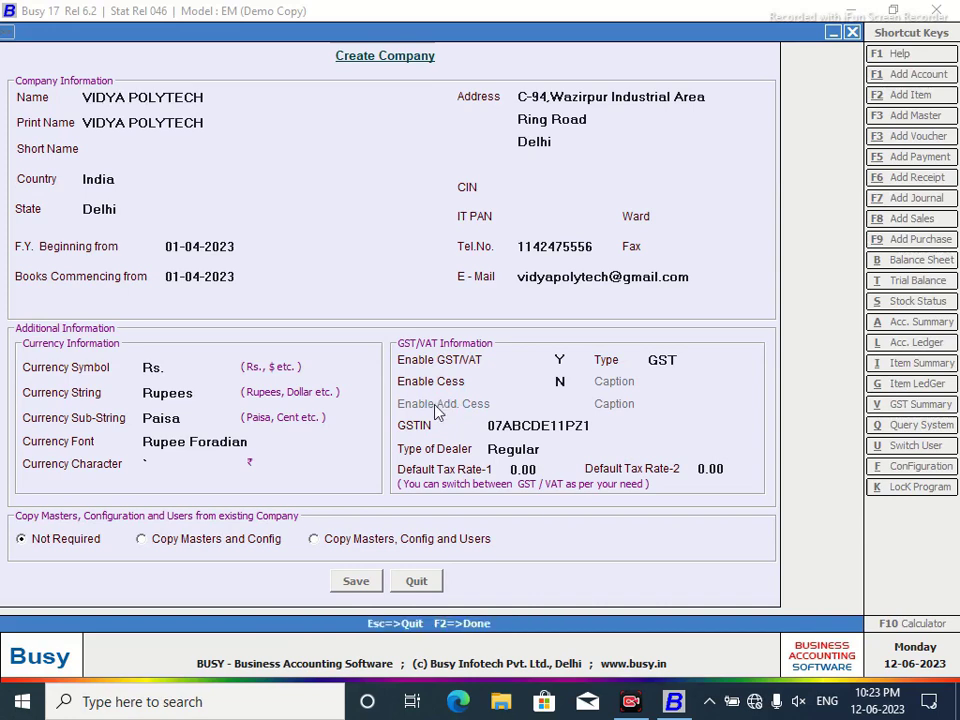
Save a superuser name and matching password, then exit the Features / Options screen.
click(589, 388)
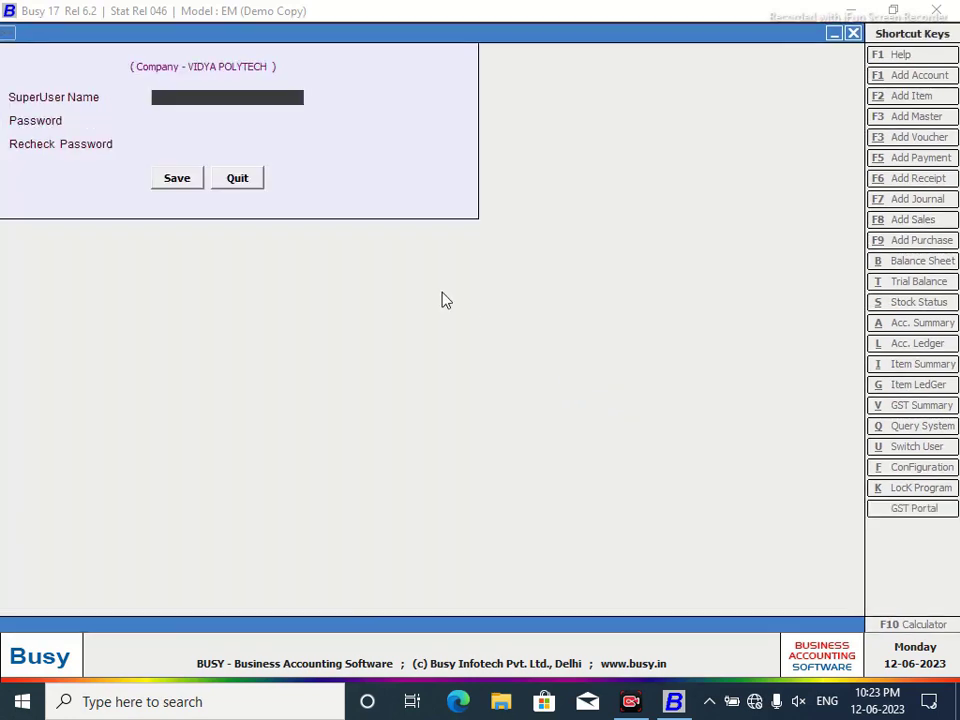
text(123)
key(Return)
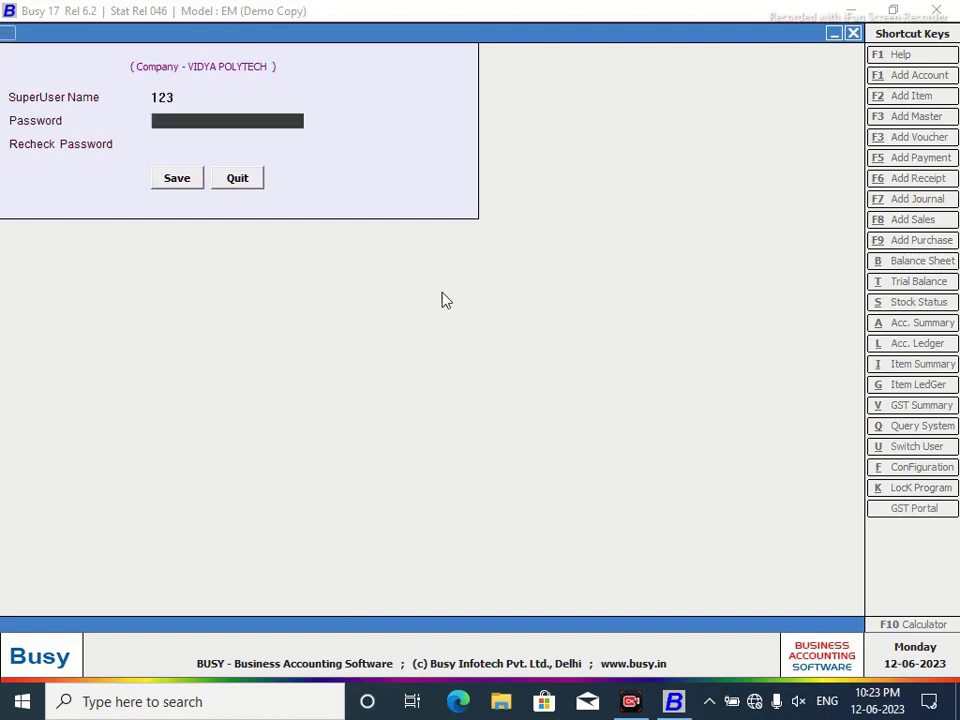
text(123)
key(Return)
text(123)
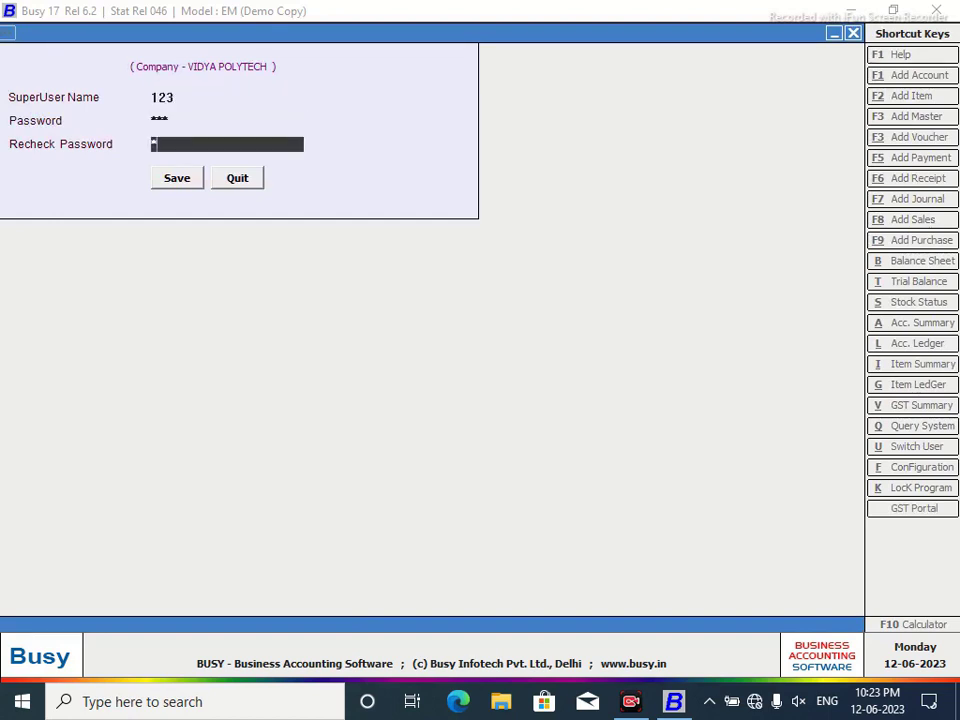
click(189, 178)
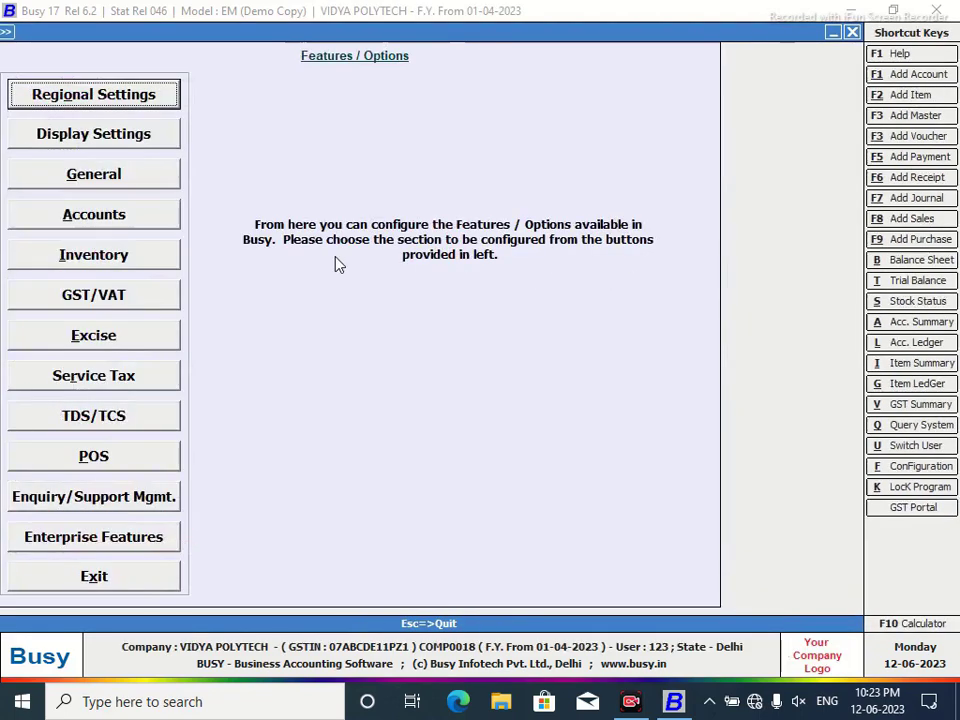
click(96, 577)
Add a new account for the customer under the Sundry Debtors group.
click(103, 28)
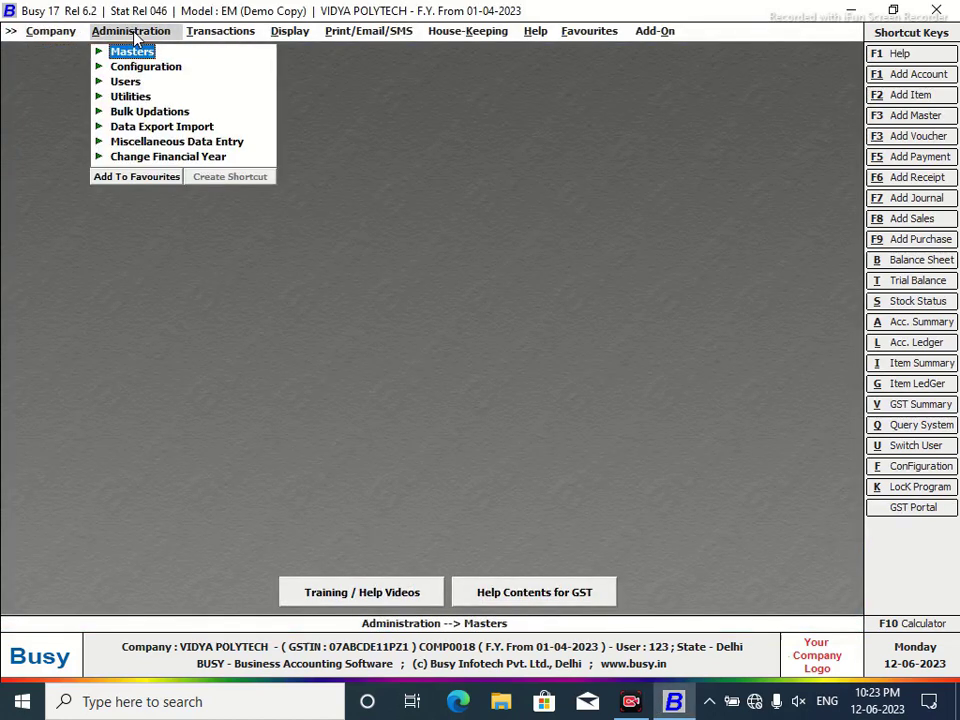
click(140, 54)
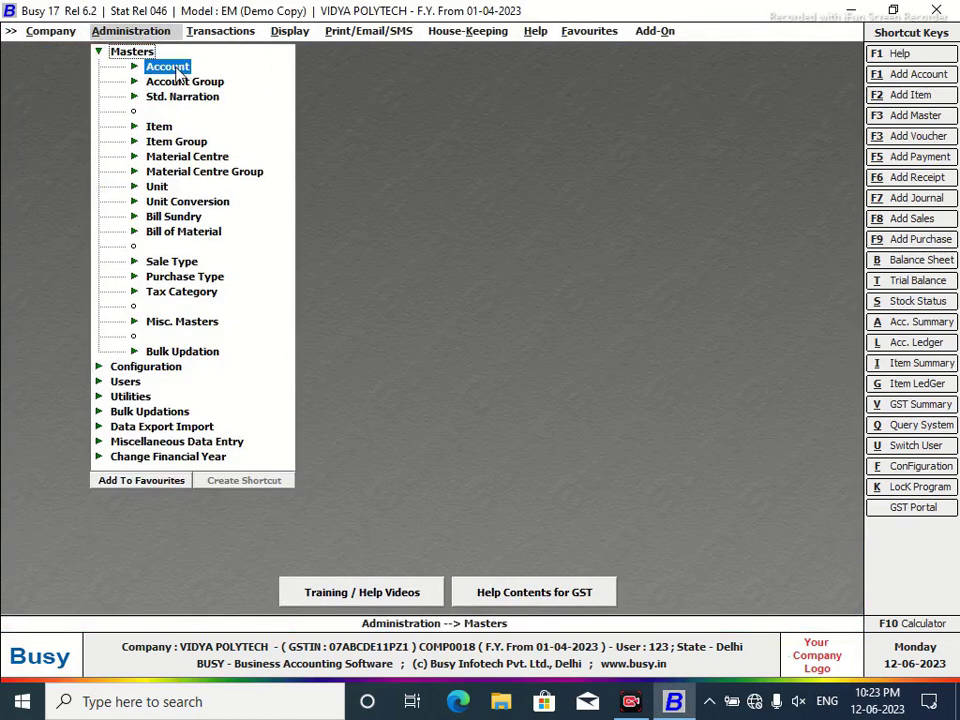
click(166, 66)
click(192, 83)
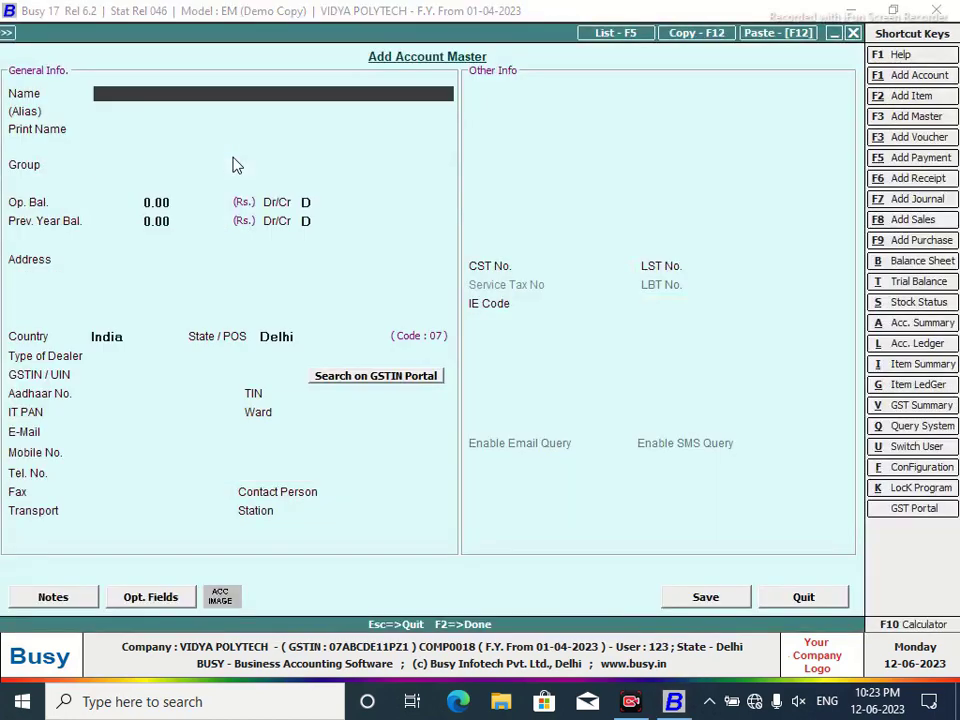
text(Sanjay)
key(Return)
key(Return)
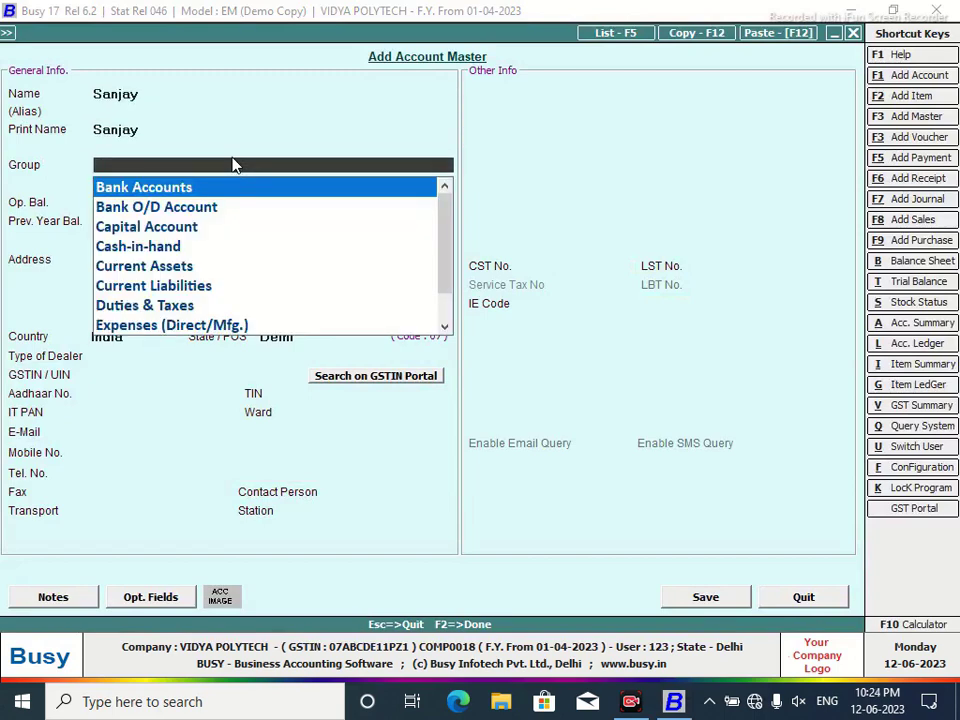
text(sun)
key(Down)
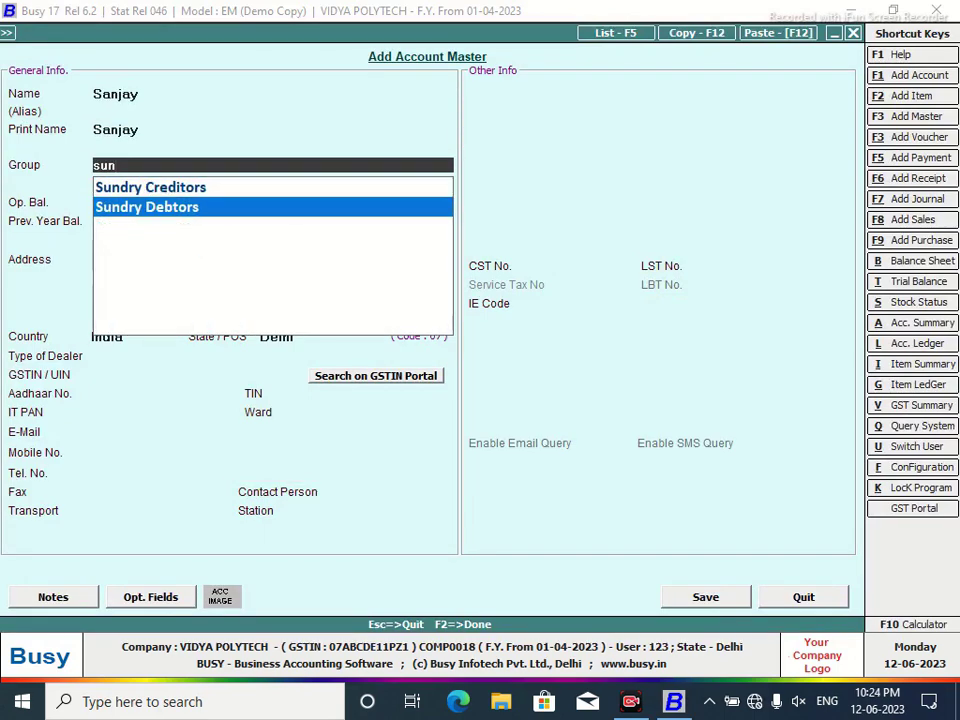
key(Return)
Make the account a Registered dealer and enter its corrected Delhi GSTIN.
click(158, 360)
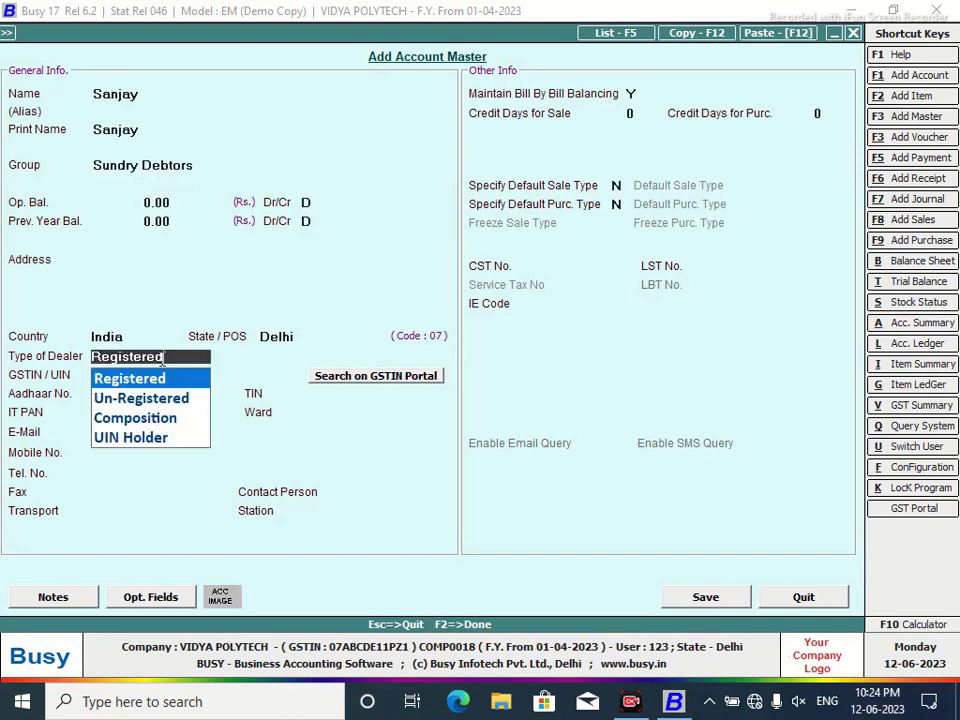
click(165, 385)
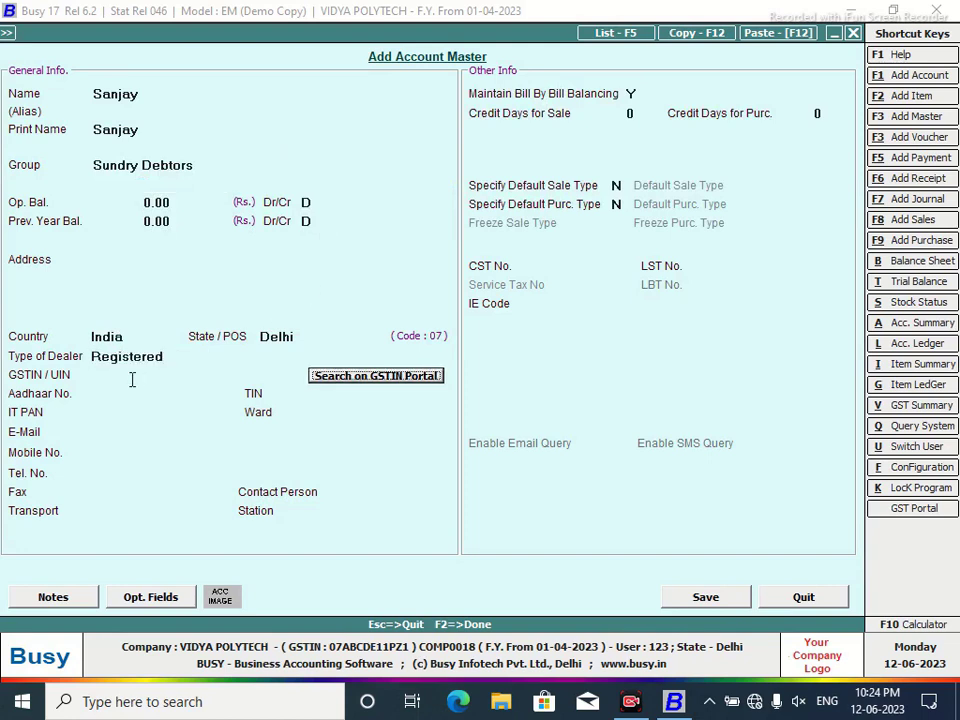
text(07)
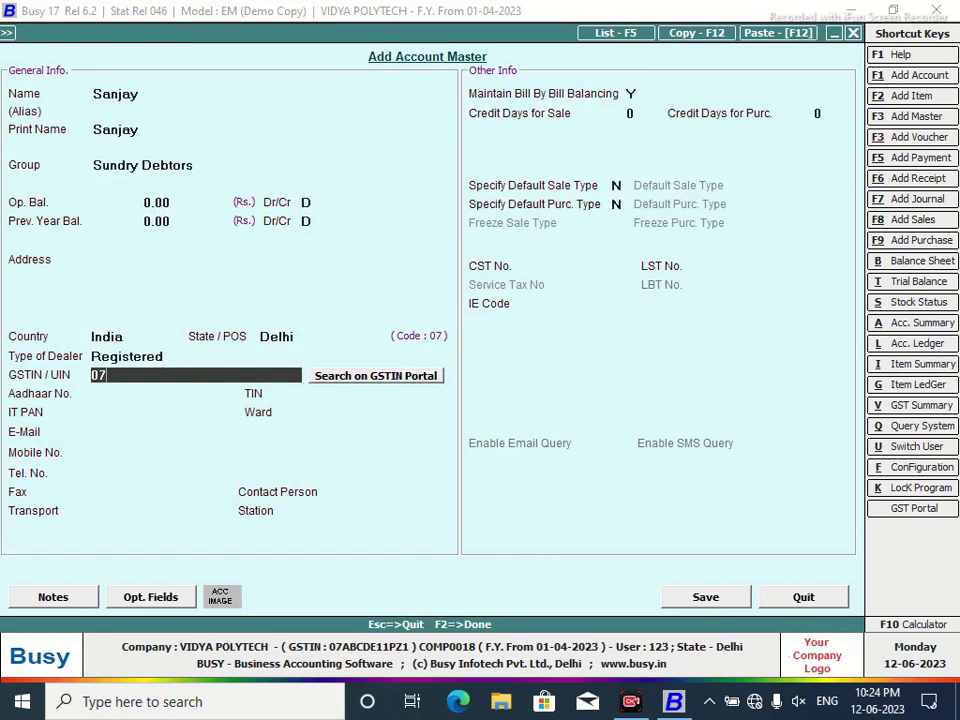
text(ABCDE1124KZ1)
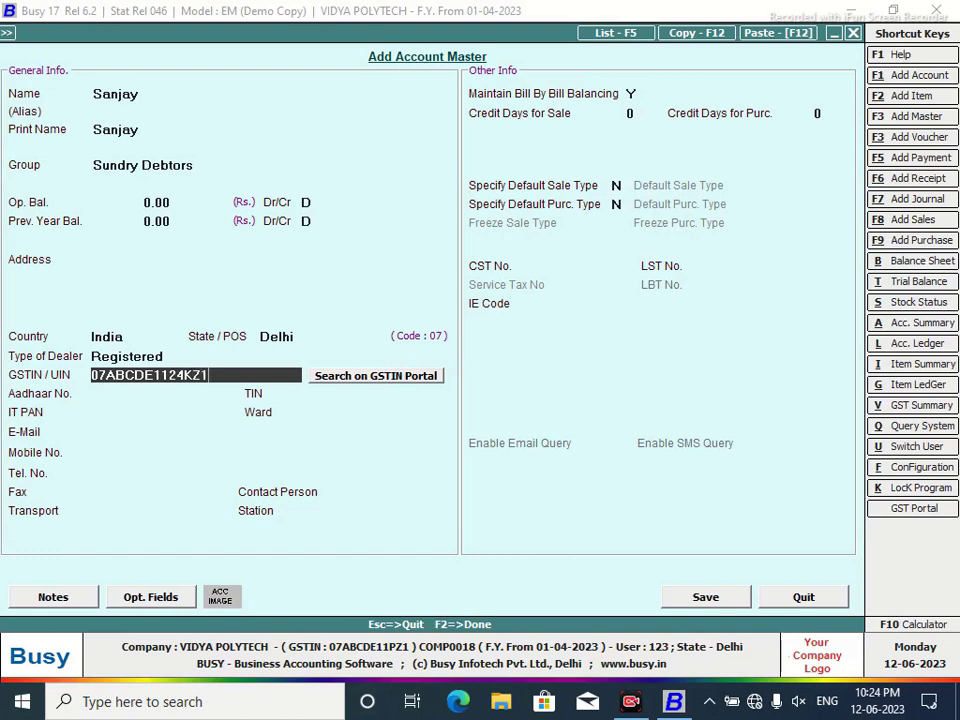
key(Return)
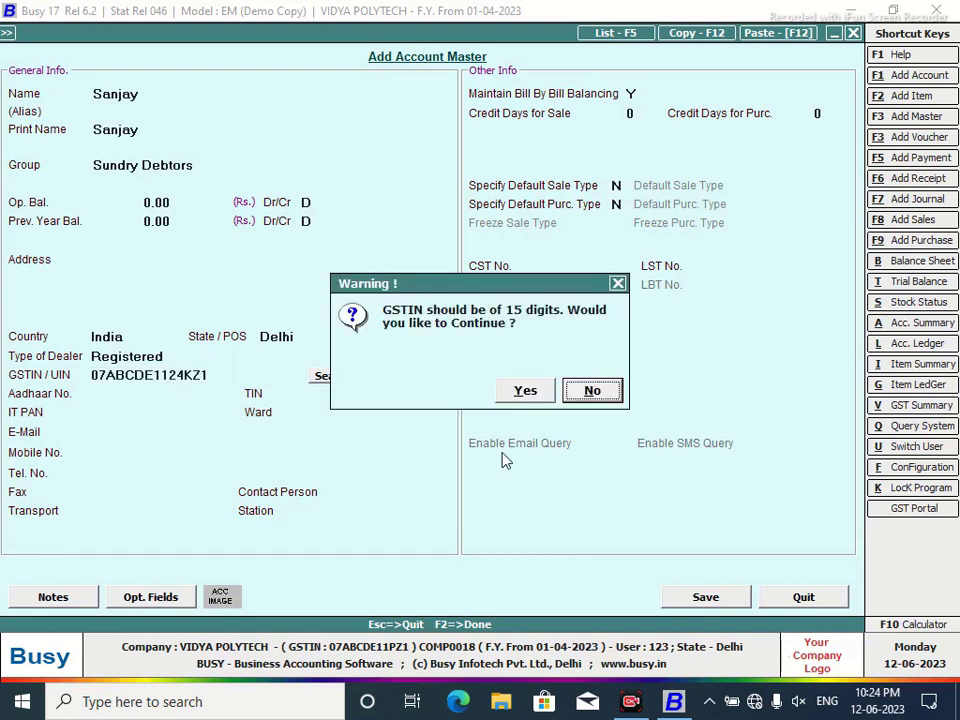
click(525, 390)
click(116, 375)
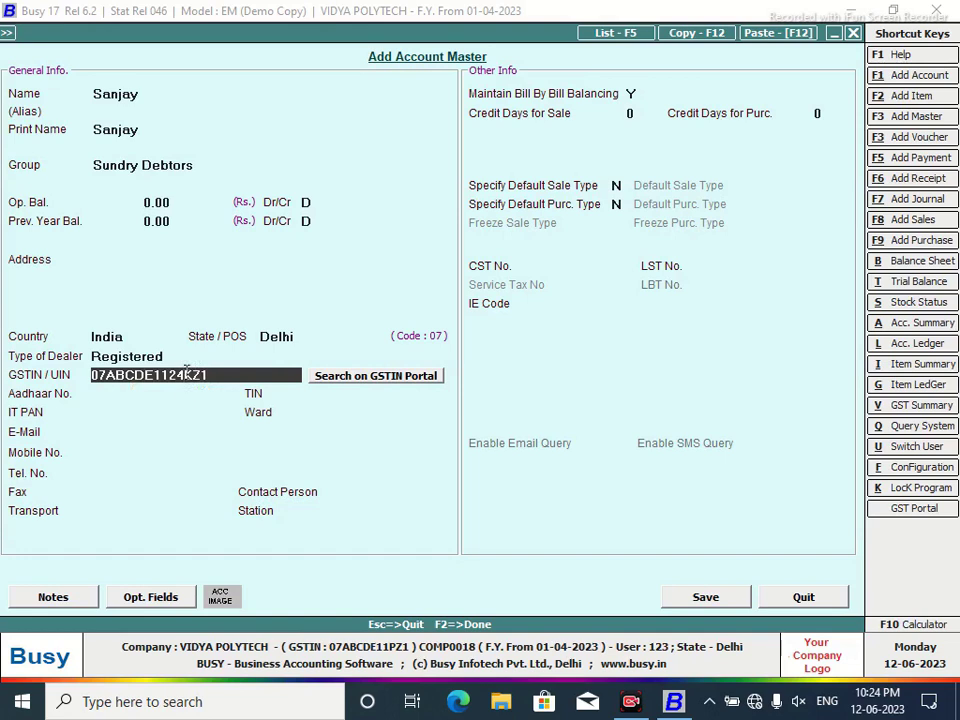
text(1)
key(Return)
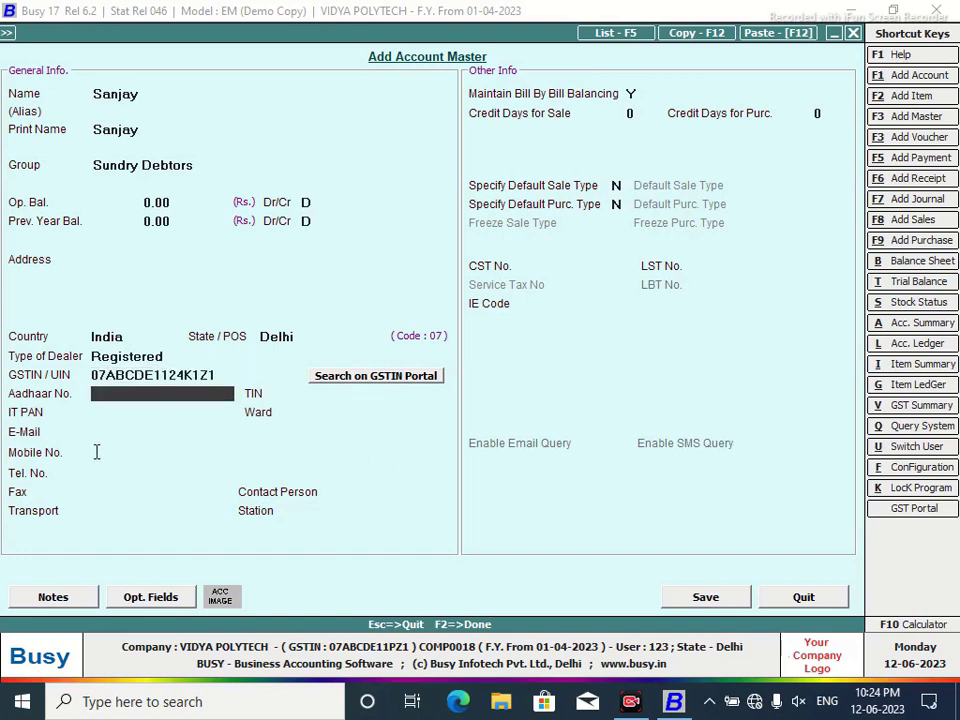
Add the customer's mobile number and 7 sale credit days, then save the account.
click(97, 452)
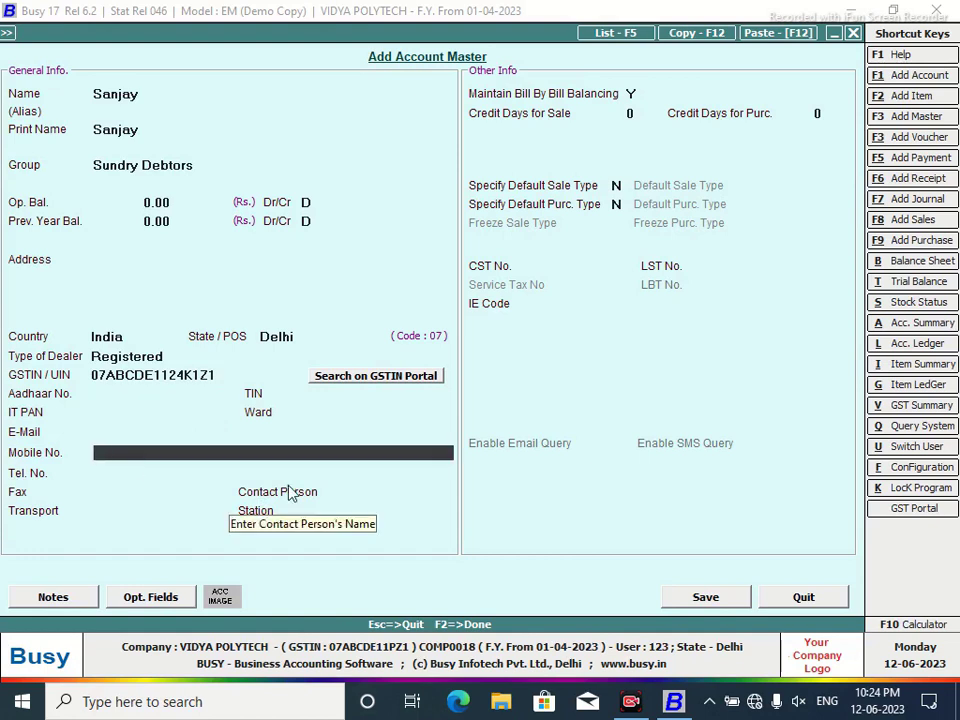
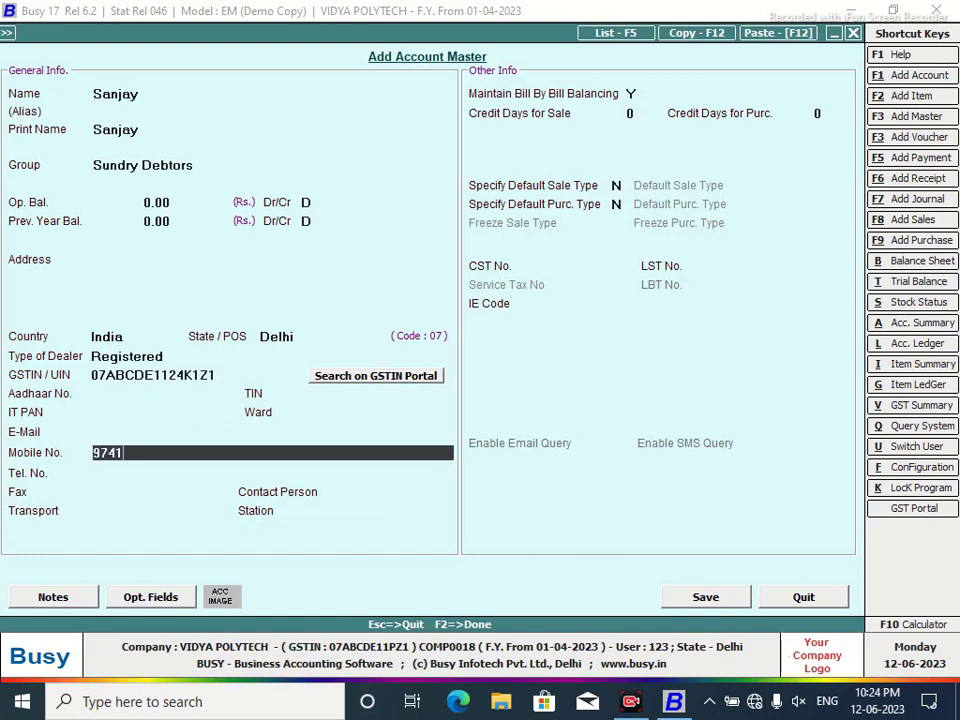
key(Return)
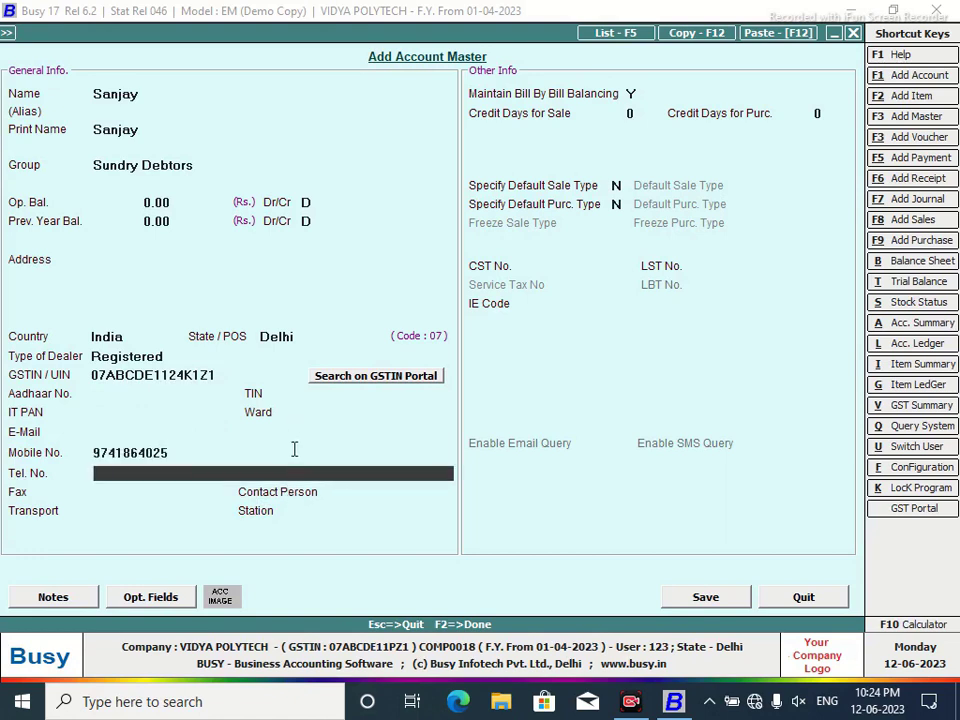
click(634, 114)
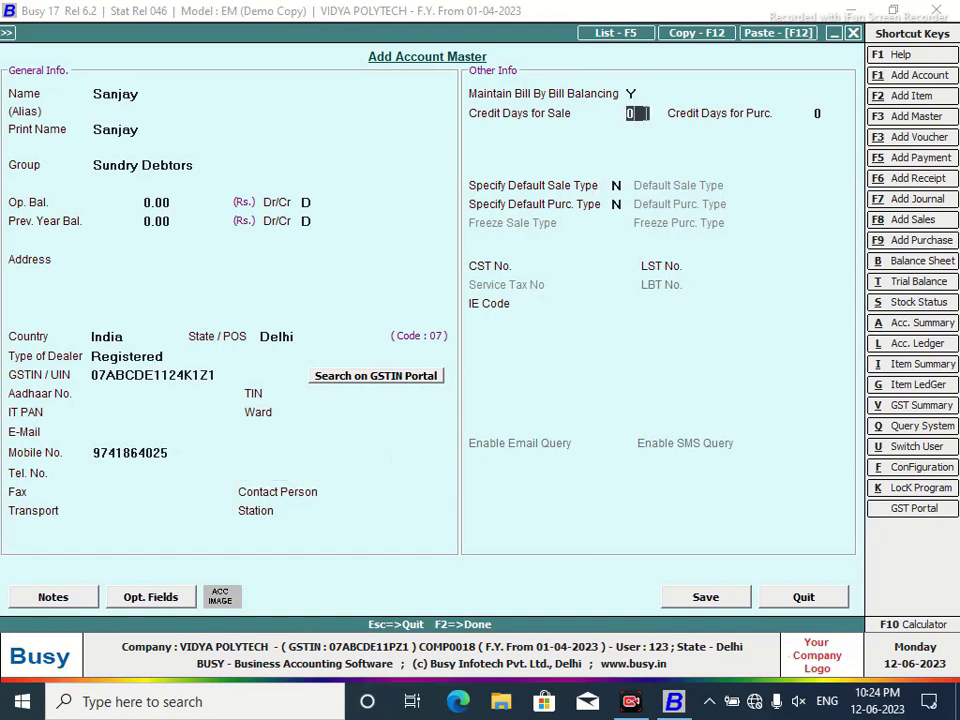
text(7)
key(Return)
click(705, 597)
Close the account form and bring up the Voucher Configuration window.
click(818, 597)
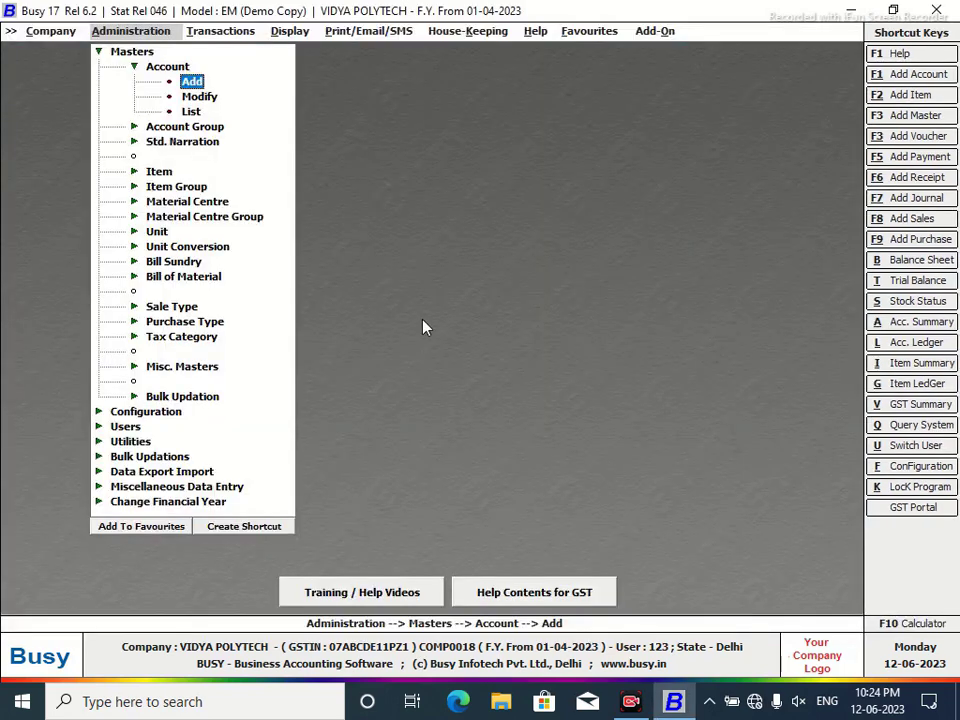
click(220, 31)
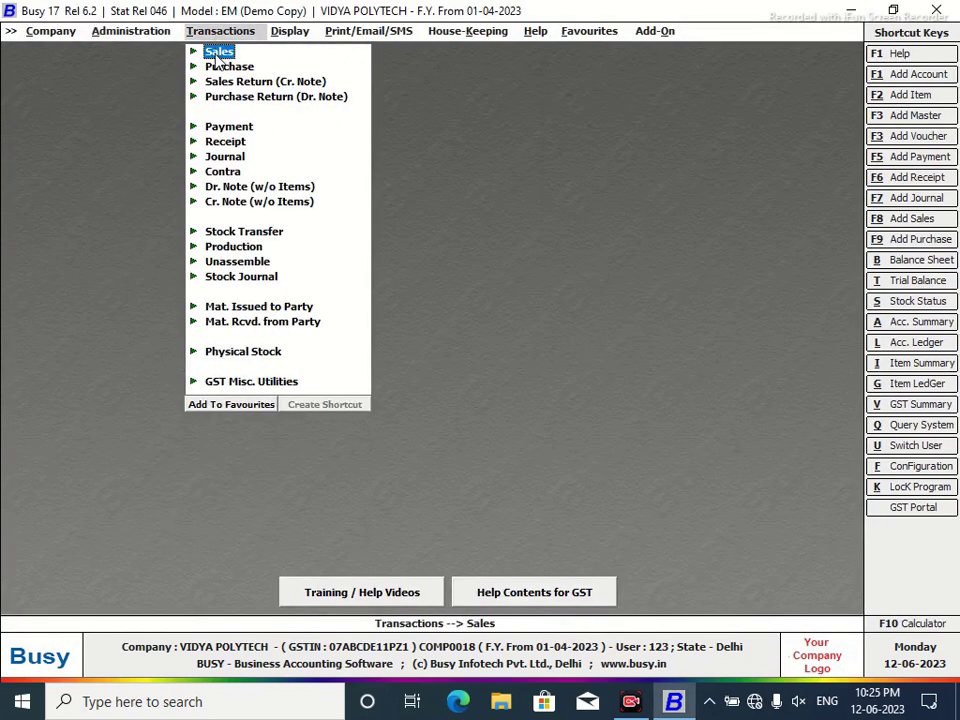
click(219, 52)
click(246, 68)
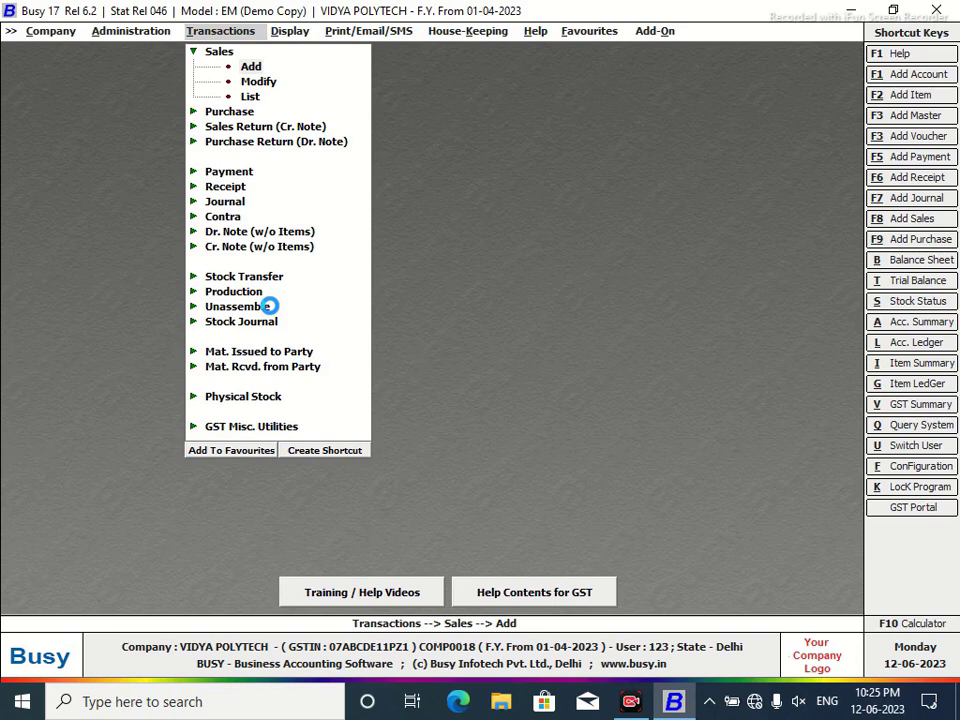
key(Escape)
key(Escape)
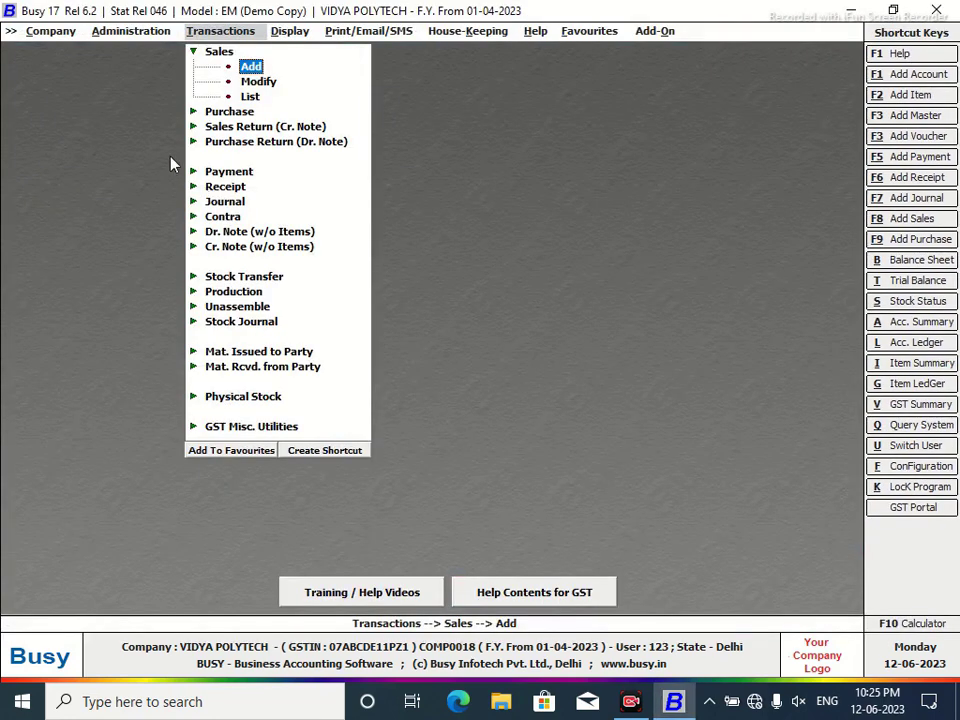
click(98, 30)
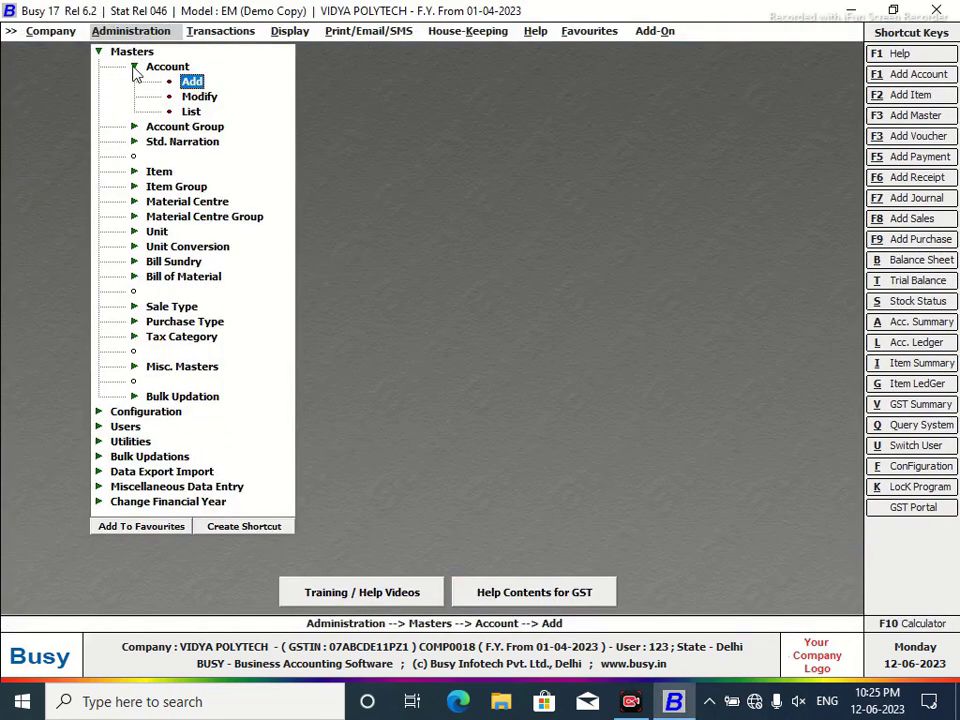
click(99, 52)
double_click(139, 70)
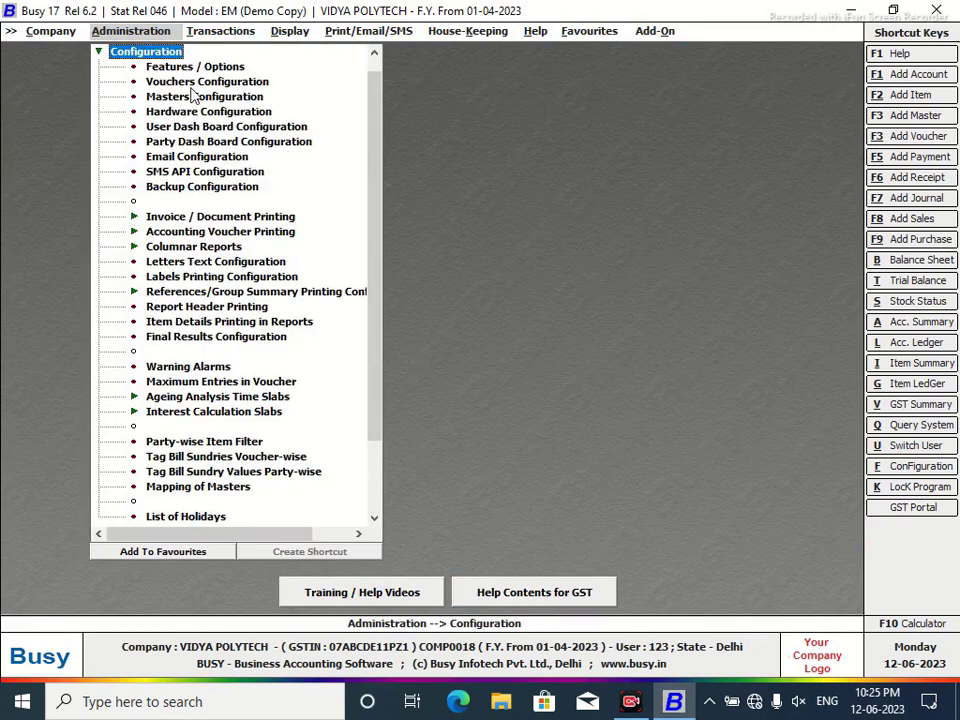
click(187, 82)
click(187, 82)
Number Sales Main vouchers yearly with prefix 2023-24/ starting at 125, confirming renumbering.
click(31, 128)
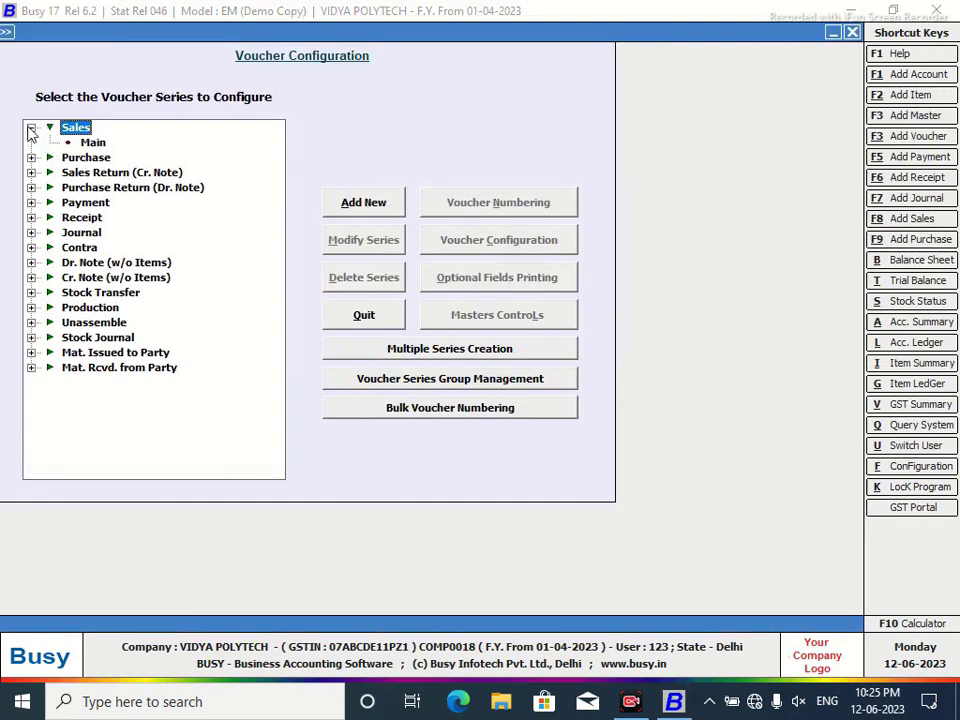
click(92, 143)
click(500, 204)
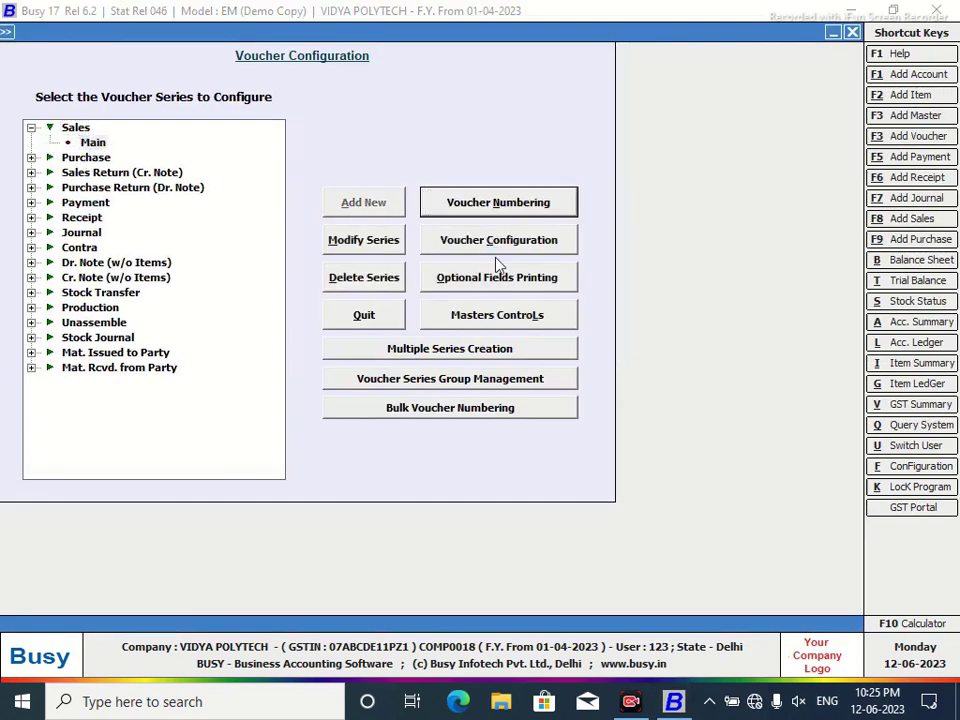
click(243, 124)
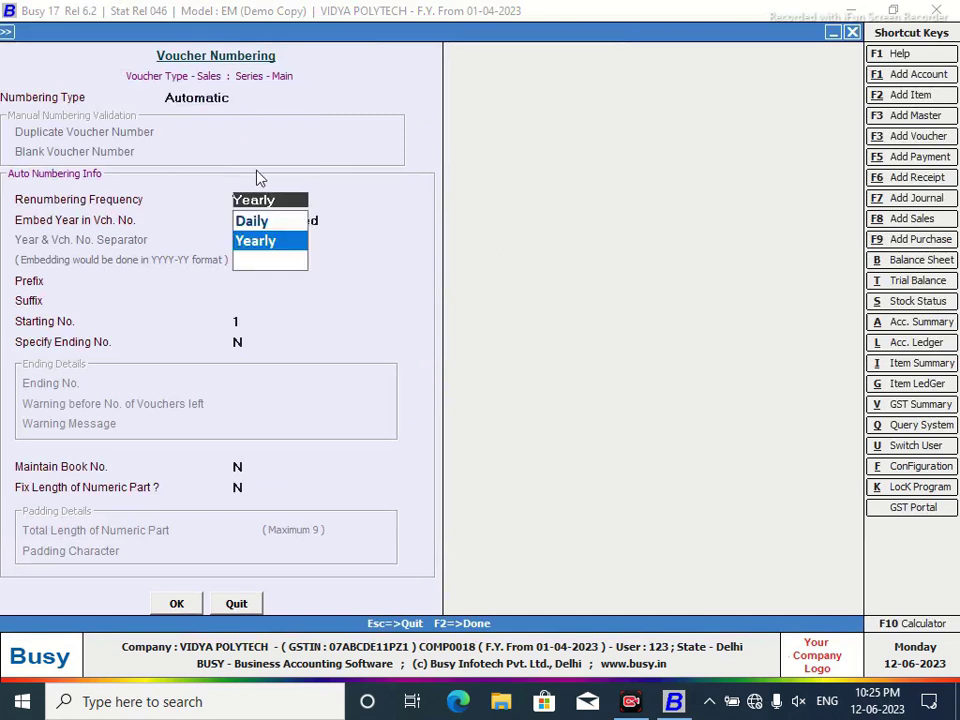
click(266, 242)
key(Return)
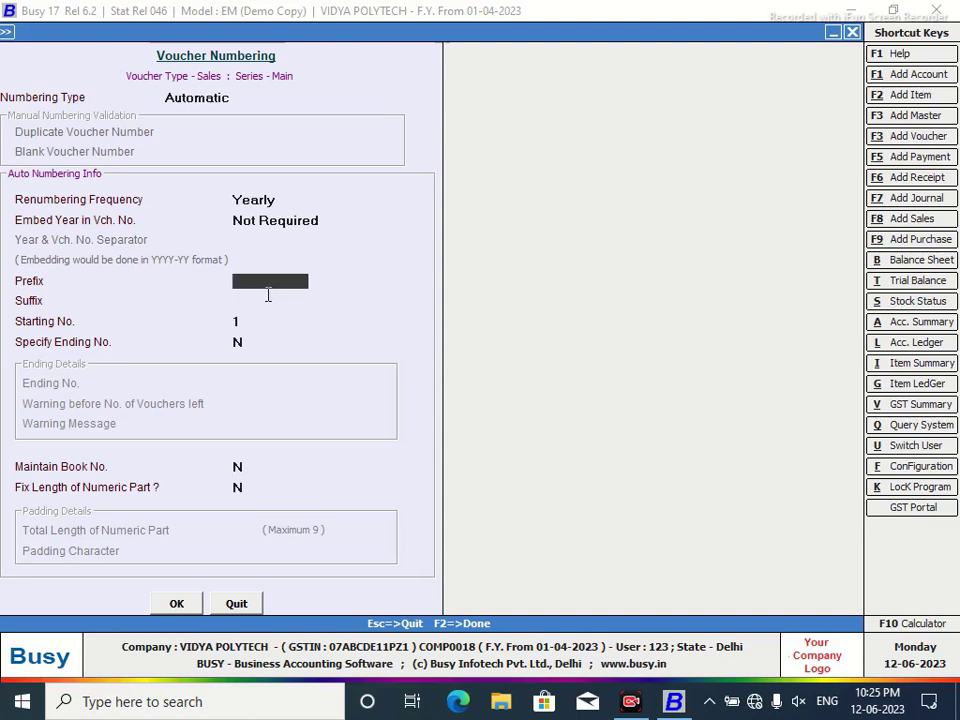
text(2023-24/)
click(268, 297)
key(Return)
text(125)
key(Return)
click(172, 607)
click(530, 392)
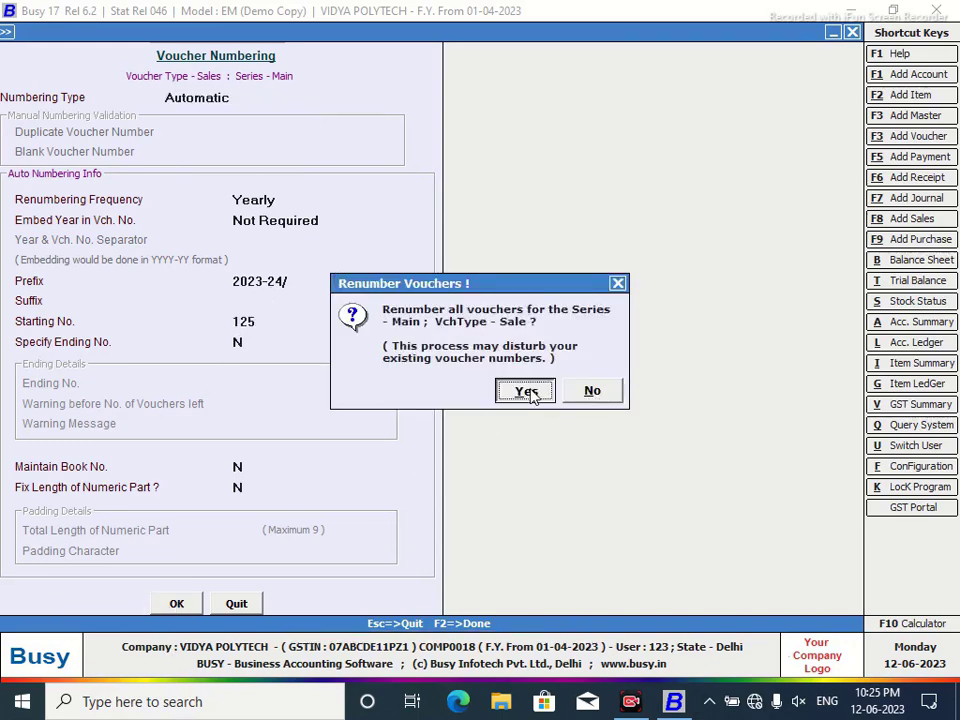
Turn on auto round off using Rounded Off (+) and (-), and save the configuration.
click(508, 245)
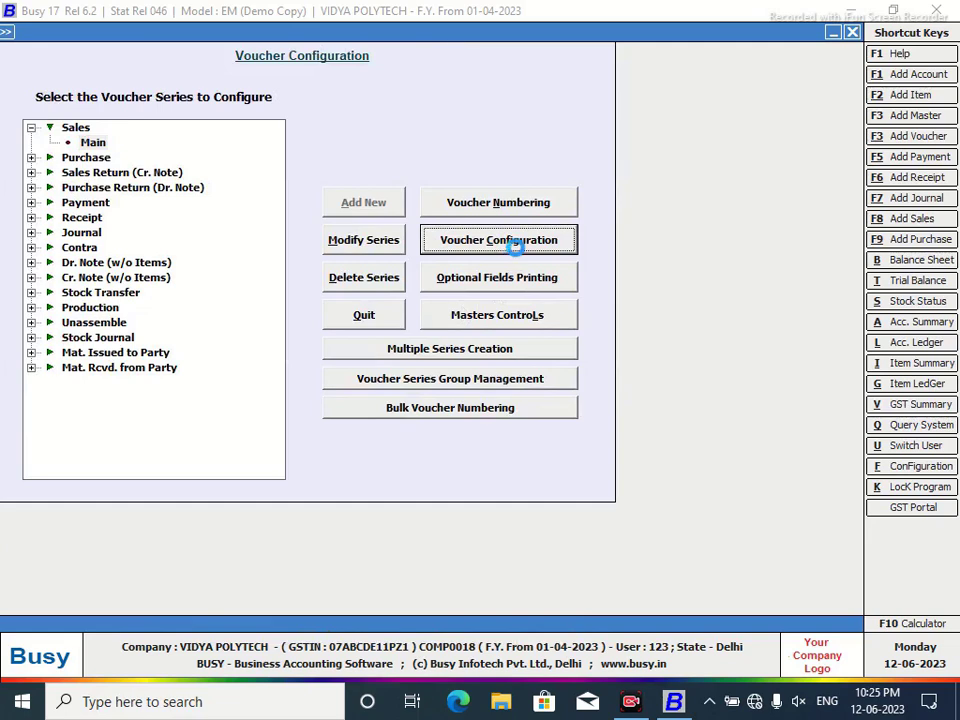
click(714, 101)
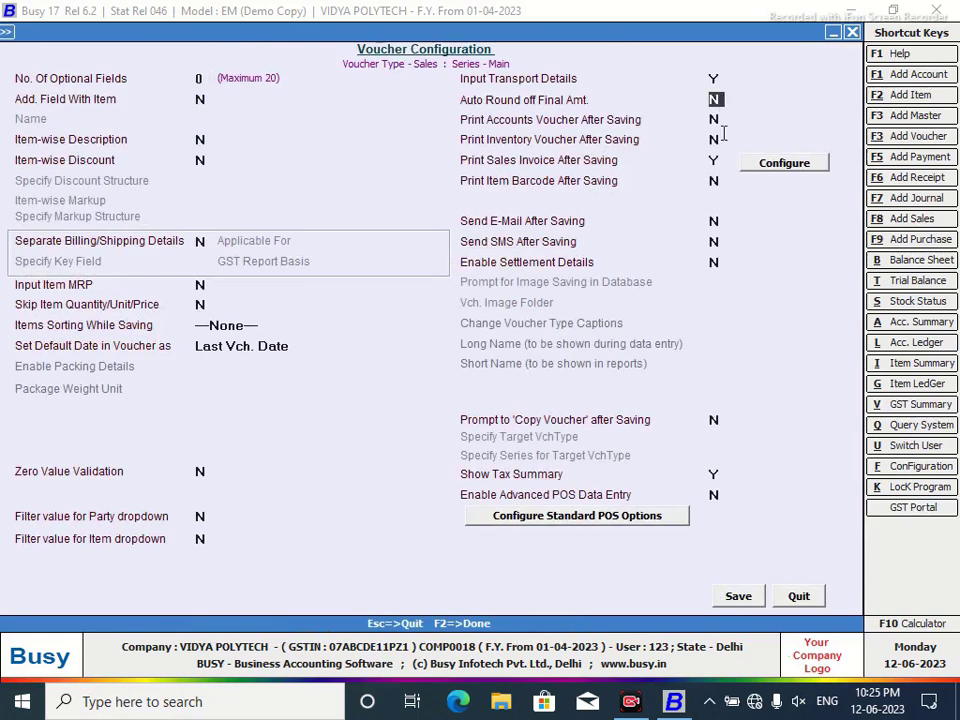
key(y)
click(784, 103)
key(Return)
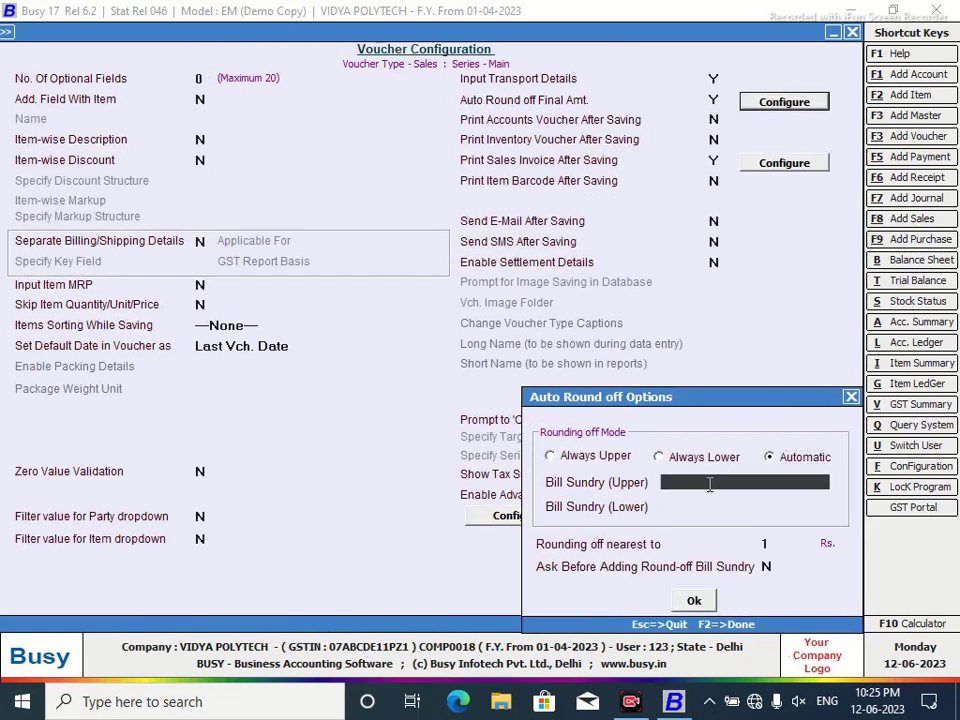
click(727, 527)
key(Return)
key(Return)
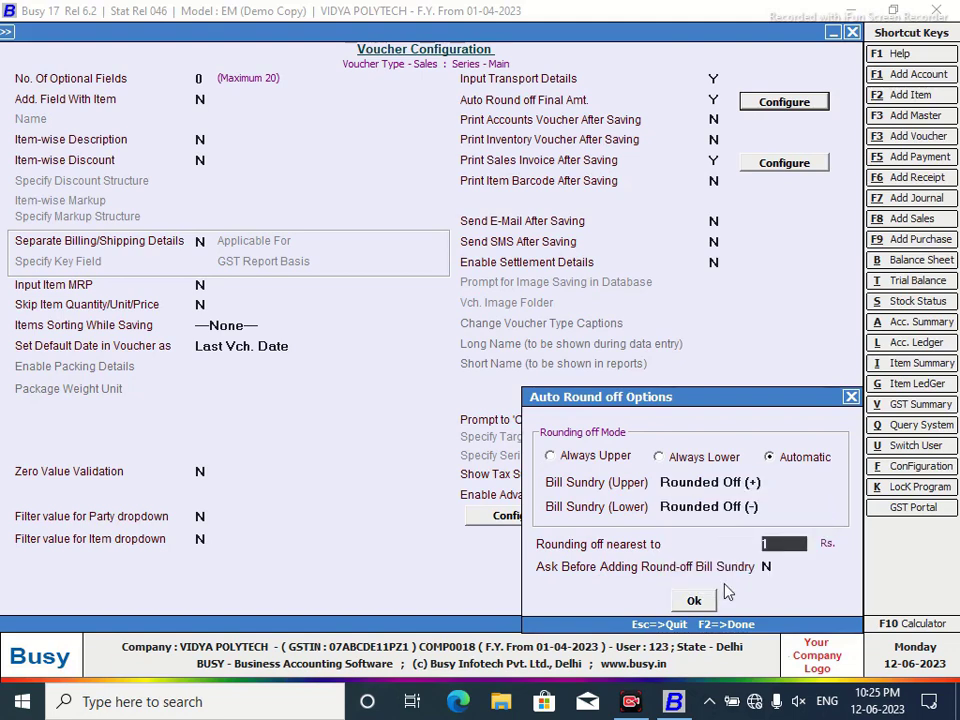
key(Return)
key(Return)
click(694, 600)
click(738, 596)
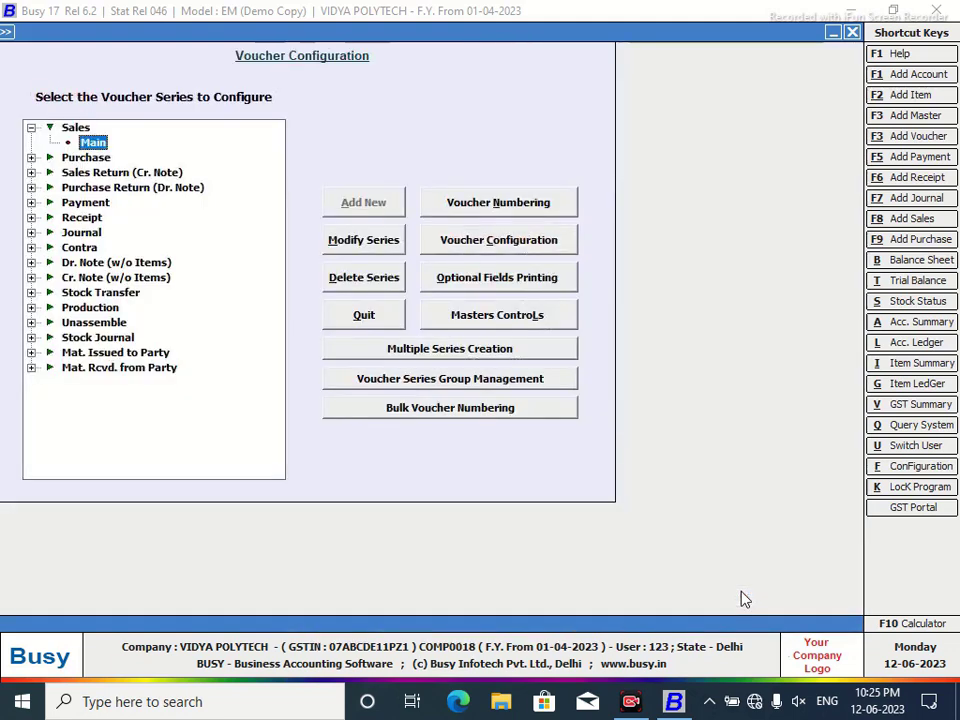
click(362, 318)
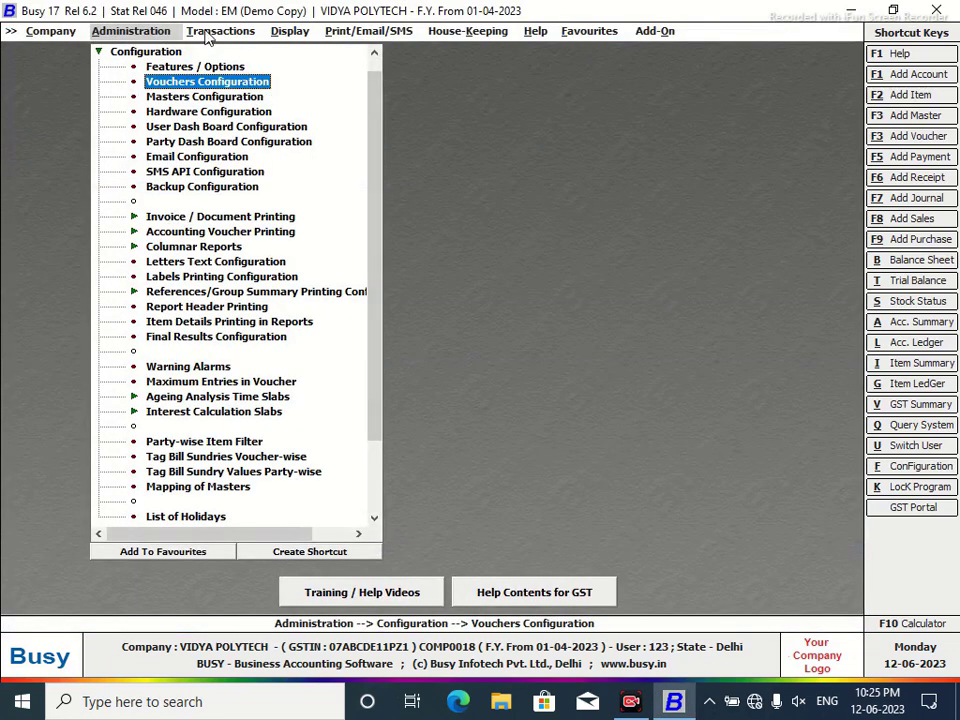
Start sales voucher 2023-24/125 as L/GST-MultiRate for the customer, calling up a new item with F3.
click(220, 30)
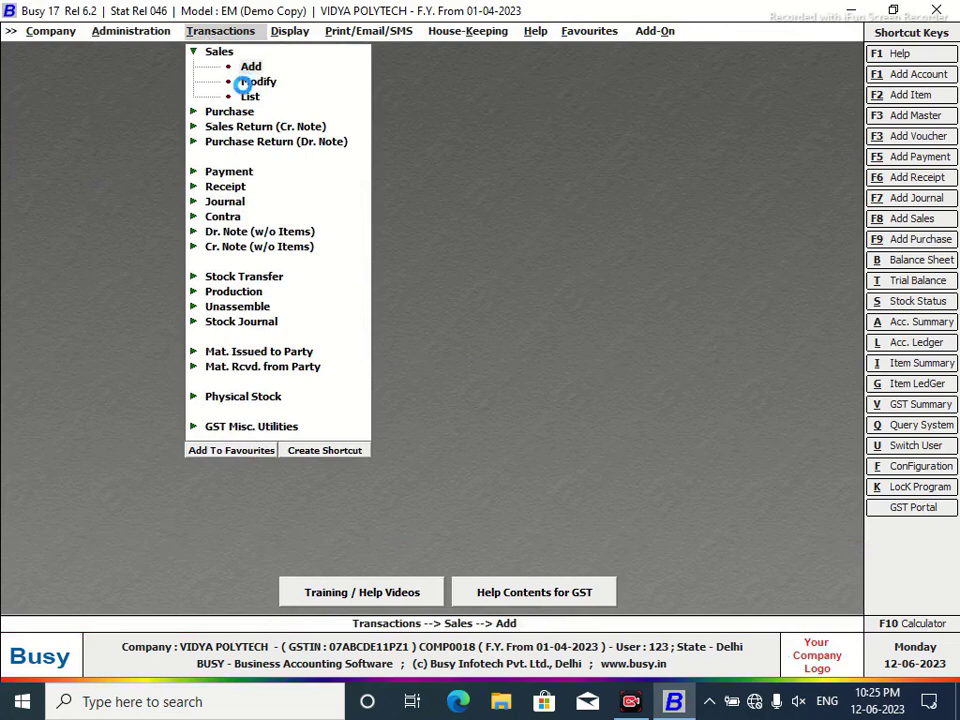
key(Return)
key(Return)
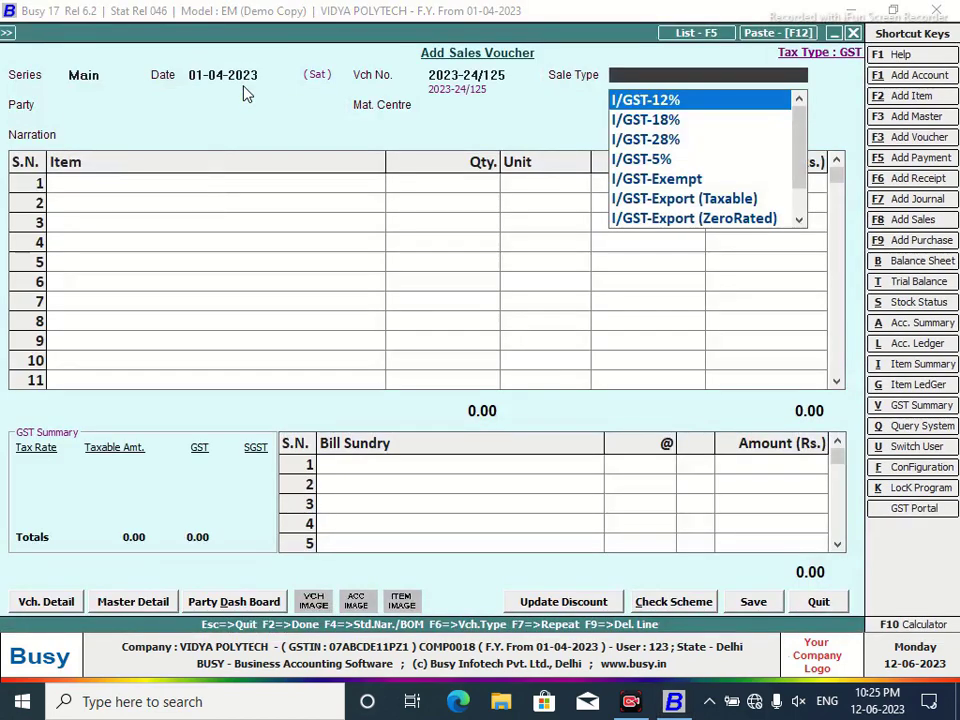
text(MU)
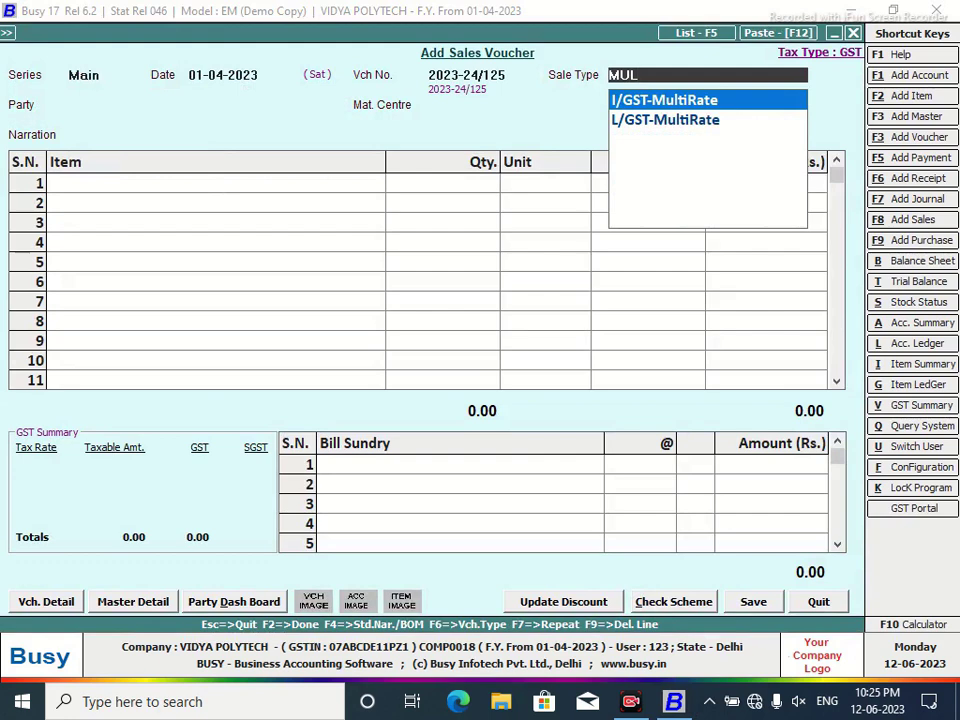
text(L)
key(Down)
key(Return)
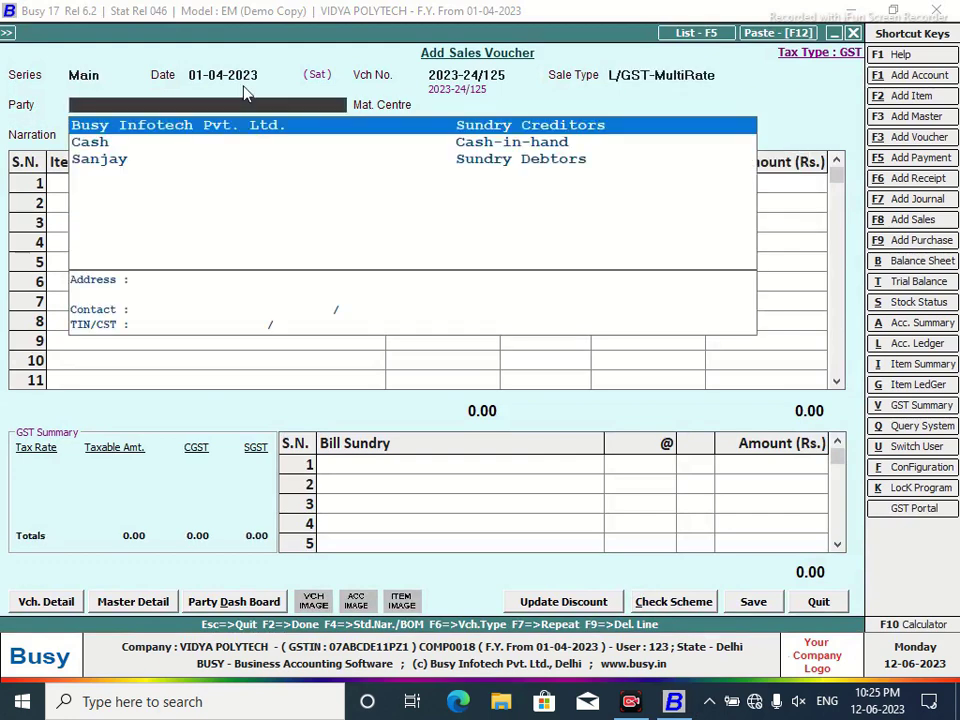
key(Down)
key(Down)
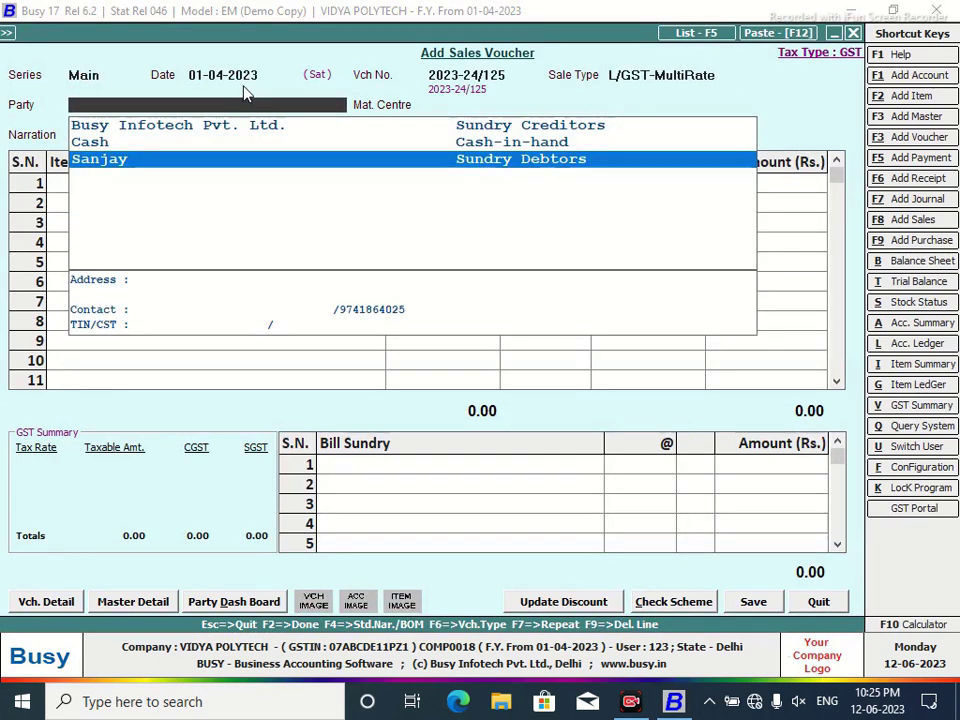
key(Return)
key(Return)
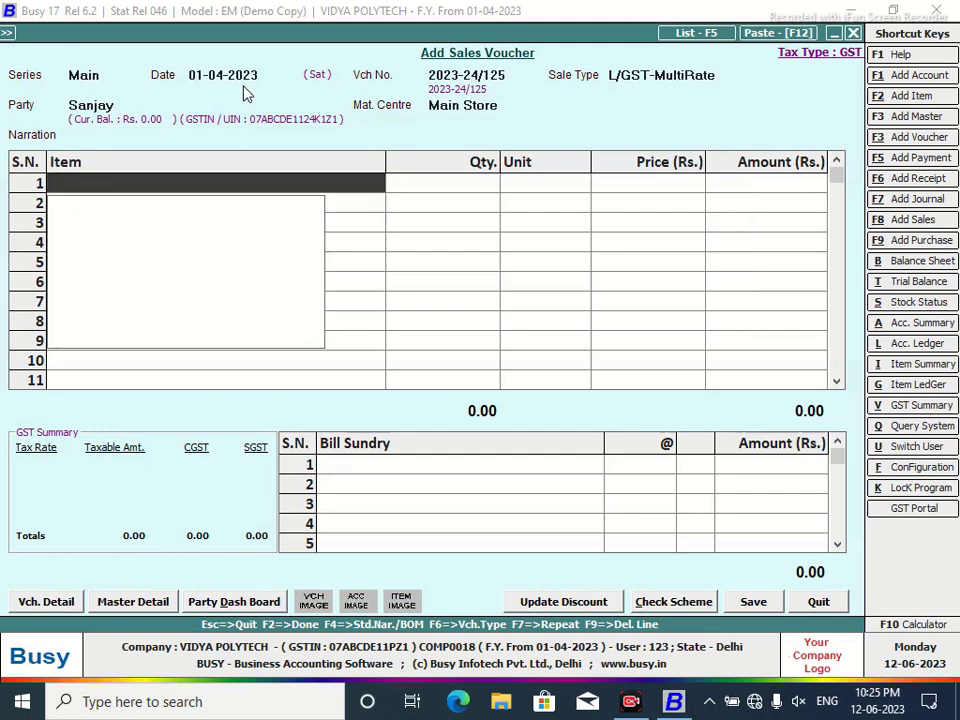
key(F3)
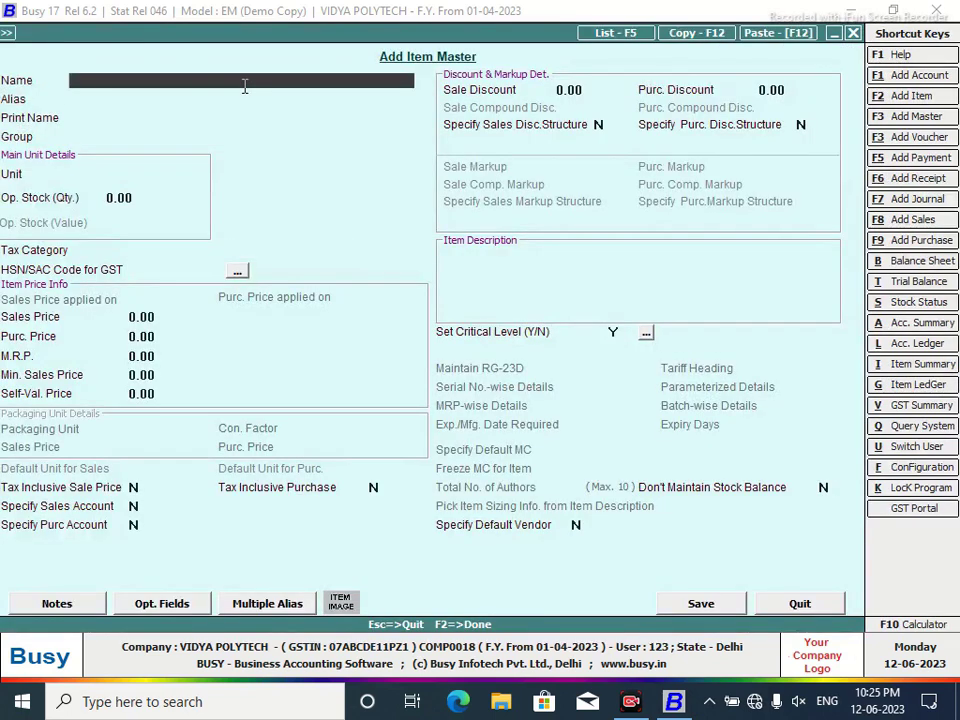
Create item Rain Poncho in General group, unit Pcs., opening stock 10 worth 85.
text(Rain Poncho)
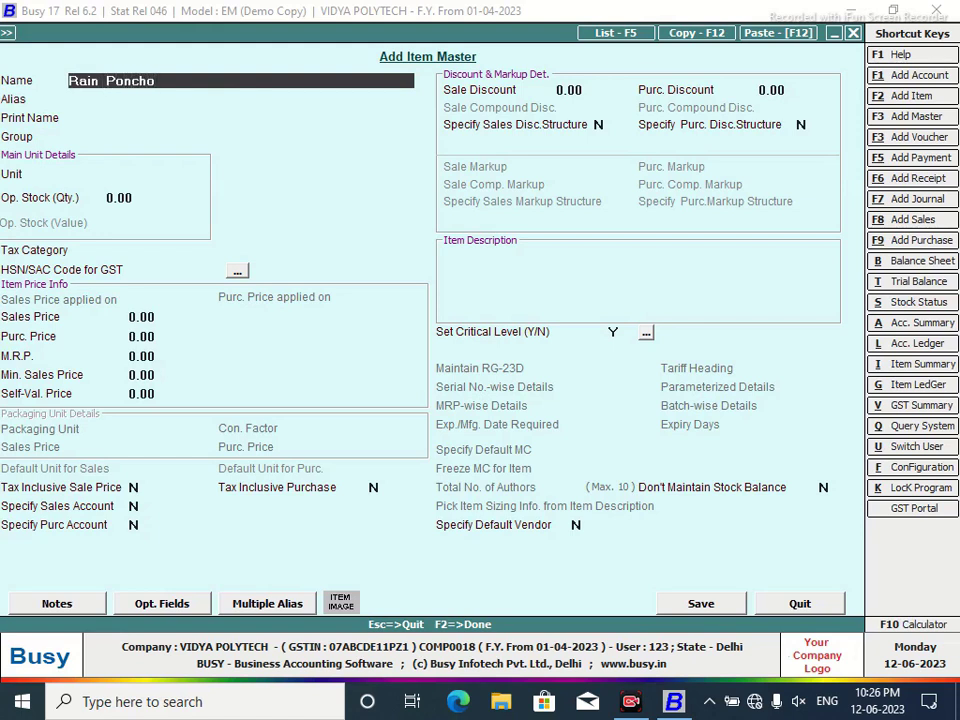
key(Return)
key(Return)
key(Return)
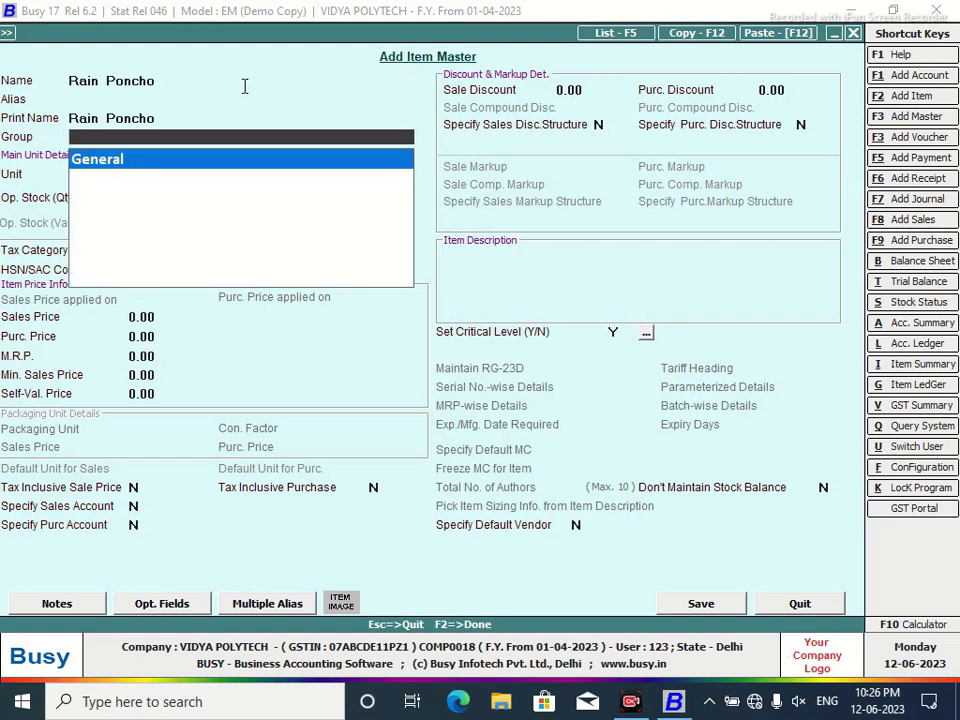
key(Return)
text(pcs)
key(Return)
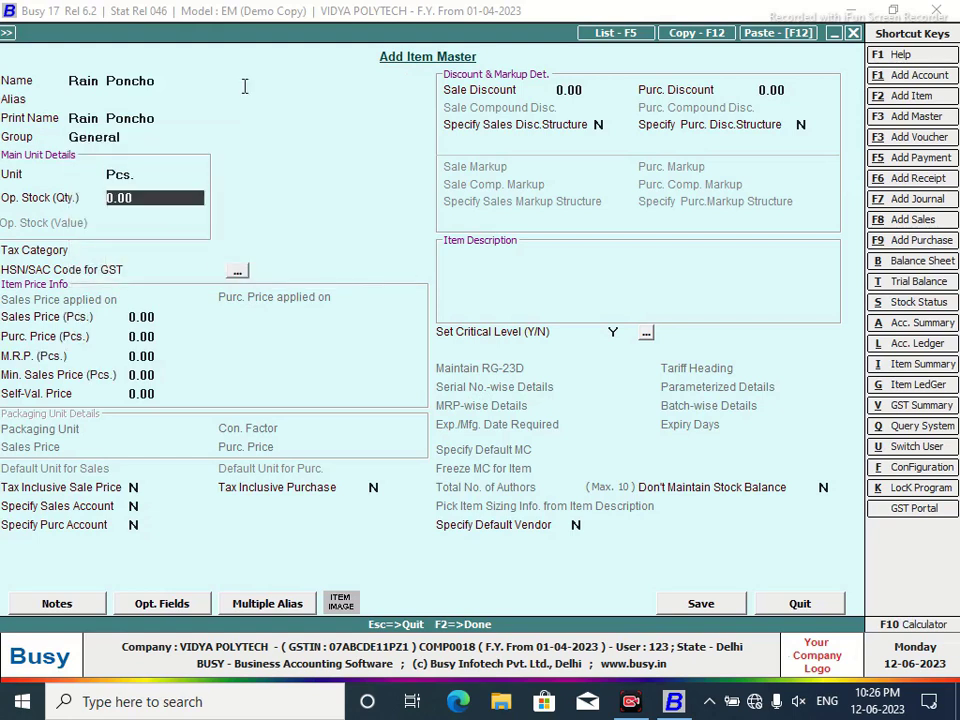
text(1)
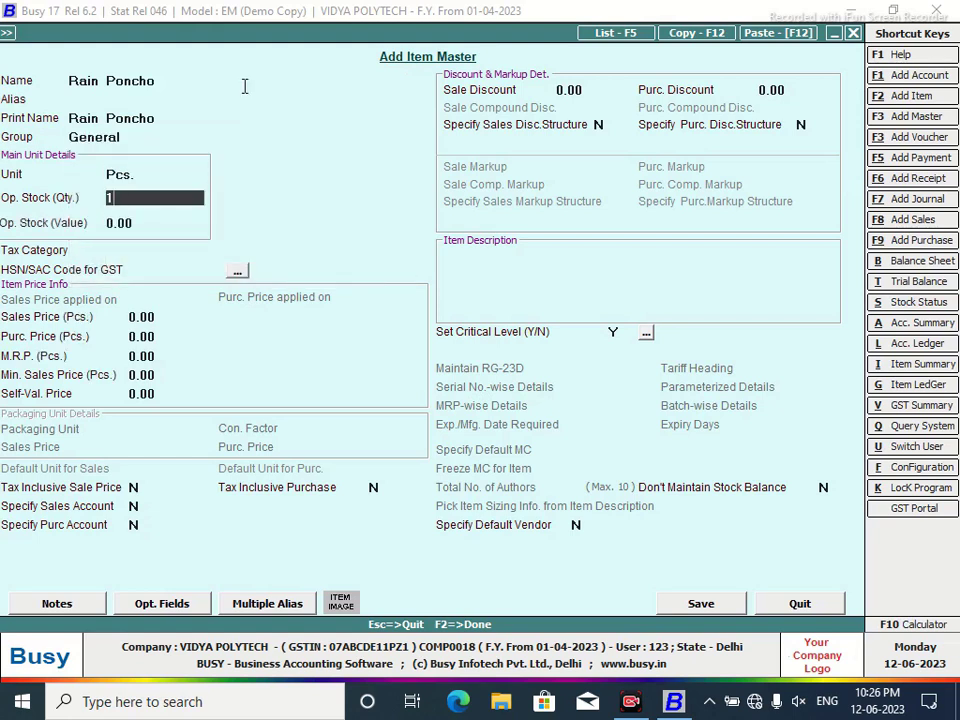
text(0)
key(Return)
text(8)
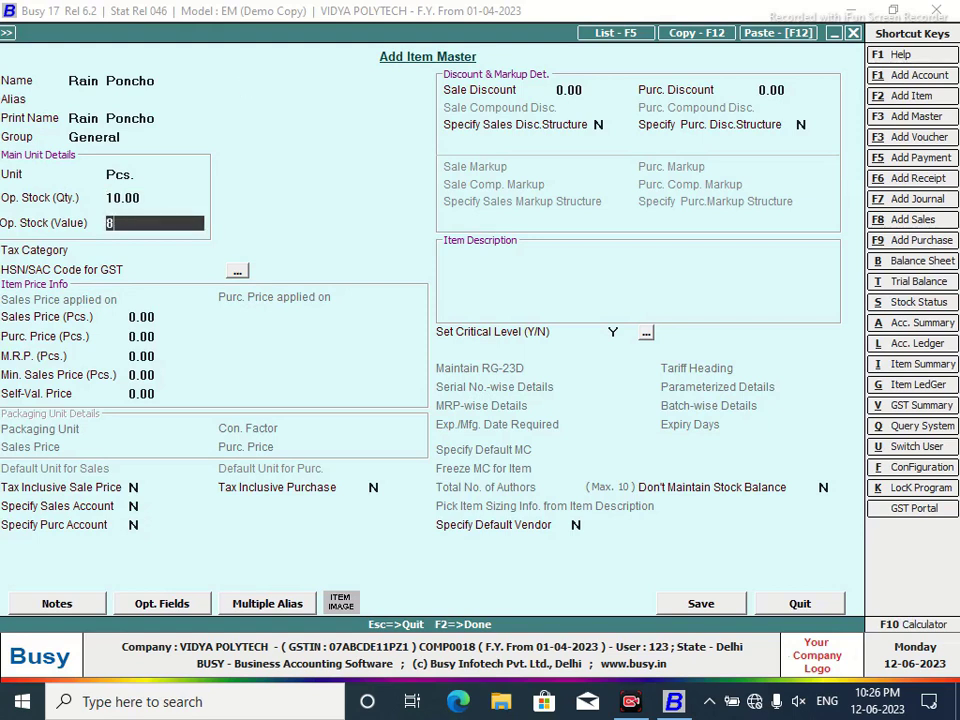
text(5)
key(Return)
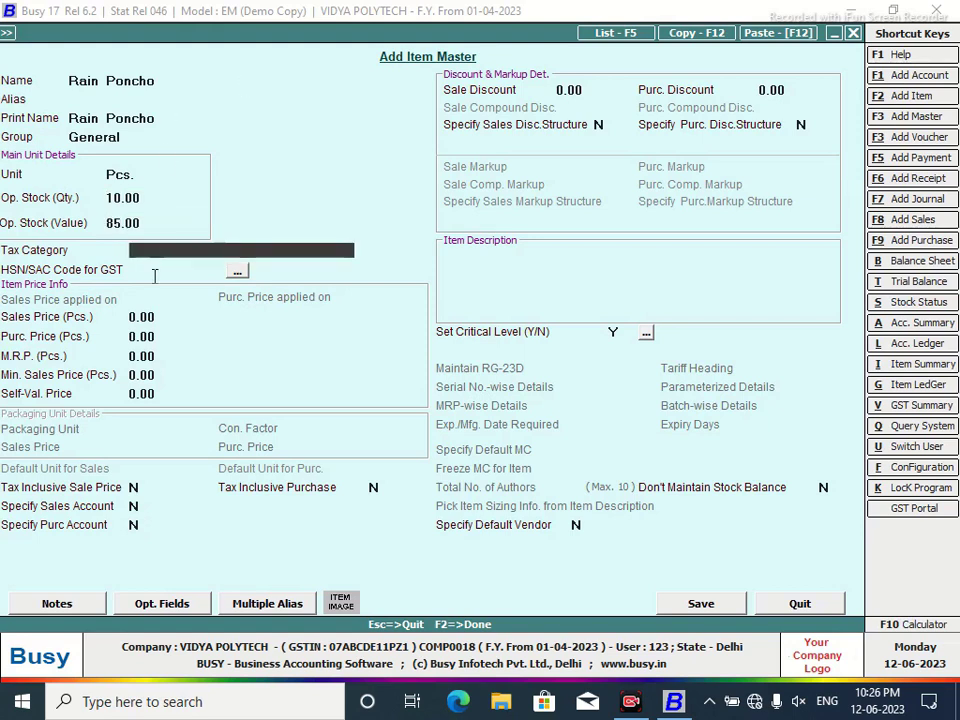
Give Rain Poncho tax category GST 12%, M.R.P. 140 and sales price 100.
text(g)
key(Return)
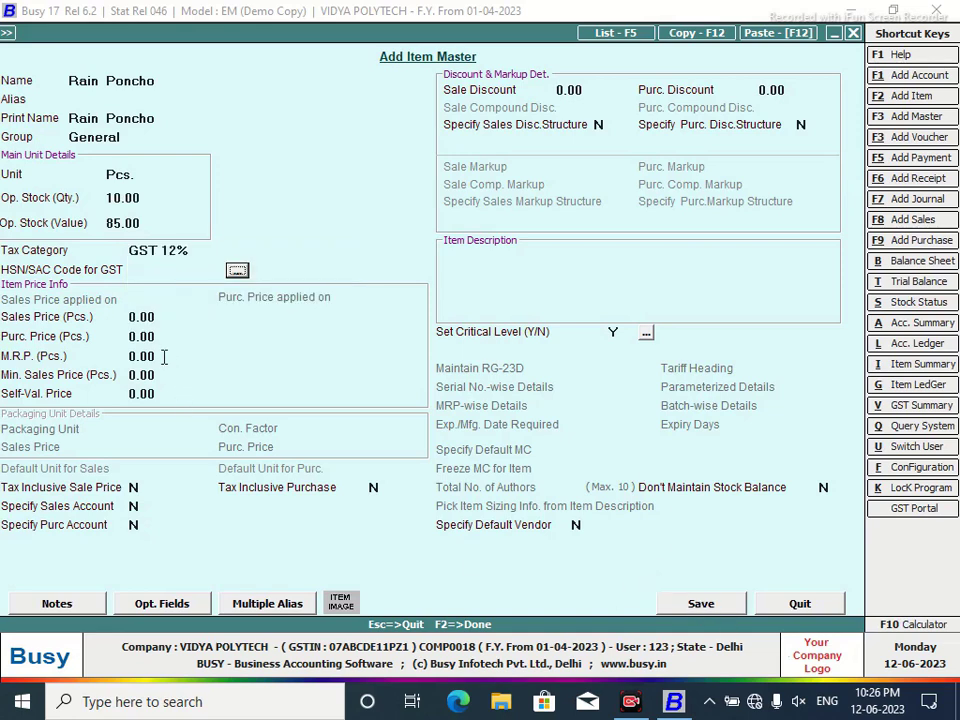
key(Return)
key(Return)
key(Return)
text(140)
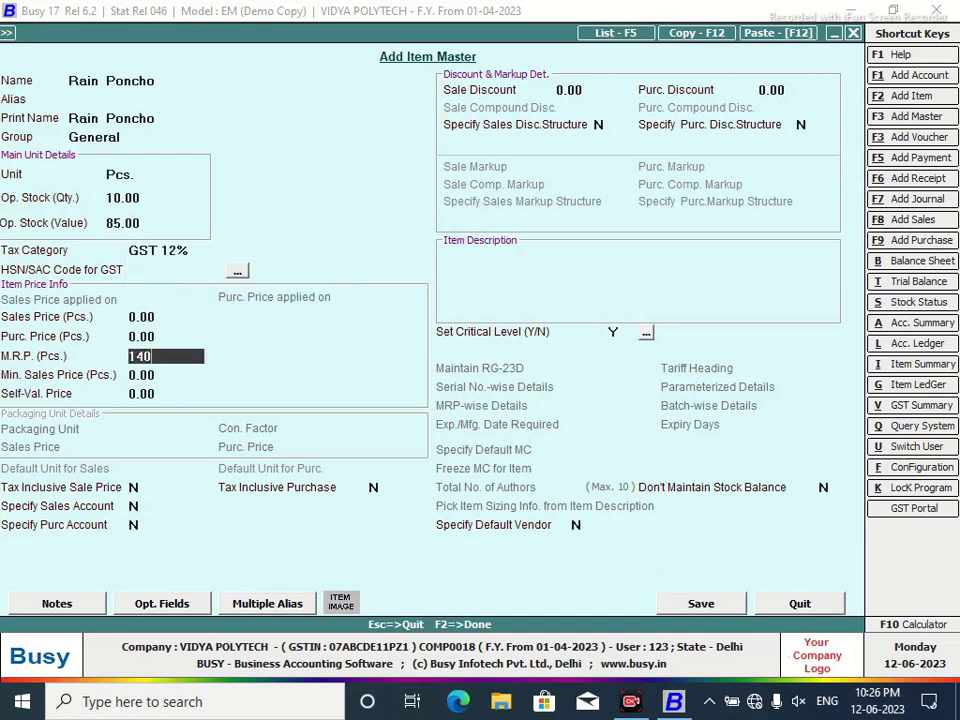
key(Return)
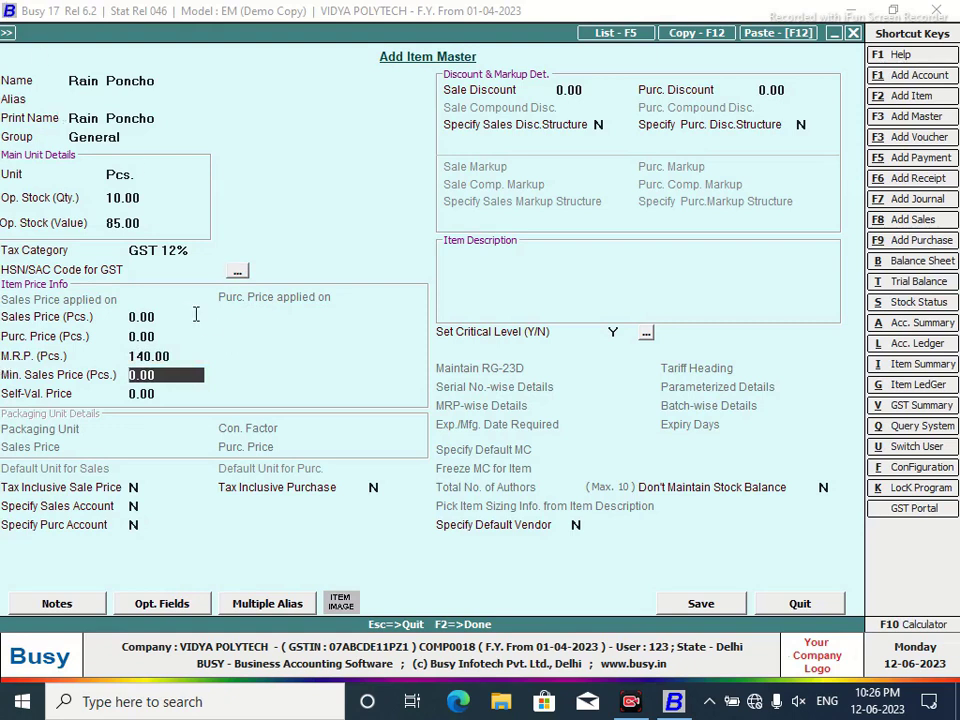
click(171, 316)
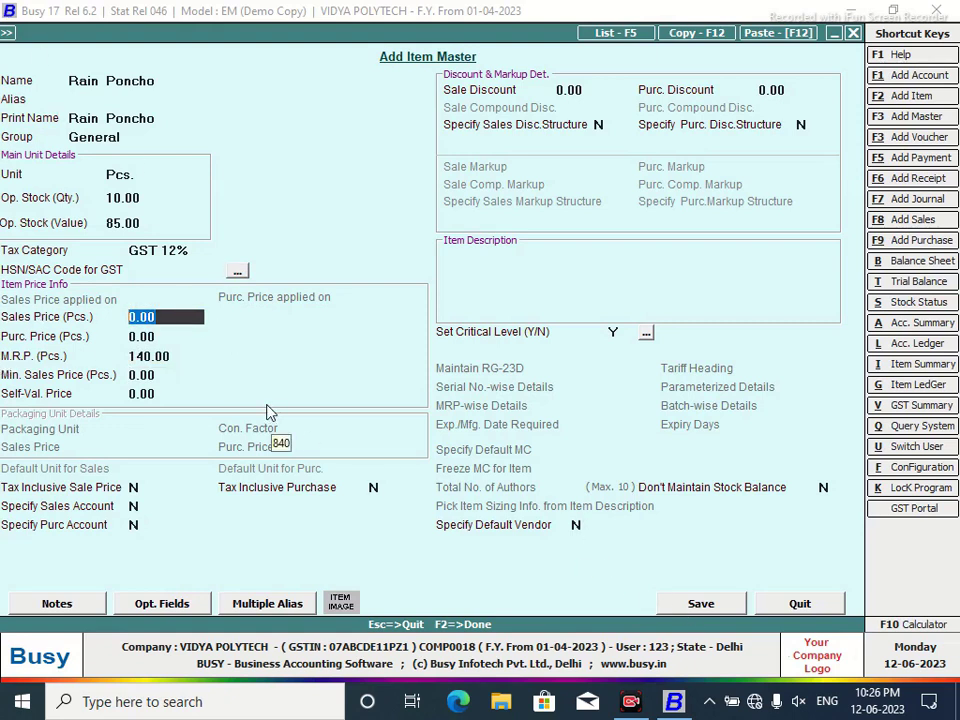
text(100)
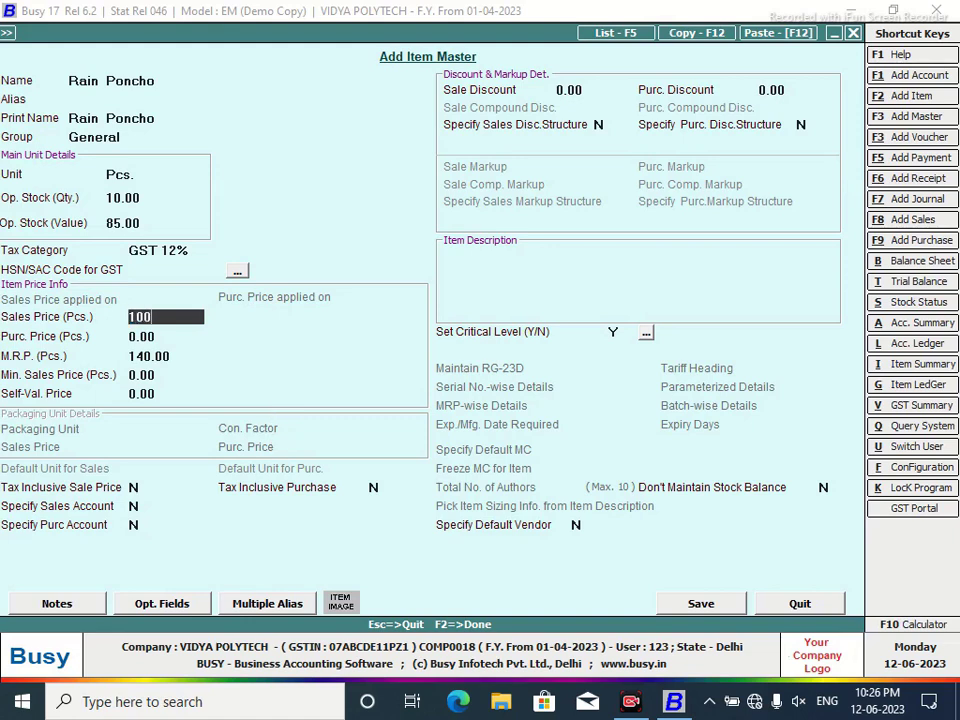
key(Return)
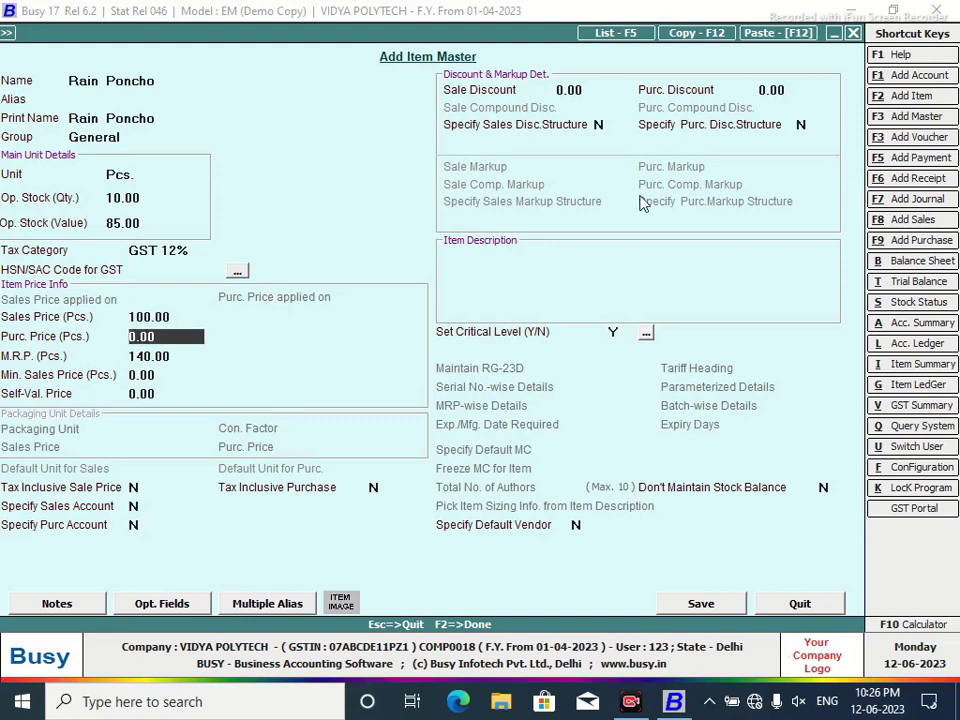
On the calculator, compute 100 ÷ 1.12 = 89.2857, then 89.2857 − 100 = −10.71.
click(882, 624)
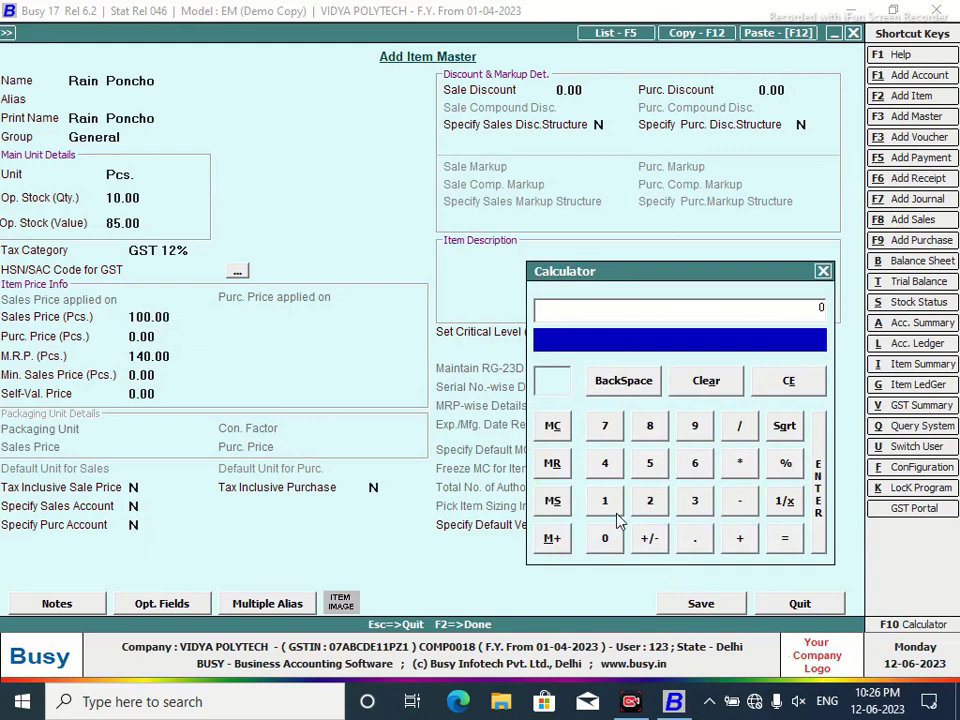
click(606, 503)
click(610, 544)
click(606, 540)
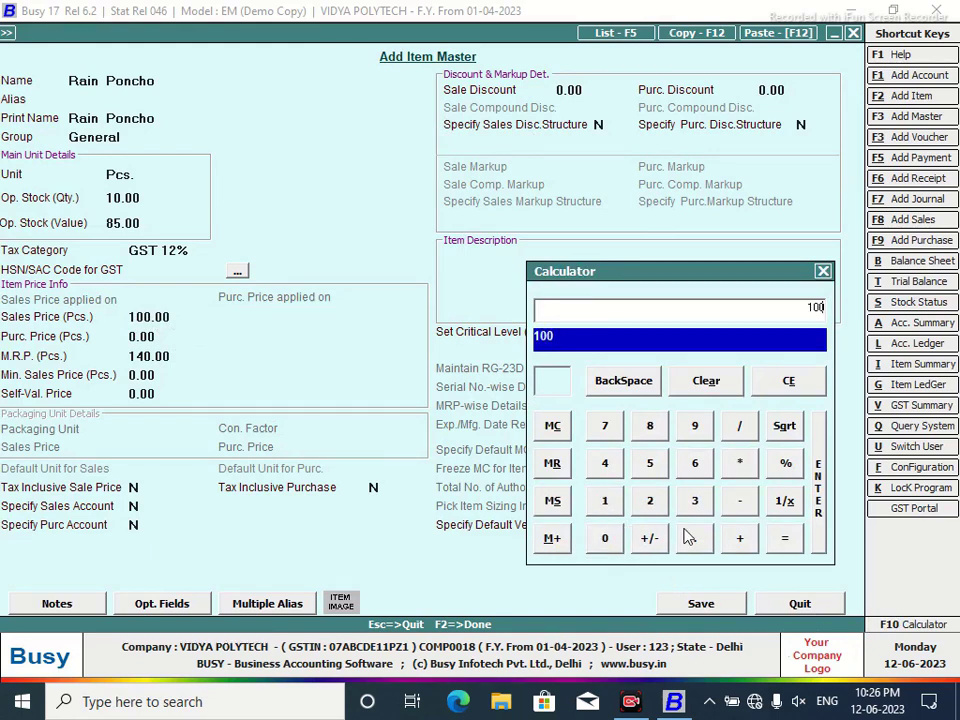
click(741, 428)
click(606, 505)
click(605, 502)
click(652, 502)
click(785, 541)
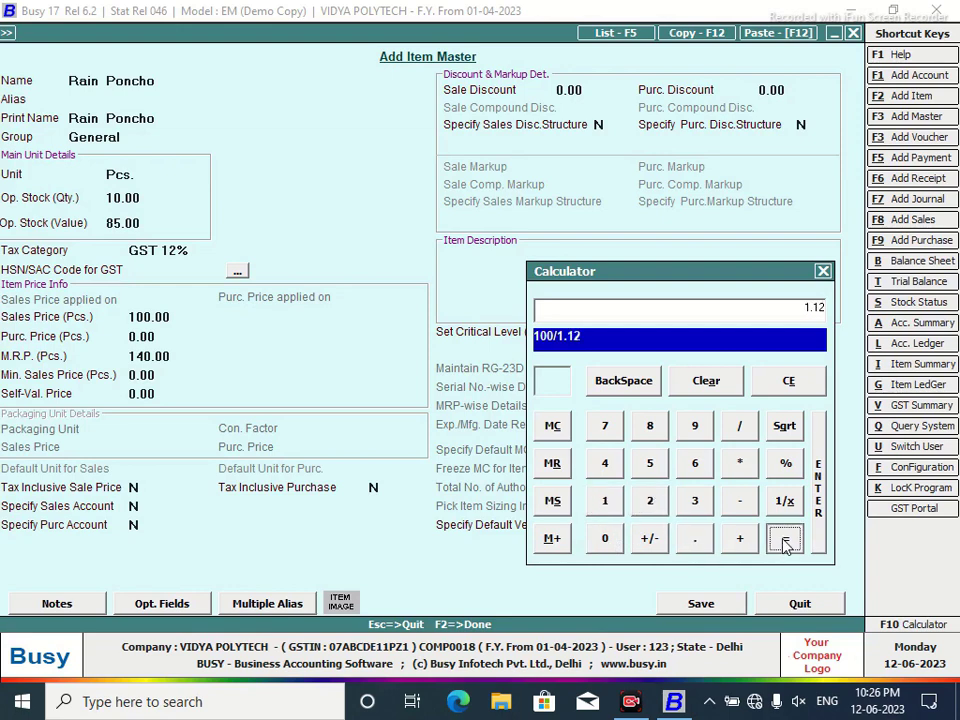
click(737, 506)
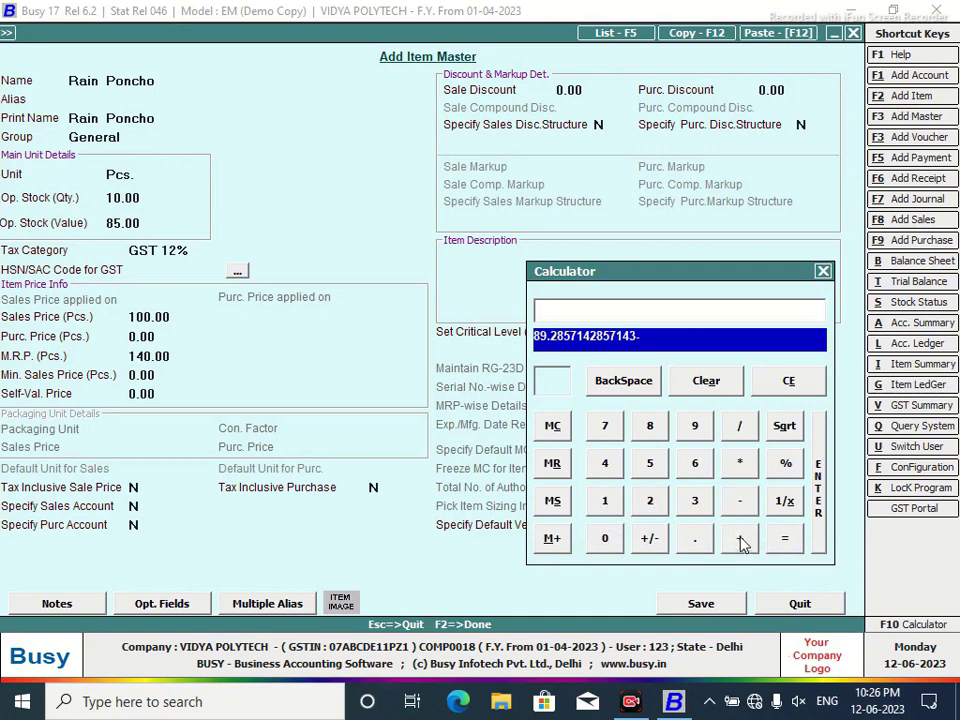
click(605, 502)
click(605, 538)
click(605, 538)
click(784, 540)
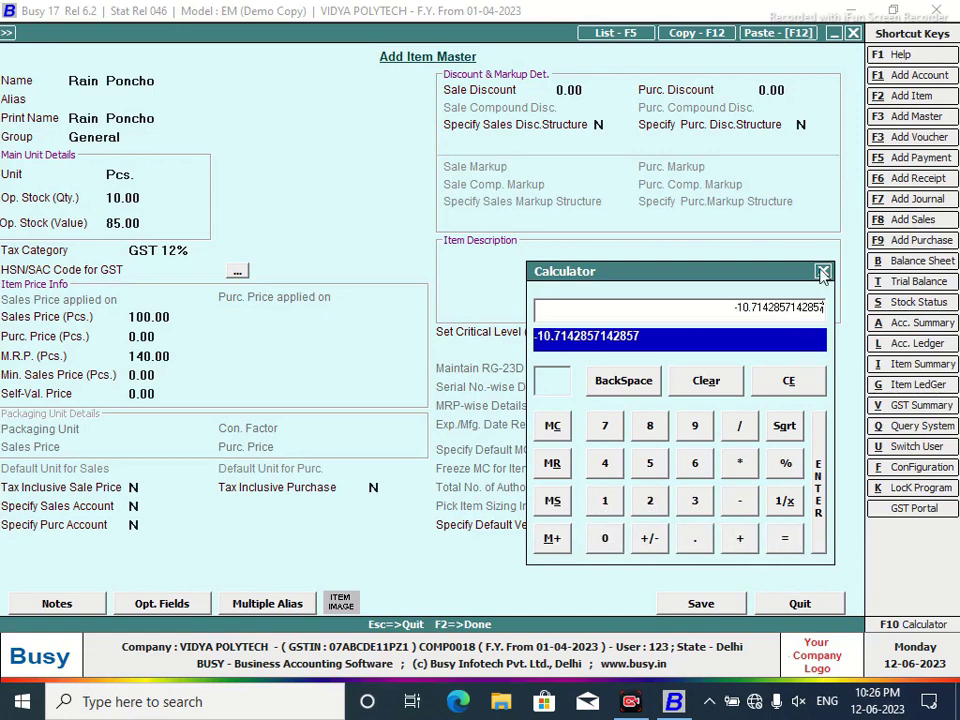
click(822, 271)
Enter 10.71 as Rain Poncho's Sale Discount and save, accepting the missing HSN/SAC warning.
click(610, 125)
click(596, 91)
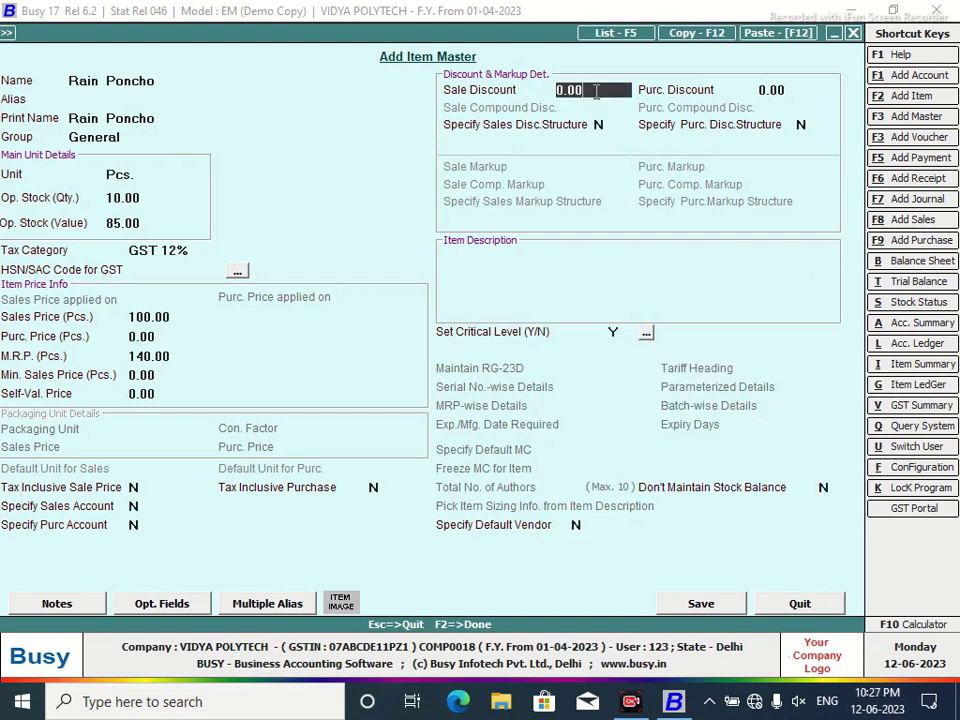
key(BackSpace)
text(10)
key(Return)
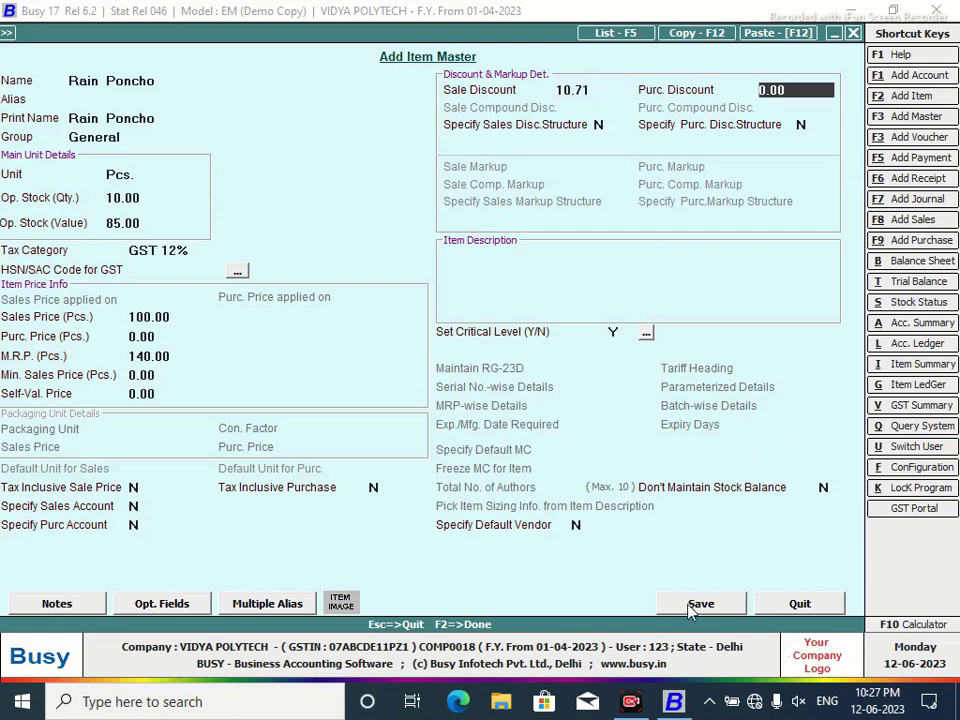
click(700, 604)
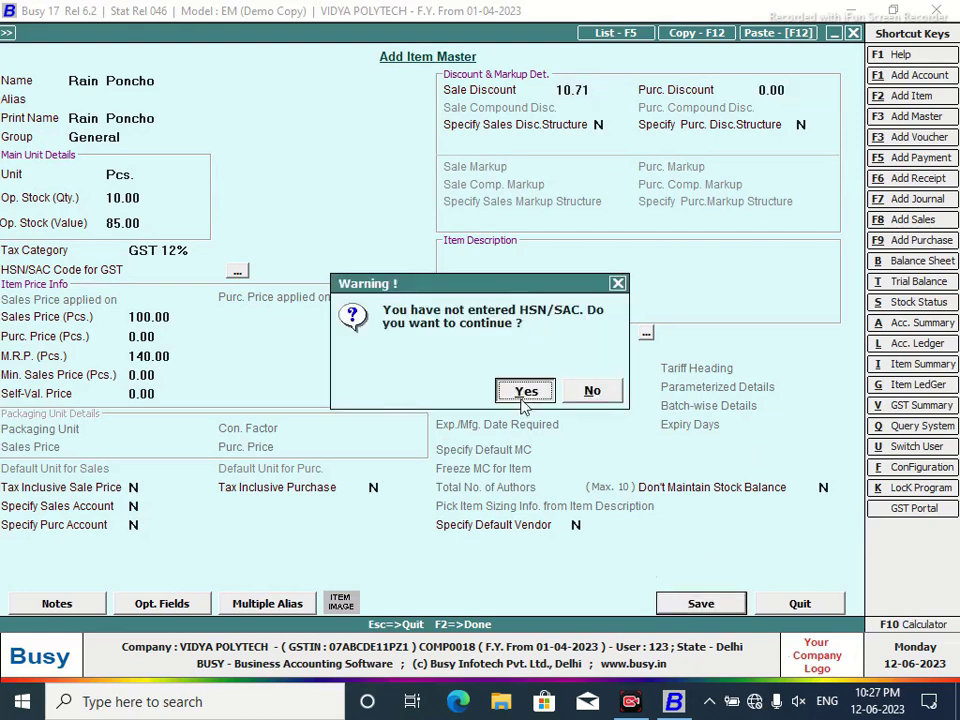
click(524, 392)
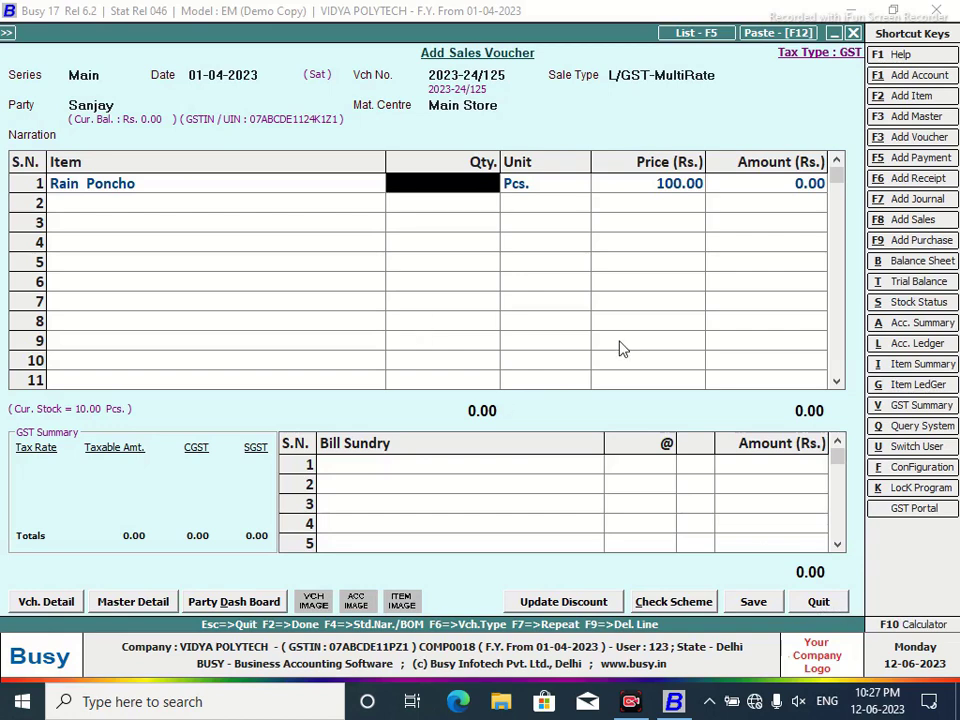
Set Item-wise Discount to Y in the Sales Main series voucher configuration and save.
click(903, 467)
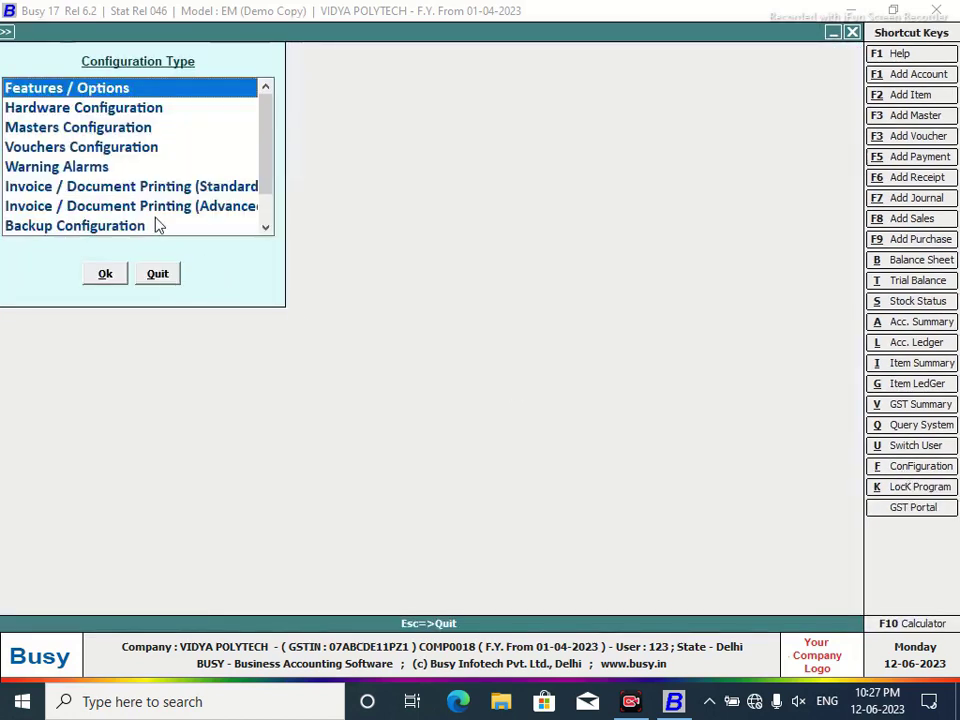
click(80, 150)
click(105, 274)
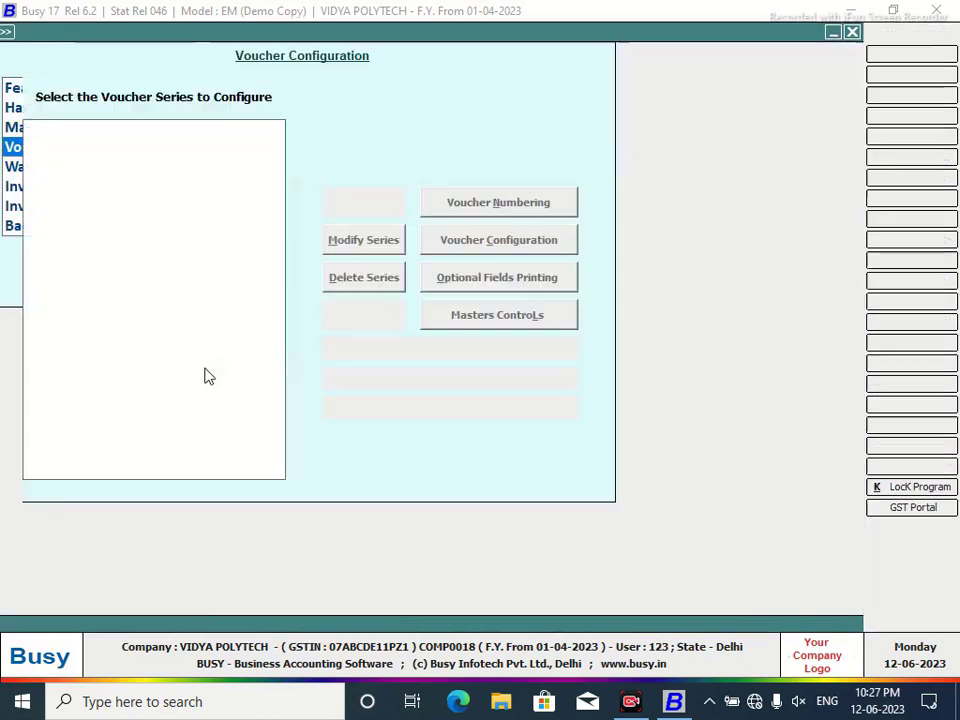
click(31, 128)
click(93, 142)
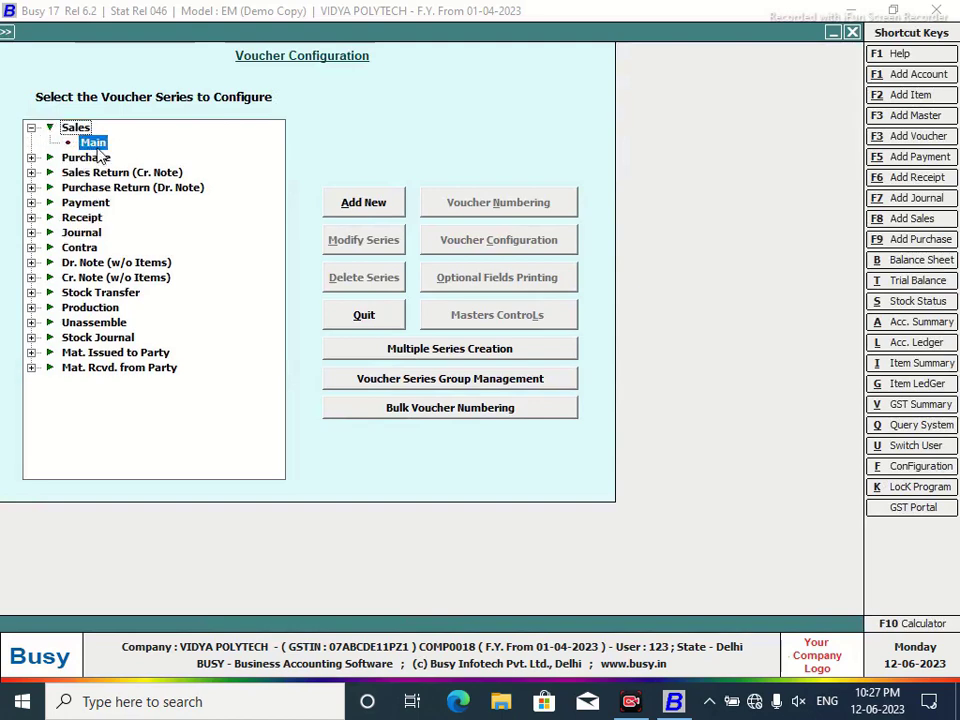
click(484, 243)
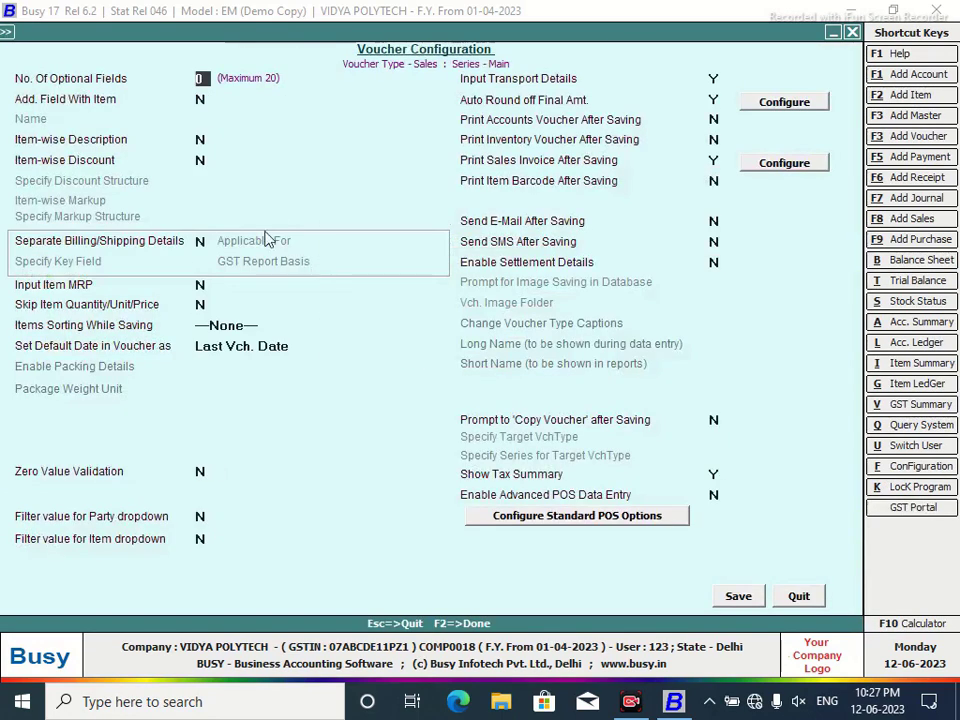
click(202, 161)
key(y)
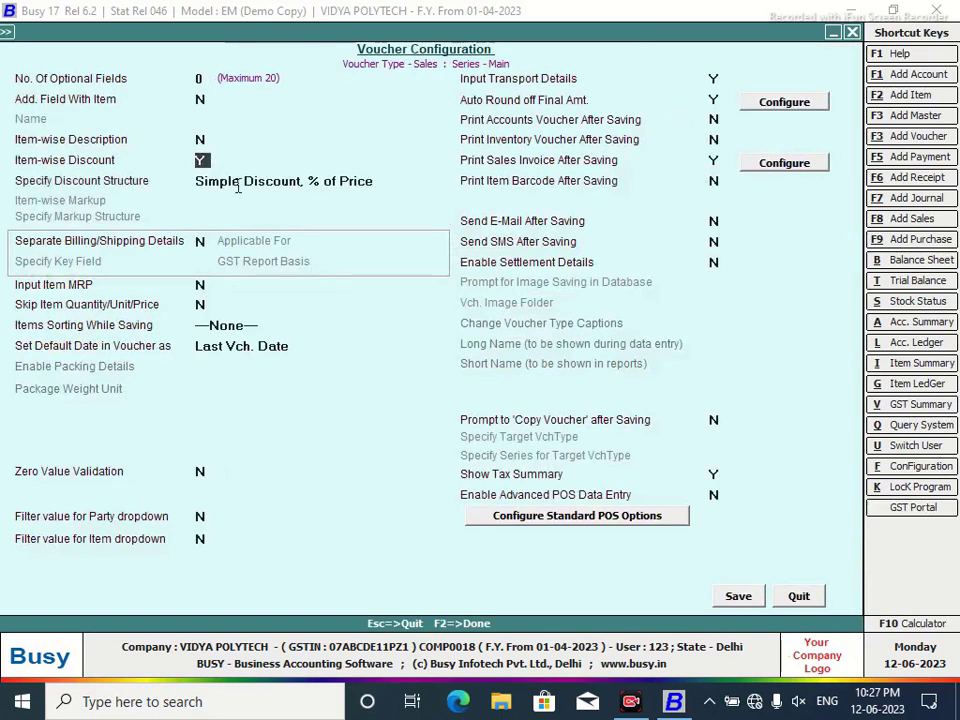
click(738, 596)
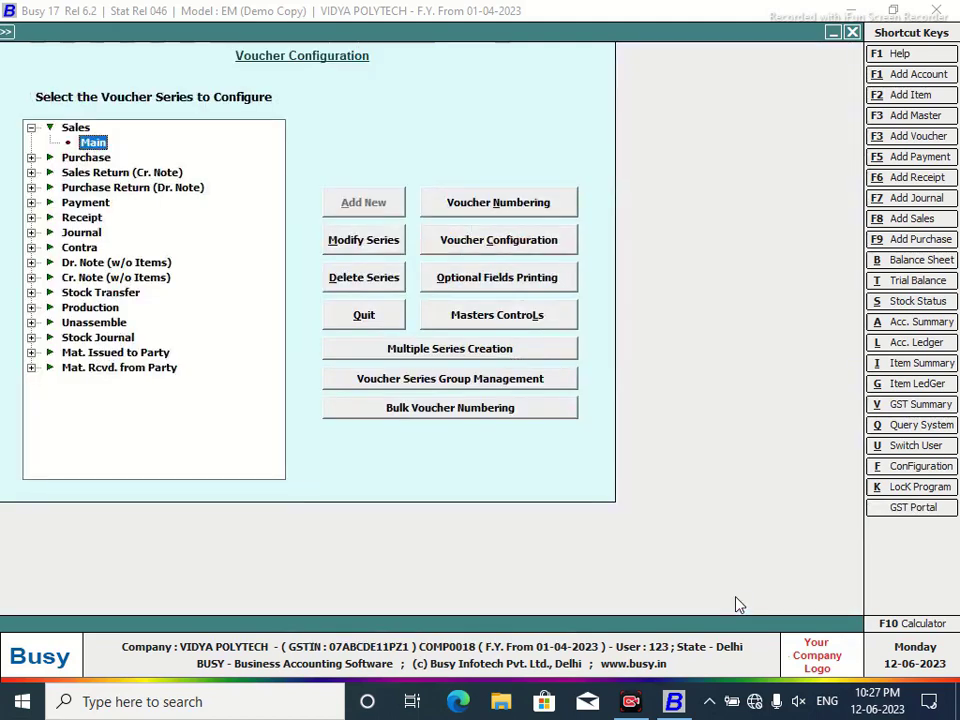
Leave the configuration screens and discard the unfinished sales voucher.
click(393, 320)
click(161, 272)
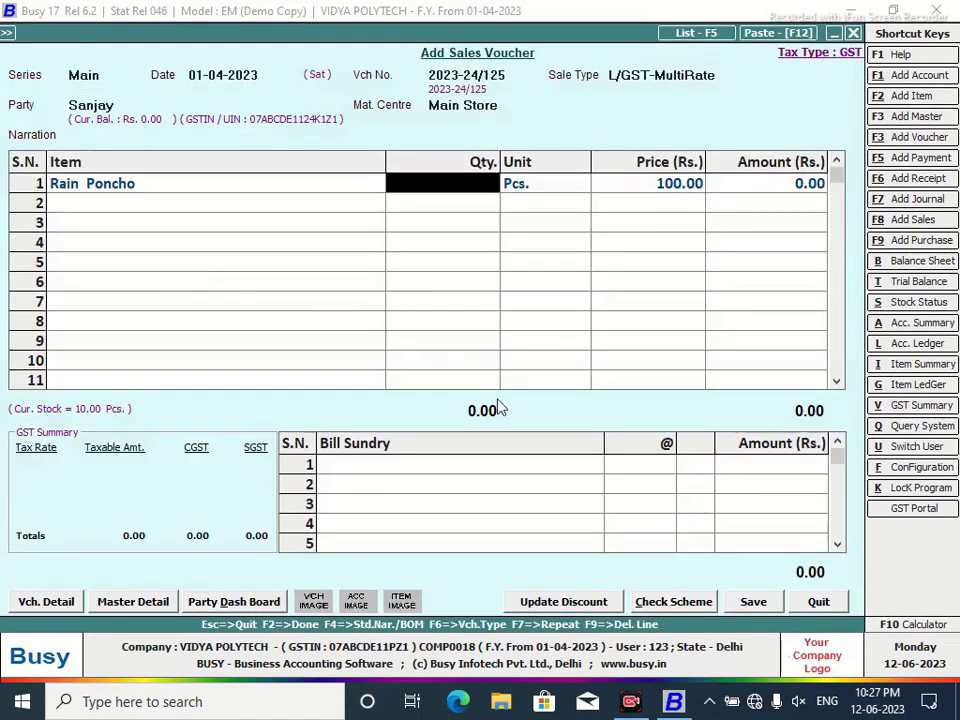
click(820, 601)
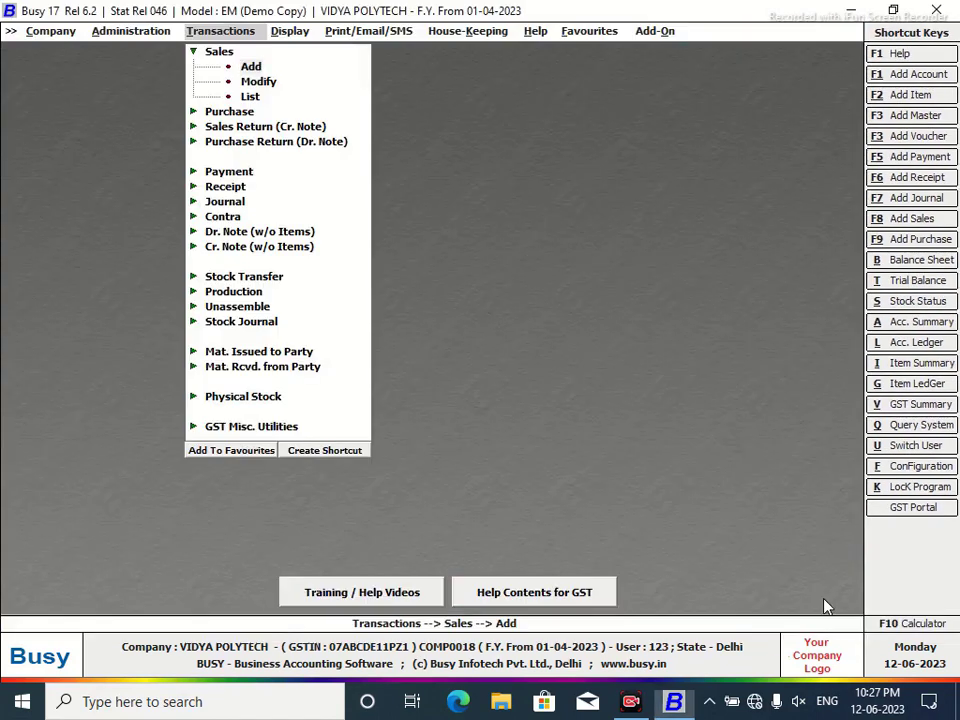
Begin a Main series L/GST-MultiRate sale to the customer from Main Store with 2 Rain Ponchos.
click(256, 69)
key(Return)
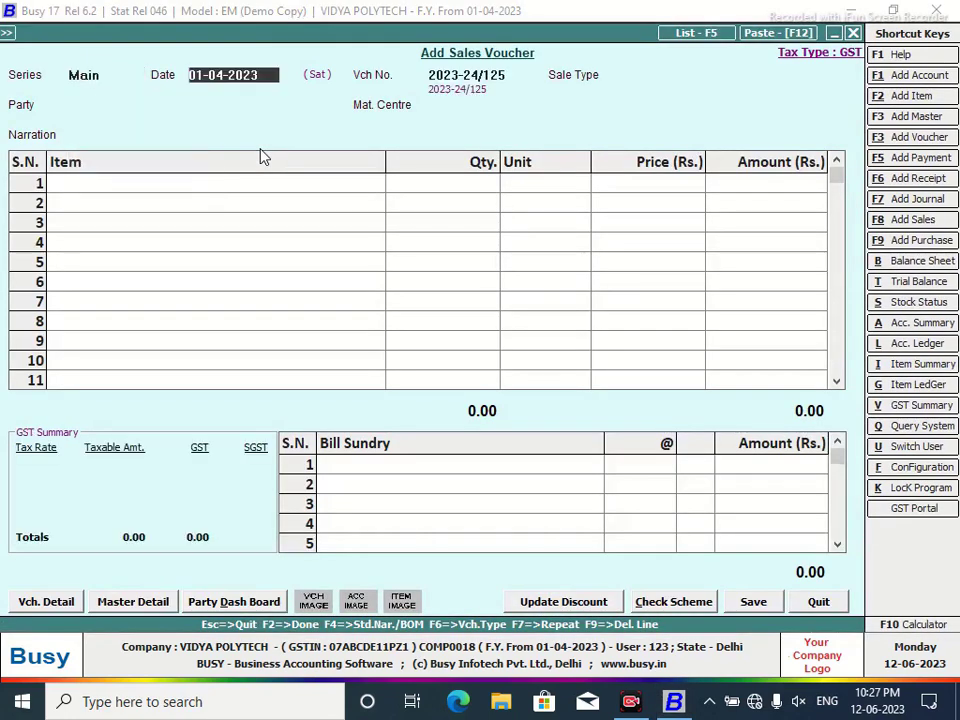
key(Return)
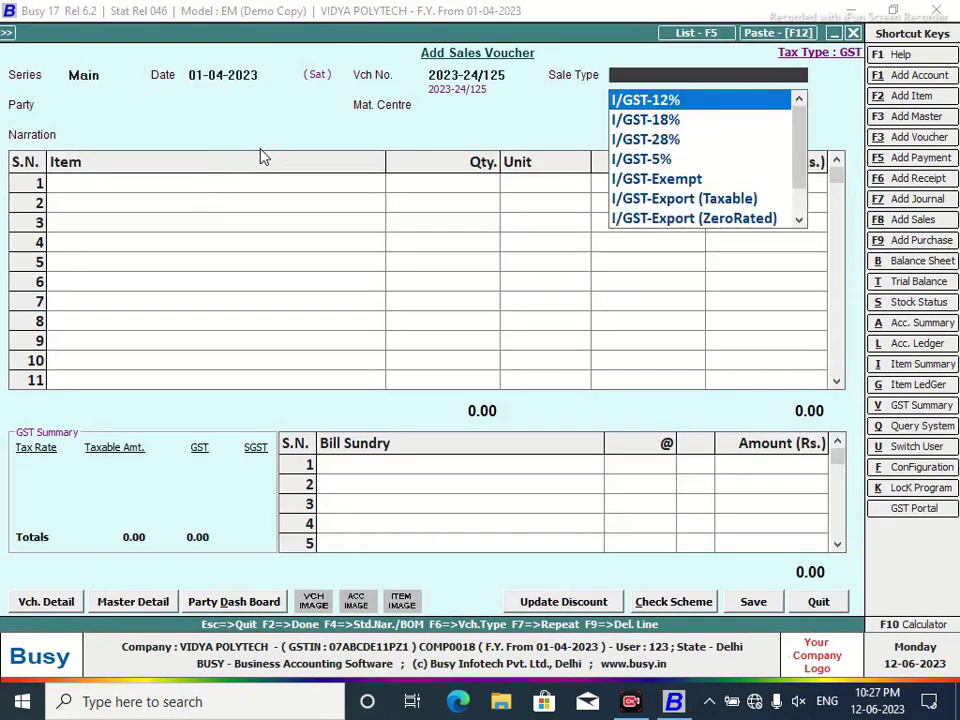
text(mul)
key(Down)
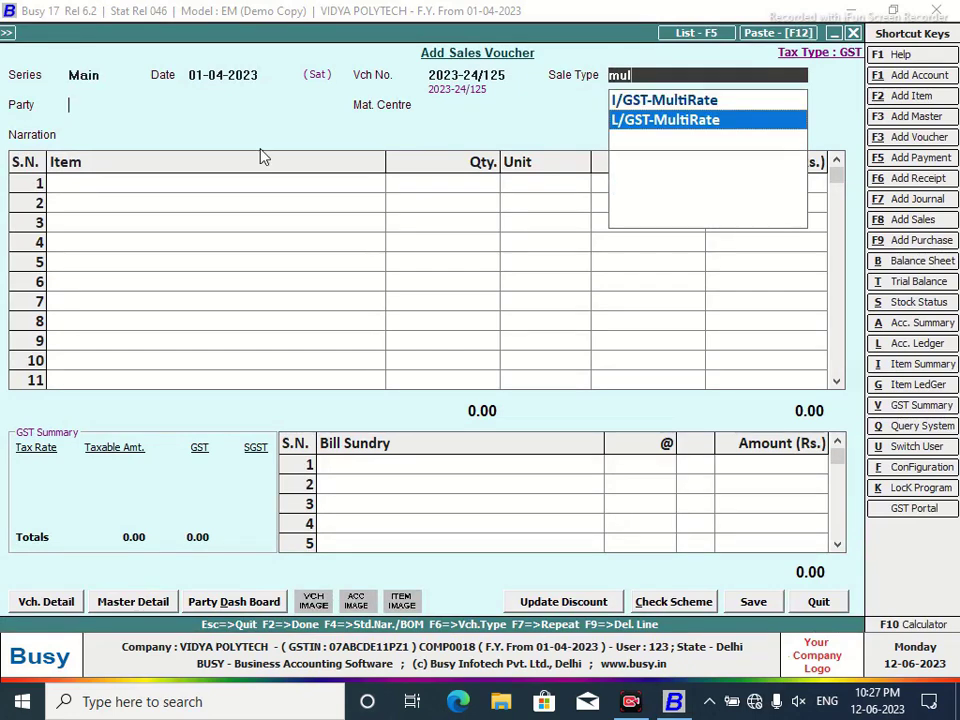
key(Return)
text(sa)
key(Return)
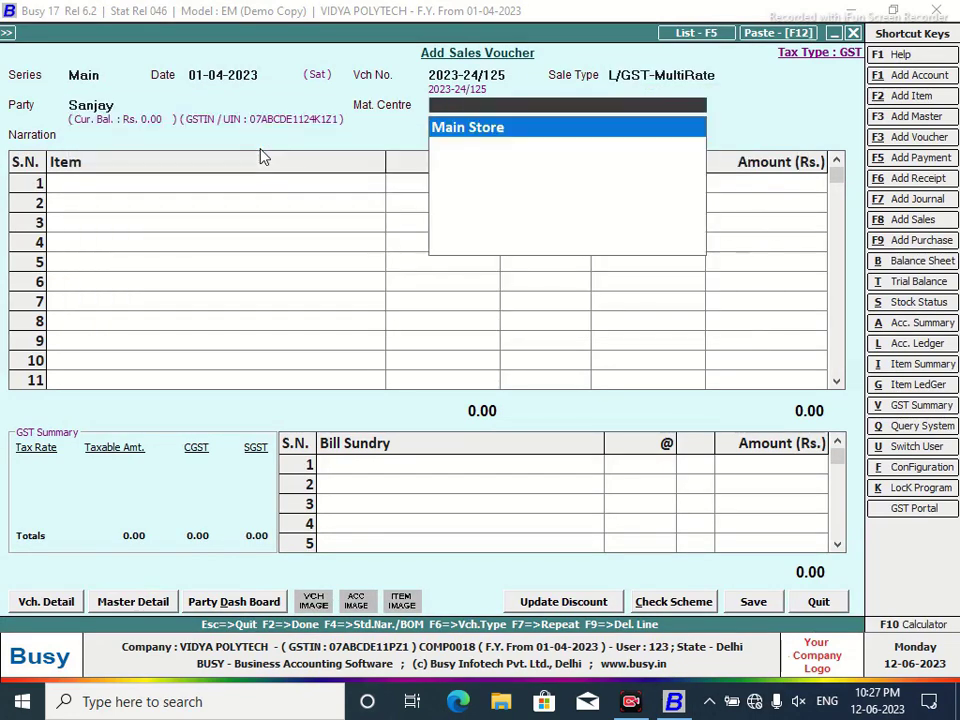
key(Return)
key(Return)
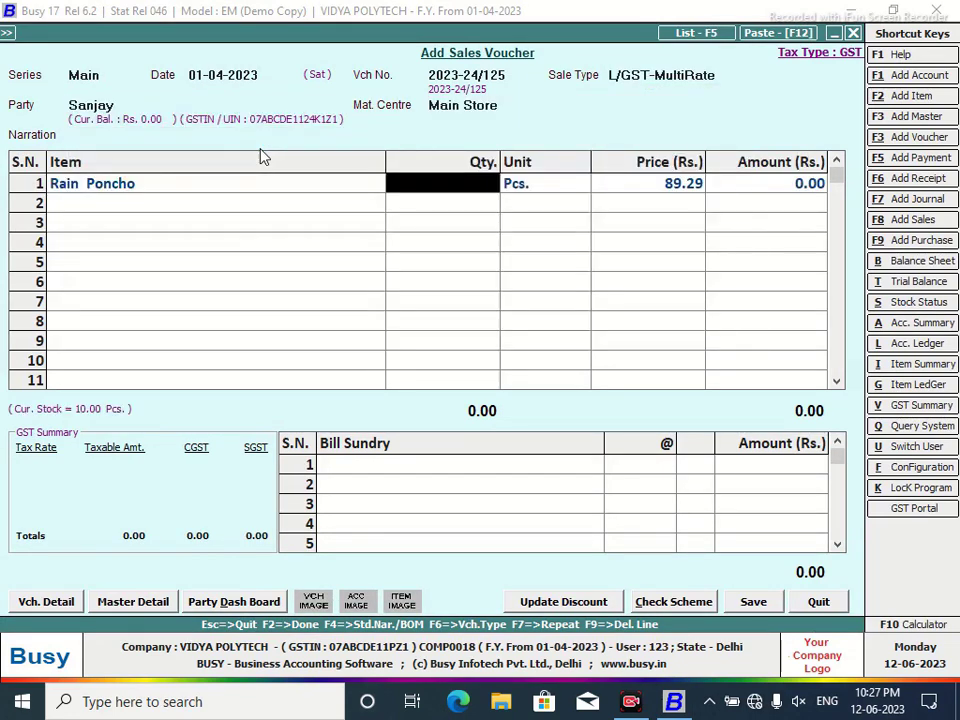
text(2)
key(Return)
key(Return)
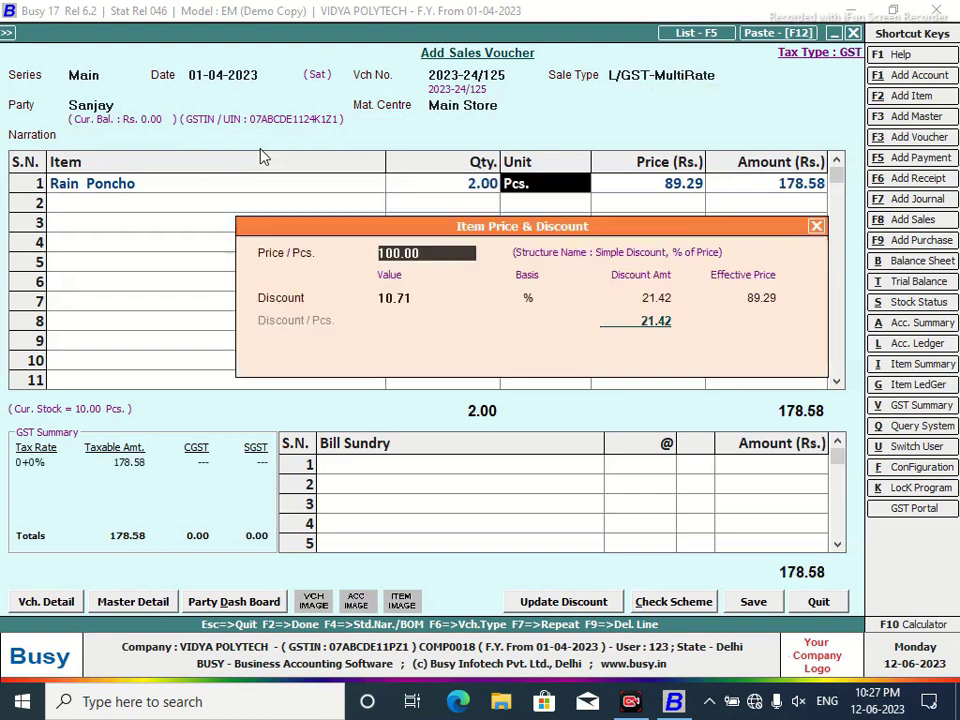
key(Return)
key(Return)
key(Return)
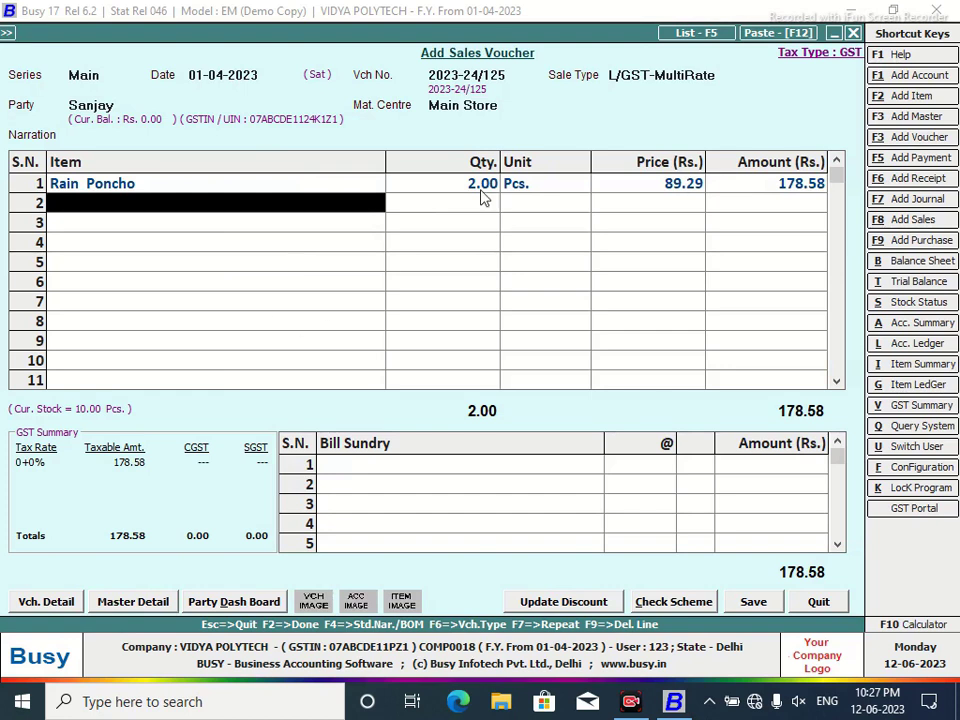
Add CGST and SGST bill sundries at 6% each.
click(424, 467)
text(c)
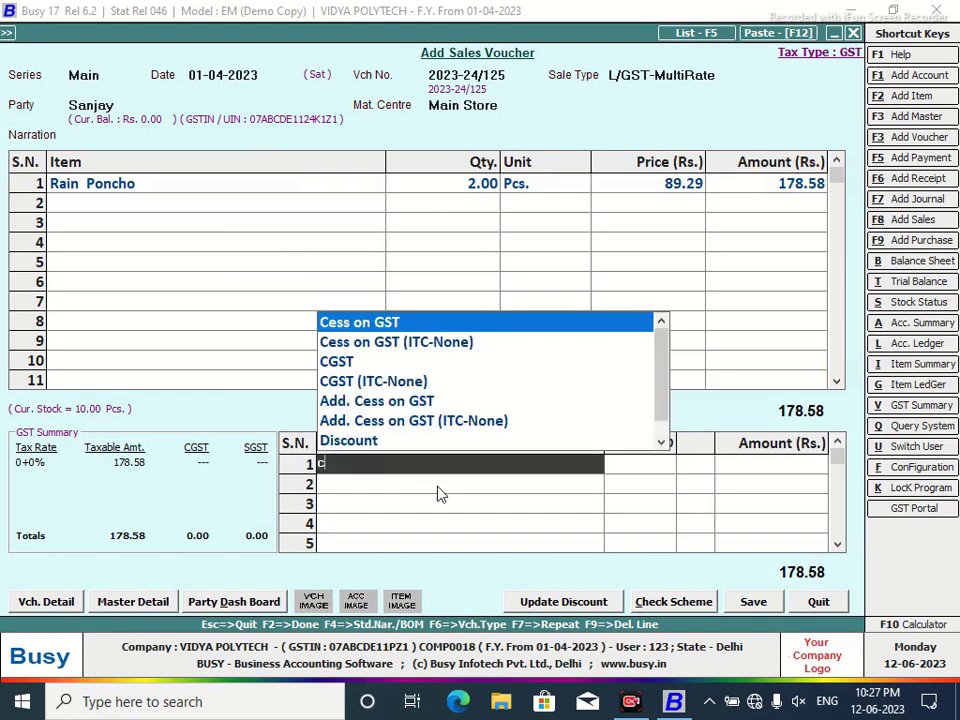
key(Down)
key(Down)
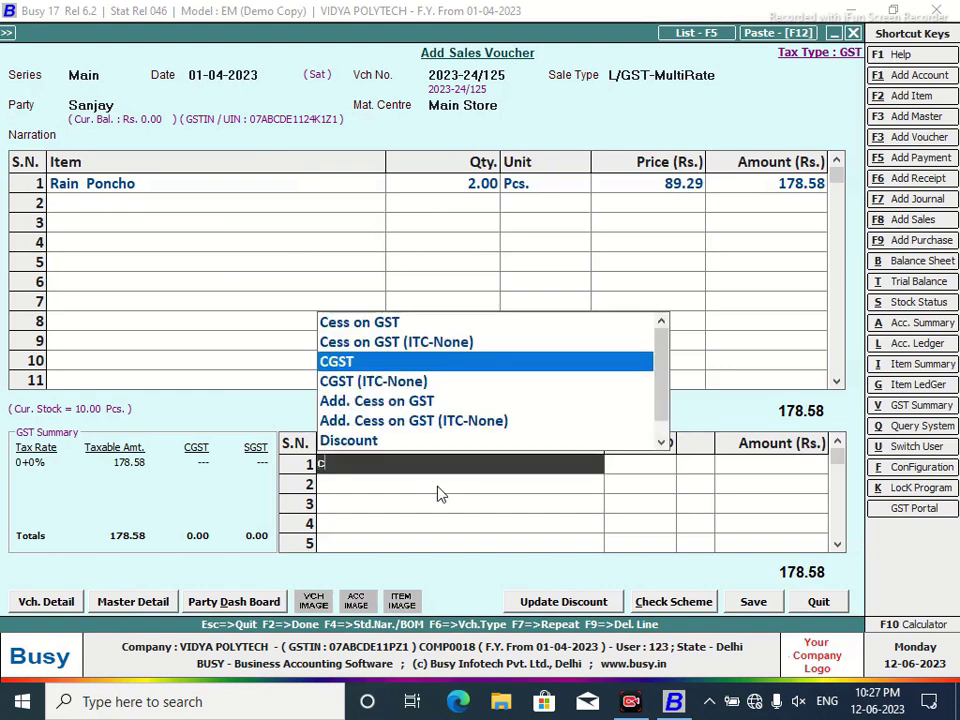
key(Return)
text(6)
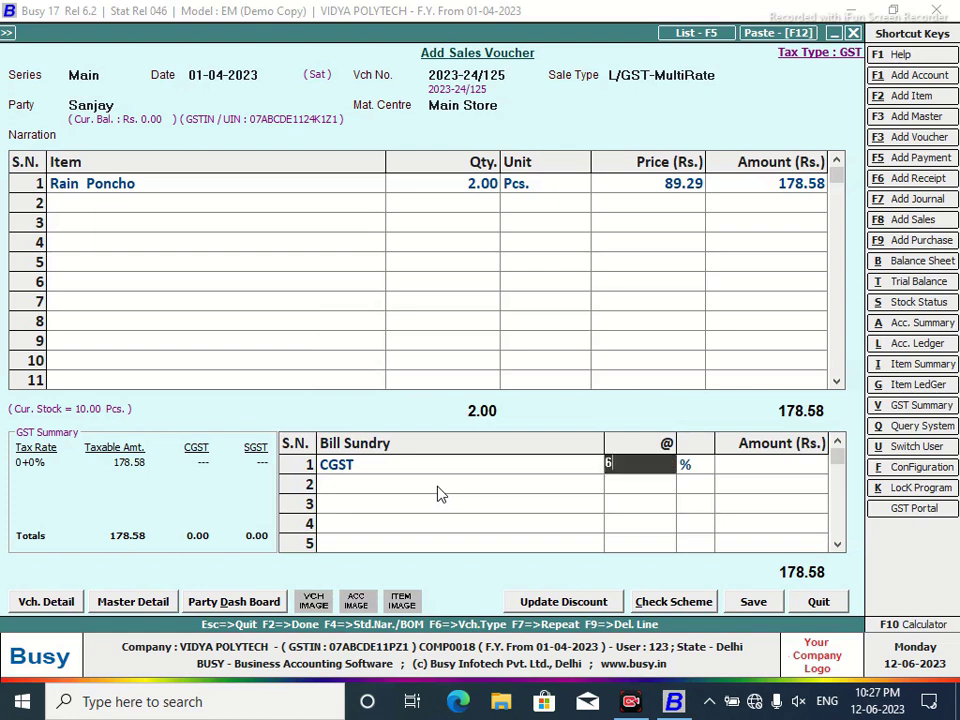
key(Return)
key(Return)
text(s)
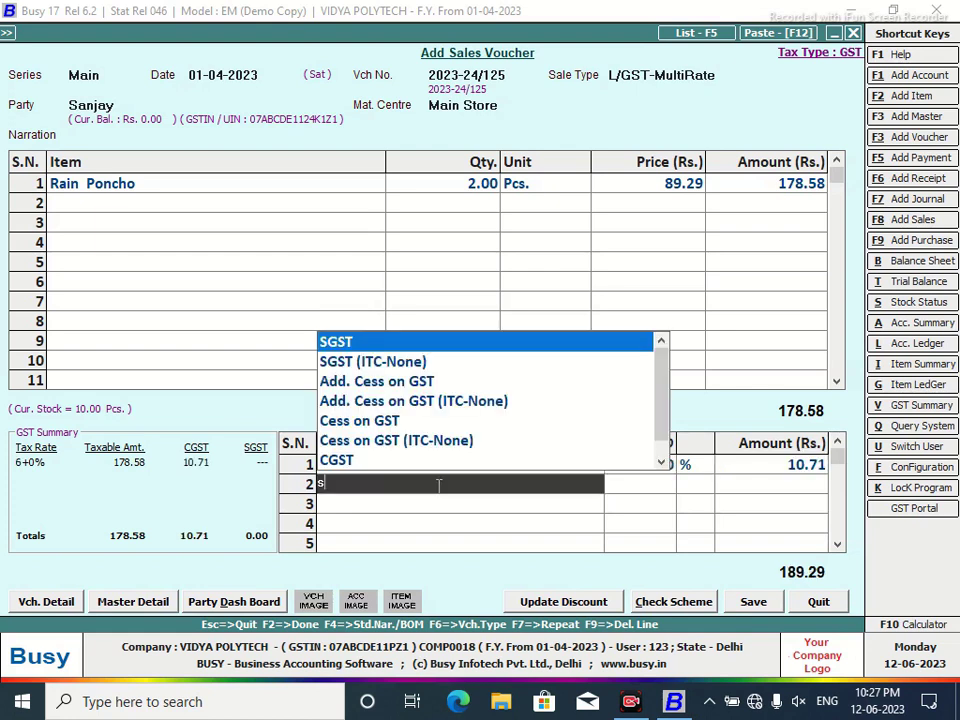
key(Return)
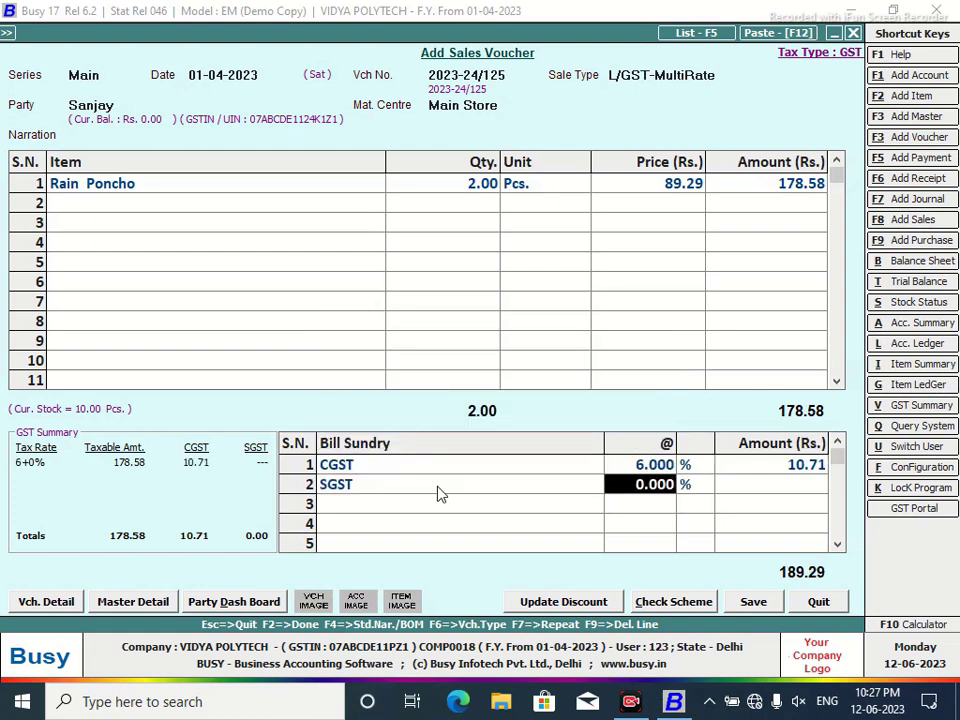
text(6)
key(Return)
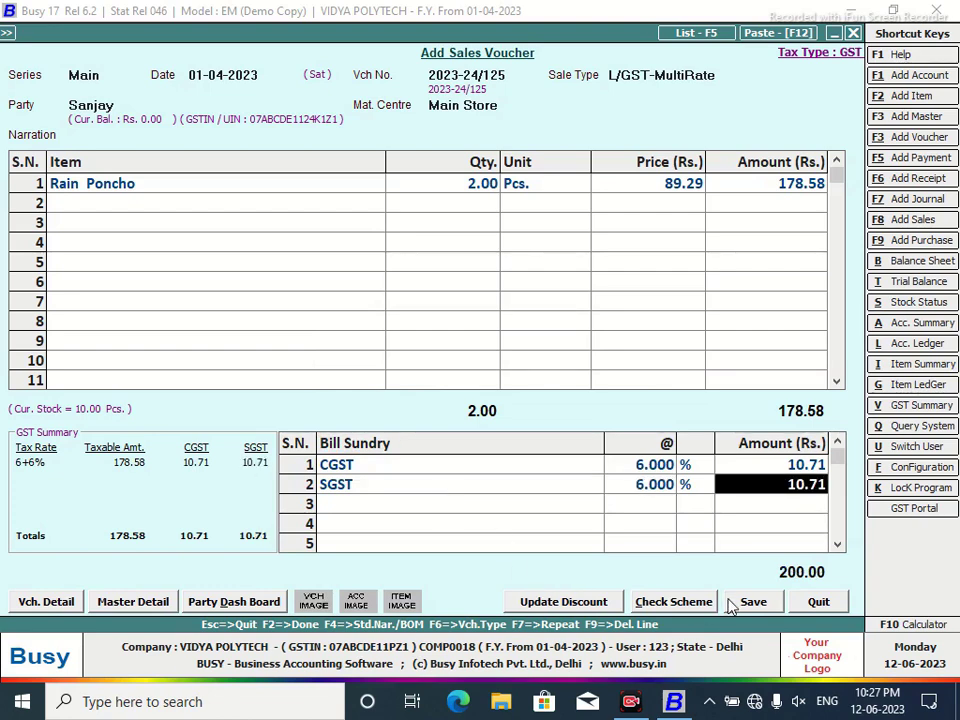
Save the 200.00 voucher with bill-by-bill adjustment, skip printing, and accept the Main series.
click(751, 602)
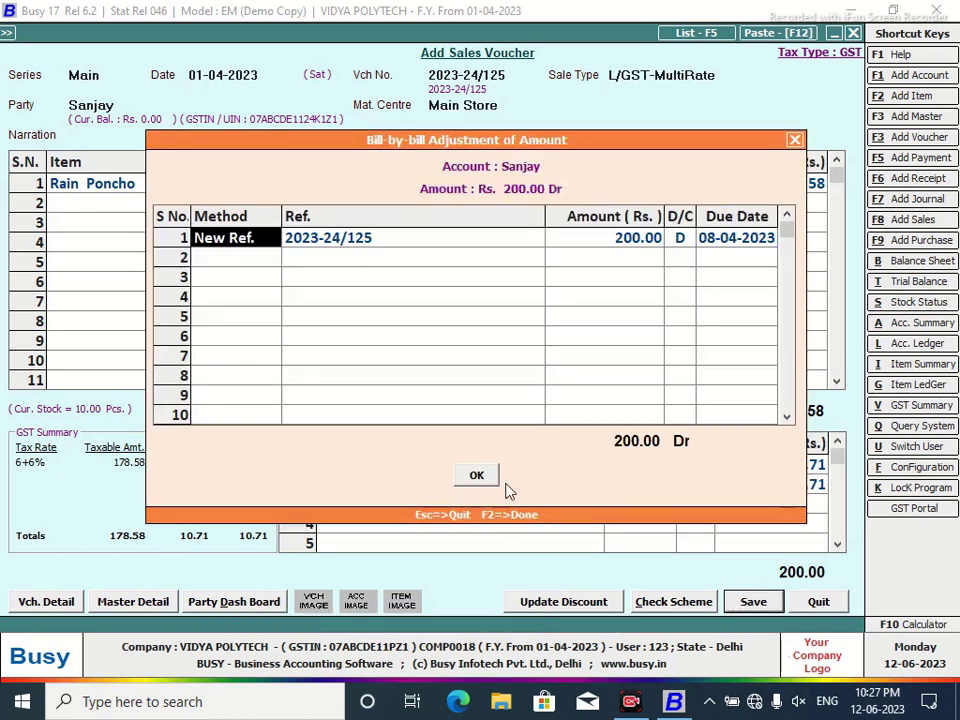
click(488, 481)
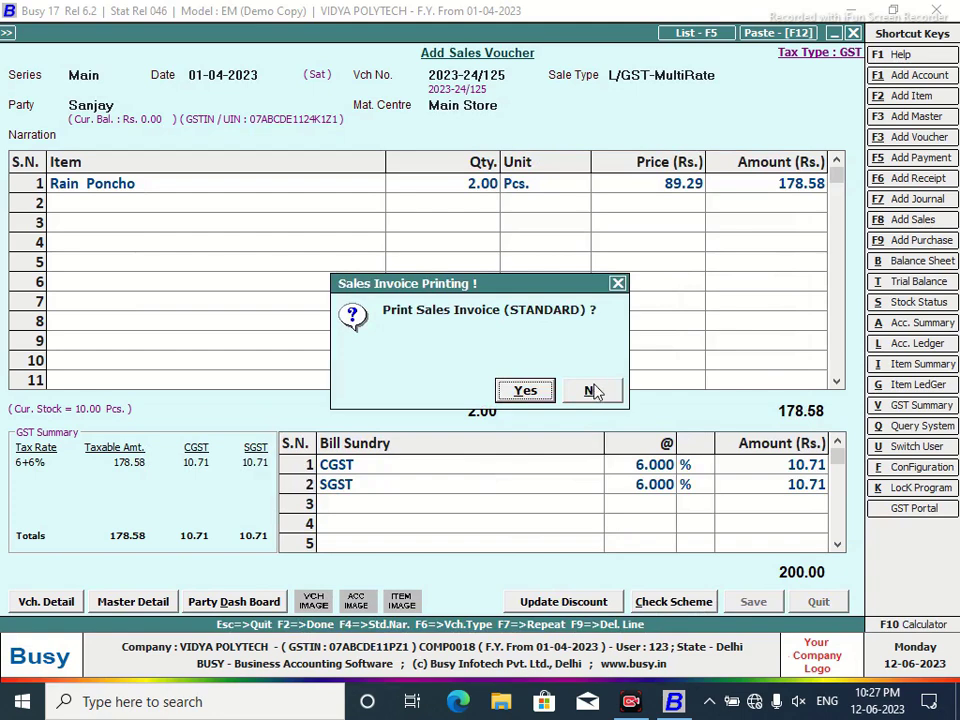
click(593, 390)
key(Return)
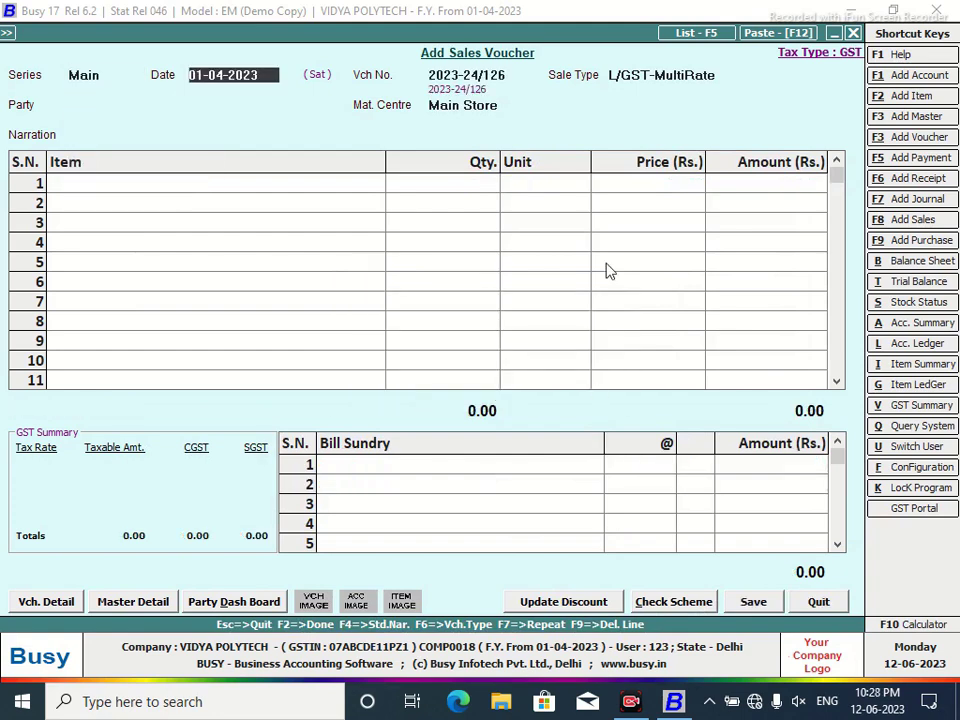
Enter date 05-04-2023, L/GST-MultiRate, the customer, Main Store and 1 Rain Poncho.
text(5/4)
key(Return)
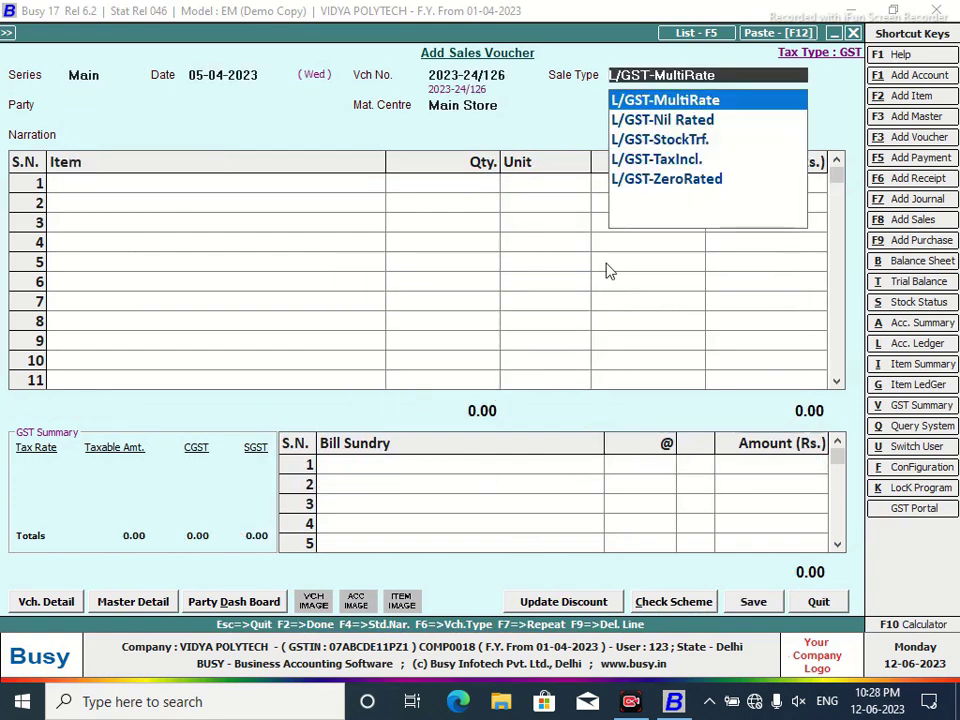
key(Return)
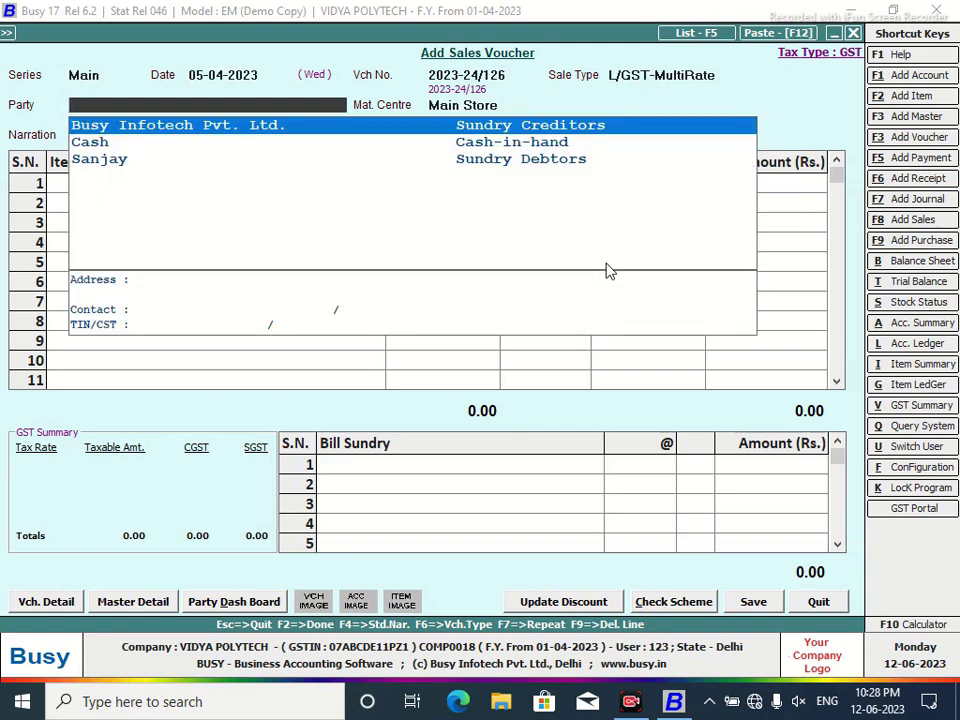
key(Down)
key(Down)
key(Return)
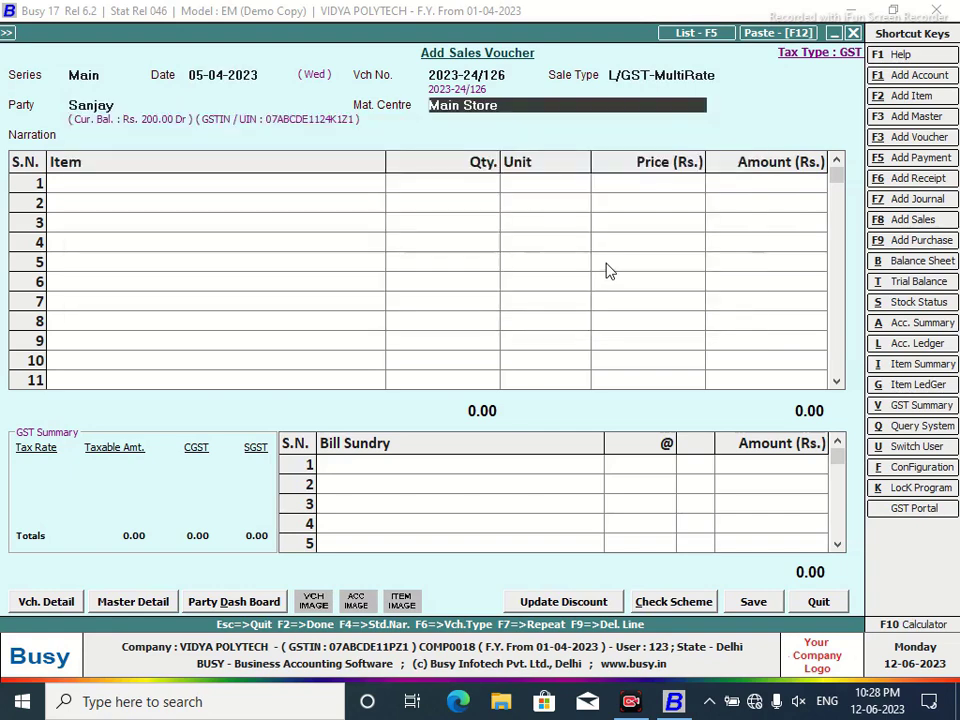
key(Return)
key(Return)
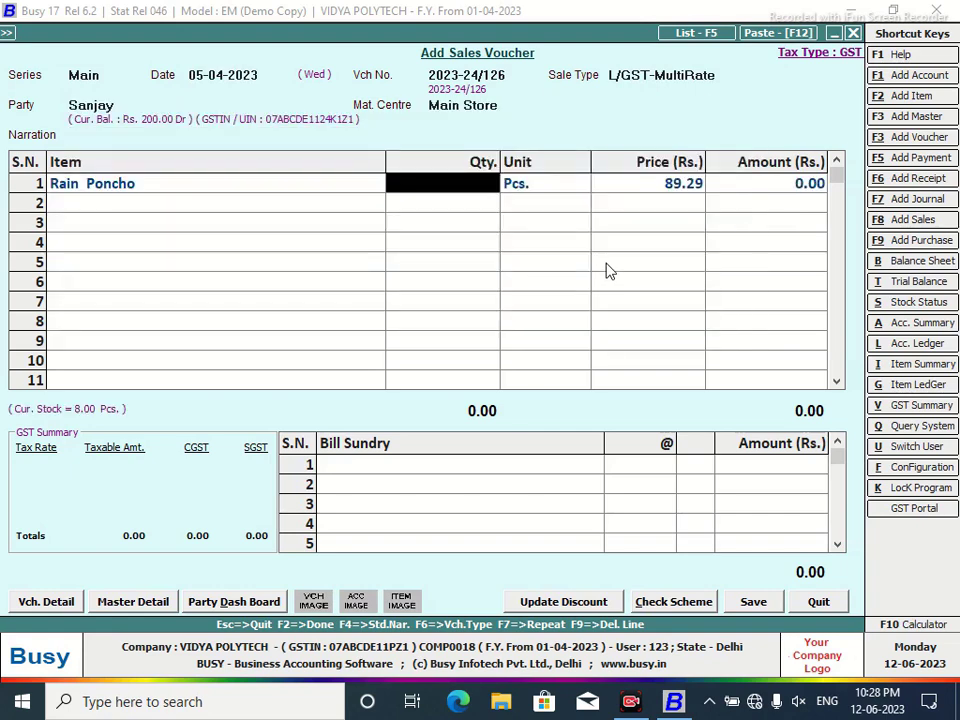
text(1)
key(Return)
key(Return)
key(Return)
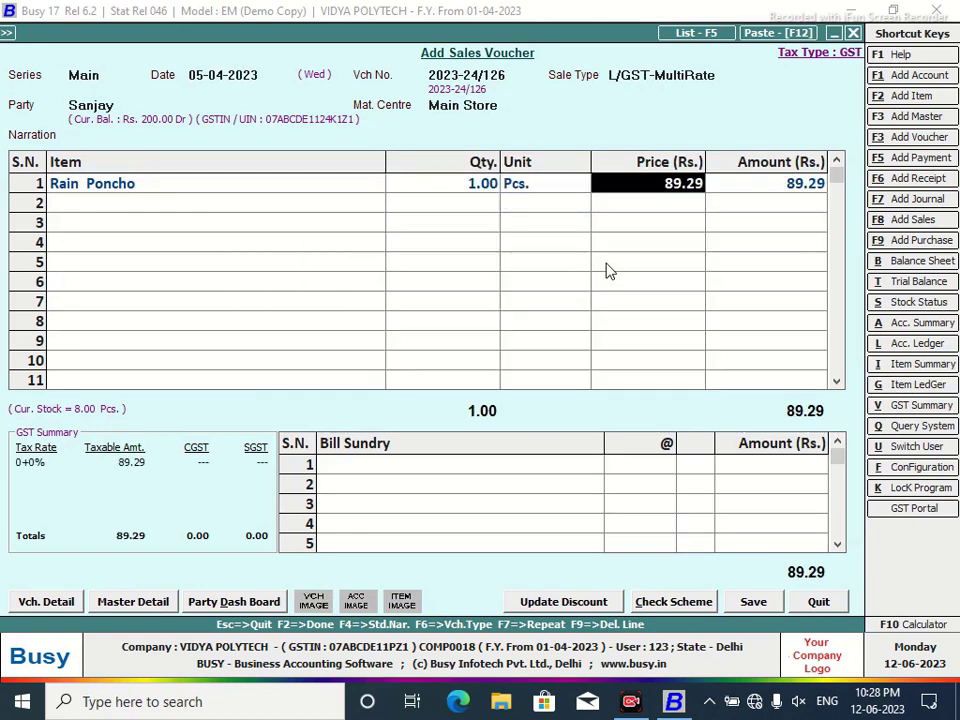
key(Return)
key(Return)
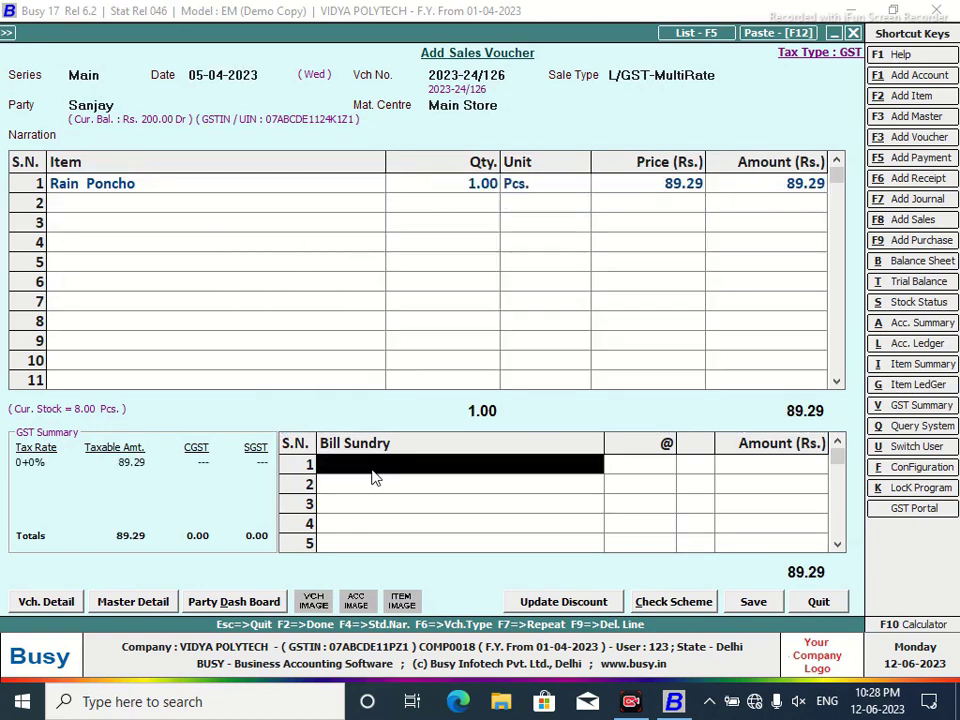
Add 6% CGST, then save the 100.00 voucher without printing.
text(c)
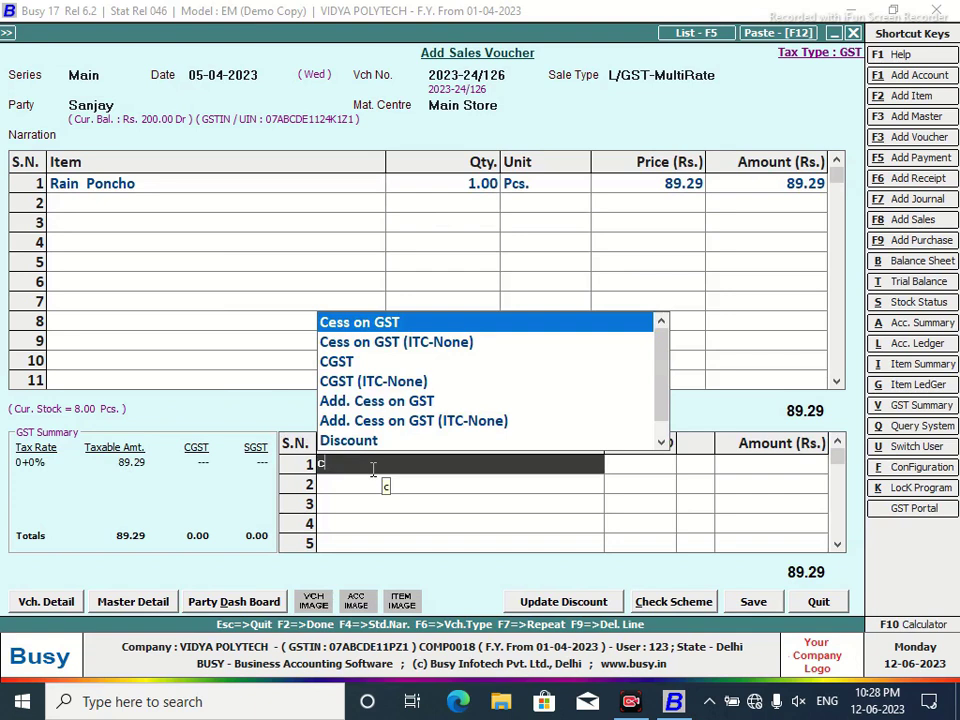
key(Down)
key(Down)
key(Return)
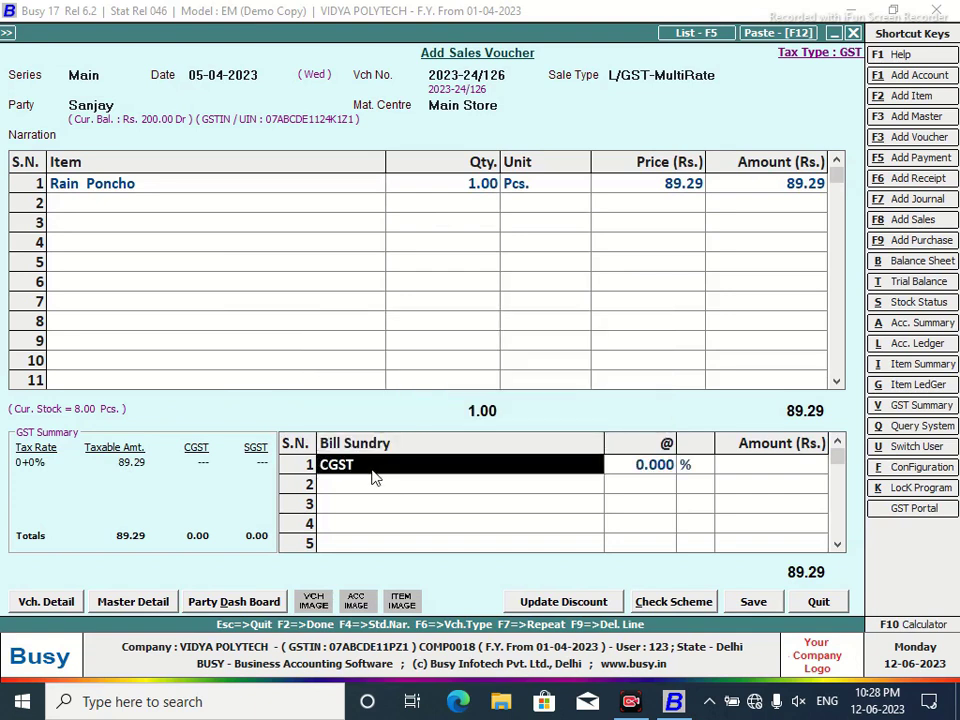
key(Return)
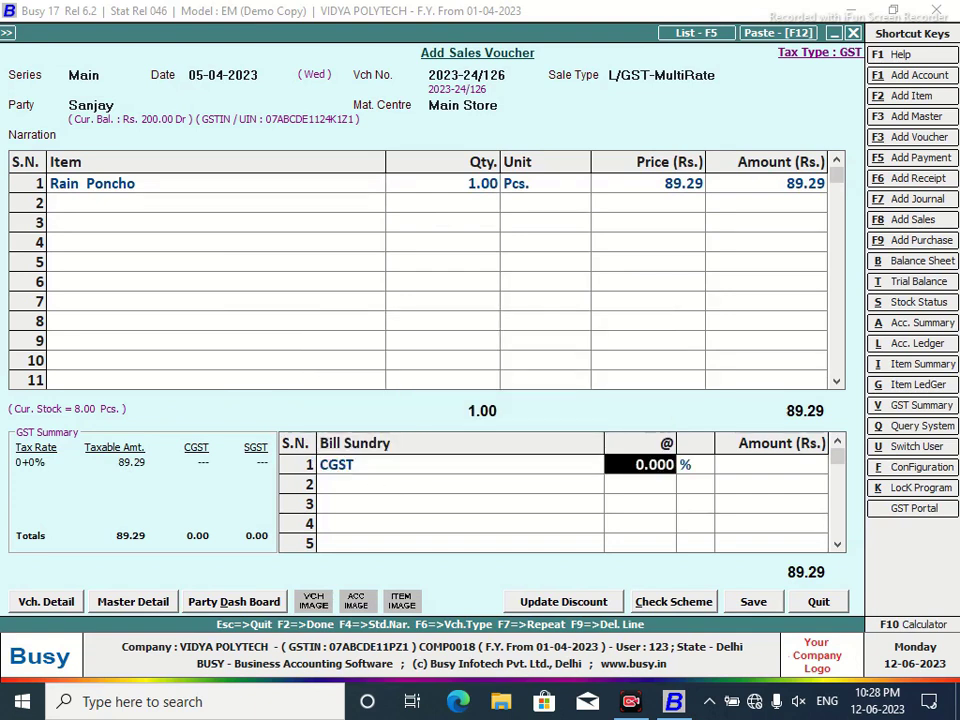
text(6)
key(Return)
key(Return)
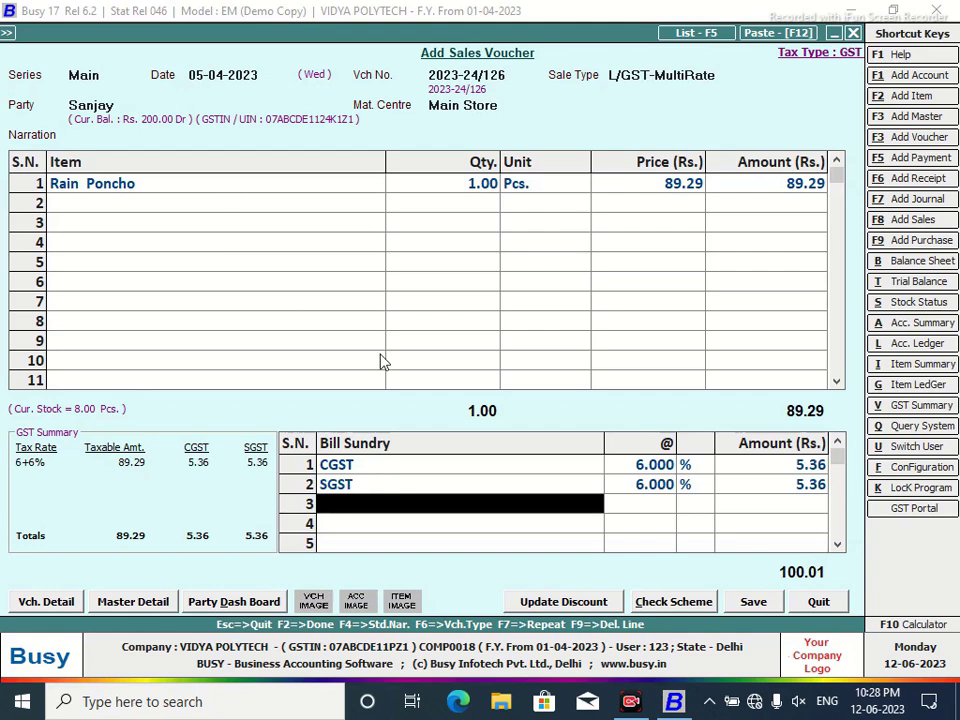
click(750, 606)
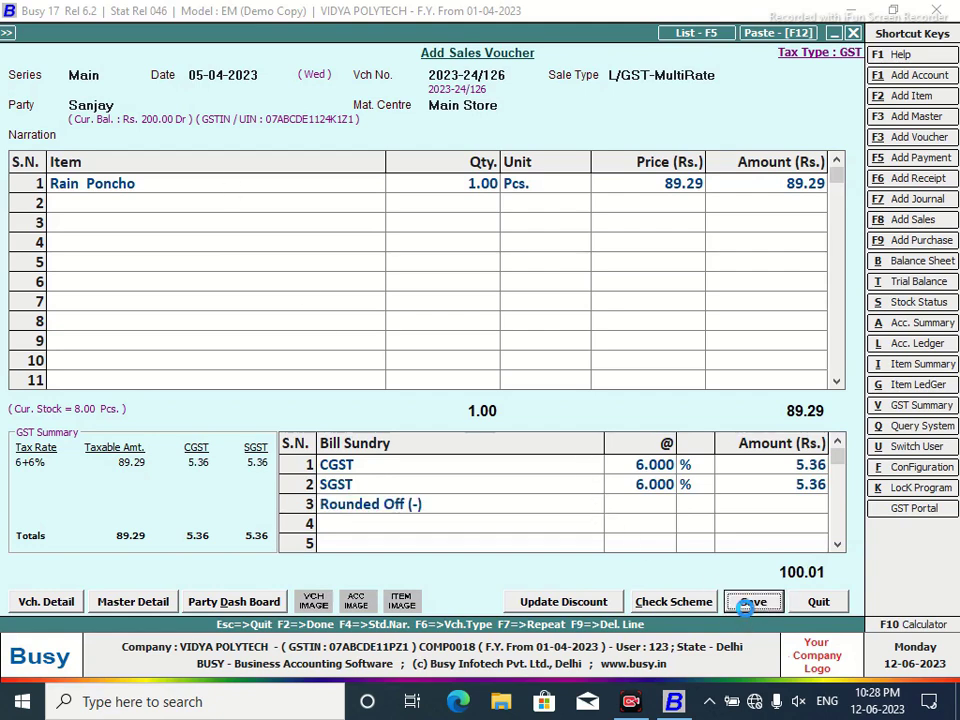
click(478, 475)
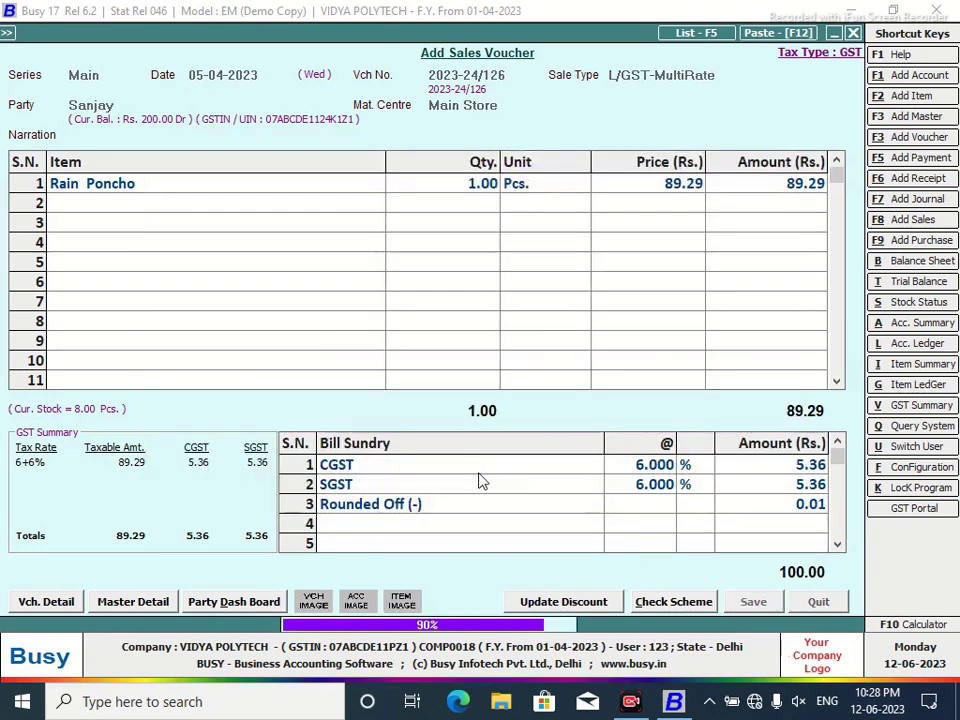
click(591, 394)
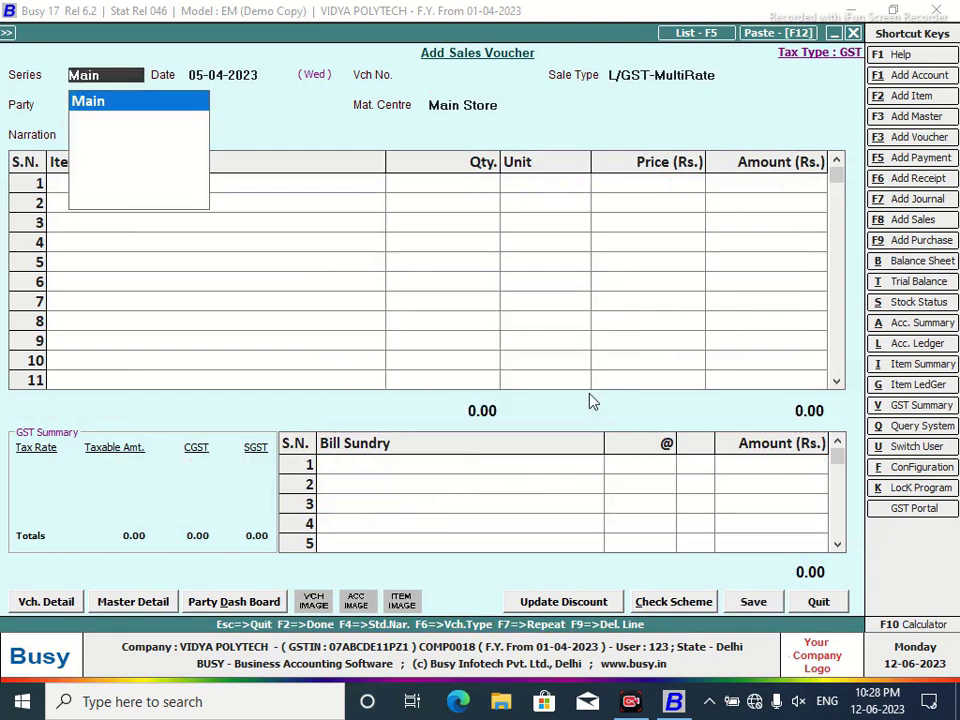
Enter date 12-04-2023, the customer, Main Store and 1 Rain Poncho at 89.29, deleting the extra line.
key(Return)
text(12/4)
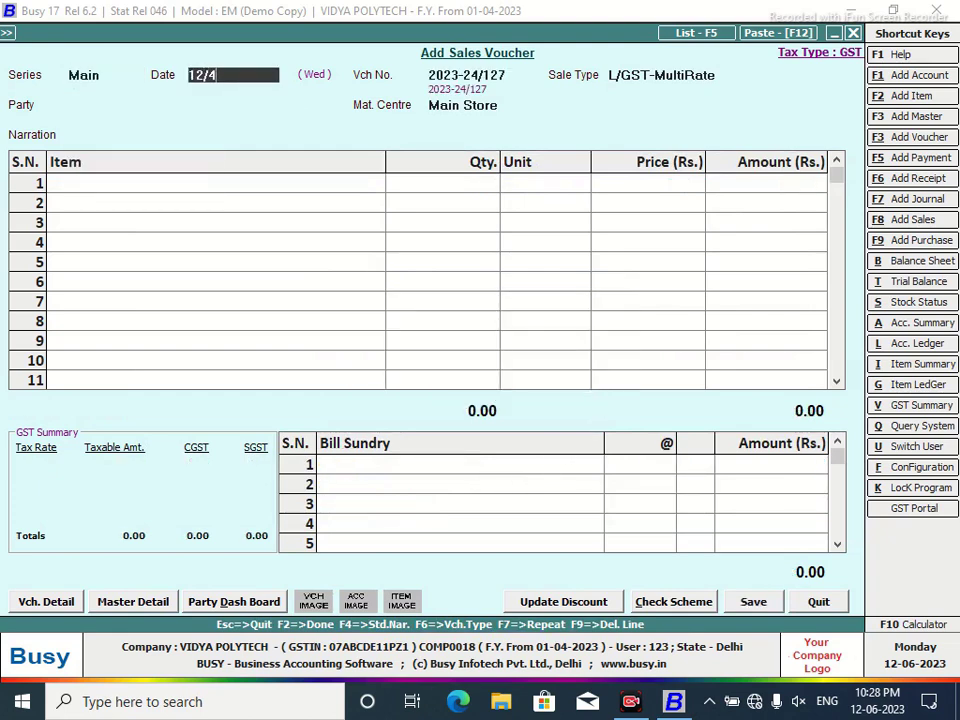
key(Return)
key(Return)
text(sa)
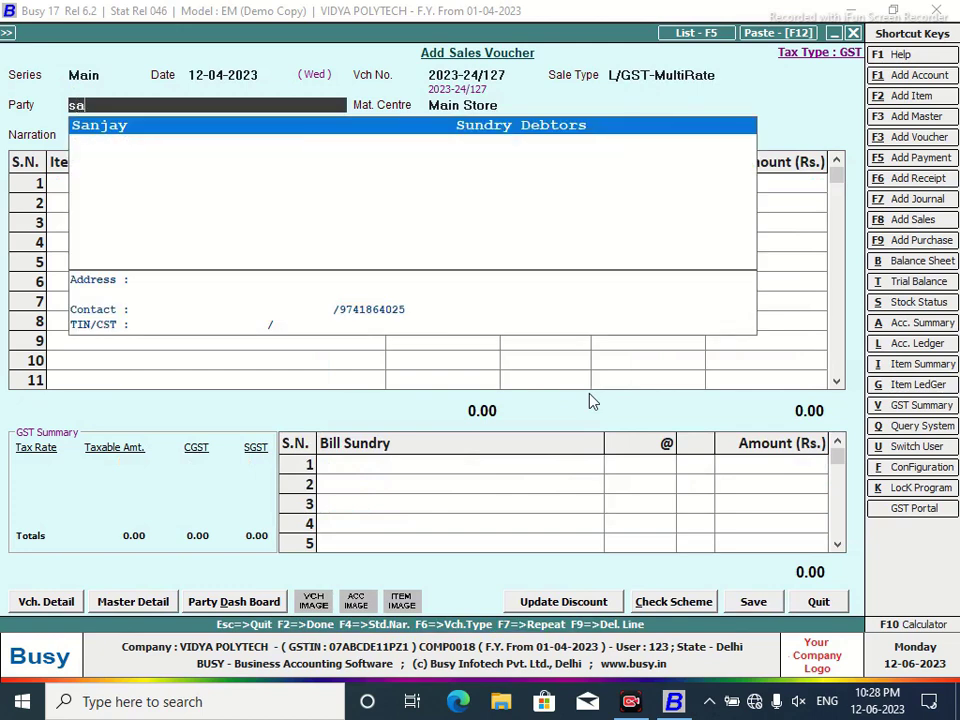
text(n)
key(Return)
key(Return)
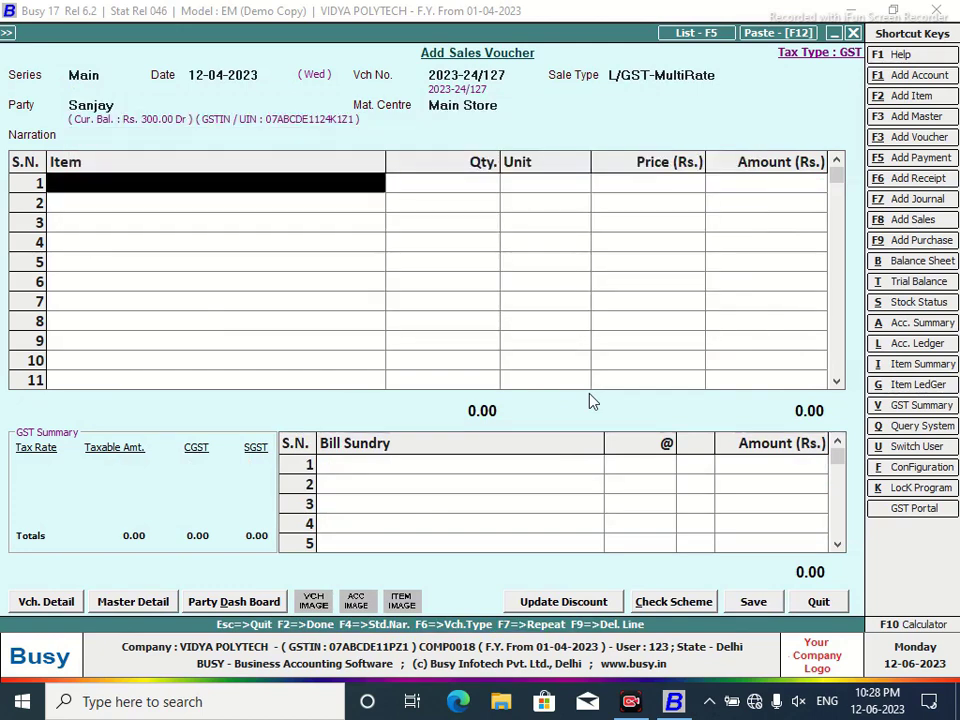
key(Return)
text(1)
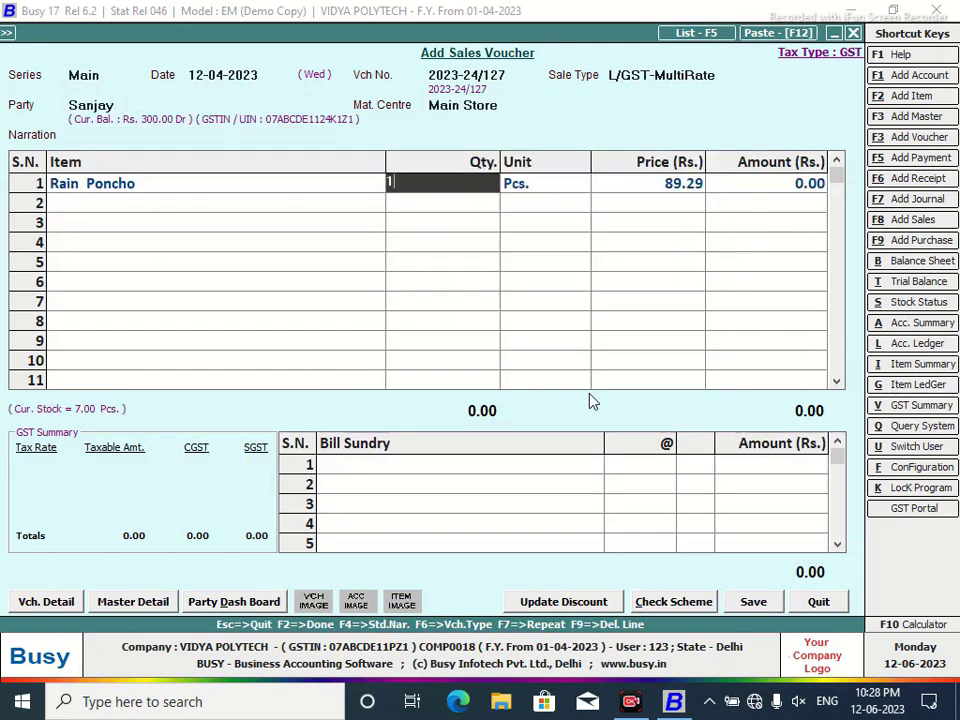
key(Return)
key(Return)
key(Return)
key(Return)
key(Return)
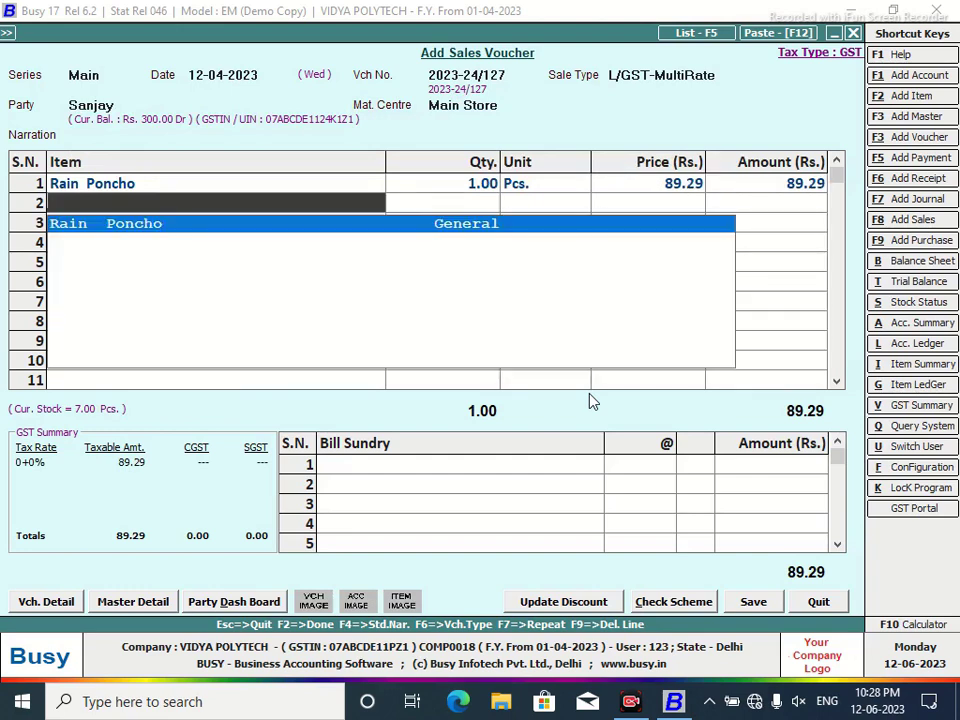
key(Return)
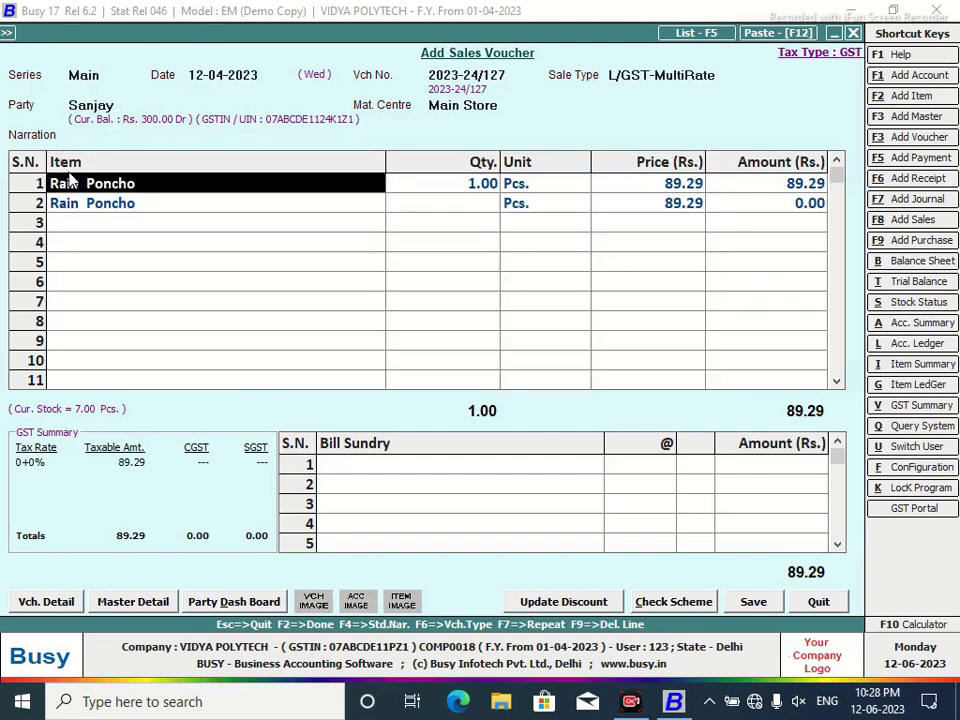
key(F9)
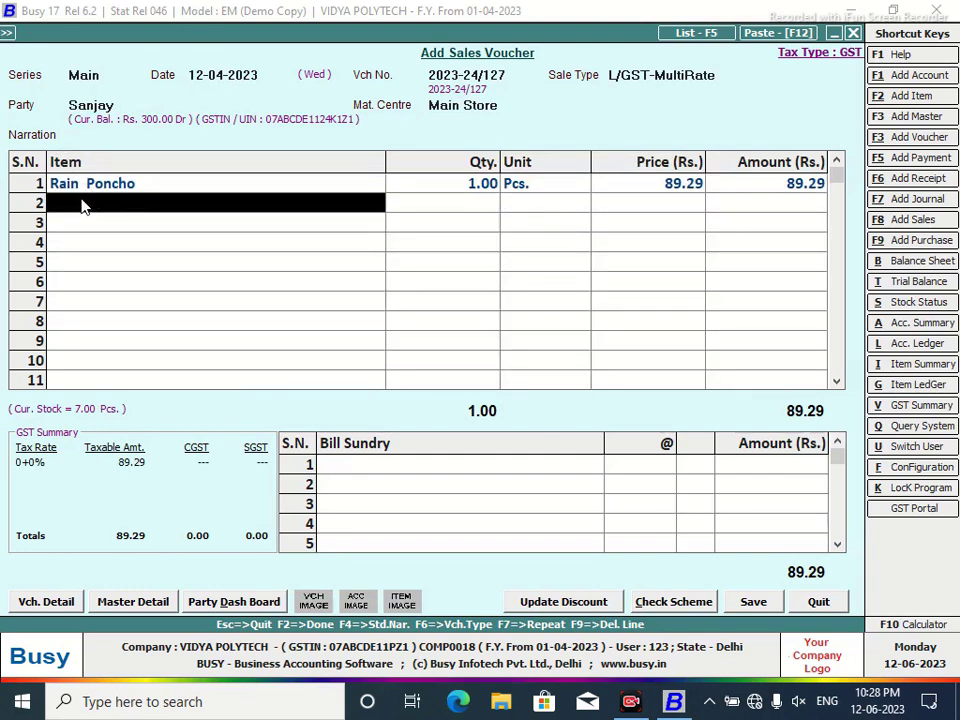
Add 6% CGST and save the 100.00 voucher with bill-by-bill adjustment, without printing.
click(354, 467)
text(cg)
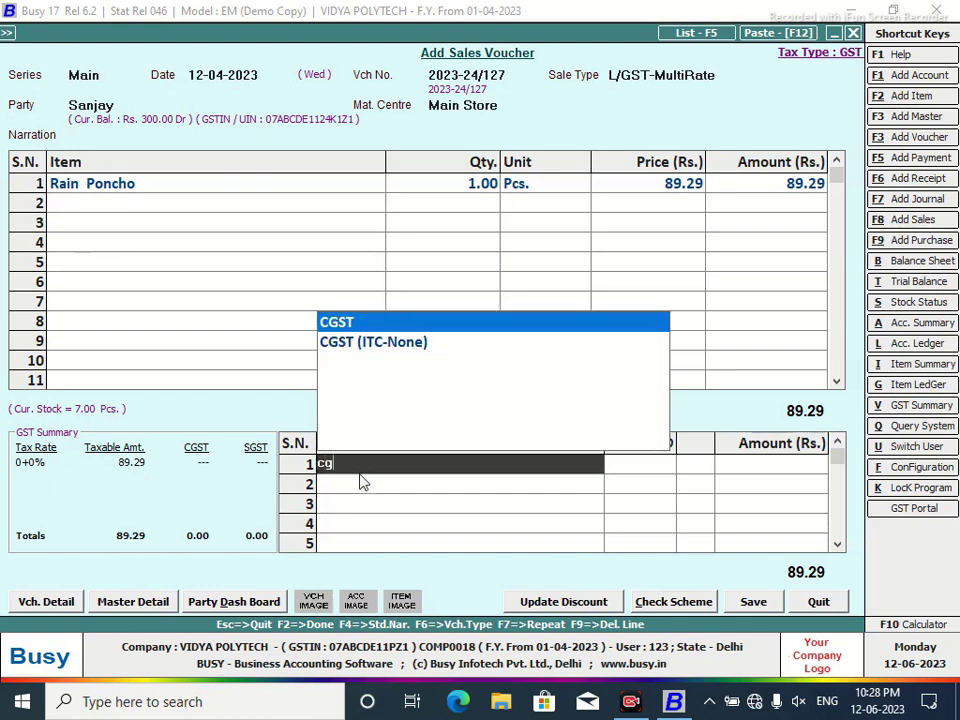
key(Return)
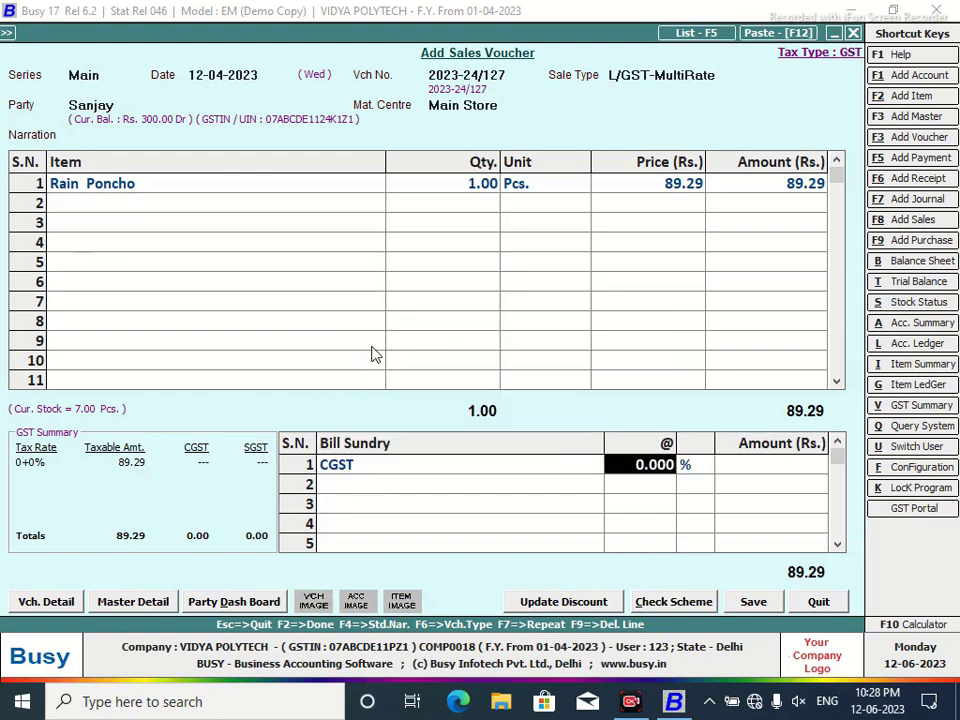
text(6)
key(Return)
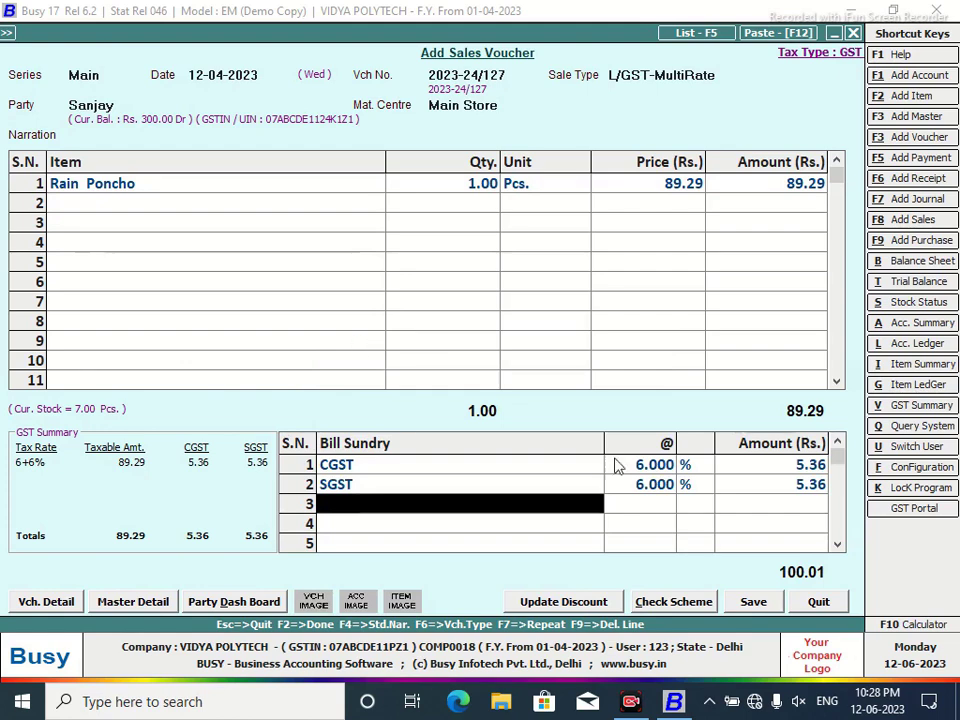
click(752, 599)
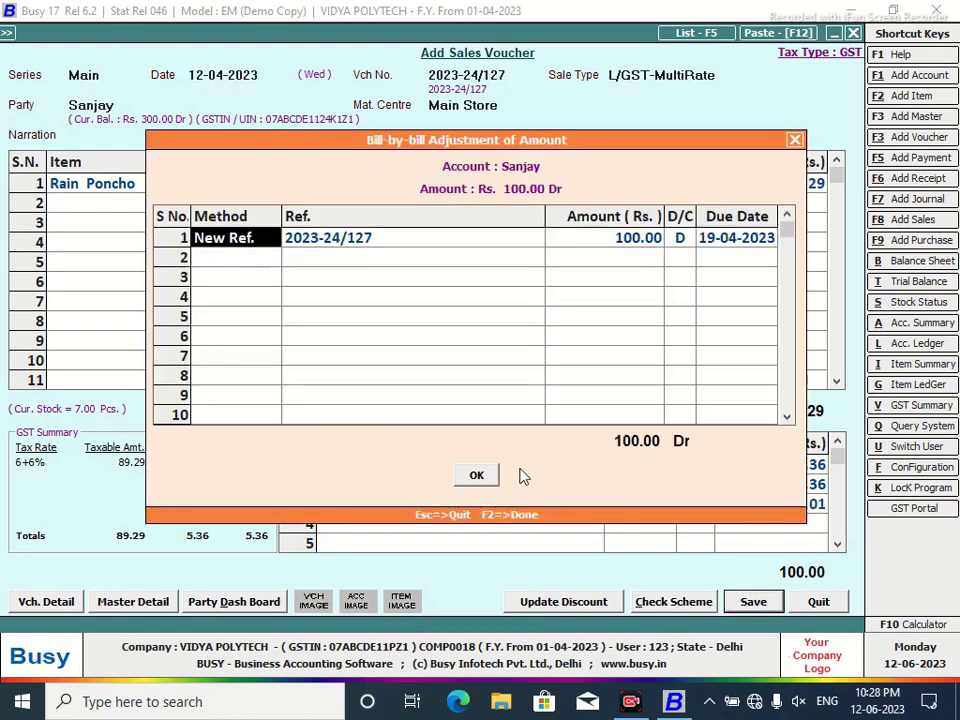
click(478, 475)
click(597, 397)
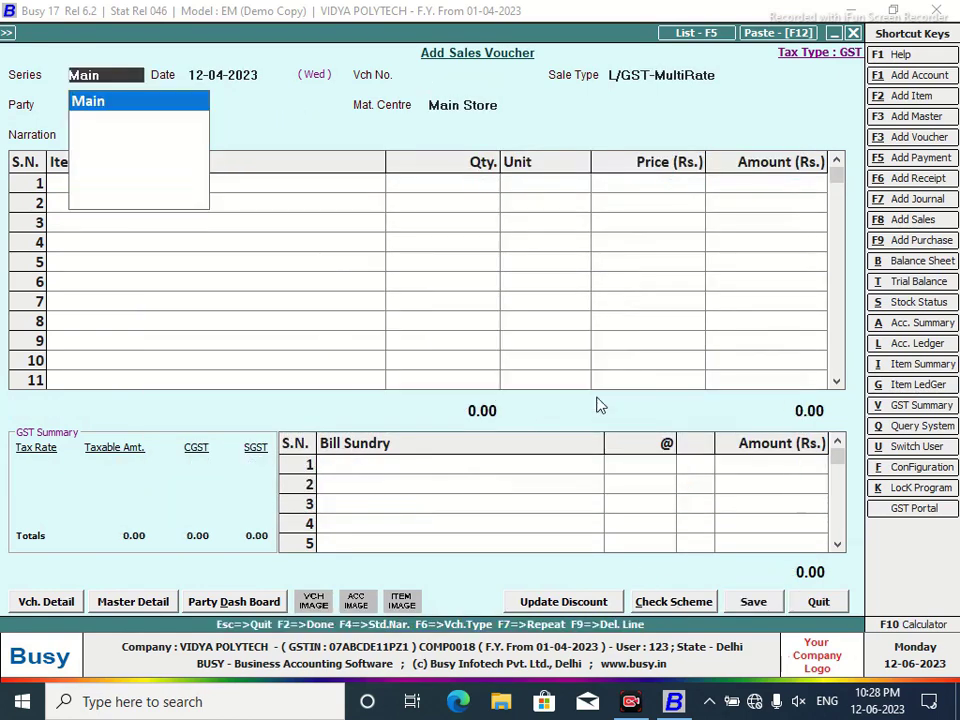
Fill in a 12-04-2023 L/GST-MultiRate voucher for party Cash with 1 Rain Poncho.
key(Return)
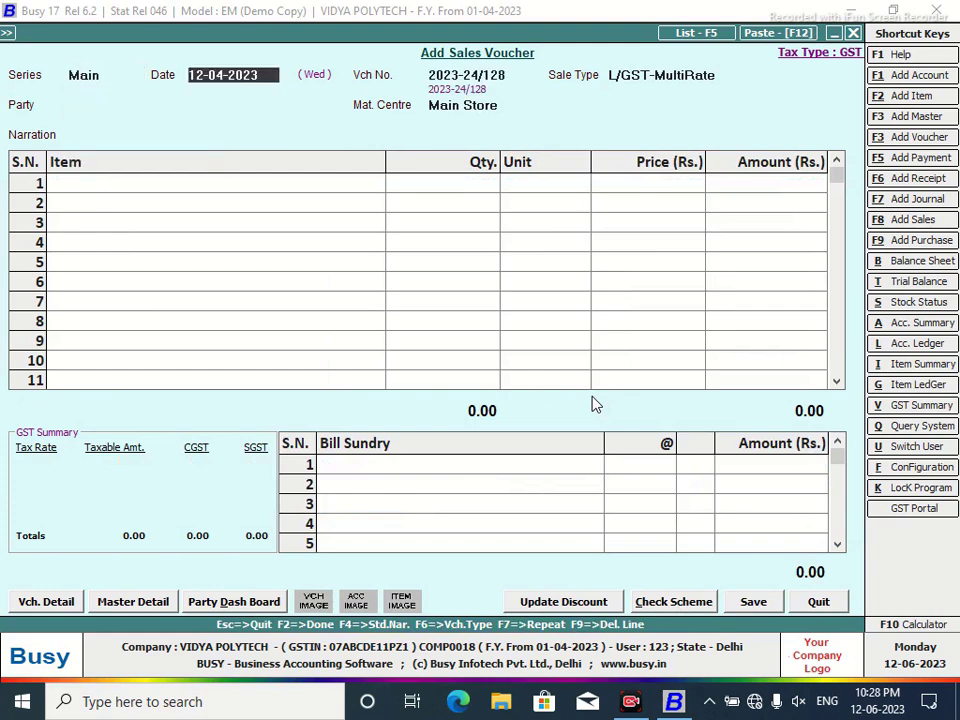
key(Return)
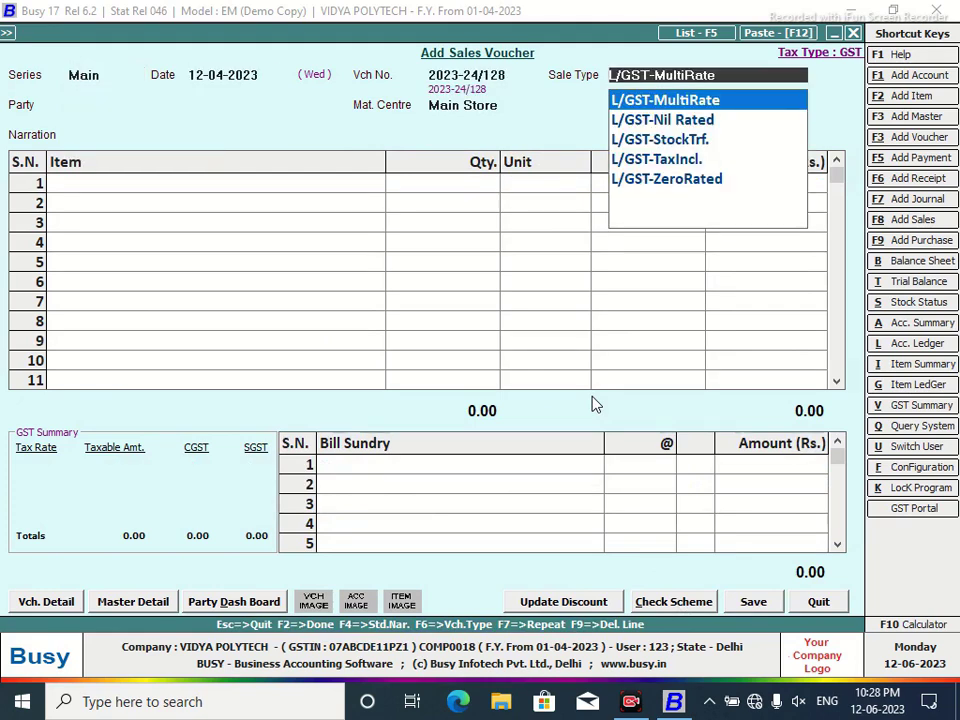
key(Return)
text(cas)
key(Return)
key(Return)
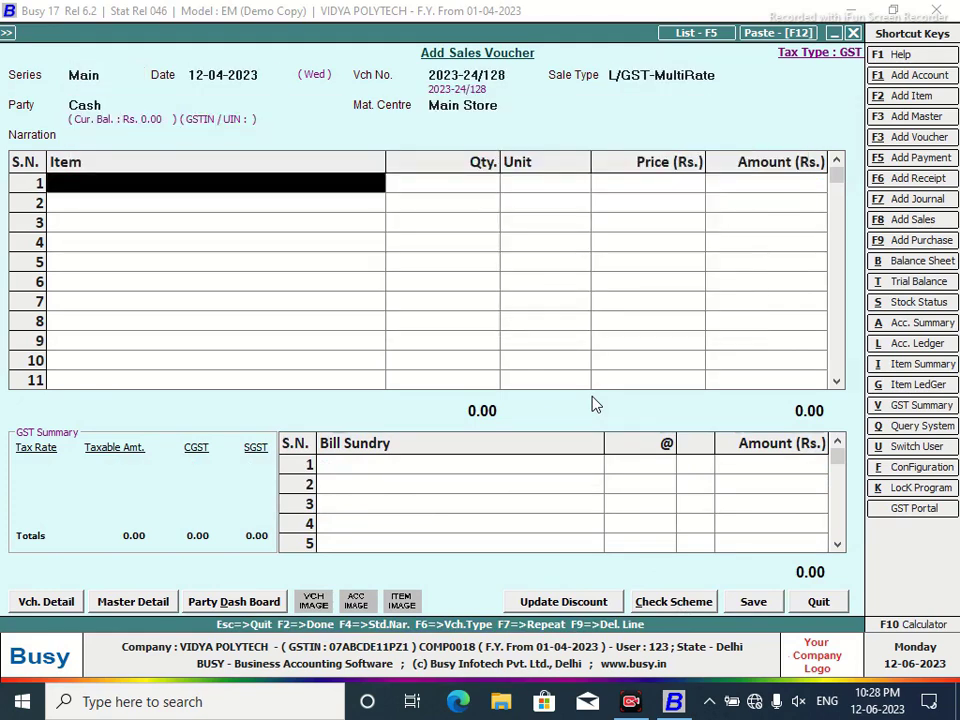
key(Return)
text(1)
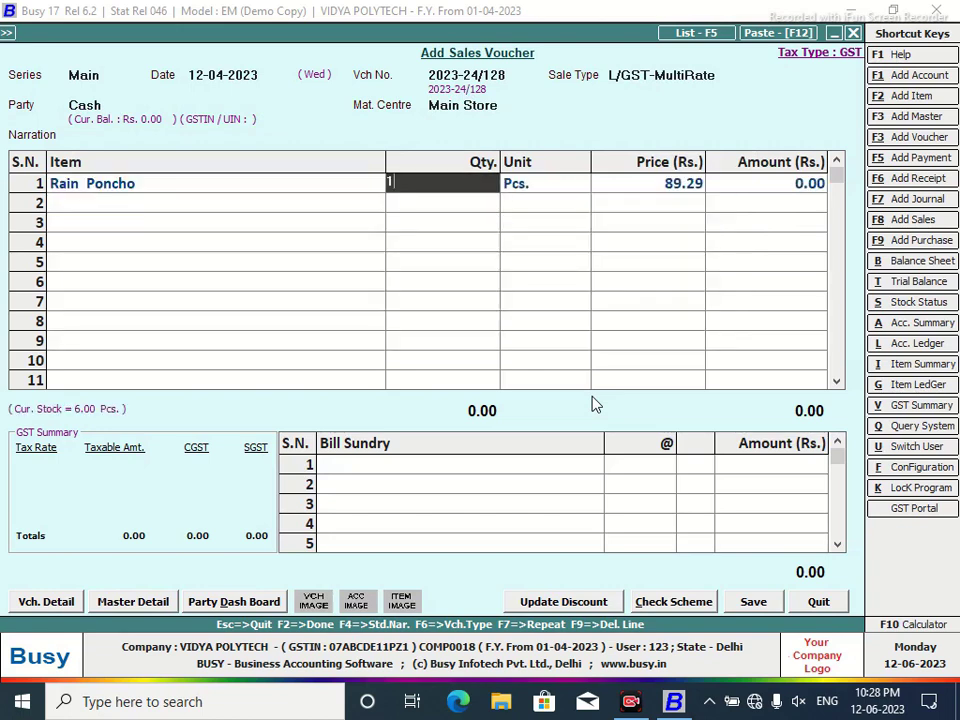
key(Return)
key(Return)
key(Return)
key(Return)
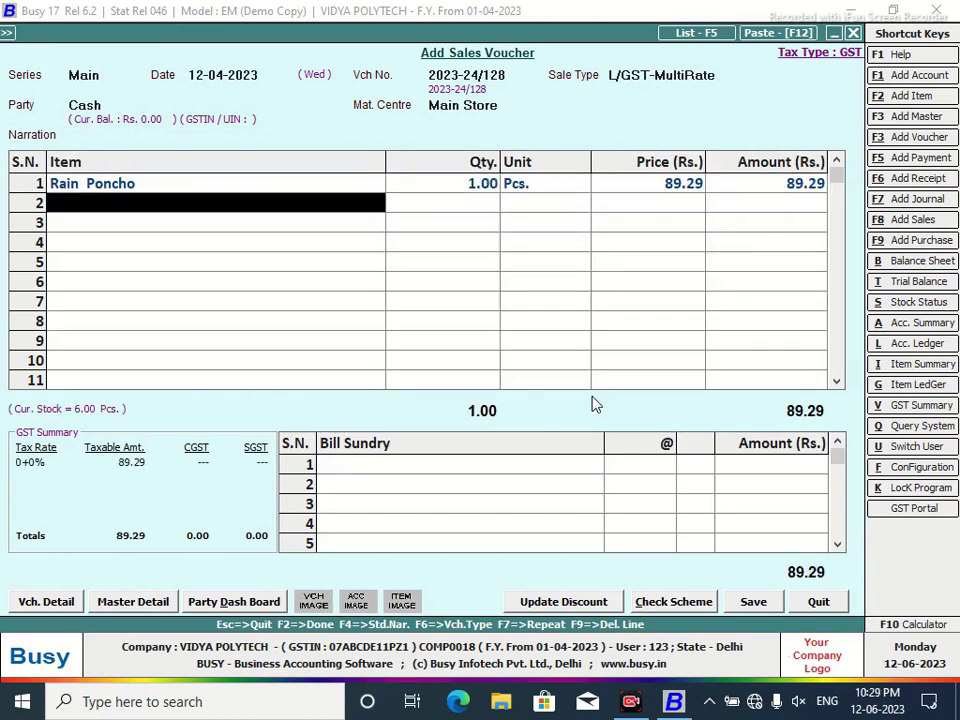
key(Return)
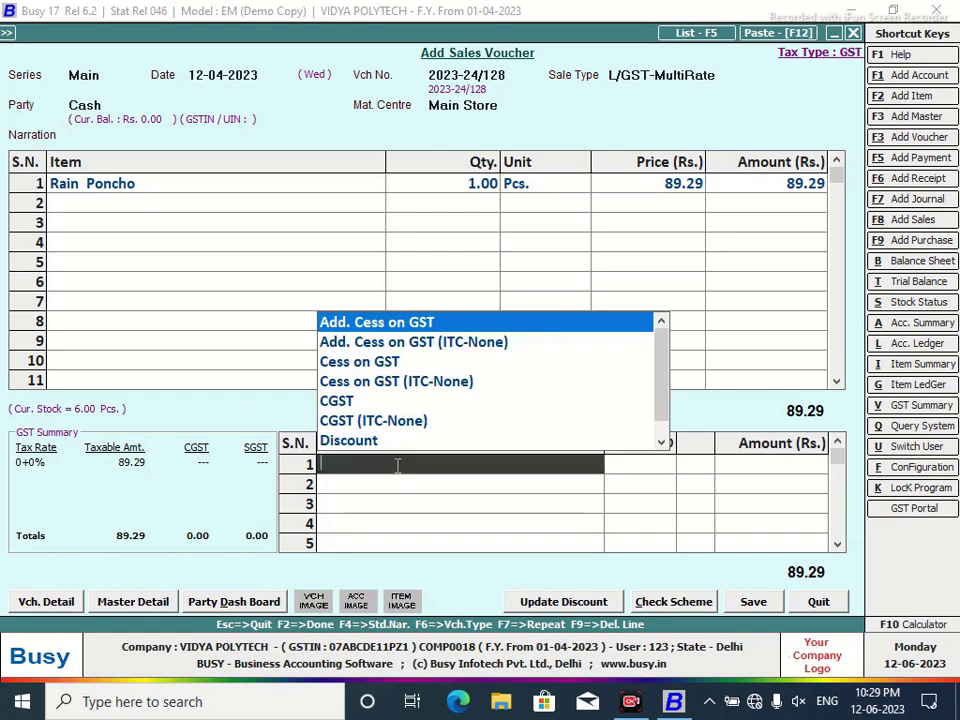
Add 6% CGST and save the 100.00 voucher, declining to print.
click(345, 402)
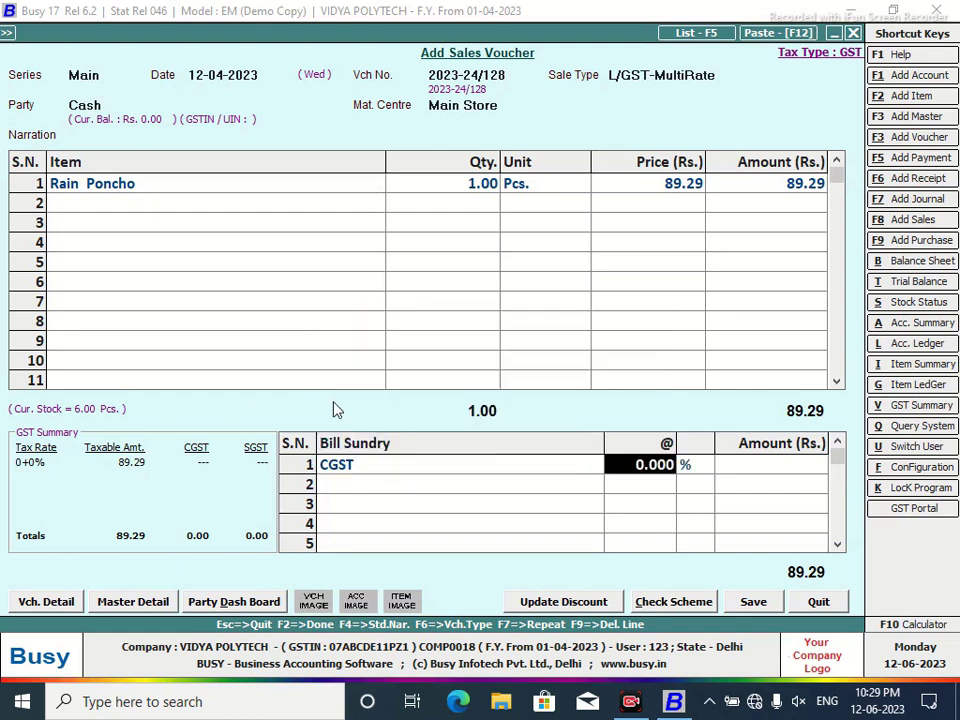
text(6)
key(Return)
key(Return)
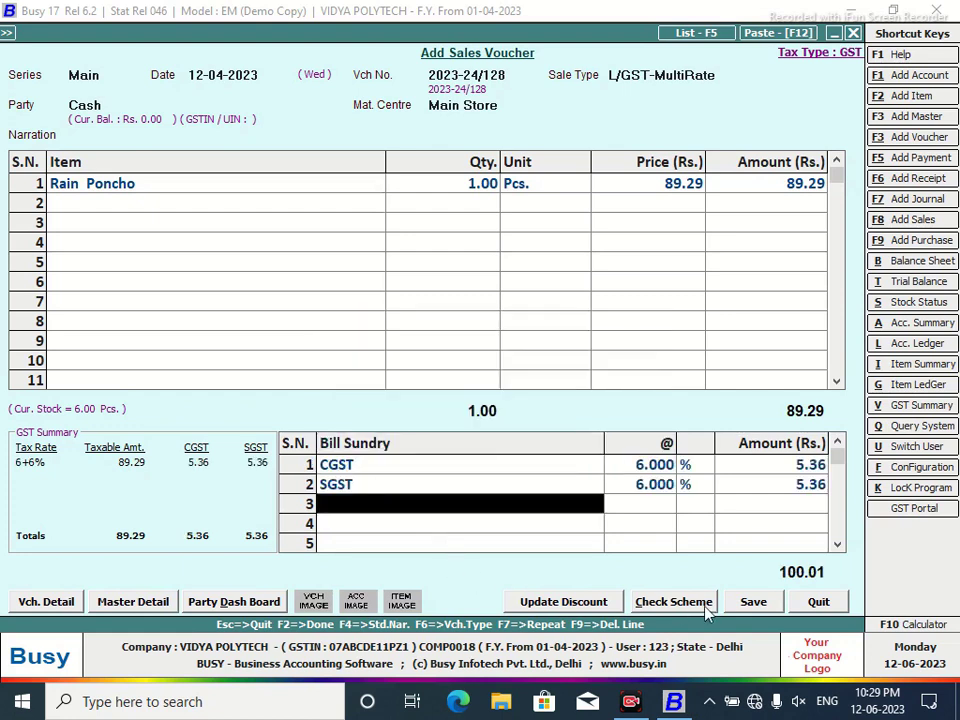
click(754, 606)
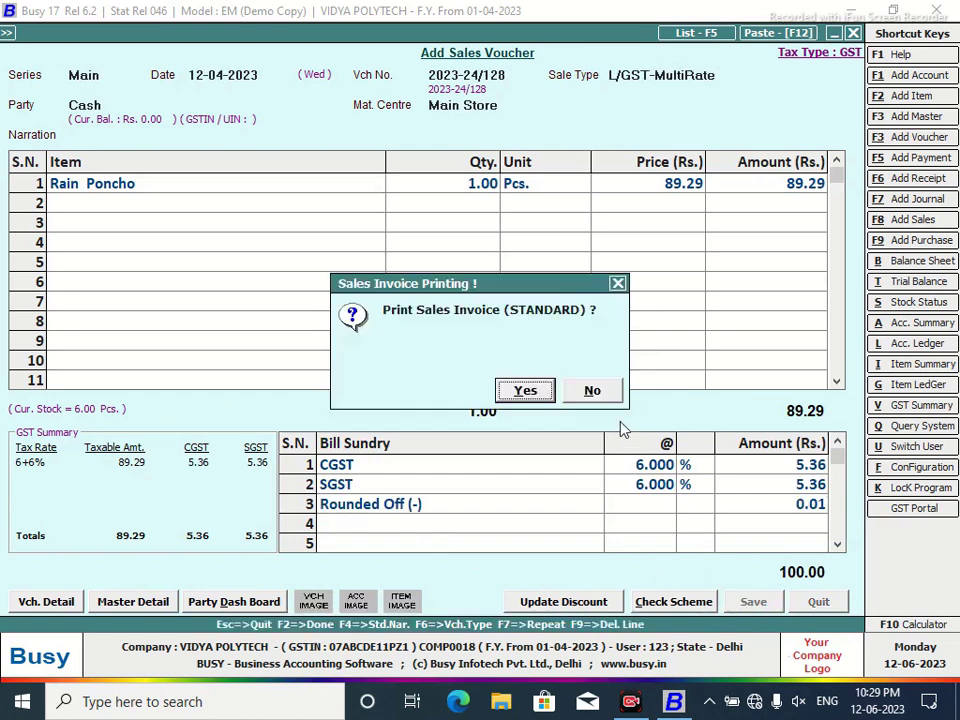
click(596, 392)
Enter date 13-04-2023, party Cash, and 1 Rain Poncho on a new L/GST-MultiRate voucher.
key(Return)
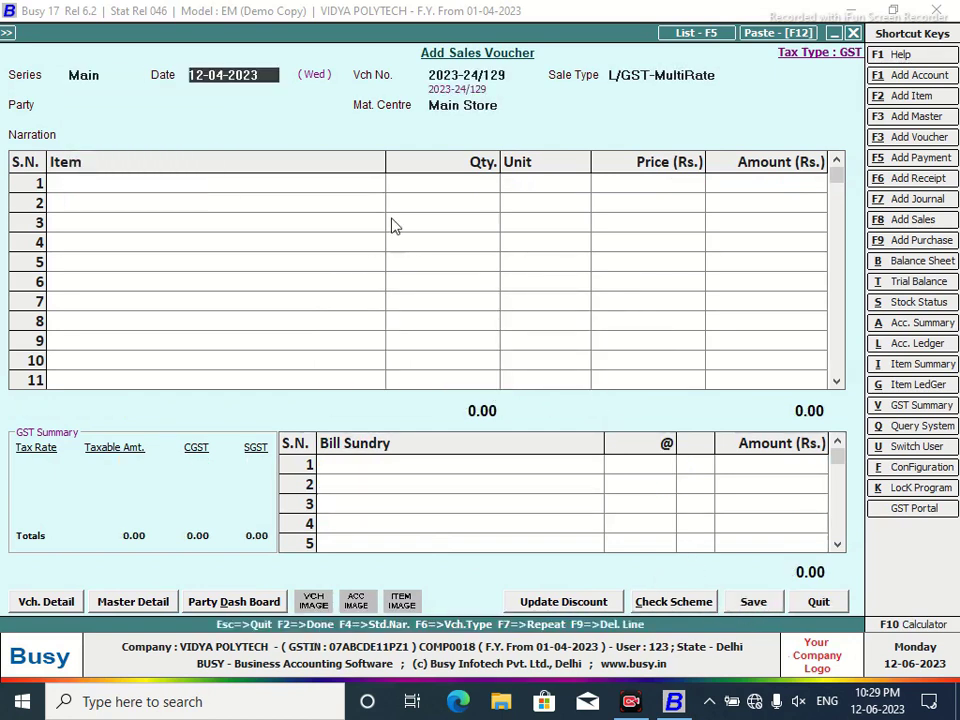
text(13/4)
key(Return)
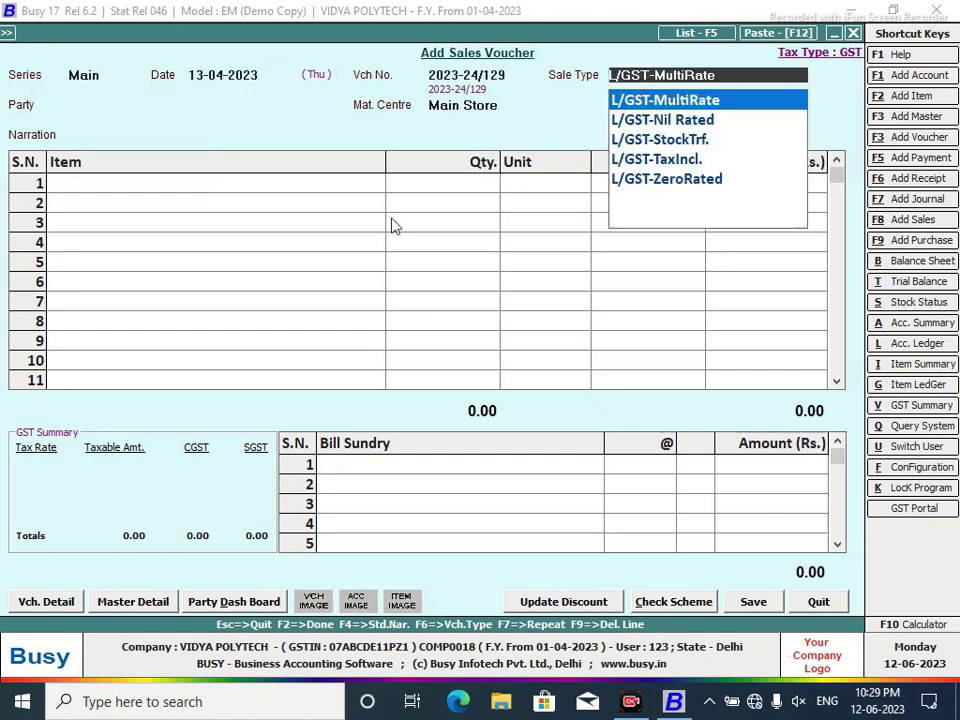
key(Return)
text(cas)
key(Return)
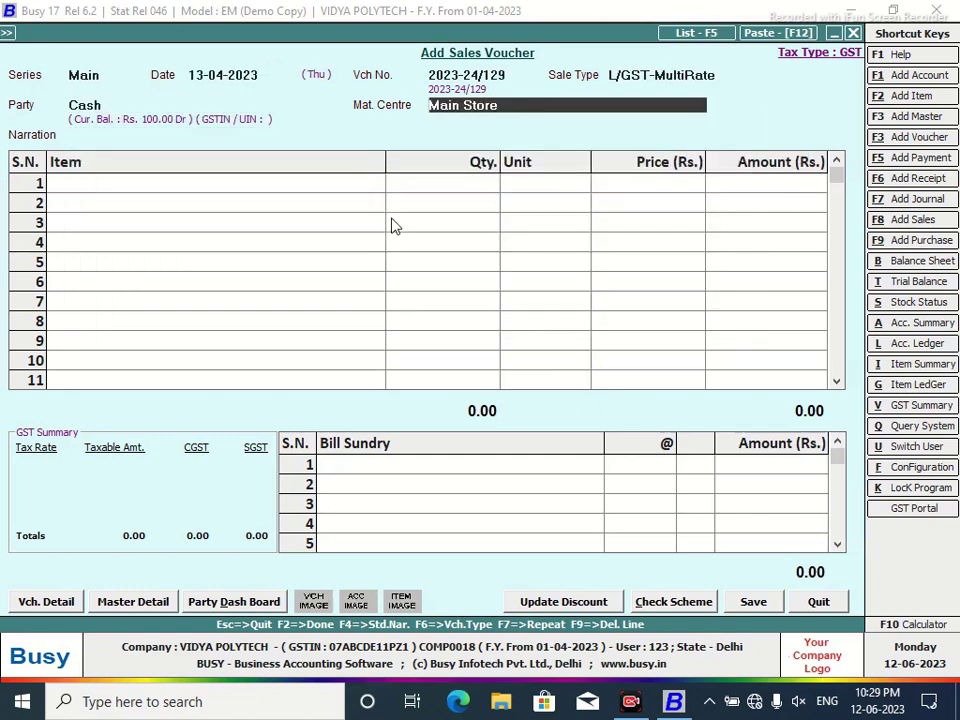
key(Return)
key(Return)
key(Return)
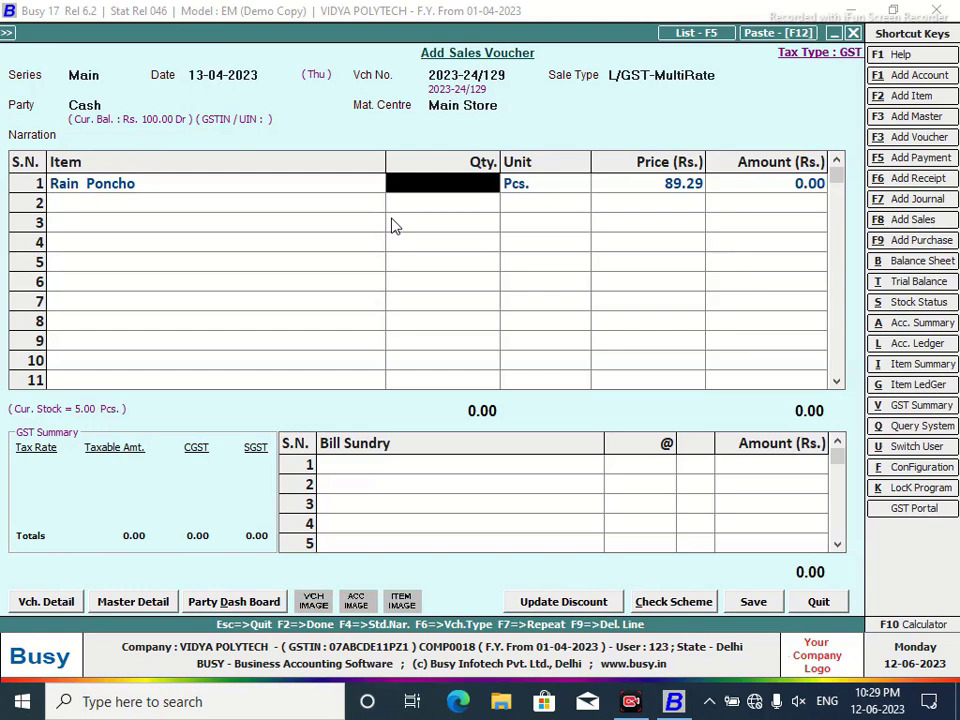
text(1)
key(Return)
key(Return)
key(Return)
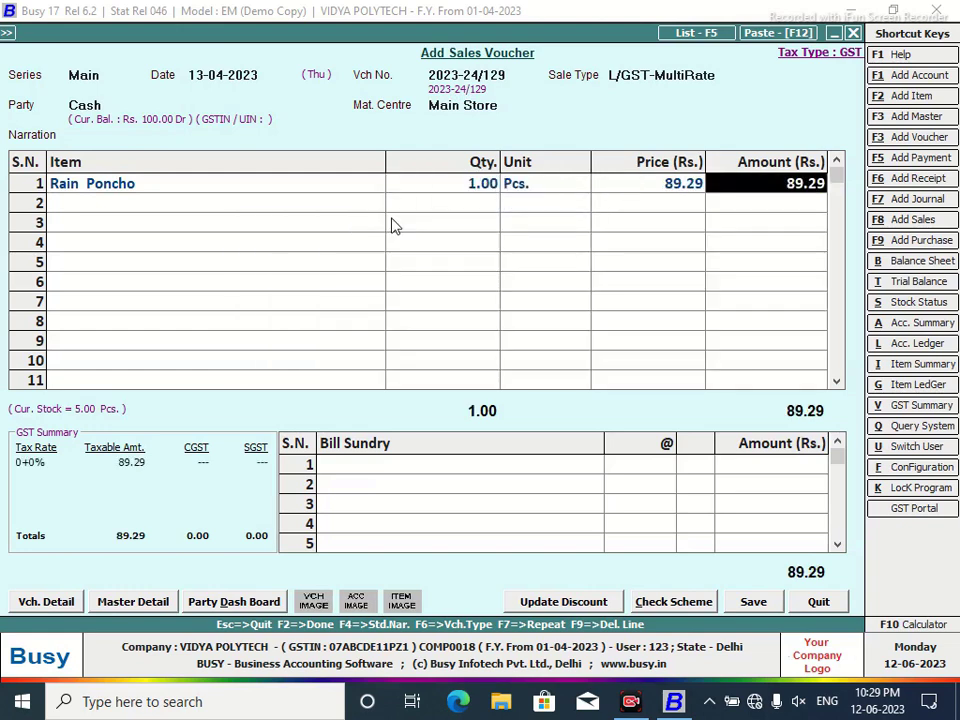
key(Return)
key(Return)
Add 6% CGST, save without printing, and exit the blank voucher to the menu.
text(cg)
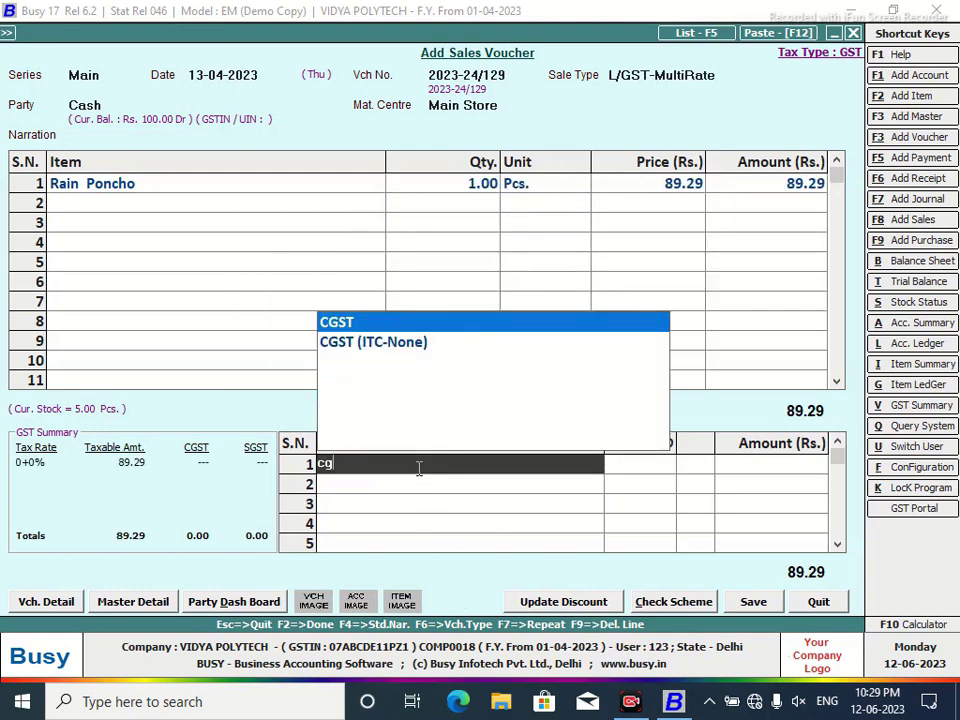
key(Return)
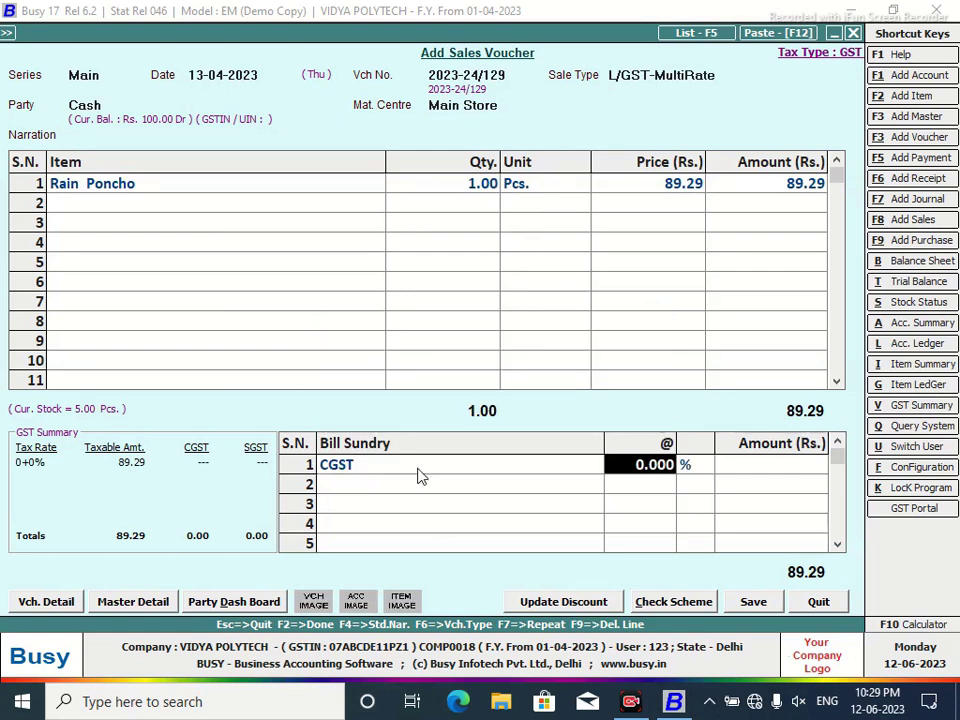
text(6)
key(Return)
key(Return)
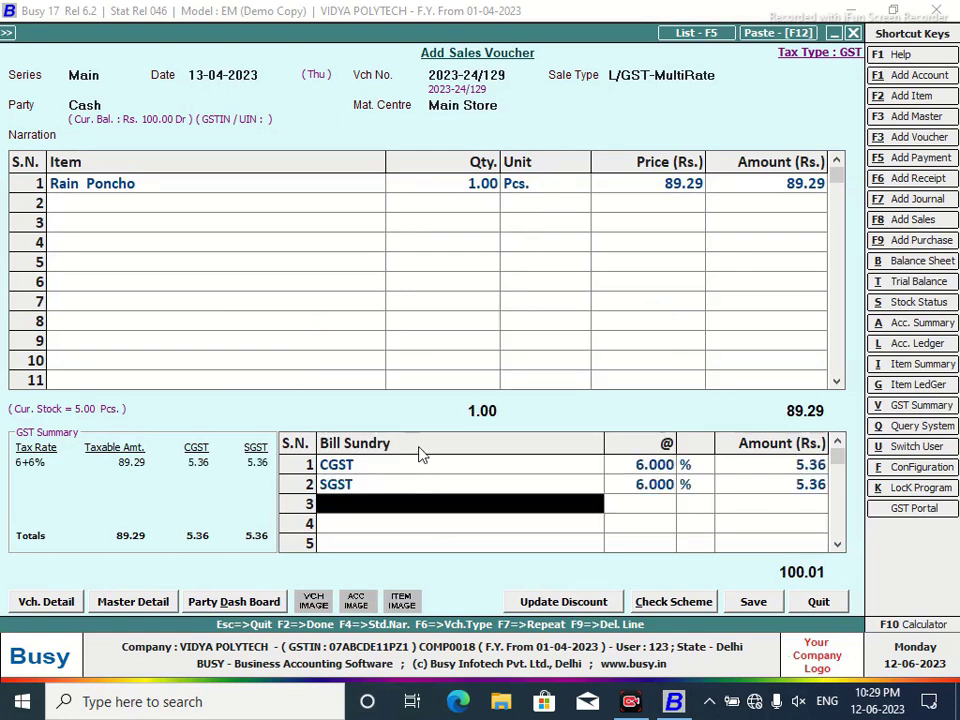
click(754, 603)
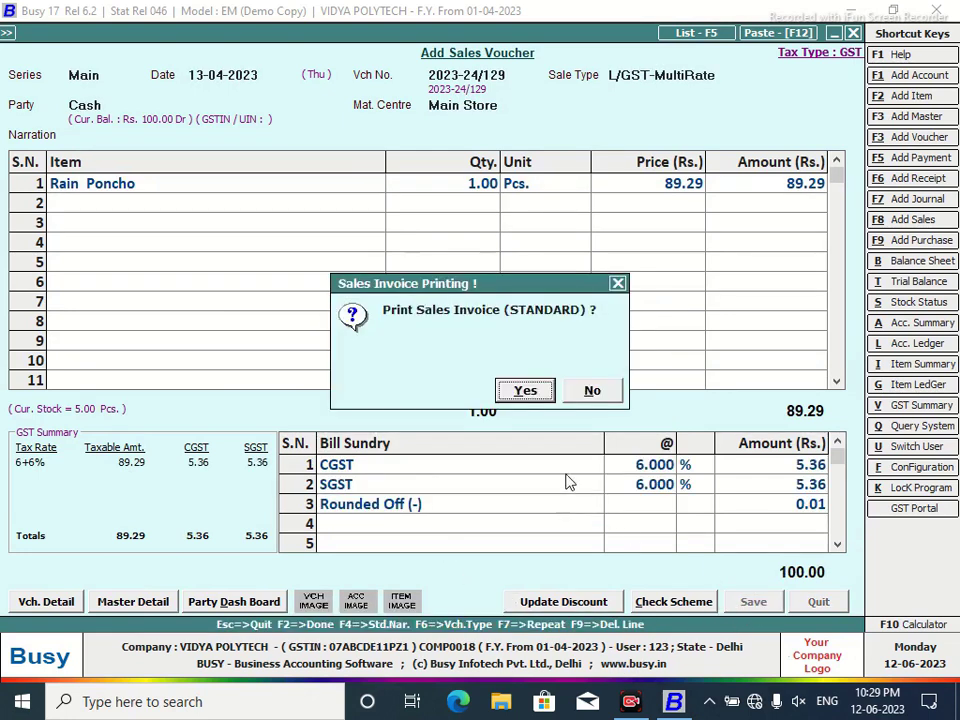
click(591, 391)
key(Escape)
key(Escape)
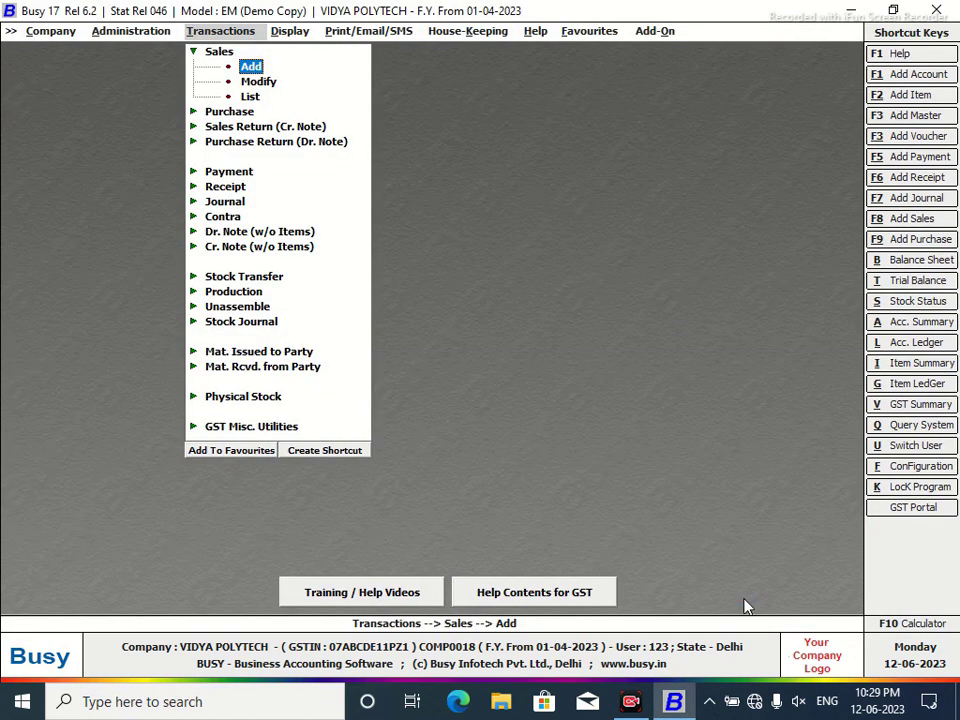
Display the customer's account ledger via Alt+L for the default dates.
key(alt+l)
text(s)
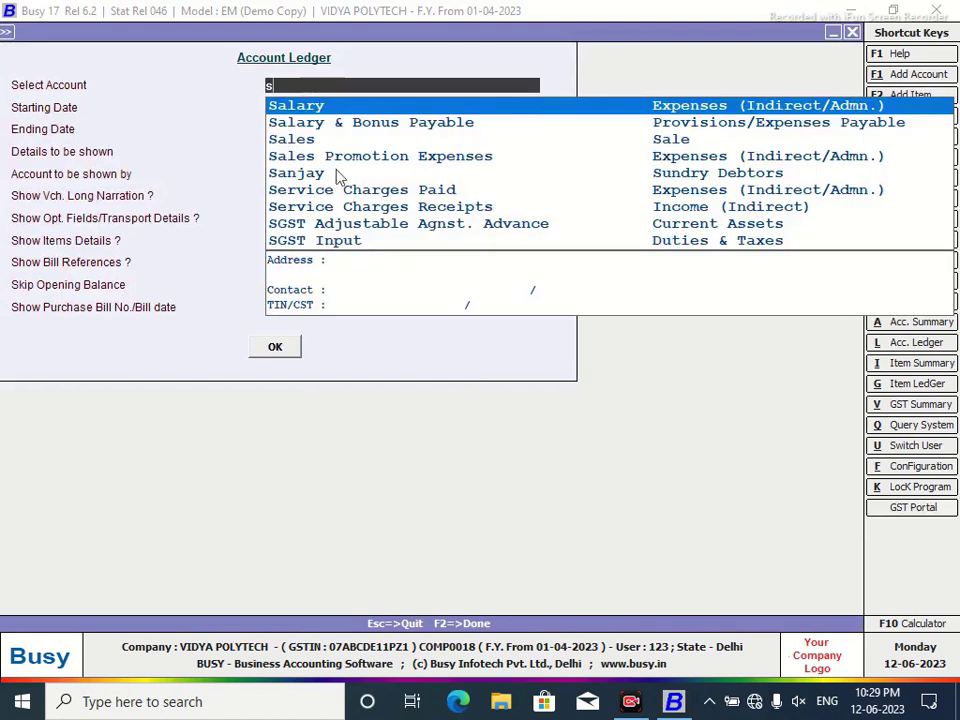
text(a)
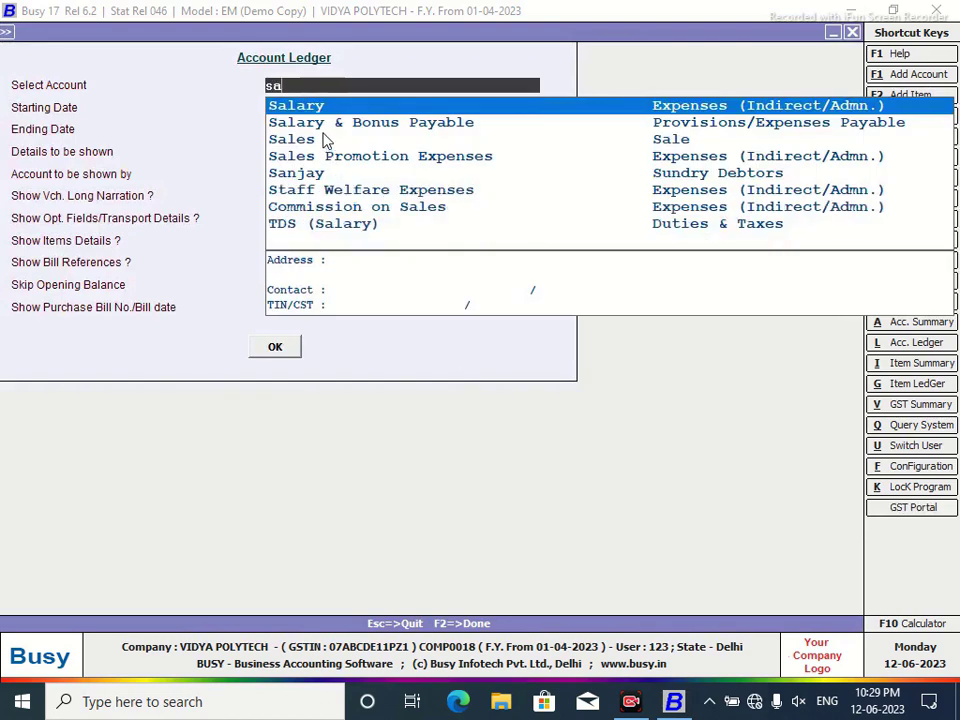
key(Down)
key(Down)
key(Down)
key(Down)
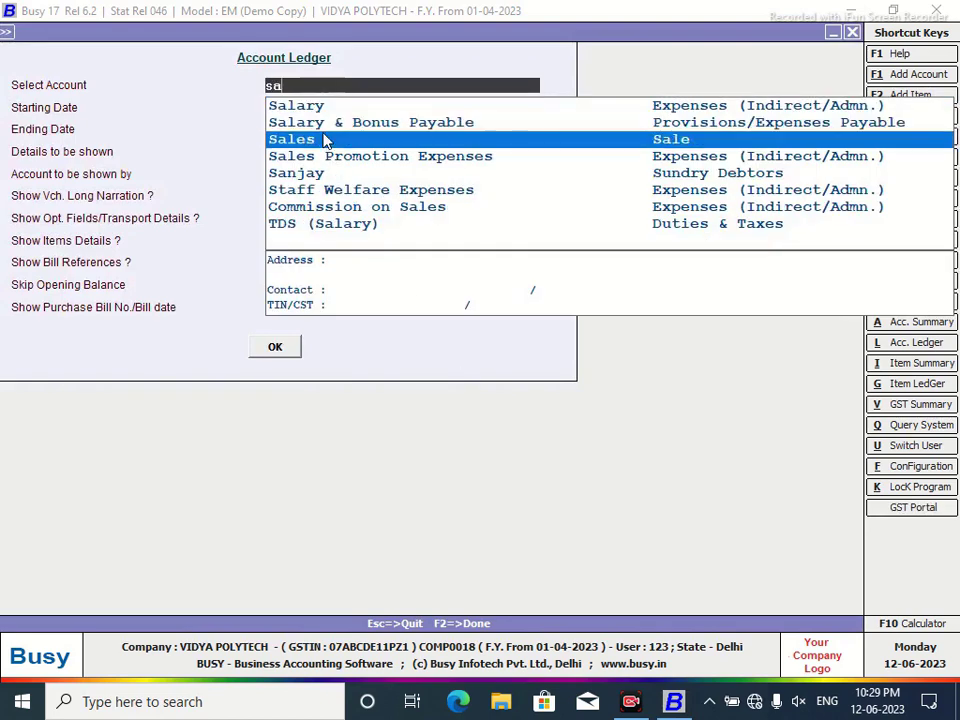
key(Return)
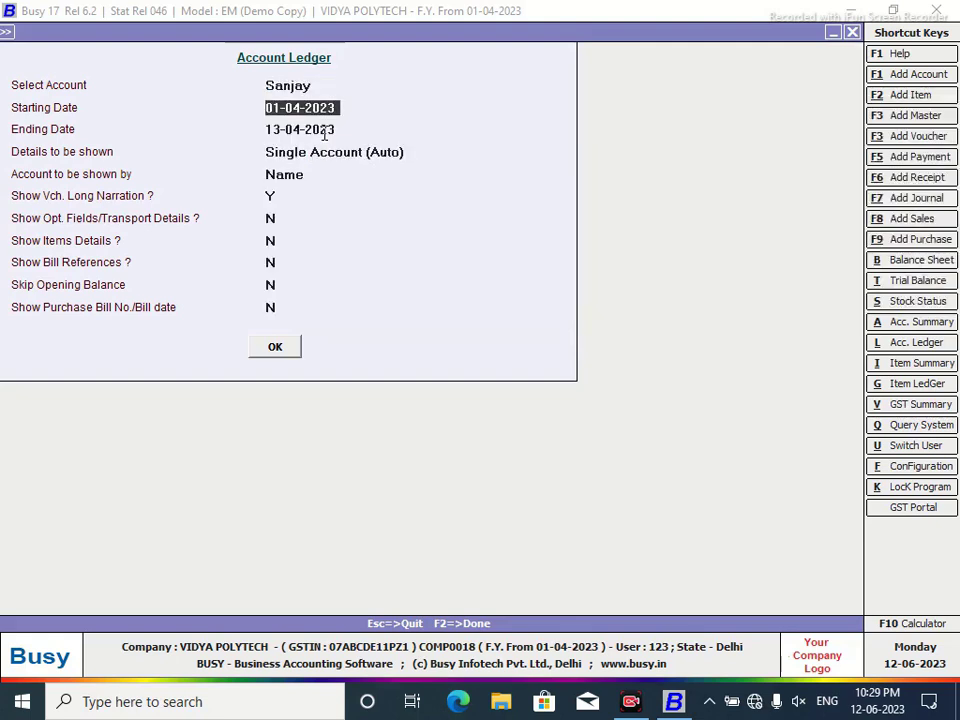
click(275, 346)
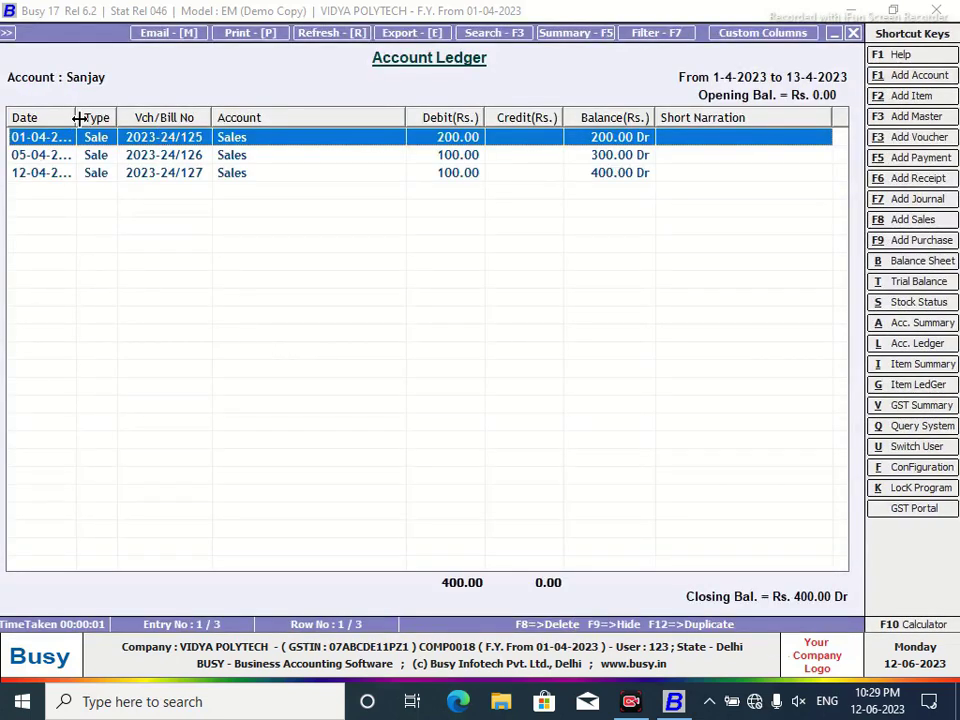
Widen the Date column, narrow Vch/Bill No, and start a custom column format.
drag(79, 118, 159, 117)
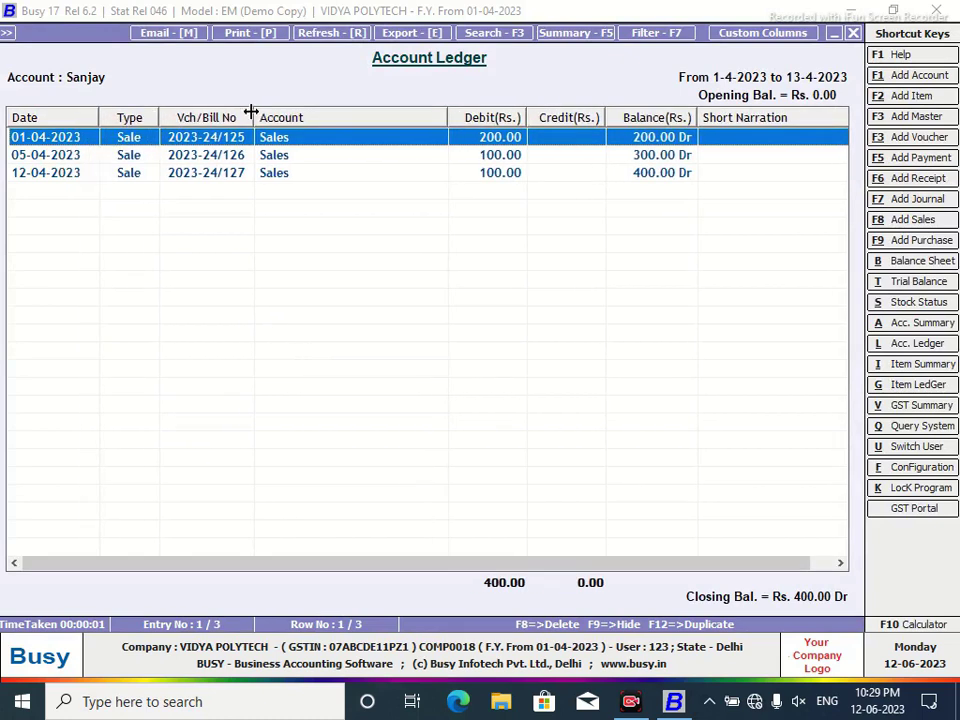
drag(253, 114, 247, 115)
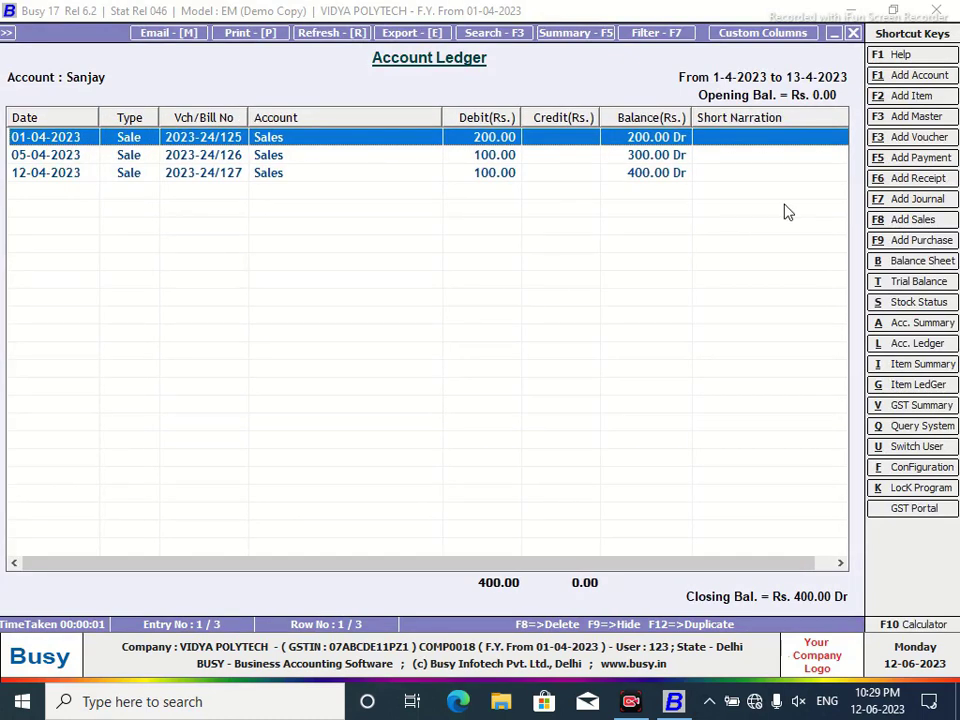
click(746, 36)
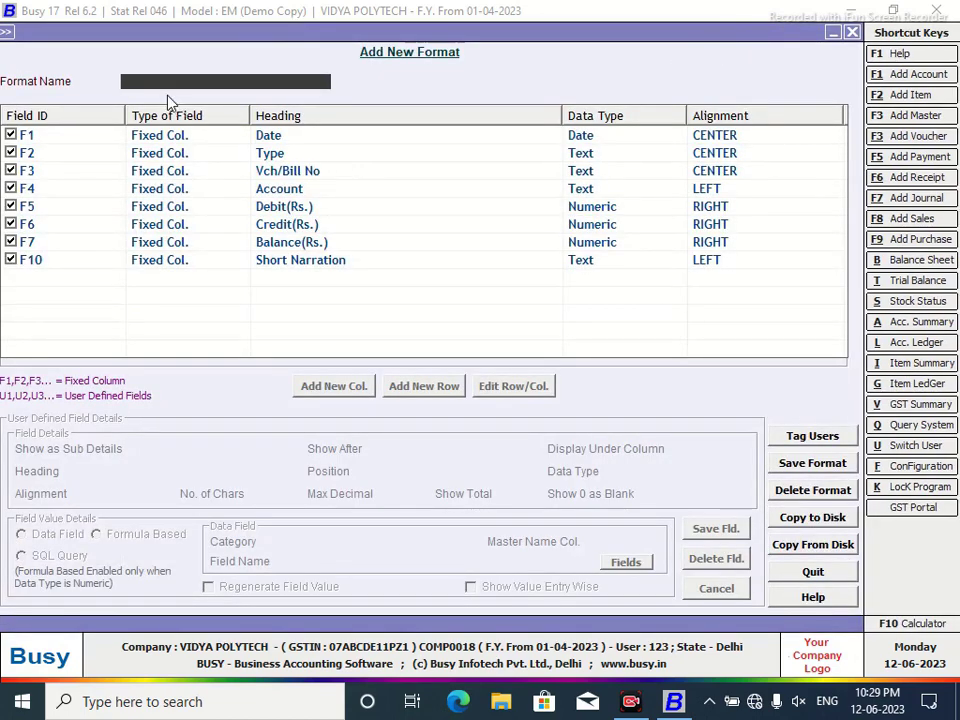
Name the ledger format NEW DESIGN and drop the Short Narration, Credit and Debit columns.
text(NEW DESIGTF)
key(Return)
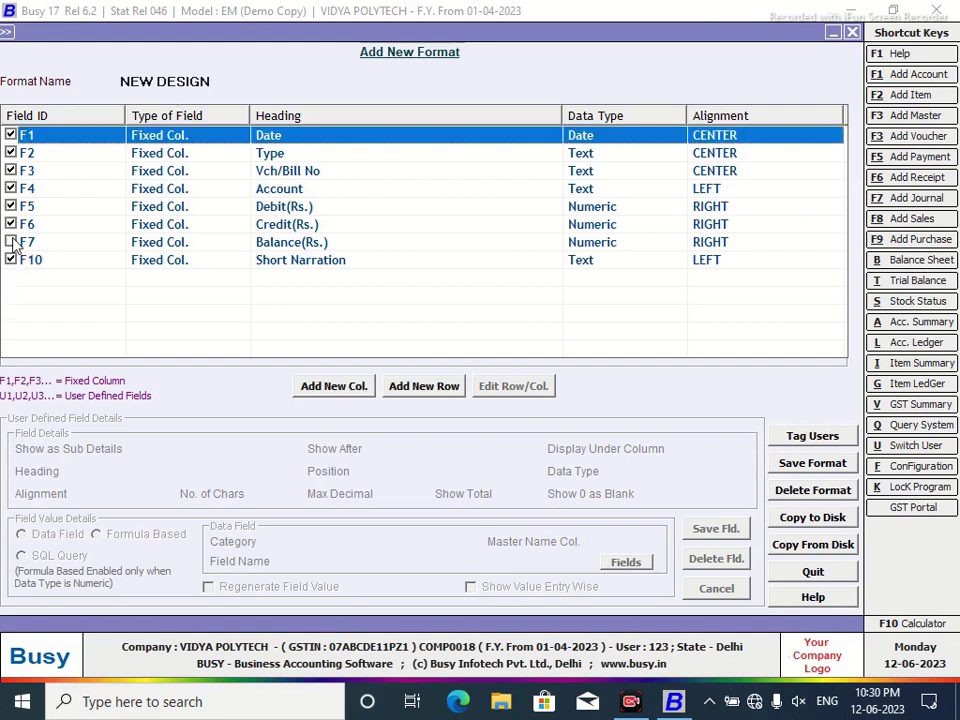
click(11, 260)
click(11, 224)
click(11, 207)
Save the NEW DESIGN format and close Sanjay's ledger report.
click(812, 463)
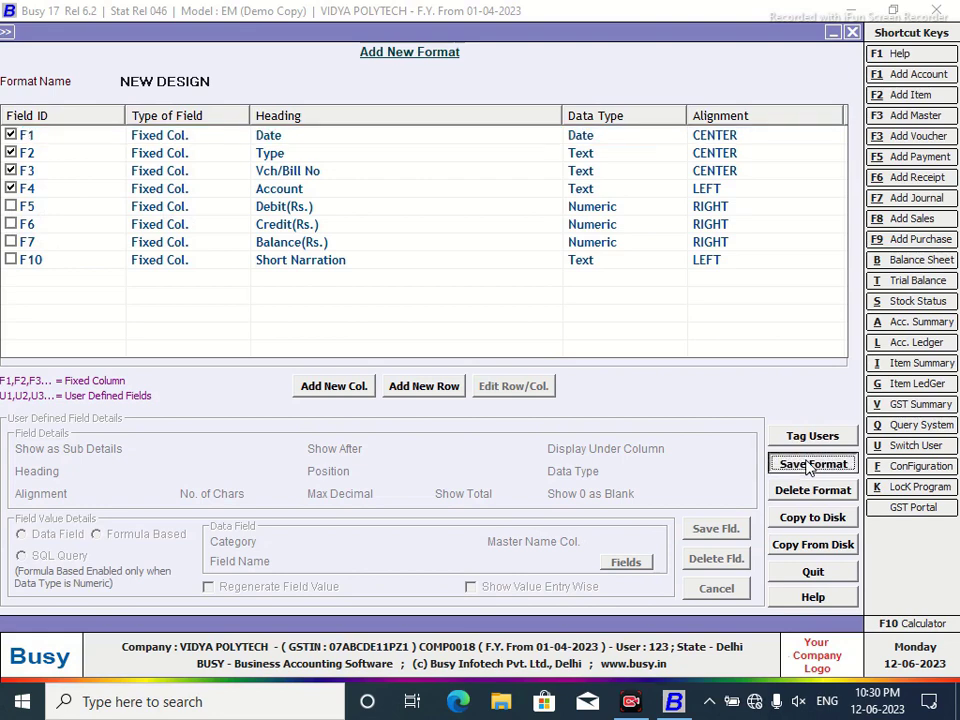
click(520, 390)
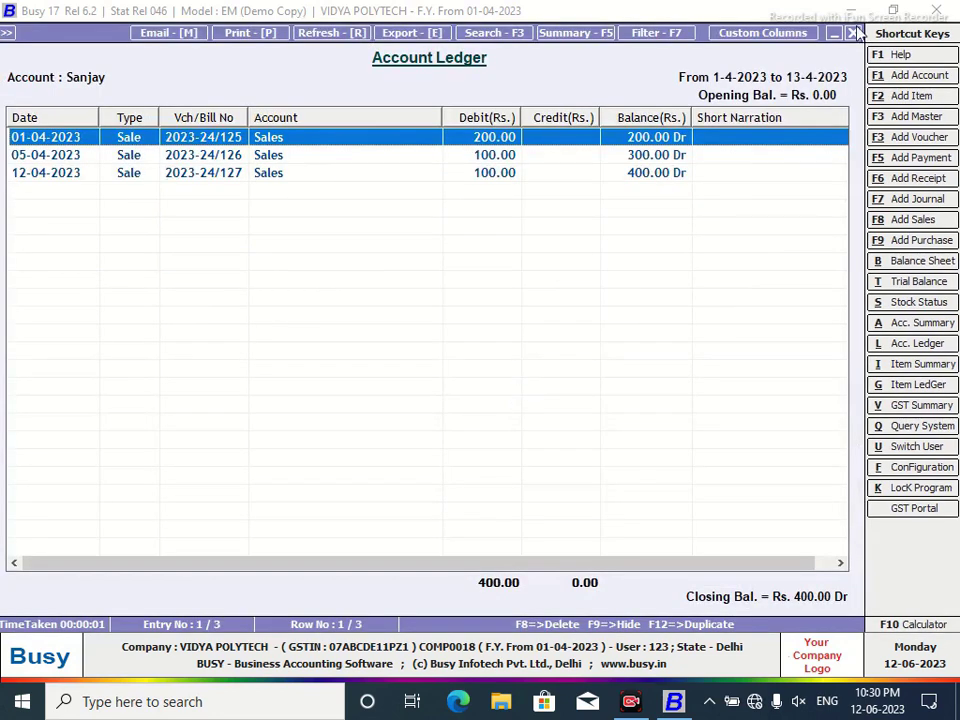
click(851, 34)
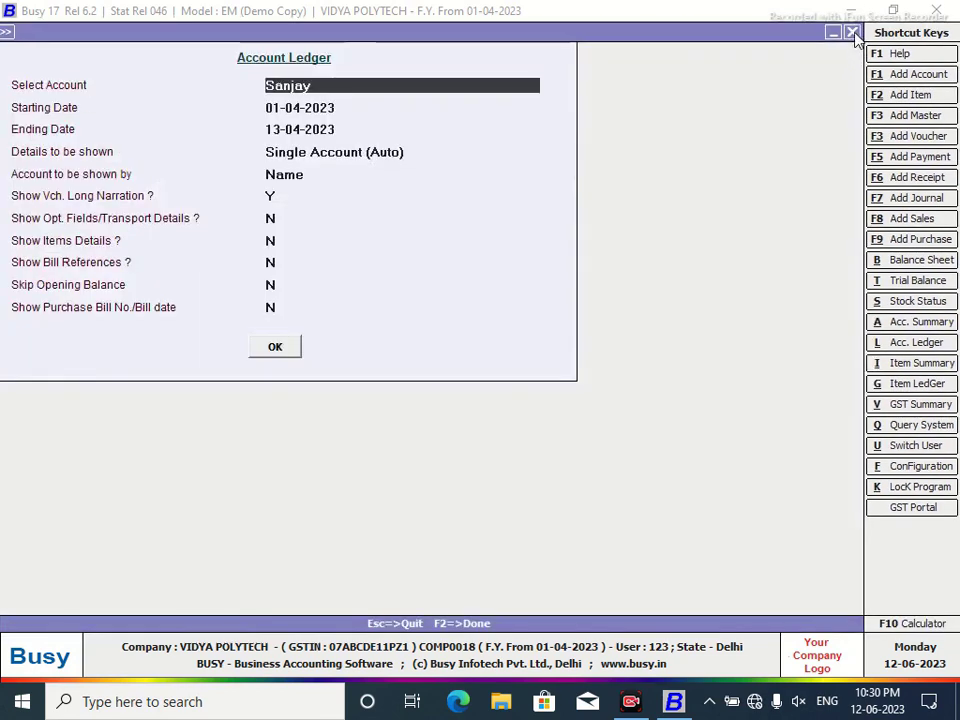
Regenerate the party's Account Ledger using the NEW DESIGN format and widen the Type column.
click(852, 33)
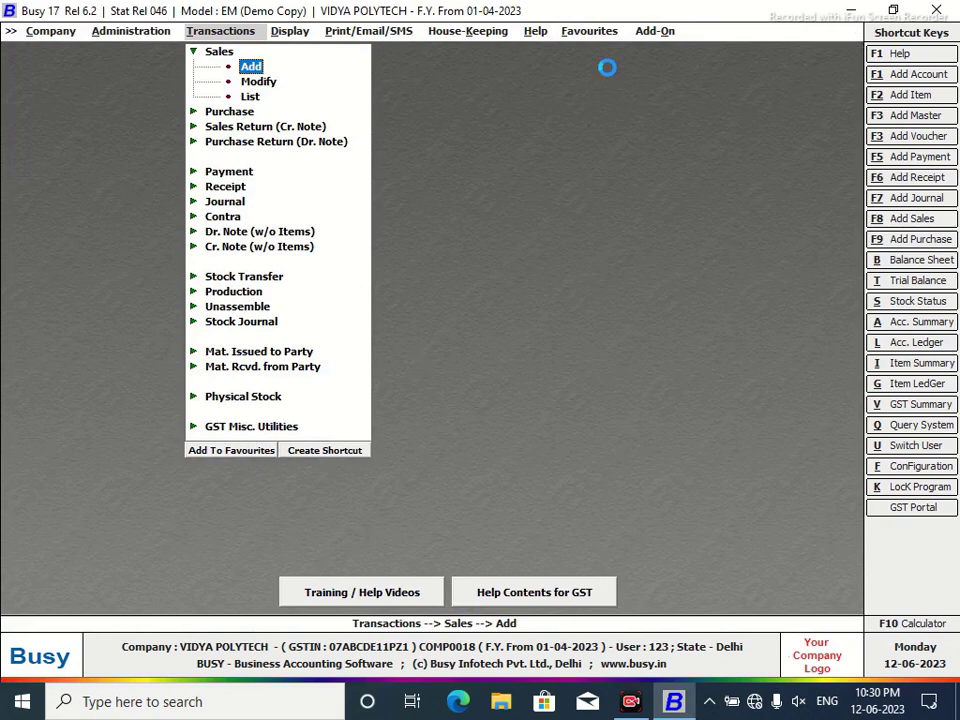
key(l)
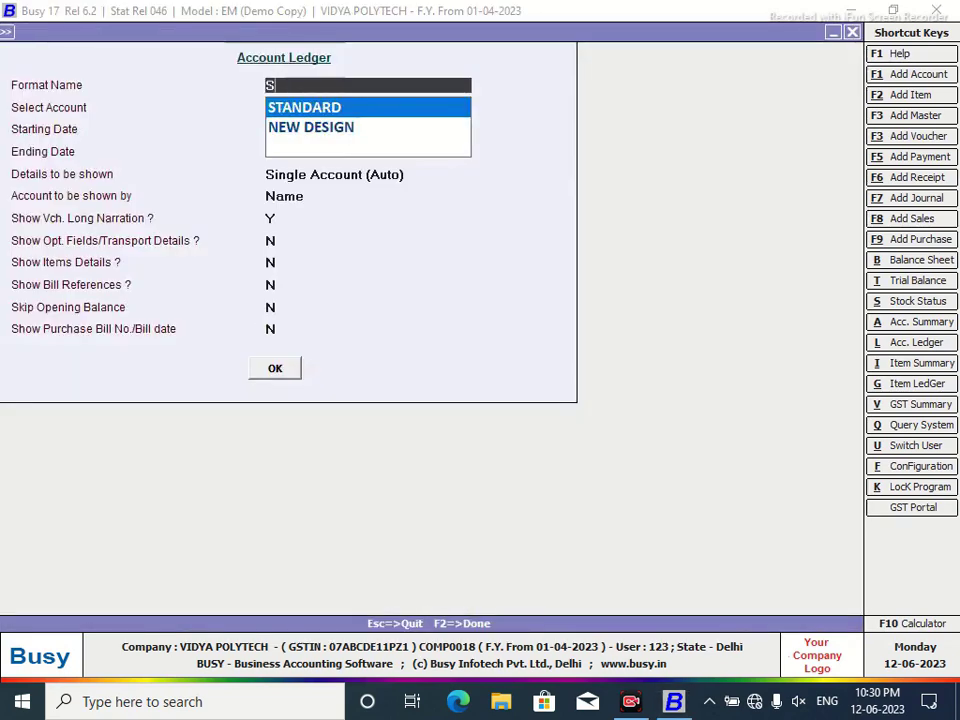
key(Down)
key(Return)
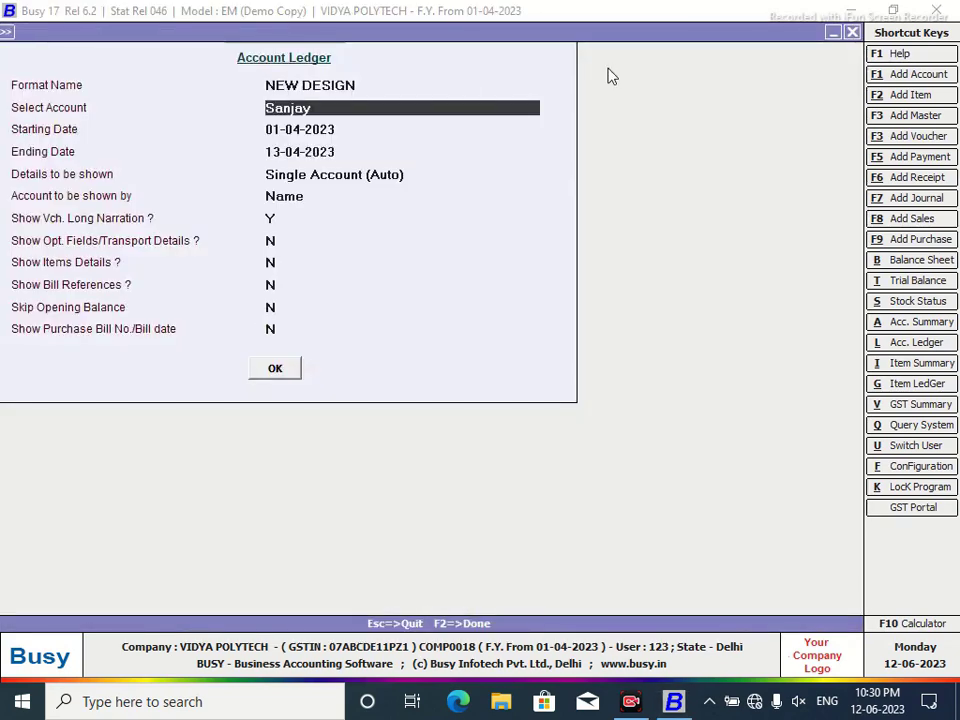
key(F2)
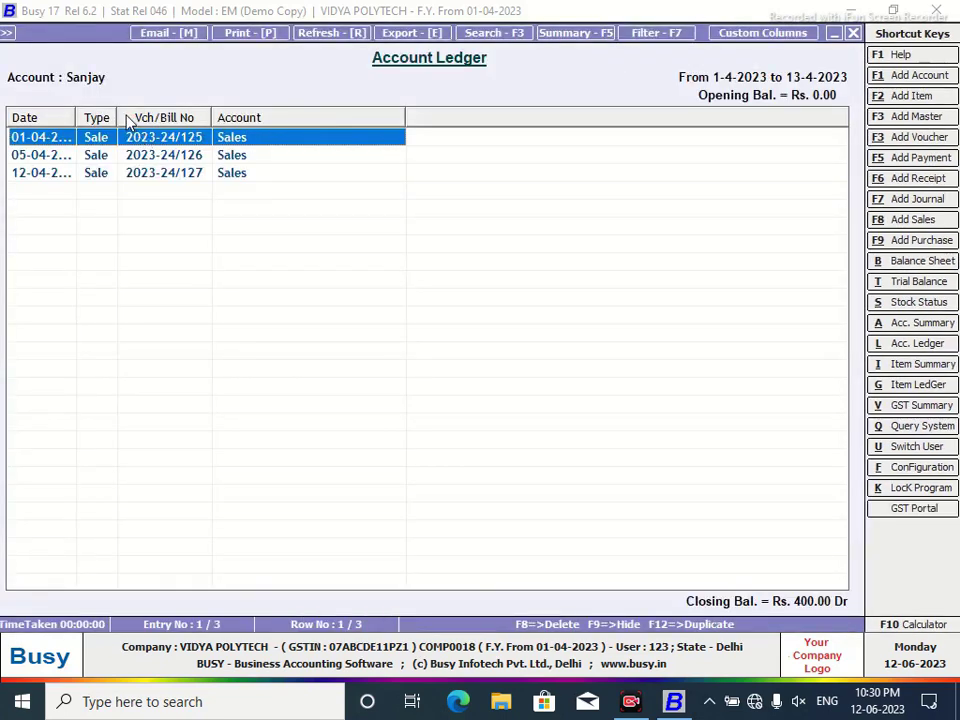
drag(118, 118, 142, 118)
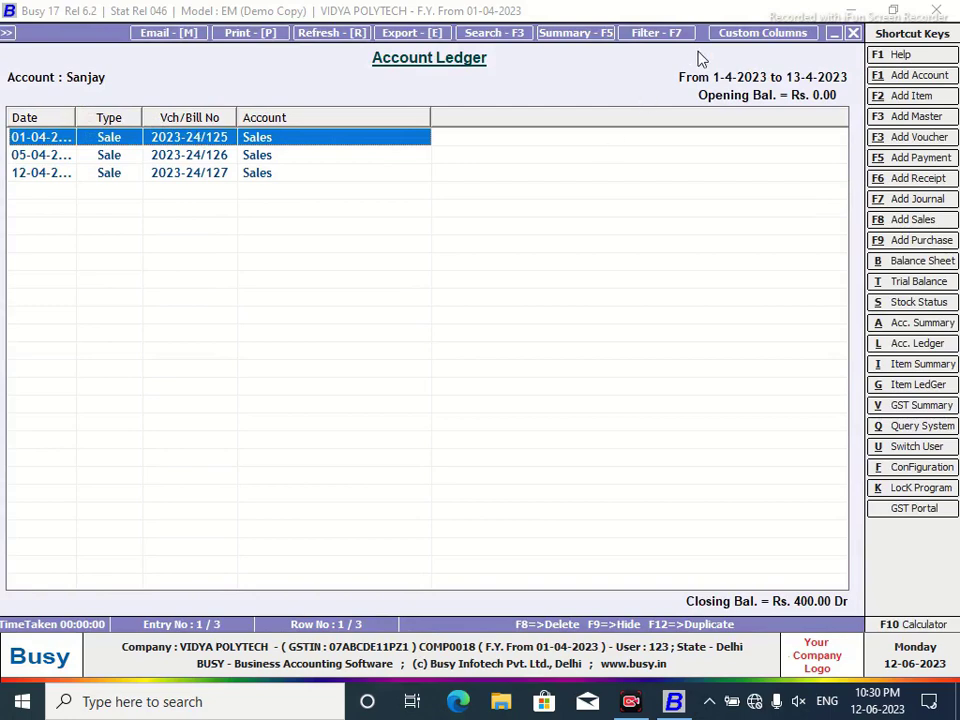
Remove the Account column from NEW DESIGN, save the format and reload the ledger.
click(735, 40)
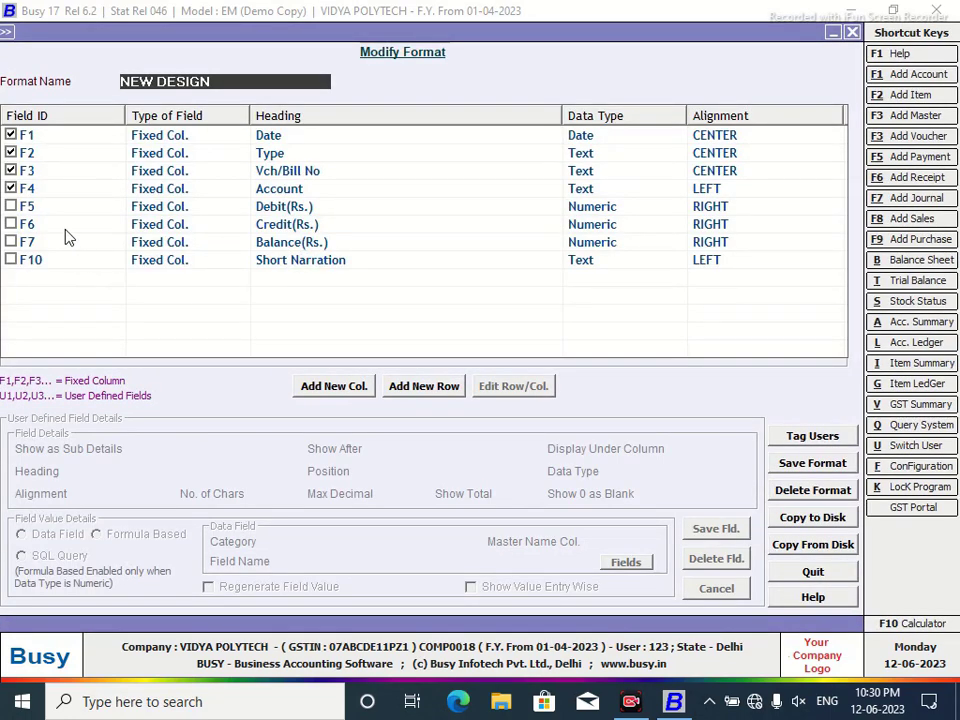
click(11, 190)
click(805, 465)
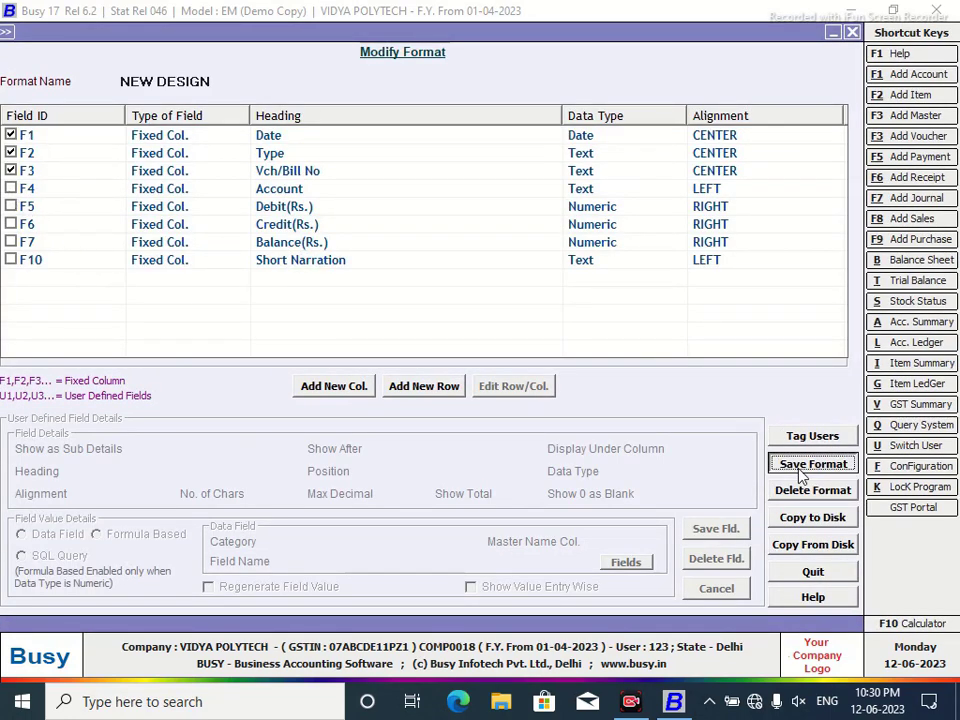
click(528, 393)
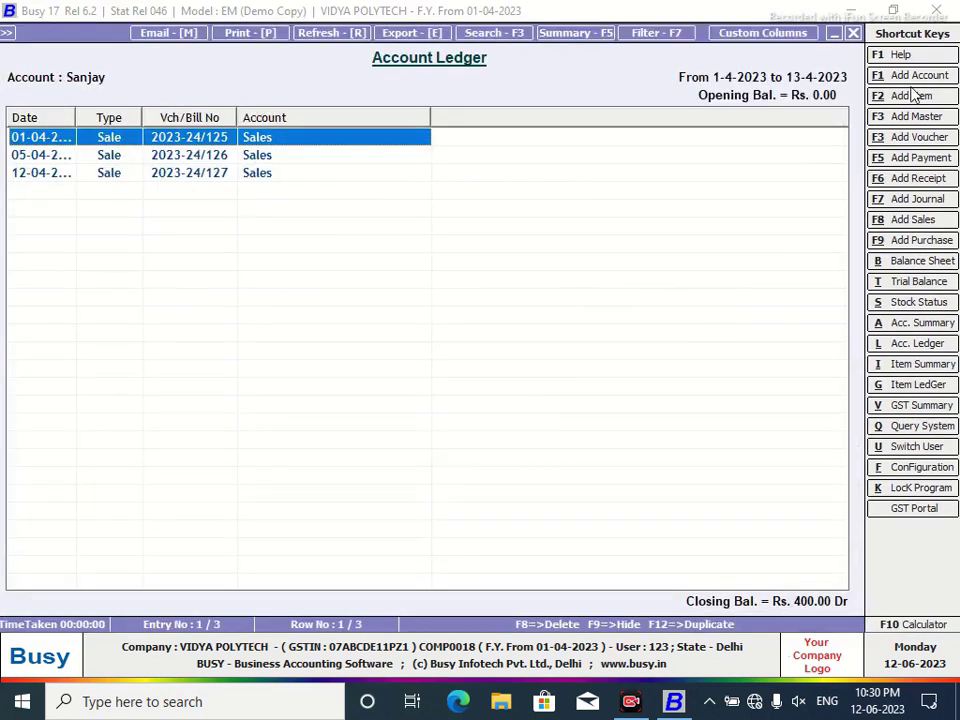
click(853, 34)
click(274, 368)
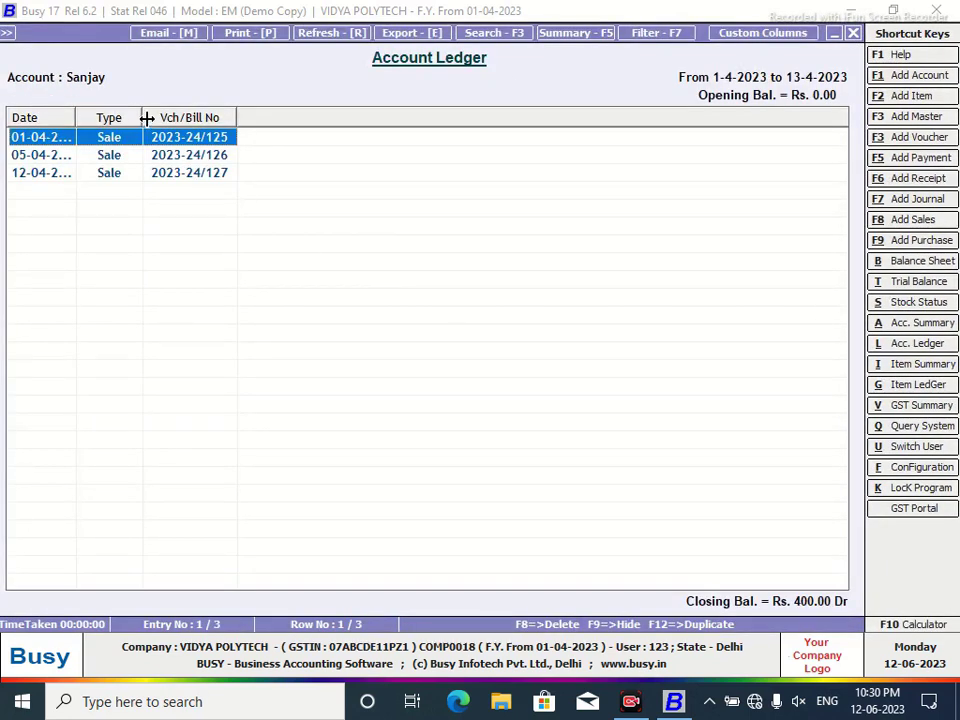
Resize the Date and Type columns, then close the ledger and return to the main menu.
drag(146, 118, 178, 130)
drag(72, 118, 114, 120)
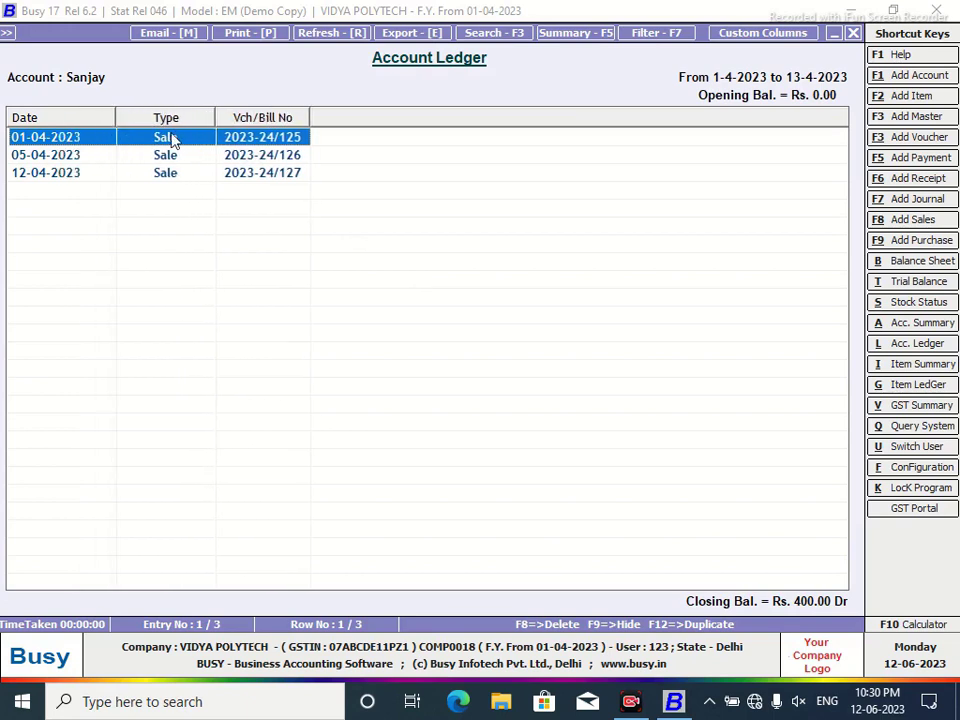
drag(214, 113, 196, 119)
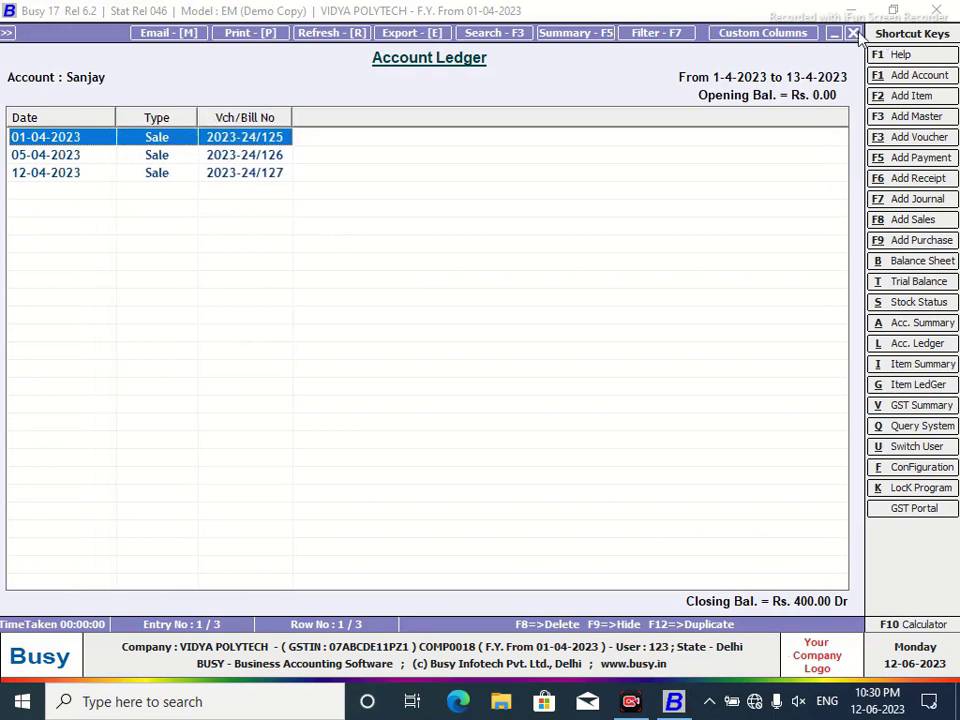
click(805, 31)
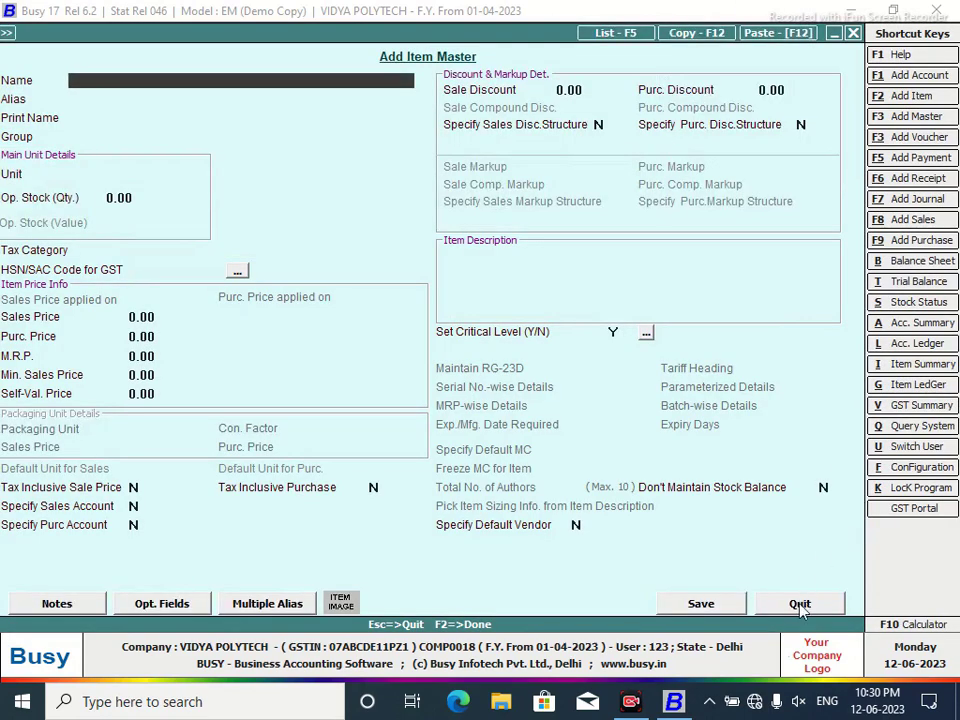
click(800, 605)
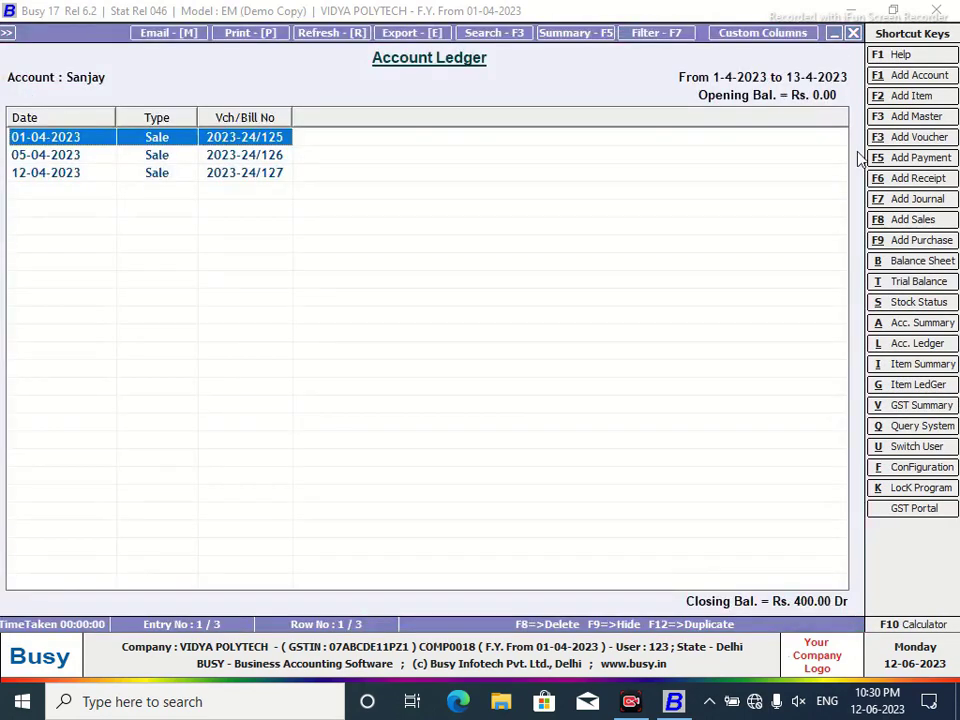
click(852, 33)
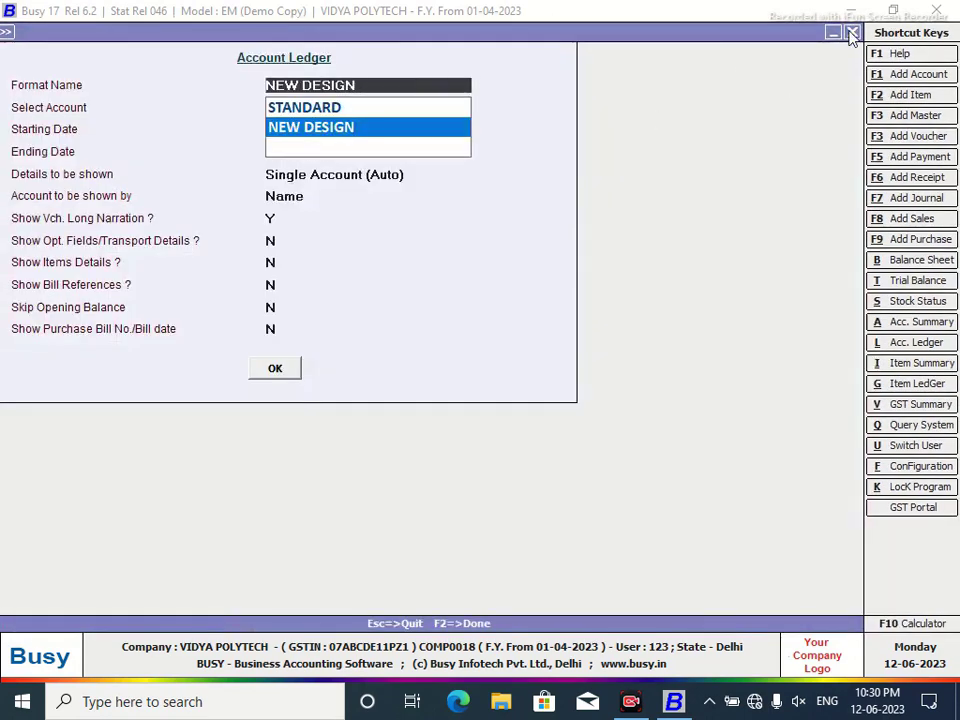
click(852, 33)
click(285, 32)
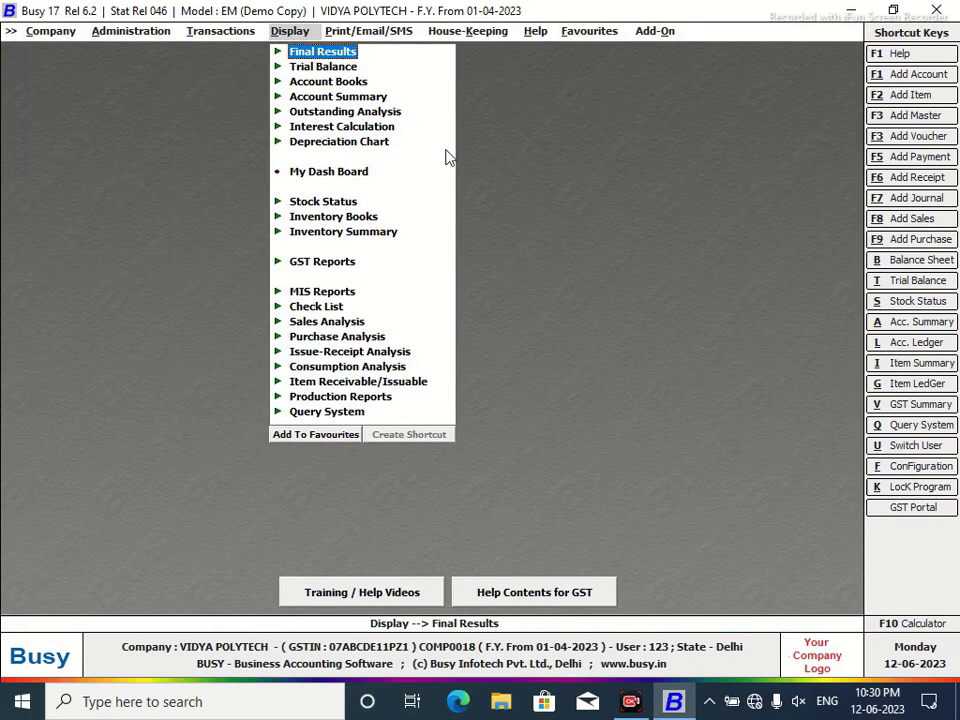
Assign Shift+Ctrl+F2 as the SQL Query shortcut, then start a new query in the SQL Query Executor.
click(336, 412)
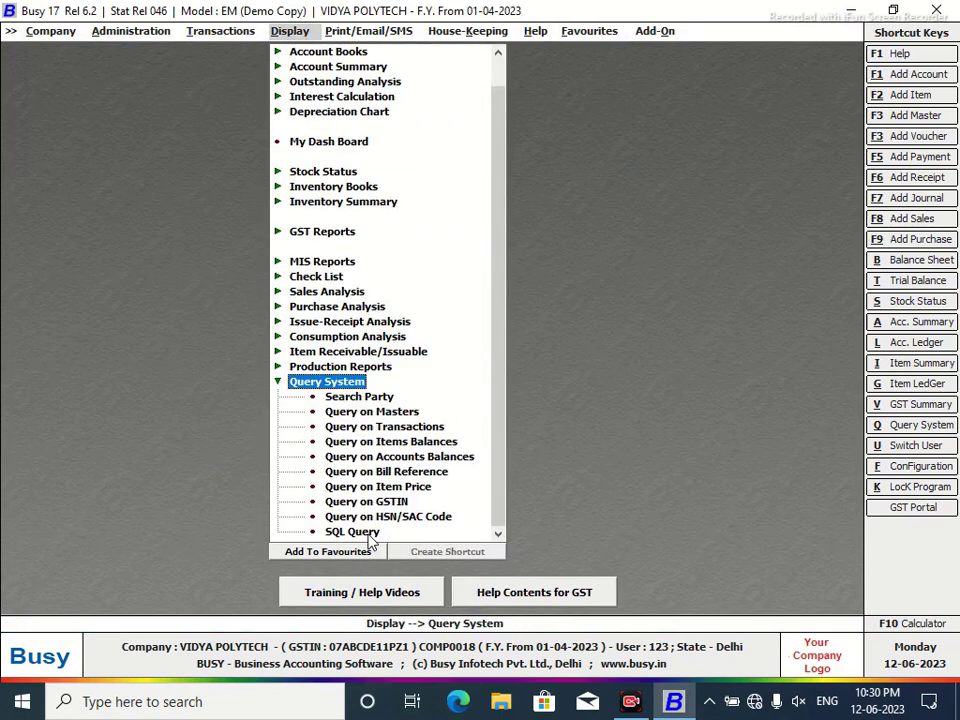
click(360, 532)
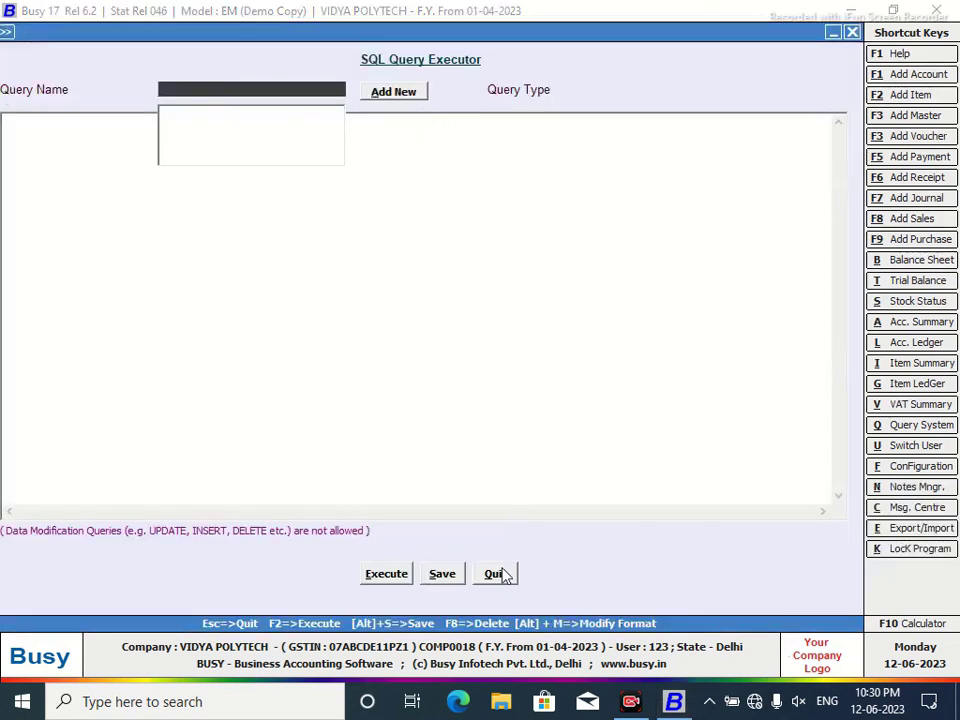
click(497, 574)
click(440, 554)
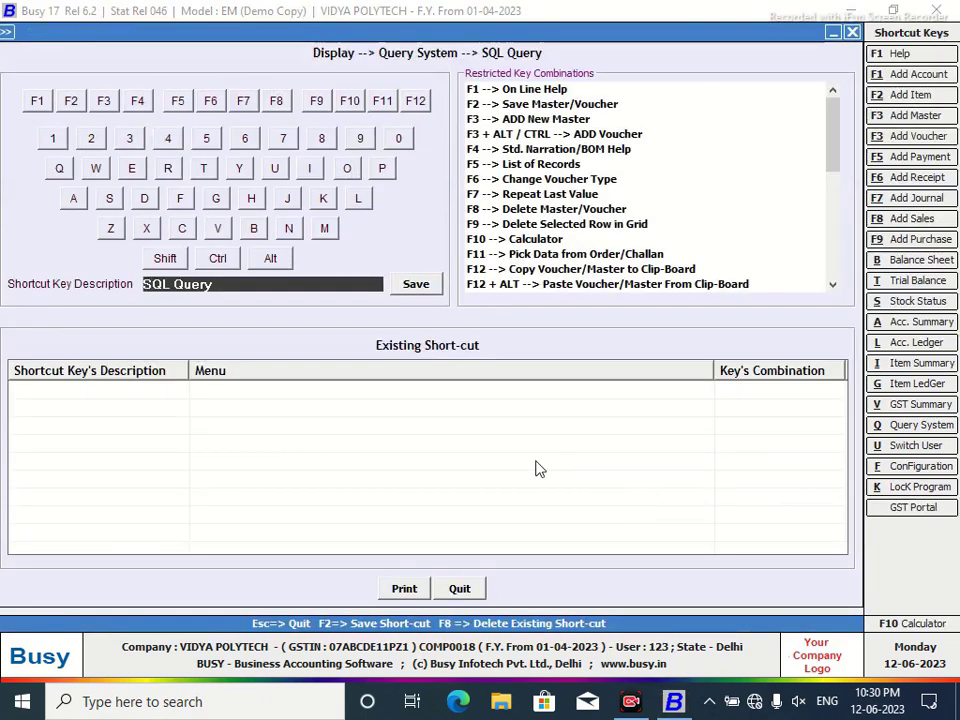
click(165, 258)
click(222, 260)
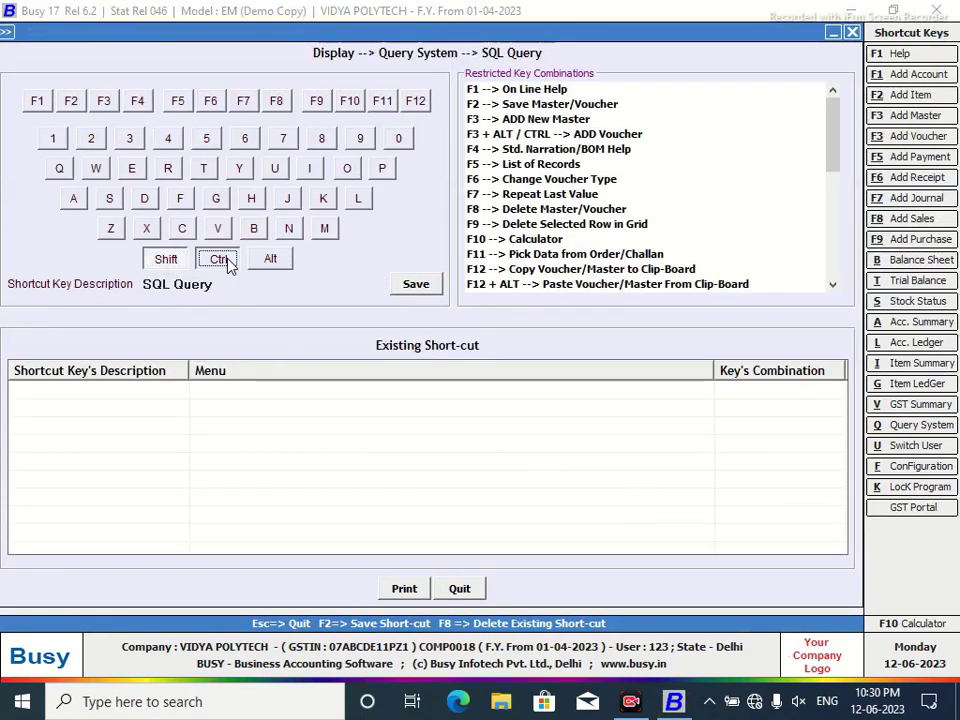
click(71, 101)
click(416, 285)
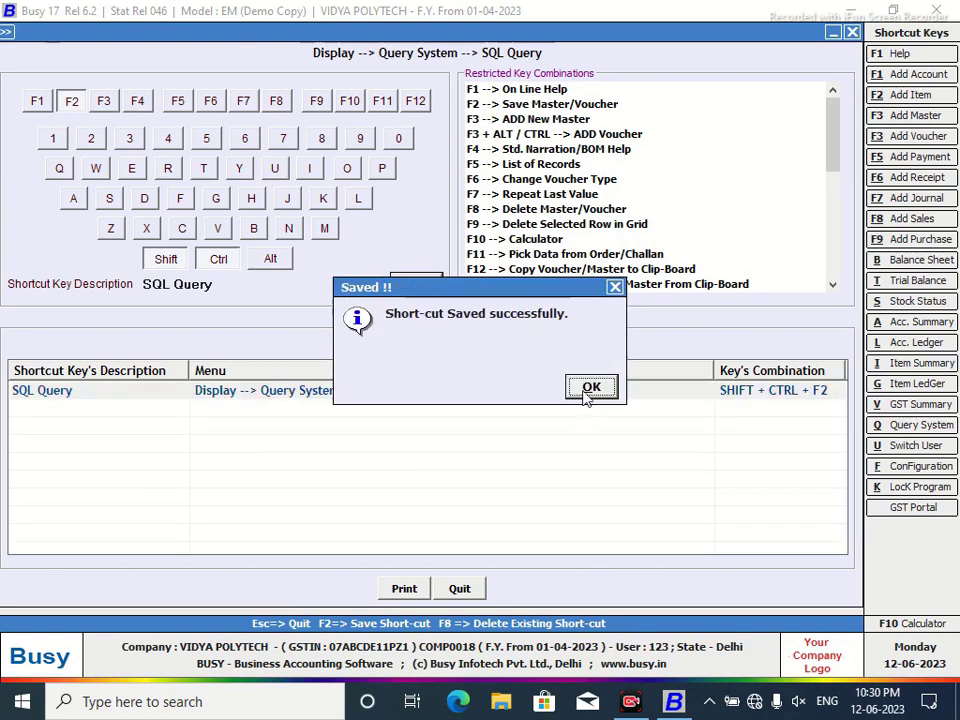
click(591, 386)
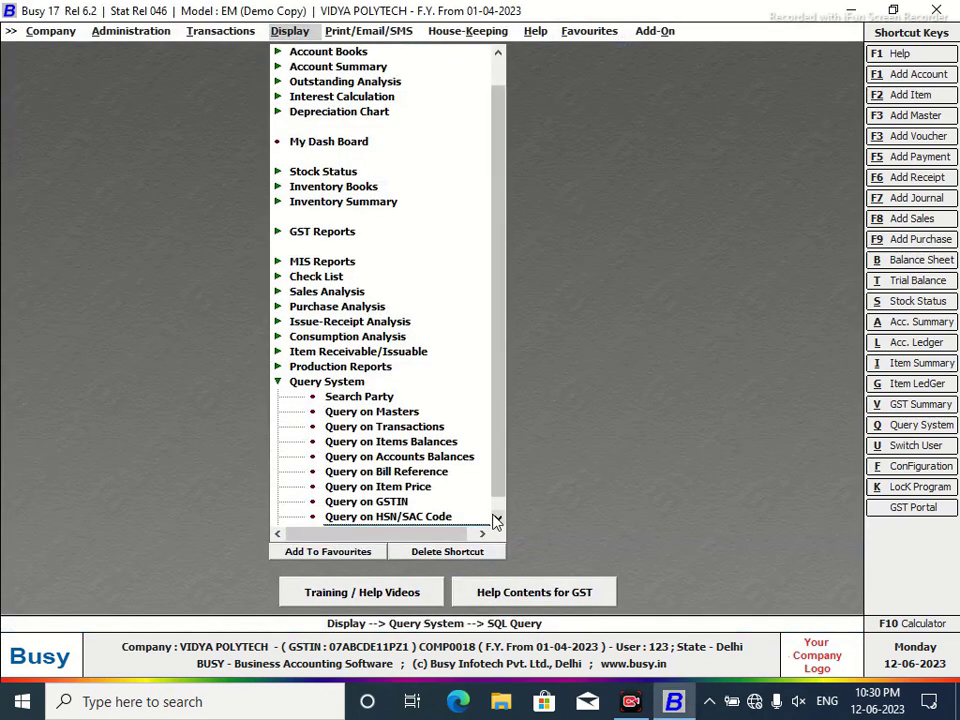
key(Return)
click(377, 96)
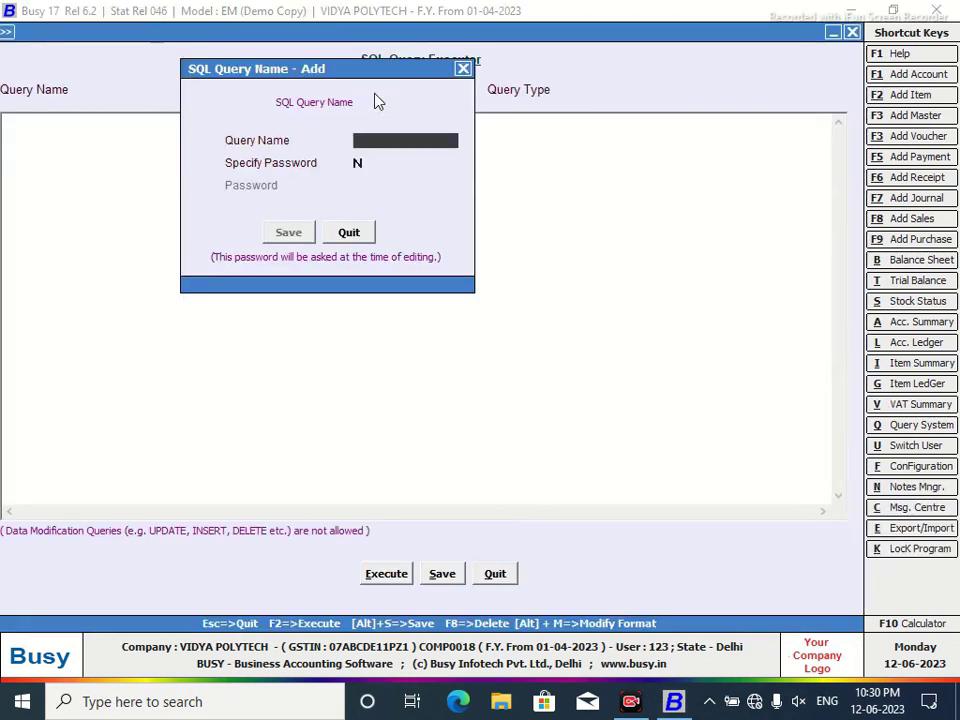
Save query 01 and start its statement with 'Select' followed by 'Tran1.Date'.
text(01)
click(297, 232)
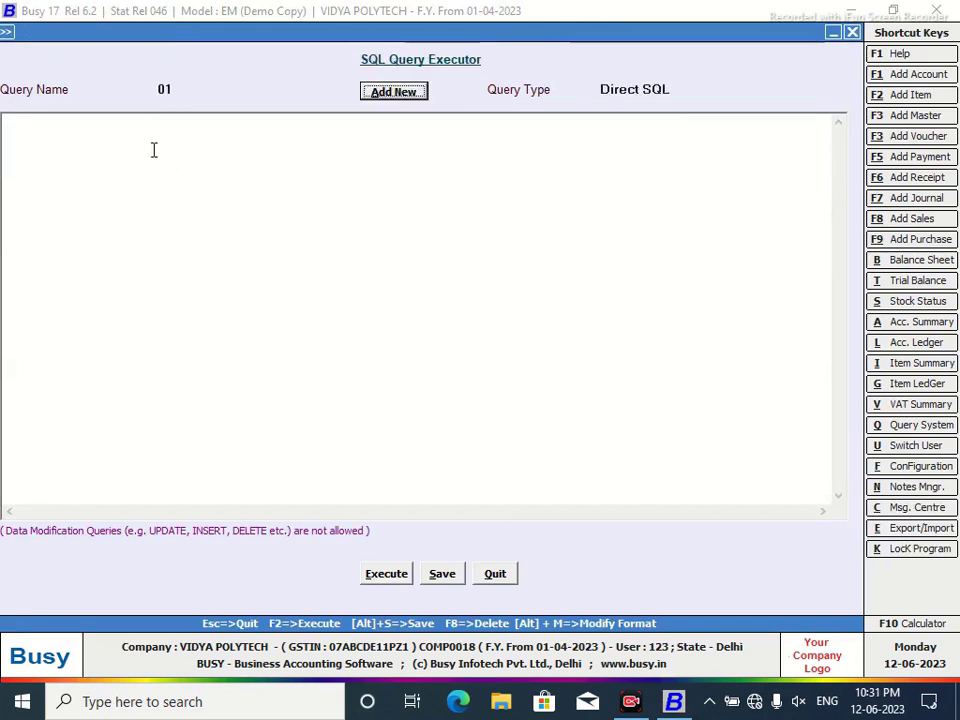
text(S)
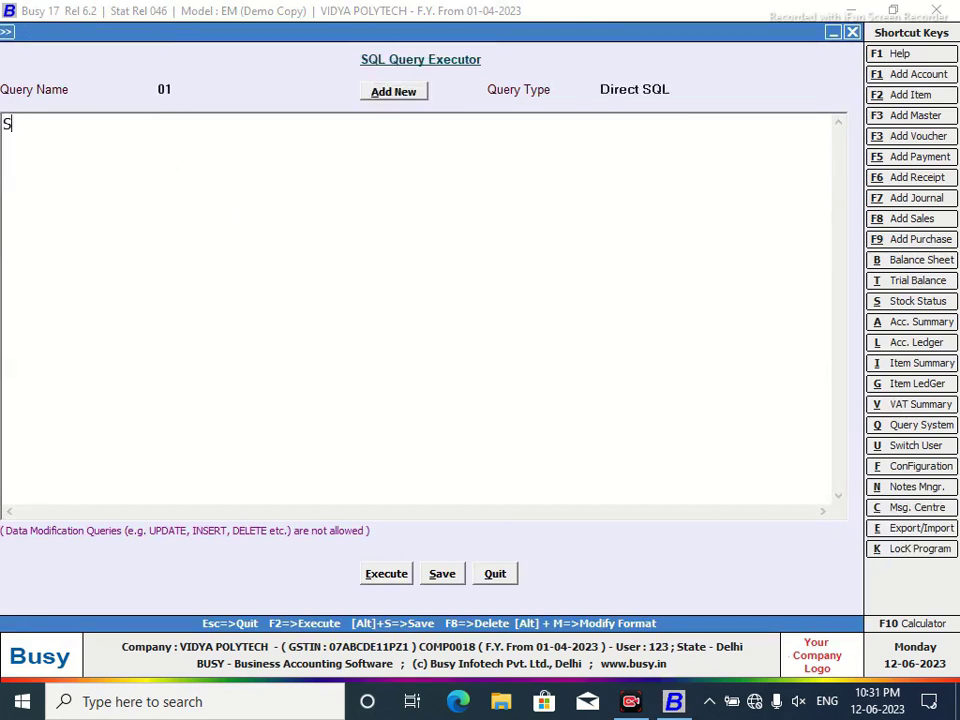
text(elect)
key(Return)
text(Tran1.Date)
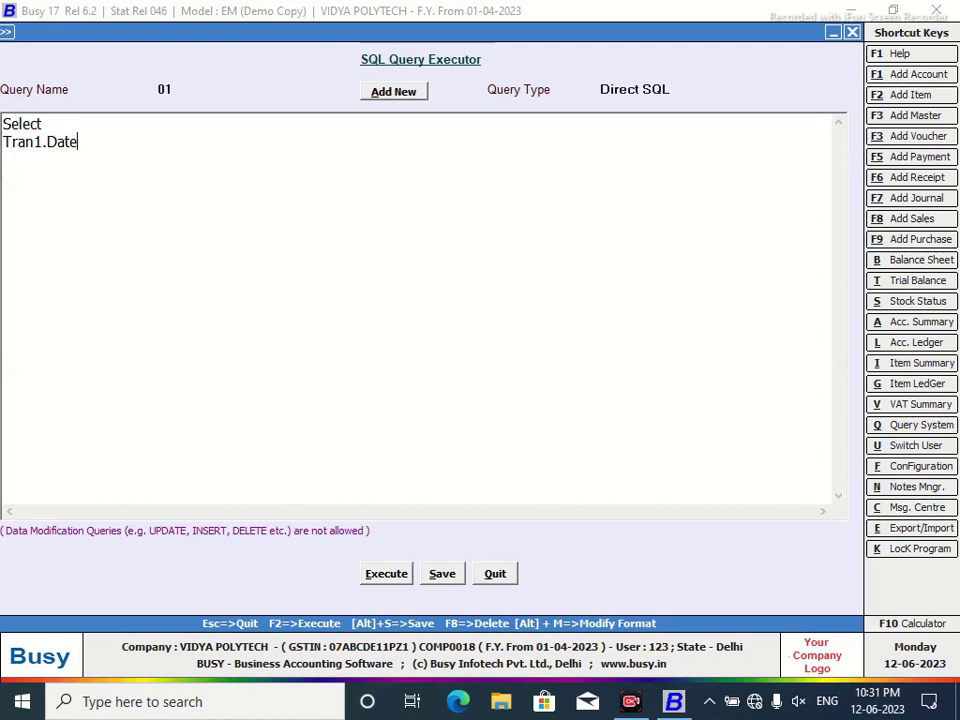
key(Return)
text(from Tran1 w)
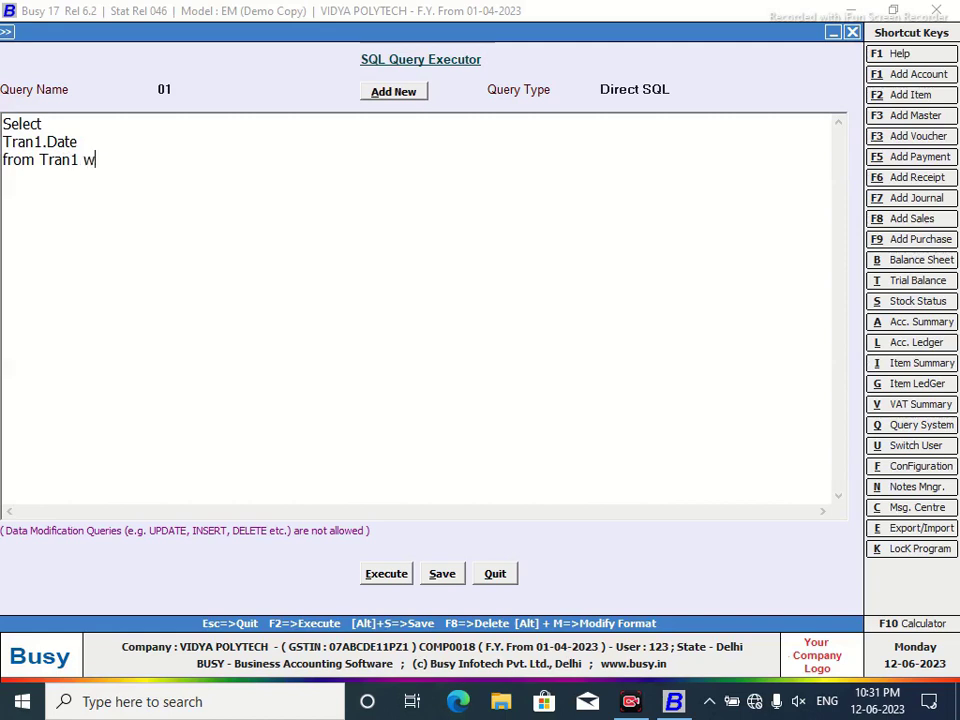
key(BackSpace)
key(Return)
text(Where Tra)
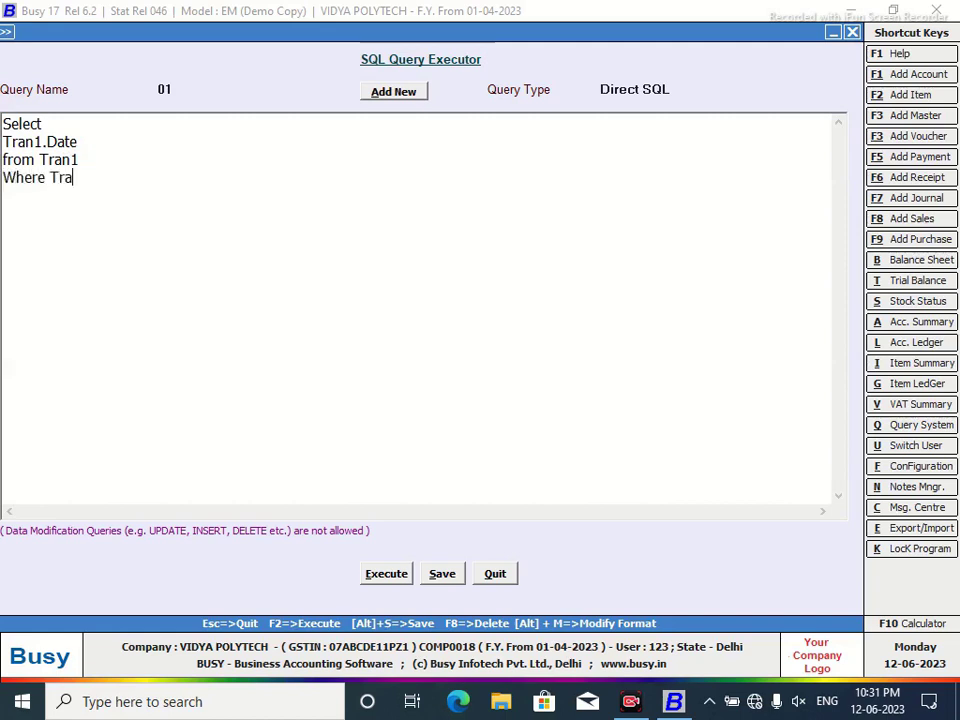
text(n1.VchCode)
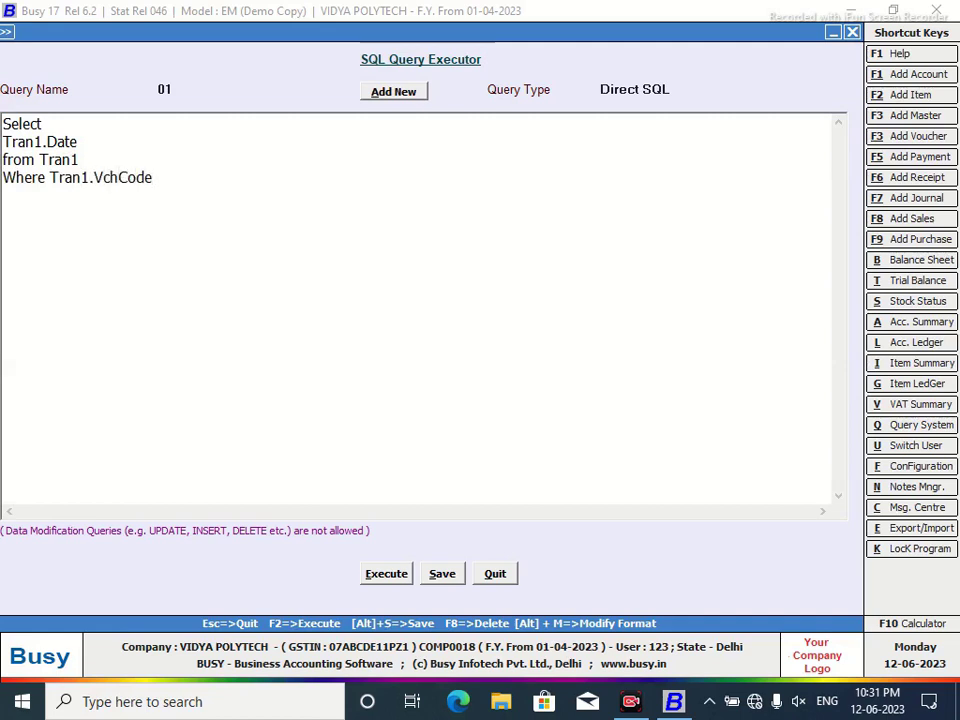
text(=@)
text(P1)
text(@)
text(Format)
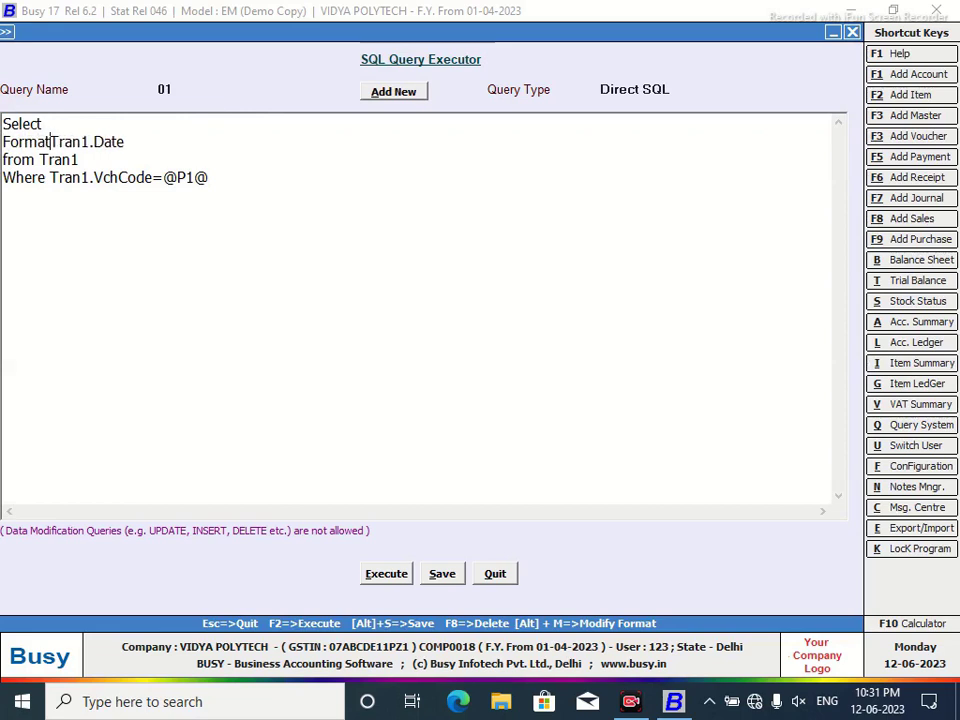
text(()
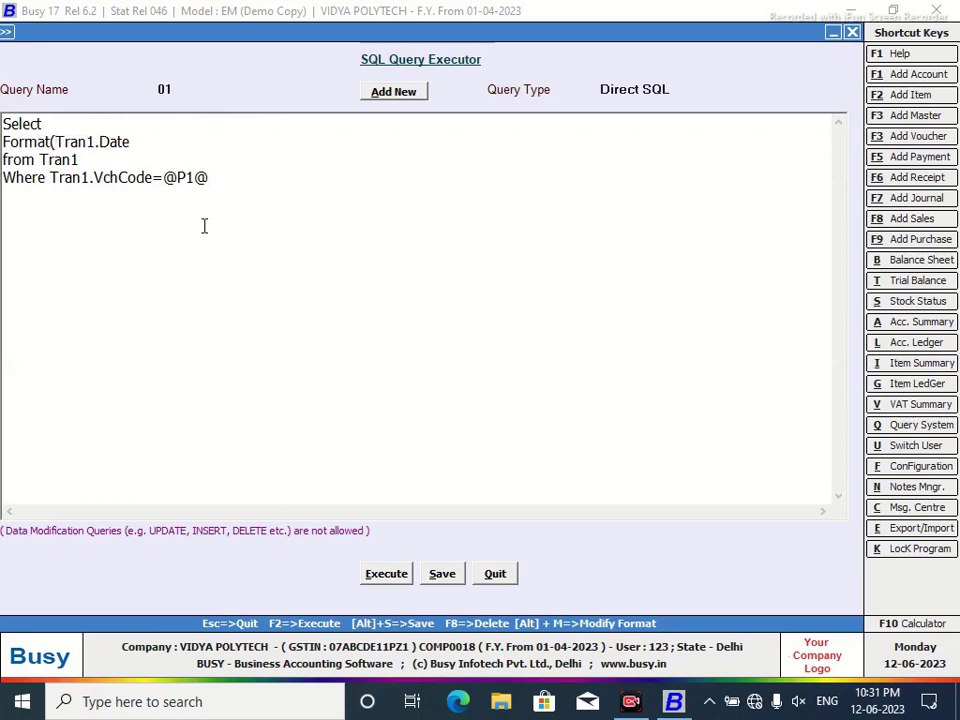
Wrap Tran1.Date in Format, trimming the 'DD-MMM-YYYY' pattern down to a month format.
click(137, 142)
text(,"DD-MMM)
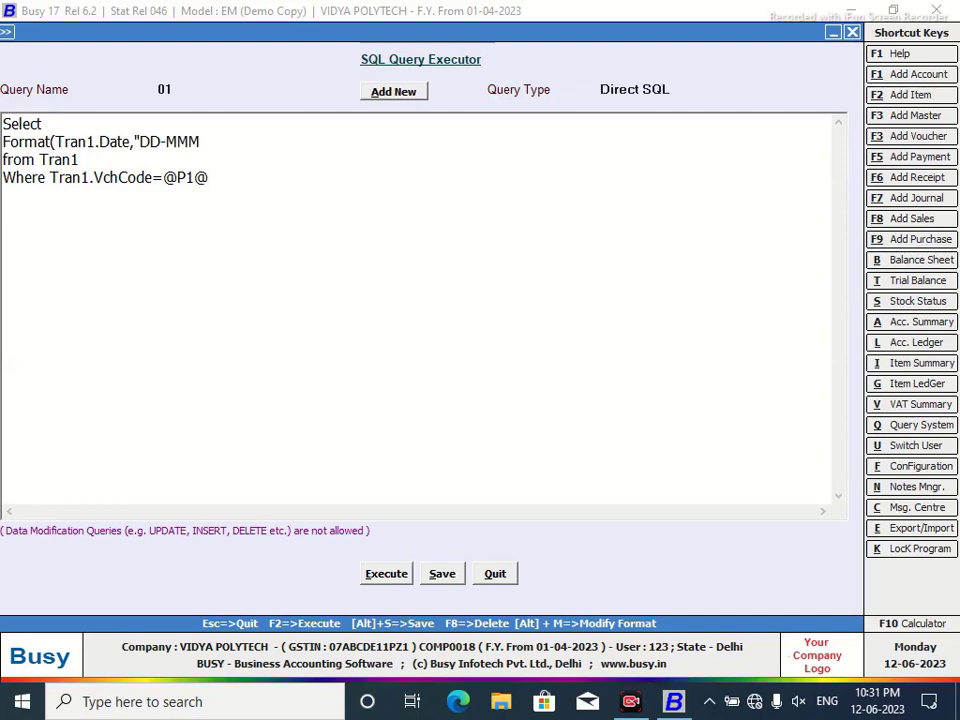
text(-YYYY"))
drag(166, 141, 140, 142)
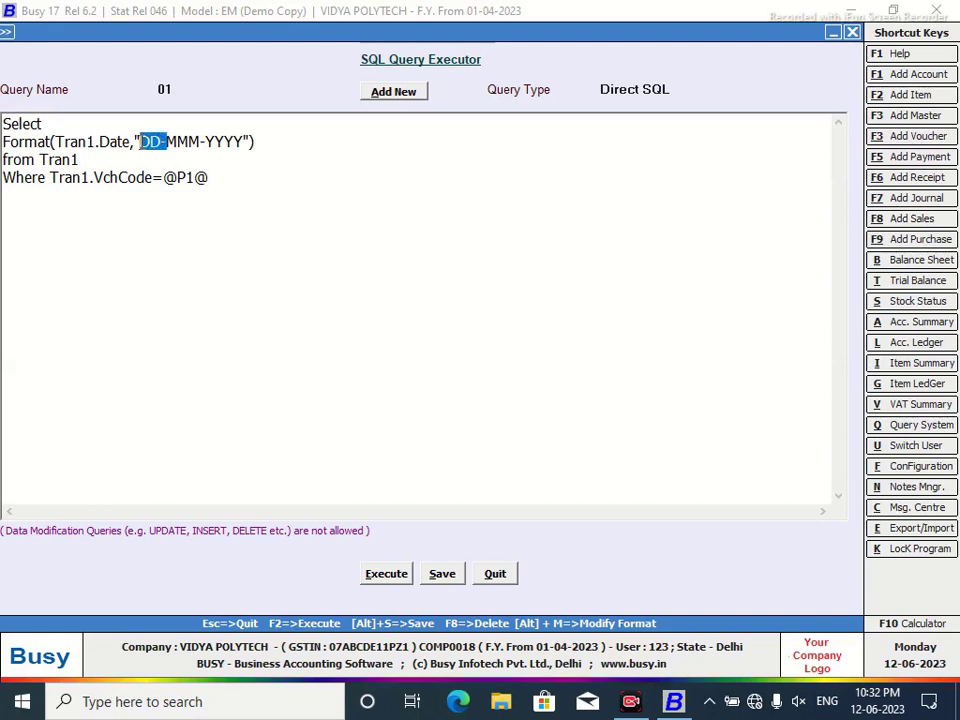
key(Delete)
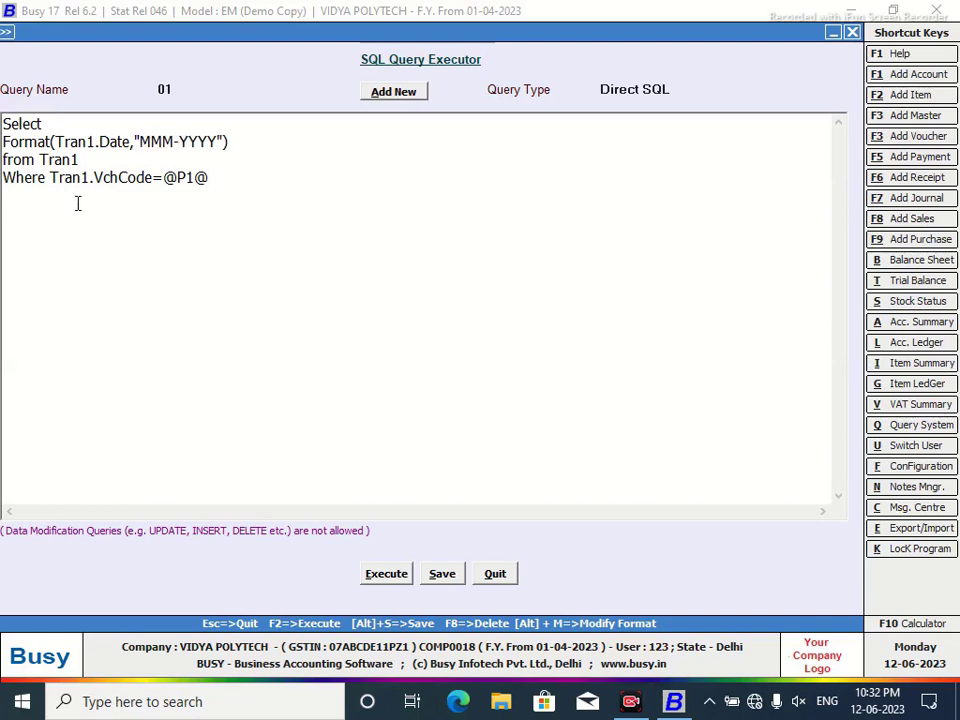
drag(220, 141, 175, 141)
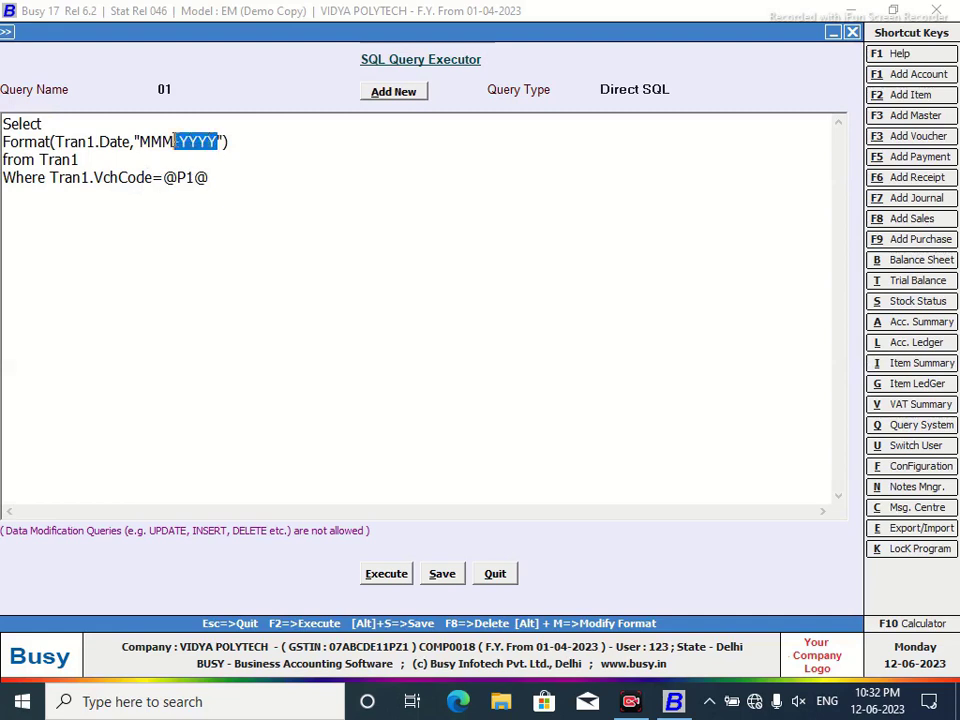
key(Delete)
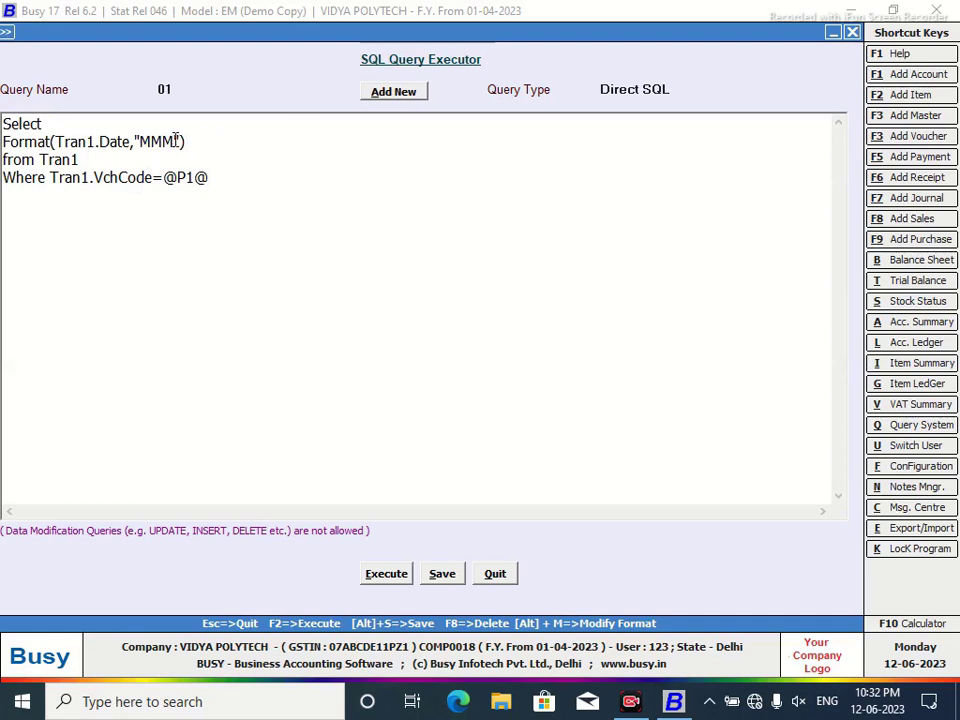
text(M)
Set the query type to Custom Column and complete the date format as MMMM-YYYY.
click(662, 90)
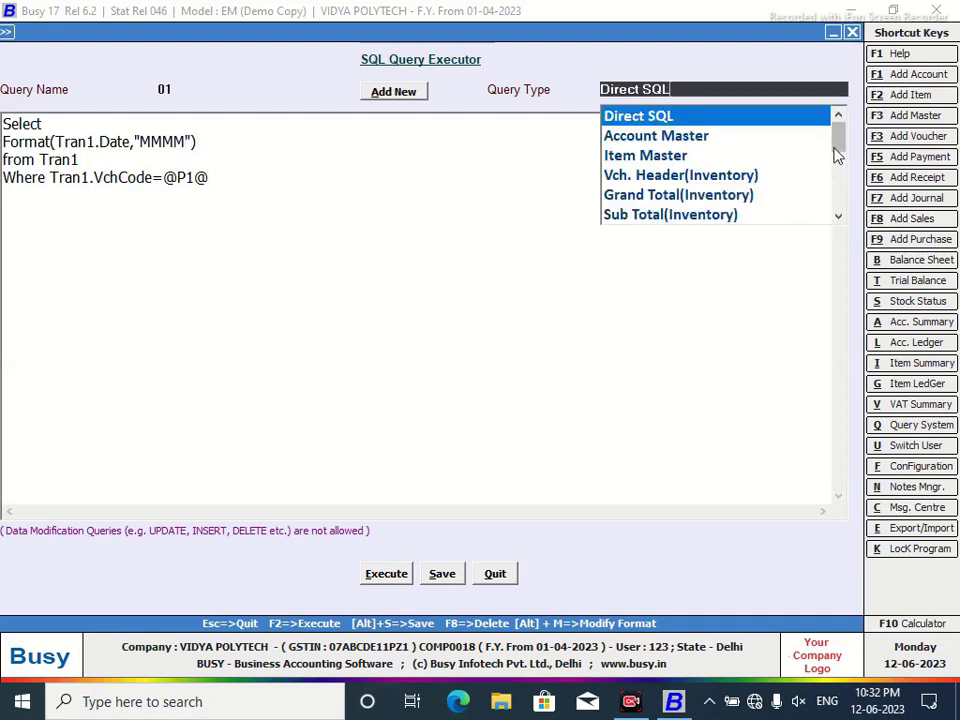
scroll(855, 242, down, 5)
click(705, 215)
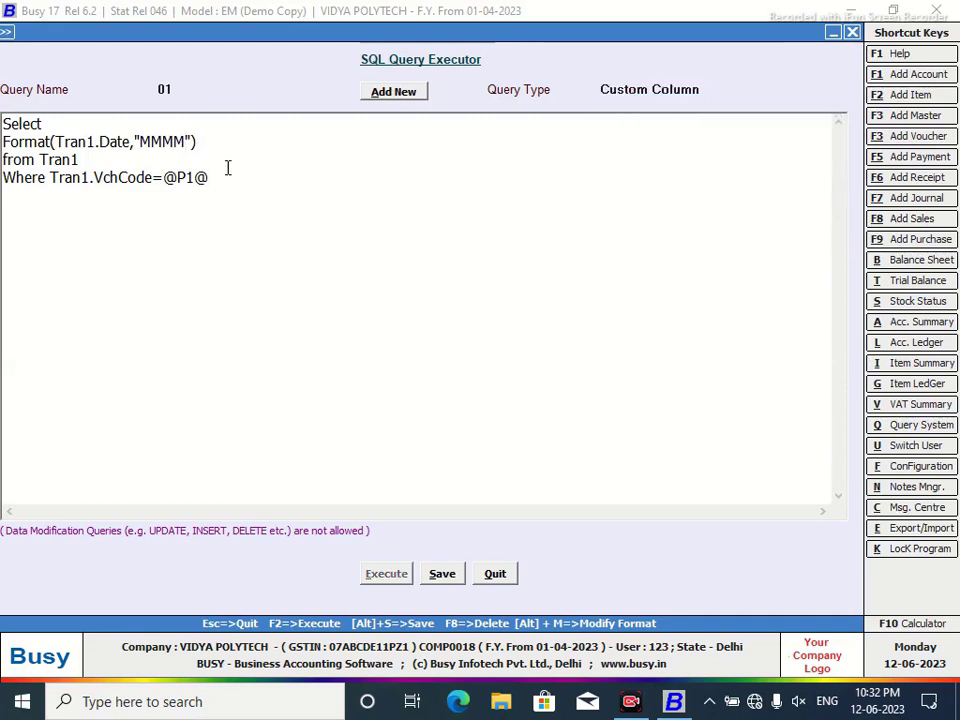
click(196, 142)
text(-YYYY)
Save query 01 and close the SQL query editor.
click(440, 573)
click(591, 387)
click(500, 576)
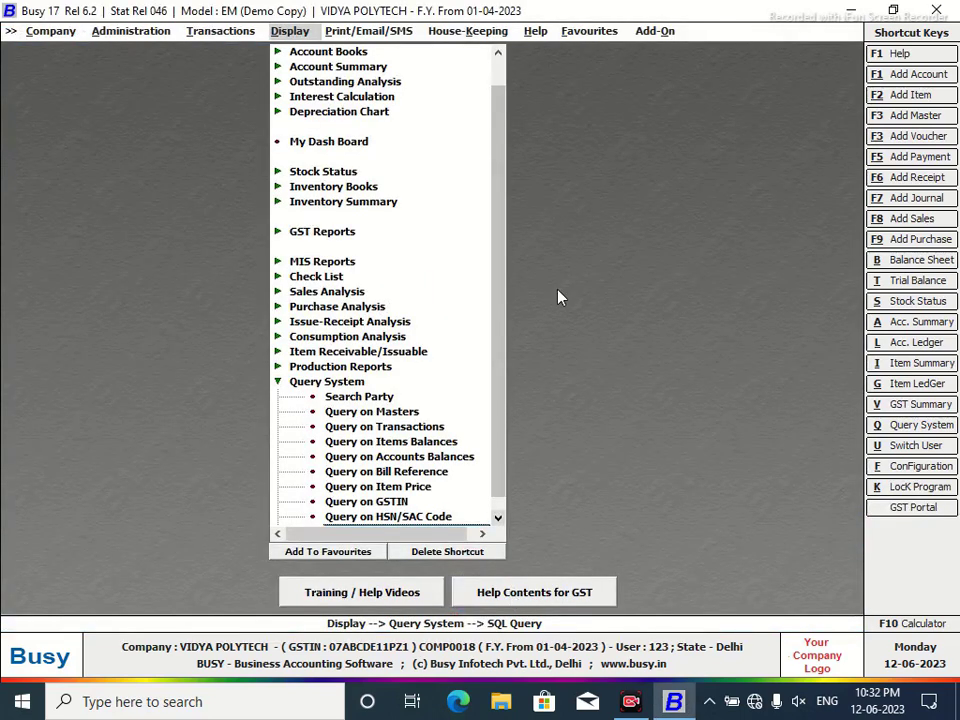
Open the account ledger in the NEW DESIGN format for the prefilled account and dates.
key(l)
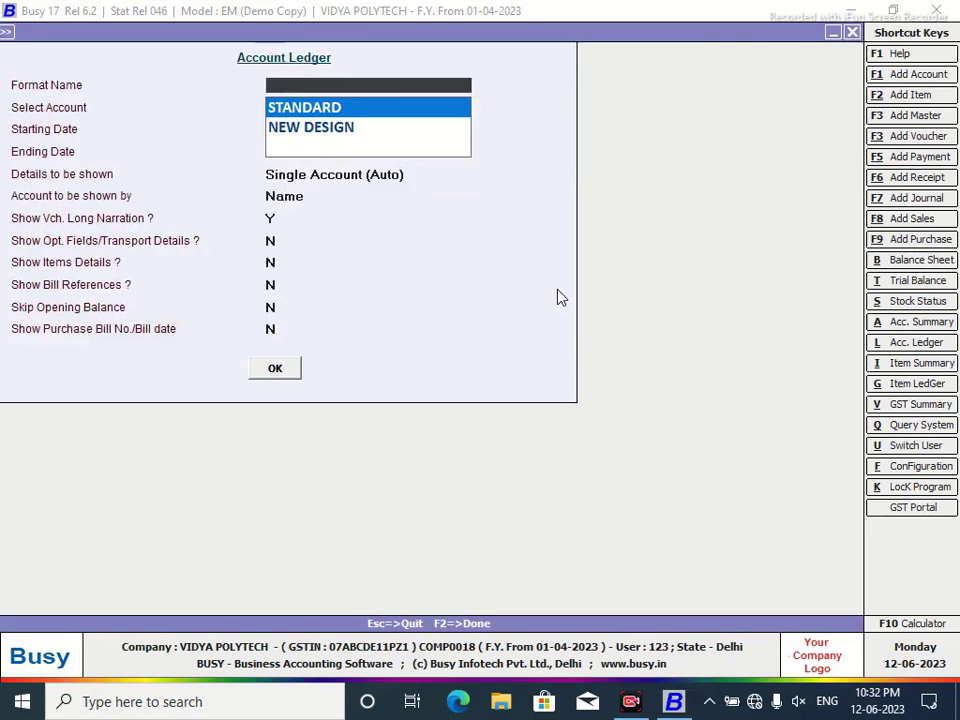
key(Down)
key(Return)
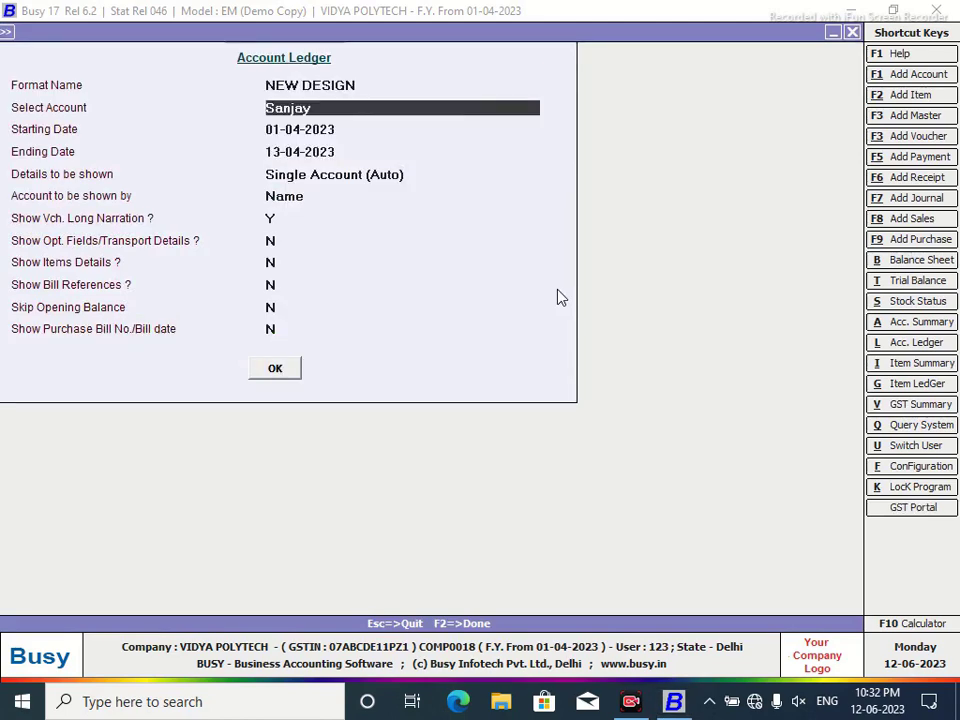
click(274, 368)
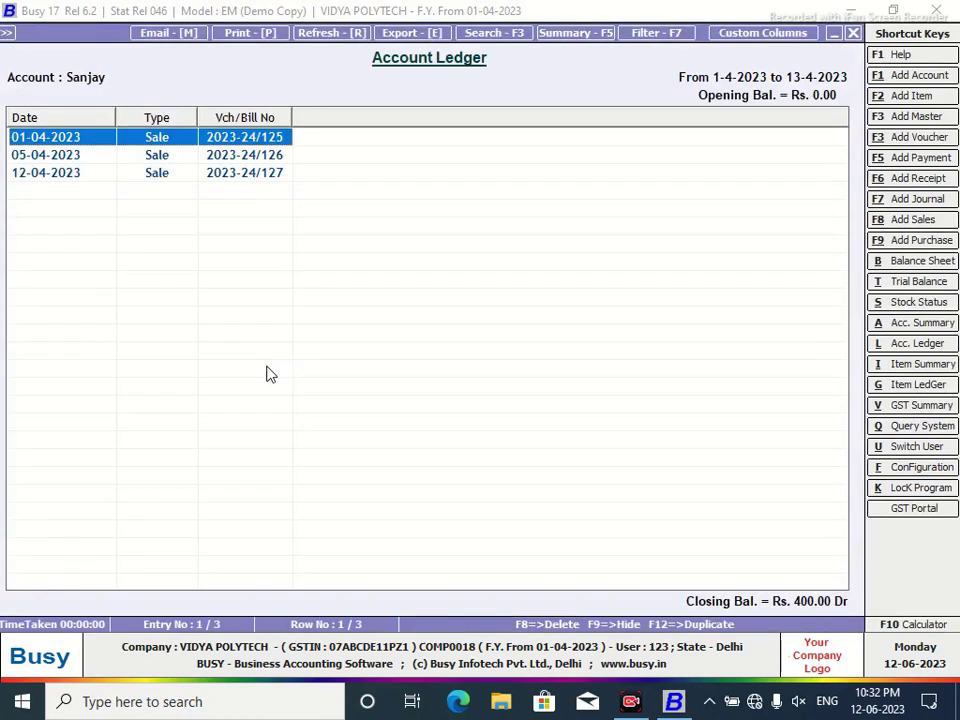
Add a text column MONTH after Date, filled from SQL query 01 with parameter VC.
click(740, 33)
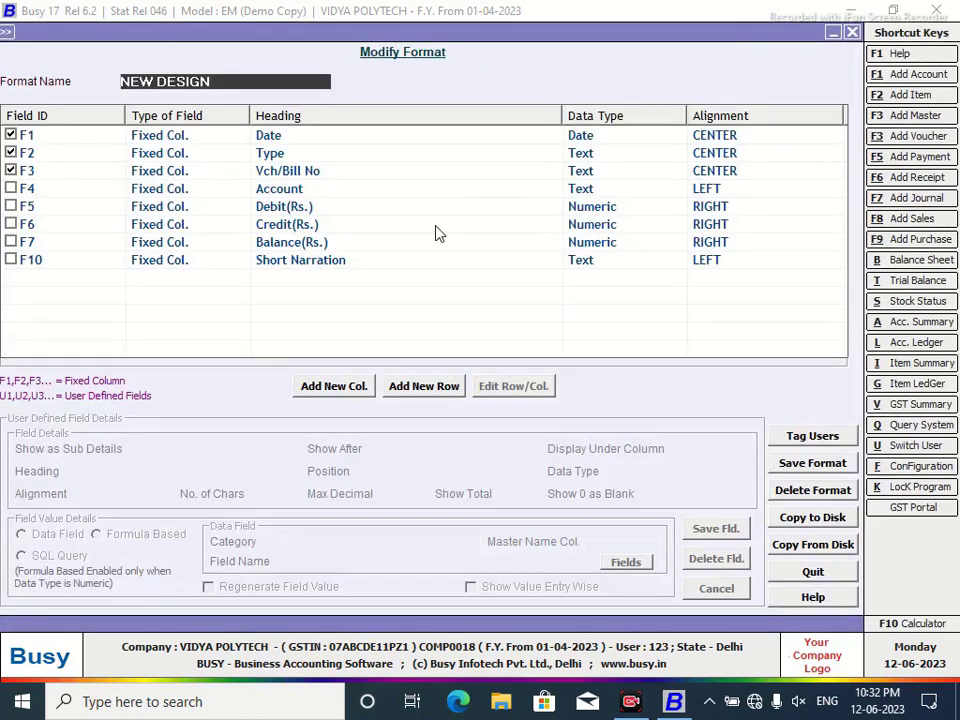
click(342, 391)
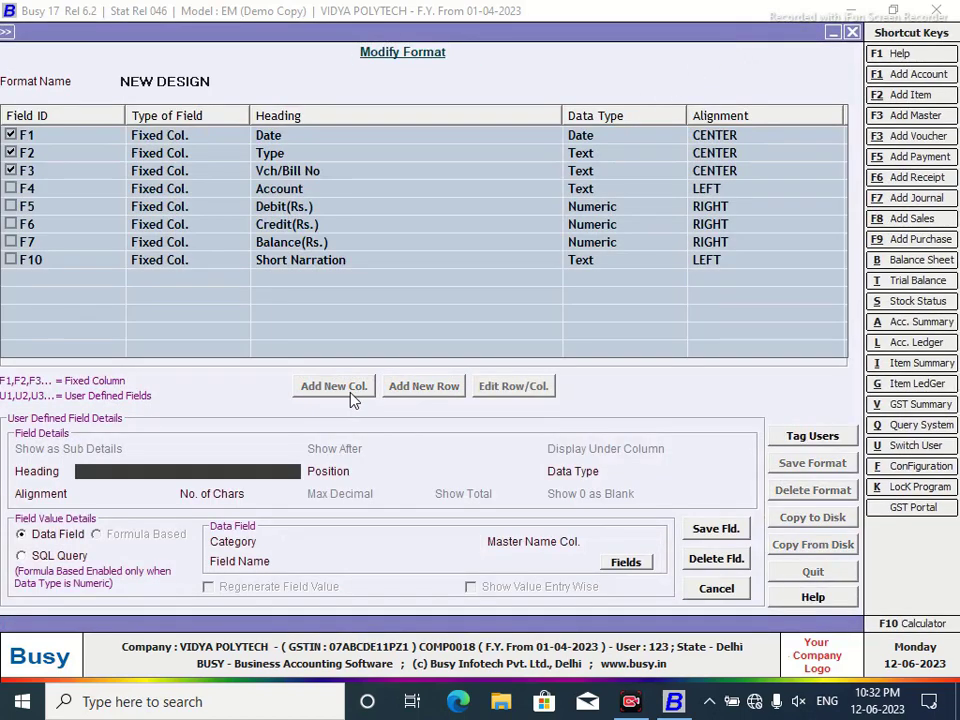
text(MONTH)
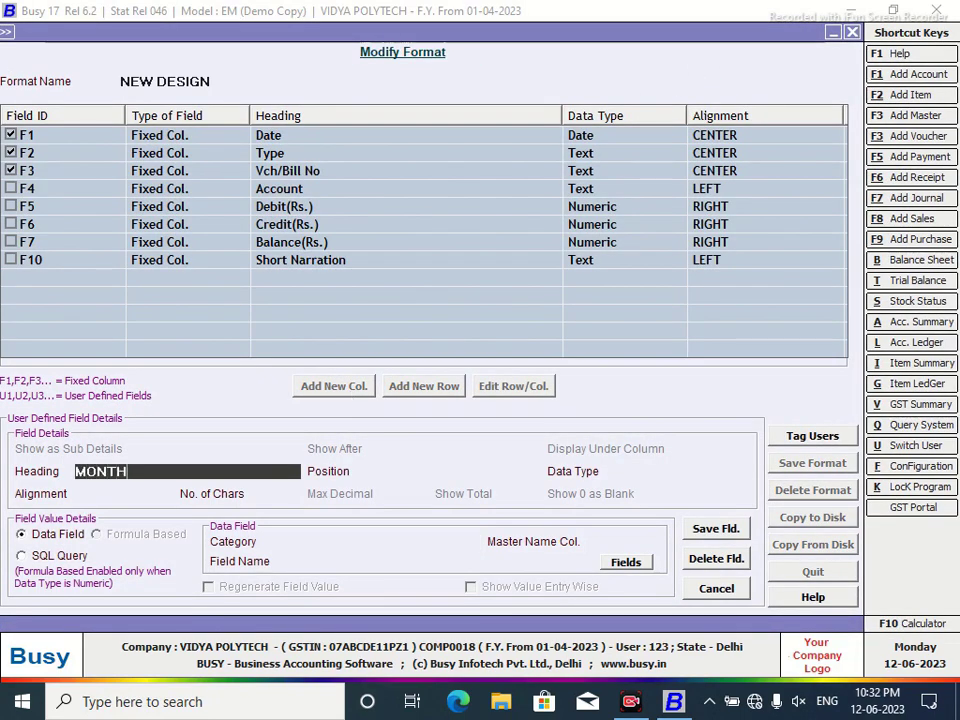
key(Return)
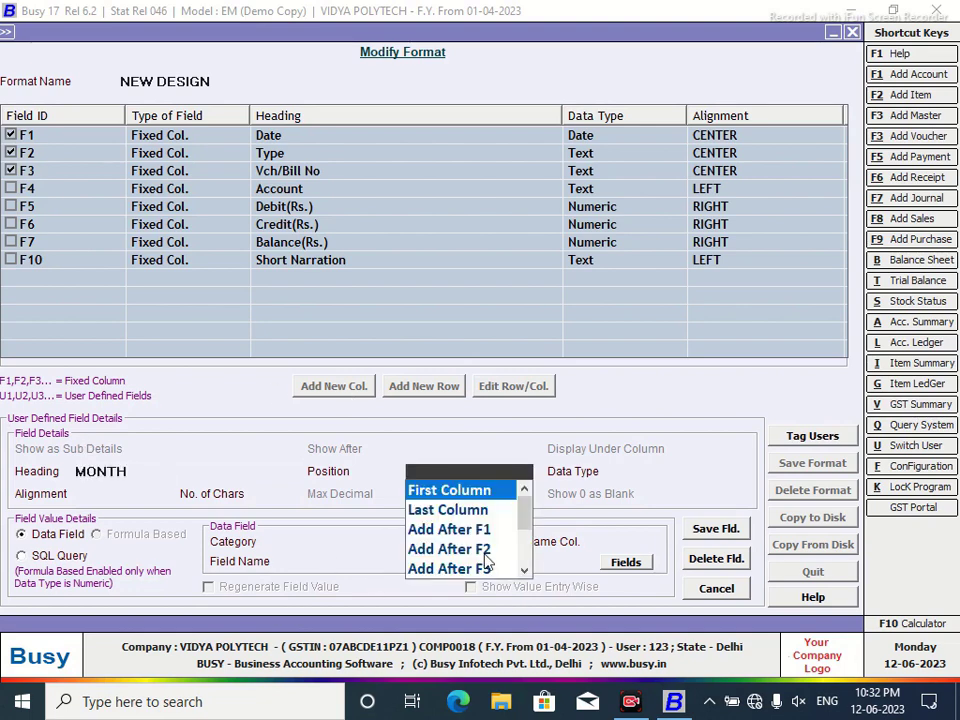
click(470, 536)
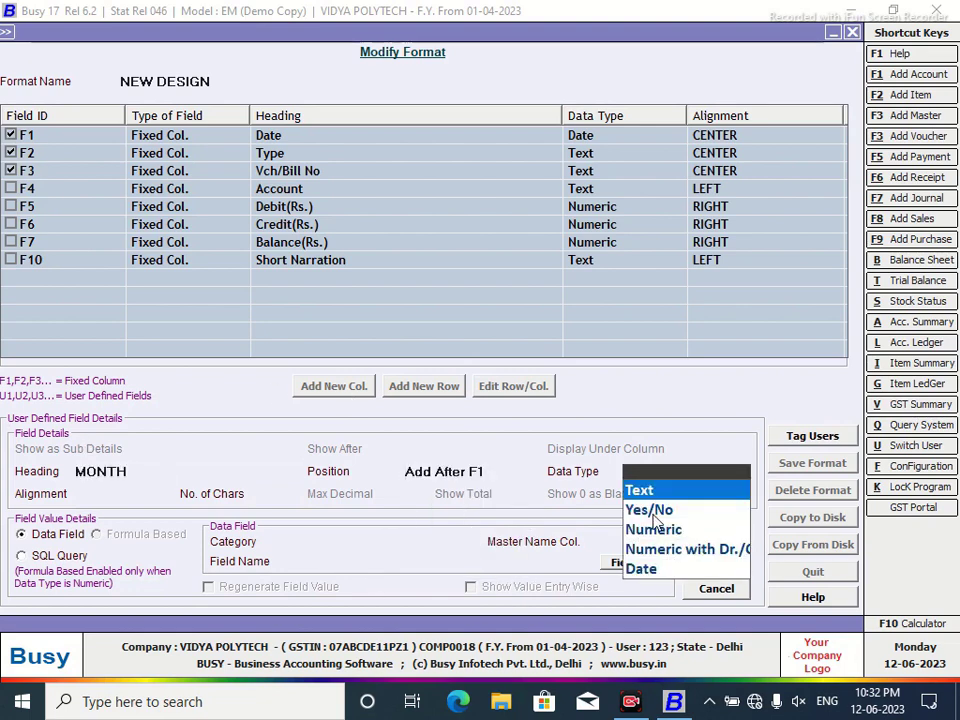
key(Return)
key(Return)
key(Down)
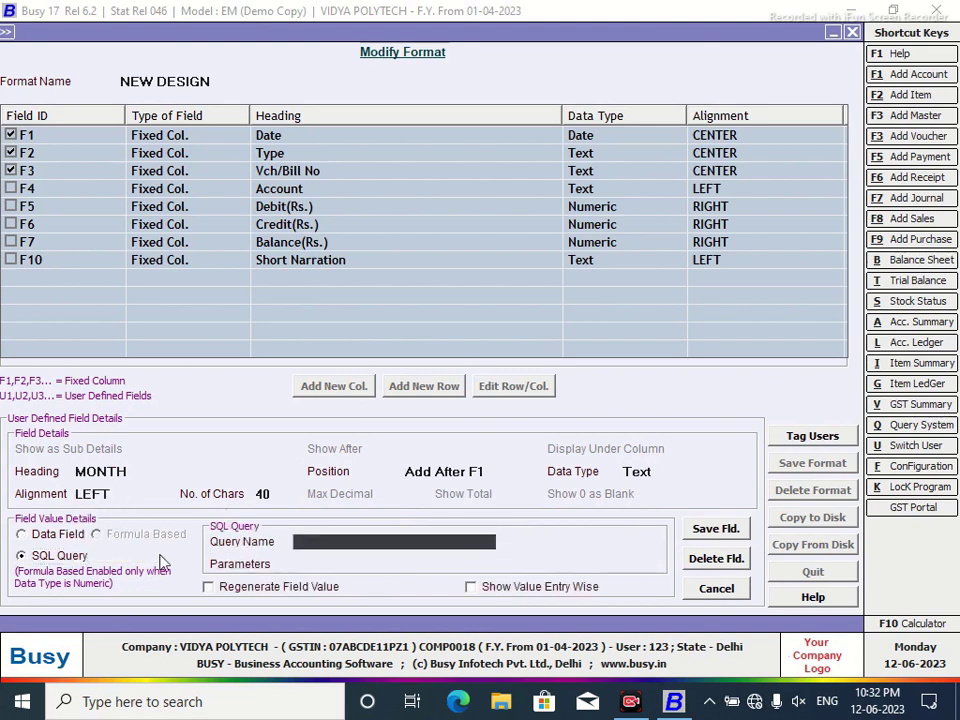
text(01)
key(Return)
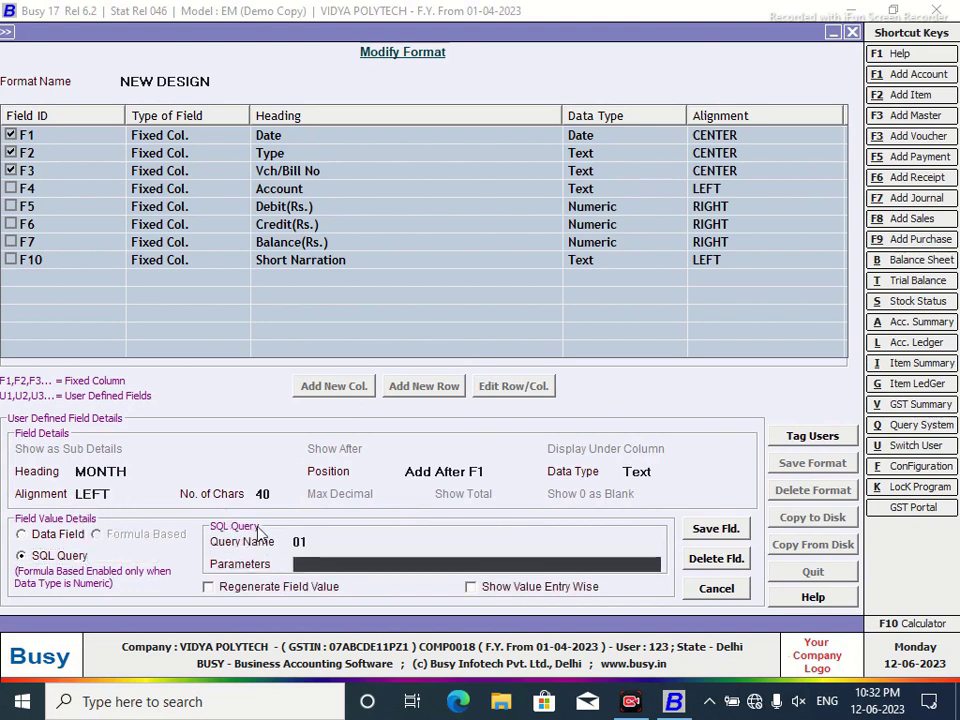
text(VC)
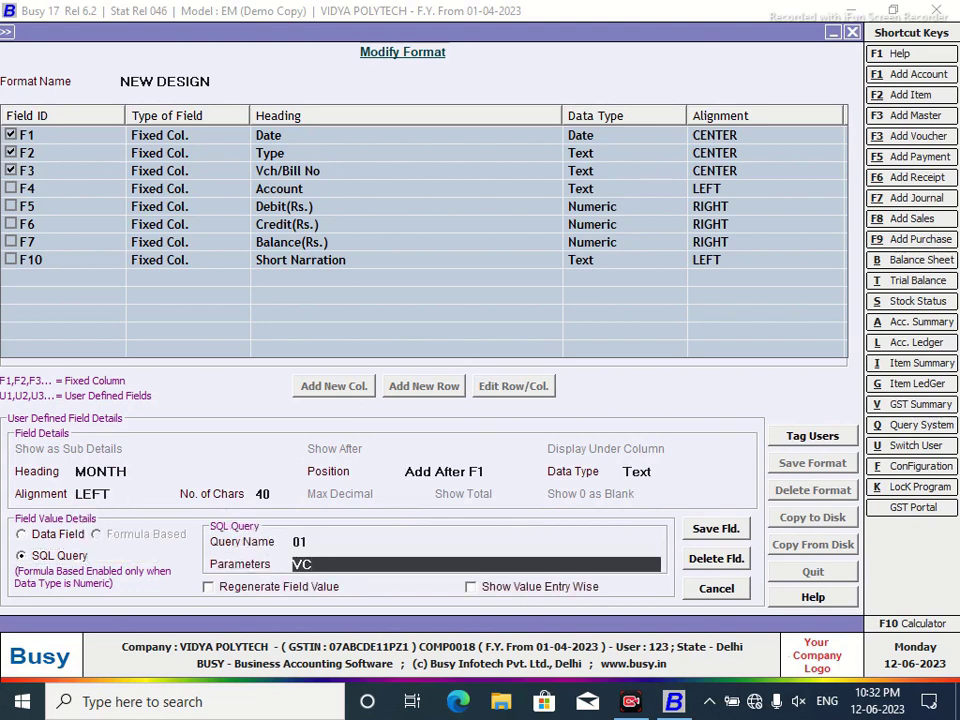
Save the MONTH column and the NEW DESIGN format.
click(698, 534)
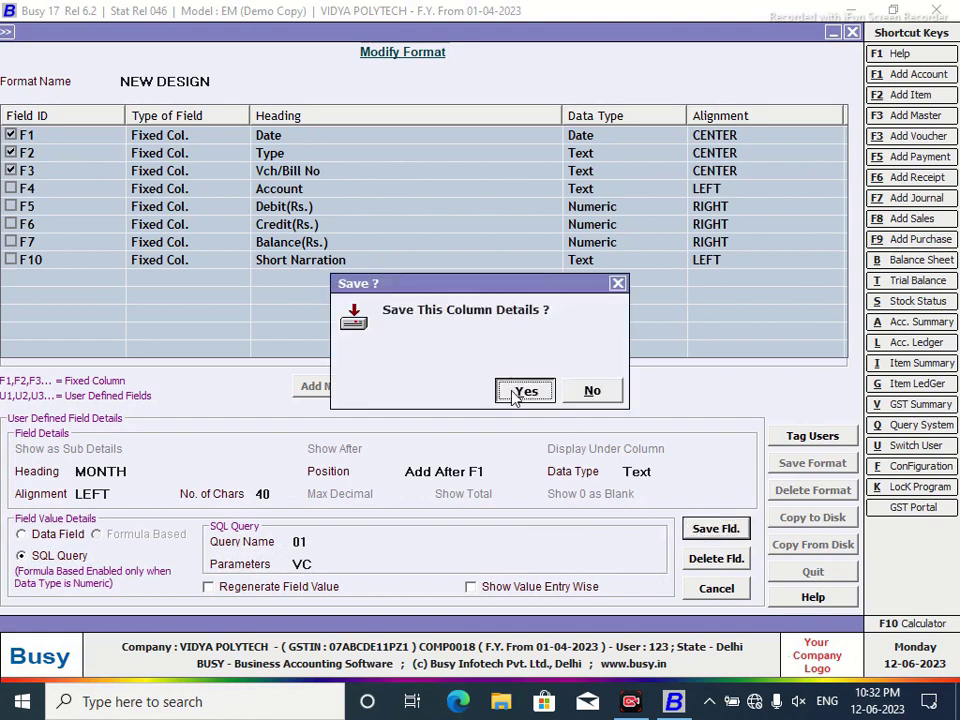
click(522, 330)
click(816, 466)
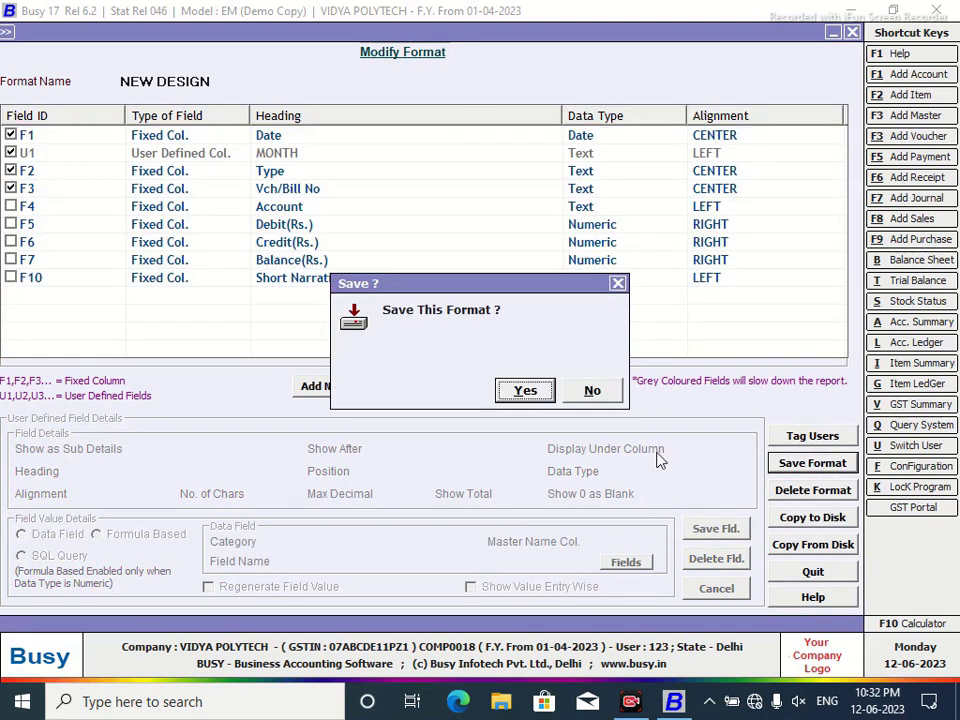
click(525, 390)
click(591, 387)
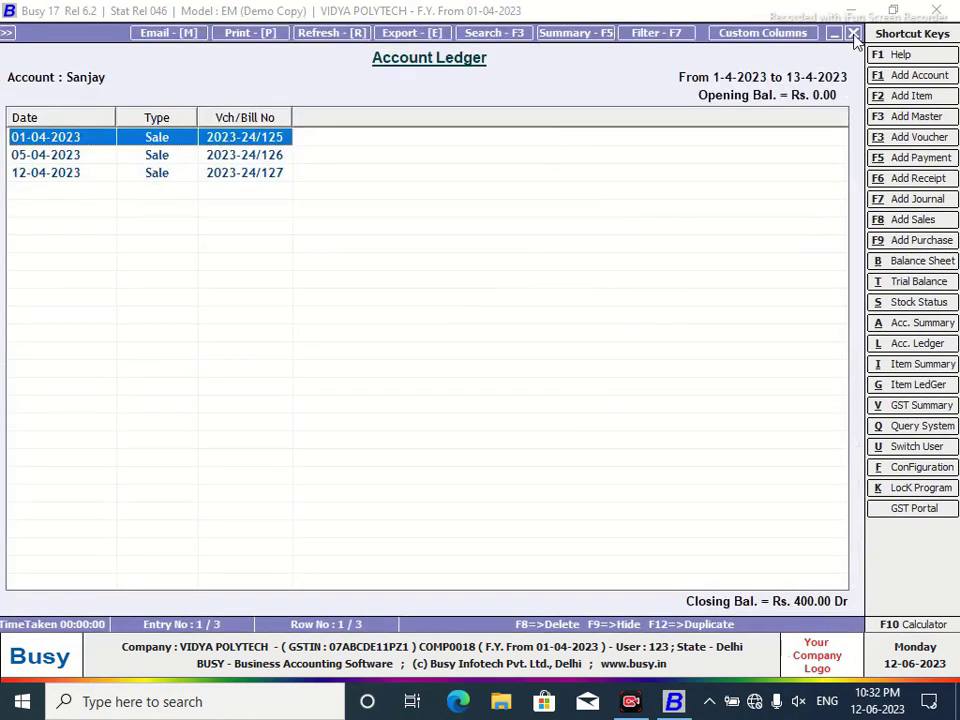
Reload the ledger and narrow the MONTH and Vch/Bill No columns.
click(852, 33)
click(274, 370)
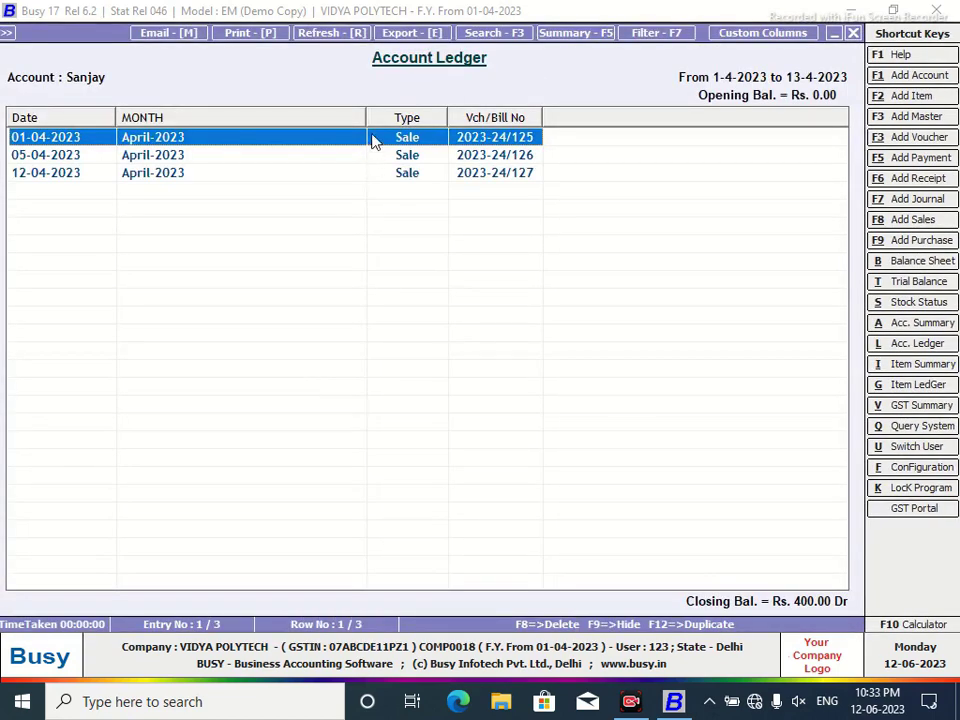
drag(365, 112, 206, 157)
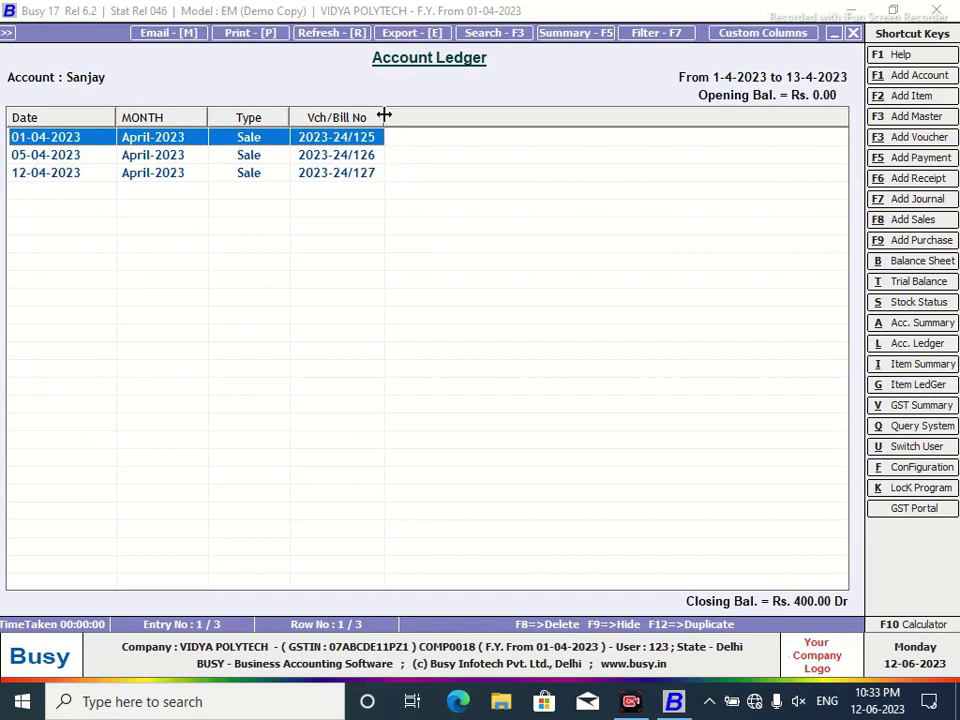
drag(384, 116, 381, 116)
key(Escape)
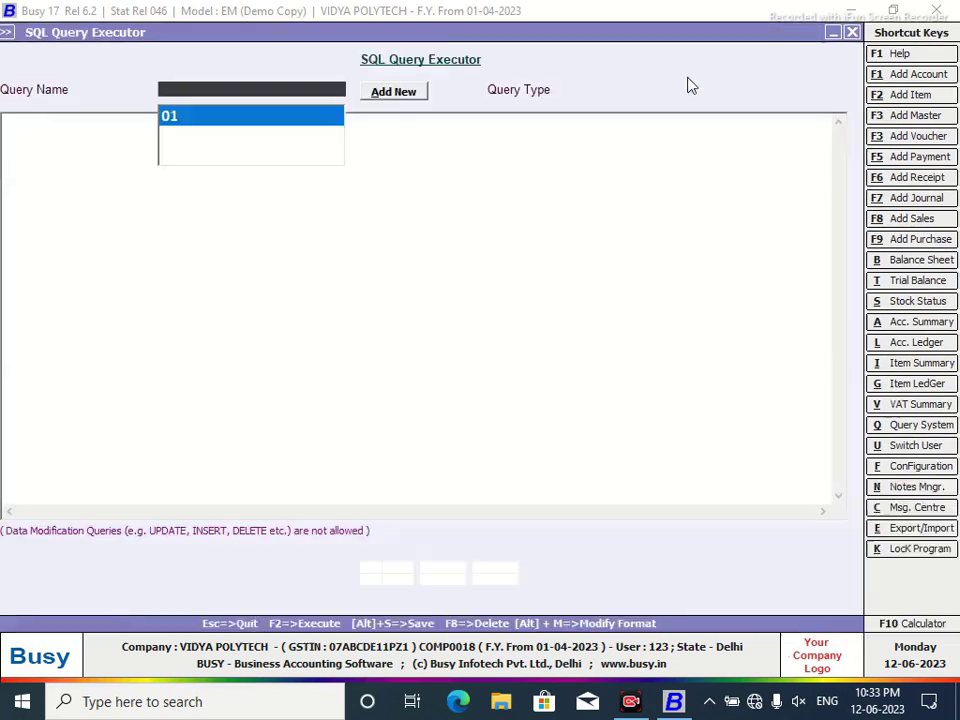
Add a new SQL query named 02.
click(395, 93)
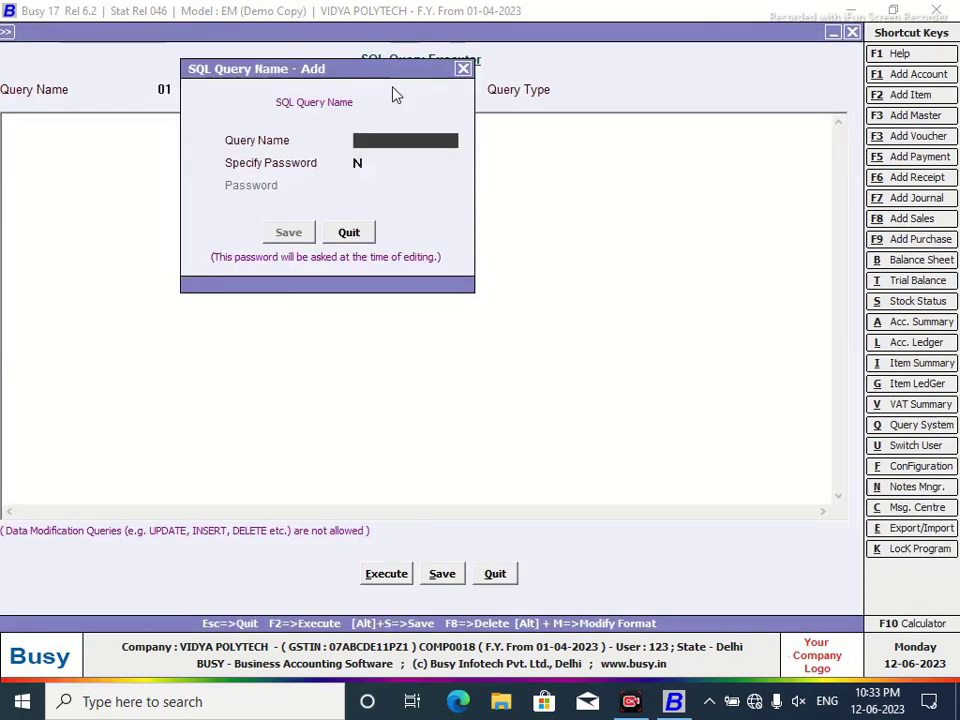
text(02)
click(308, 233)
Write 'Select (Select GSTno from MasterAddressInfo as M2 Where M2.MasterCode=Tran1.MasterCode1)'.
click(141, 146)
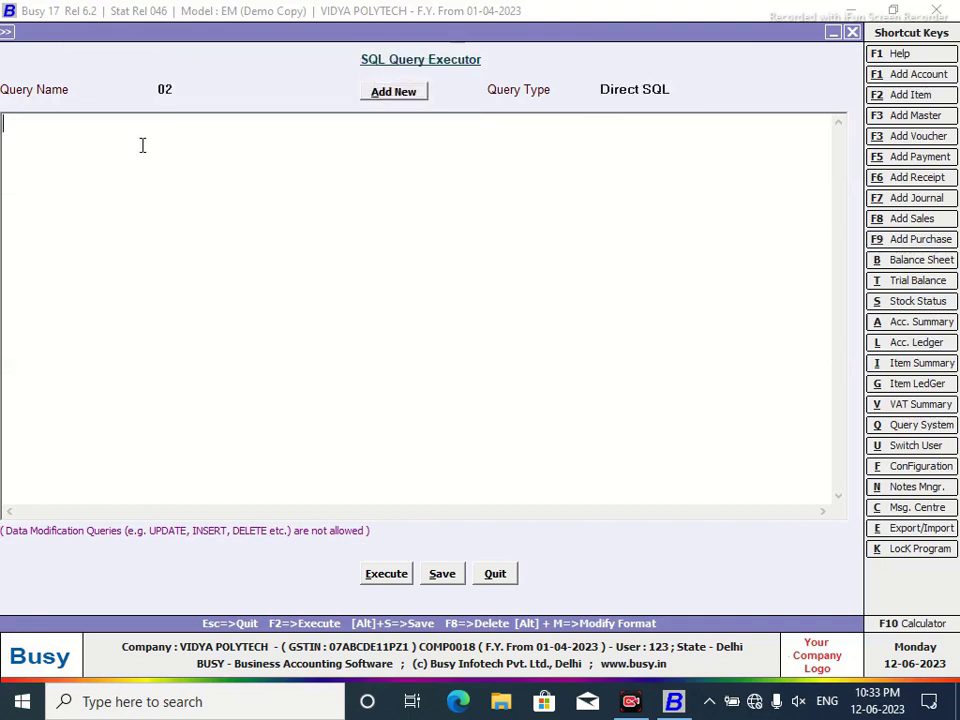
text(Select)
key(Return)
text(()
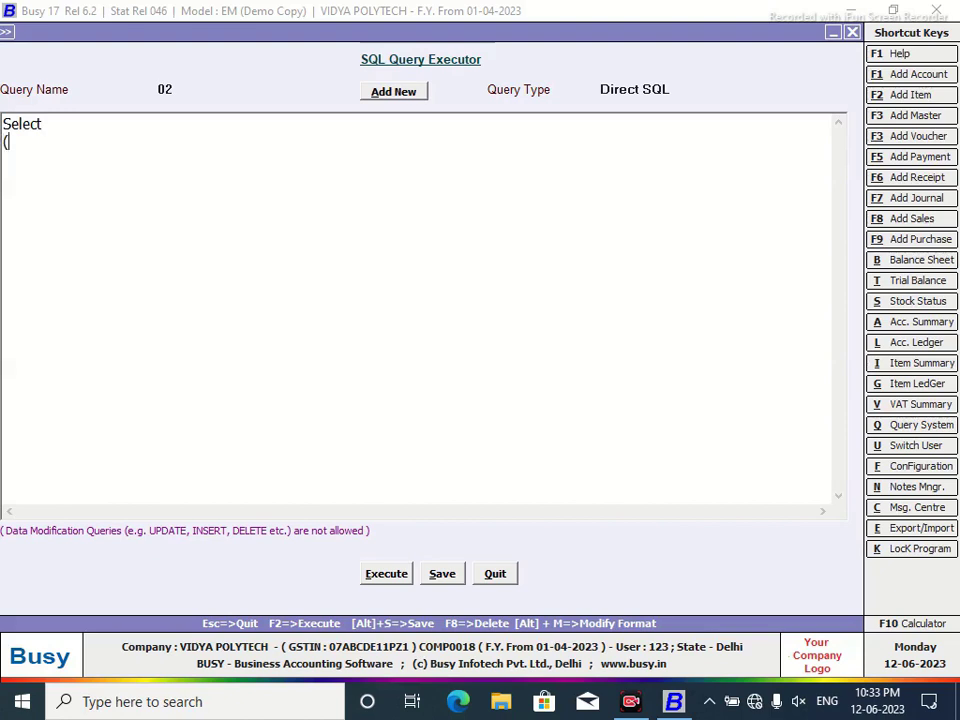
text(Select GSTn)
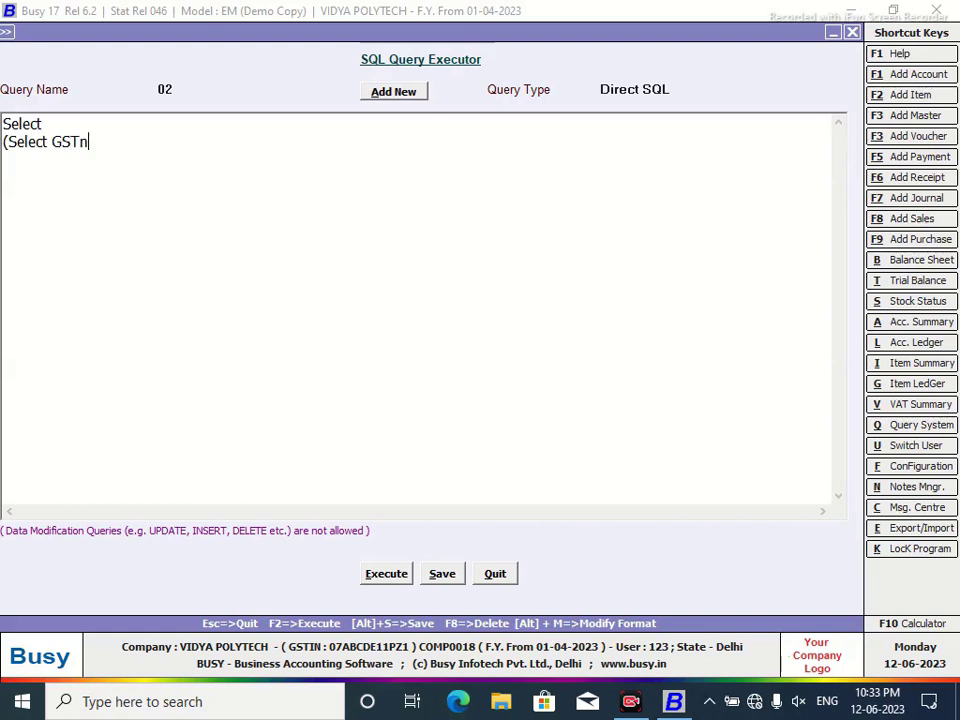
text(o f rom)
key(BackSpace)
key(BackSpace)
key(BackSpace)
key(BackSpace)
text(rom MasterAddres)
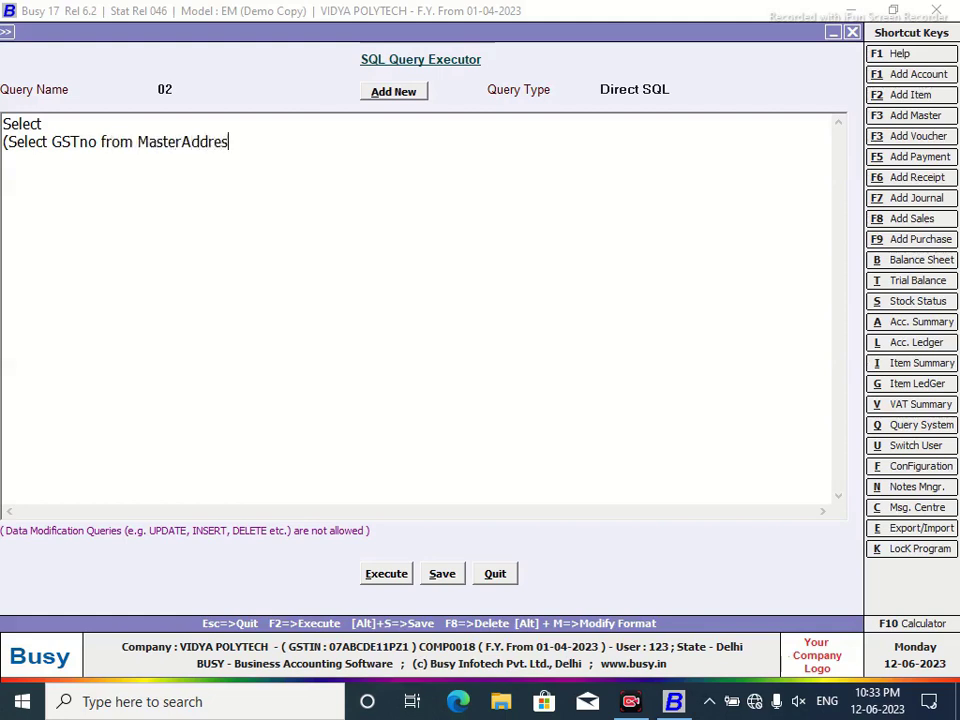
text(sInfo as M2)
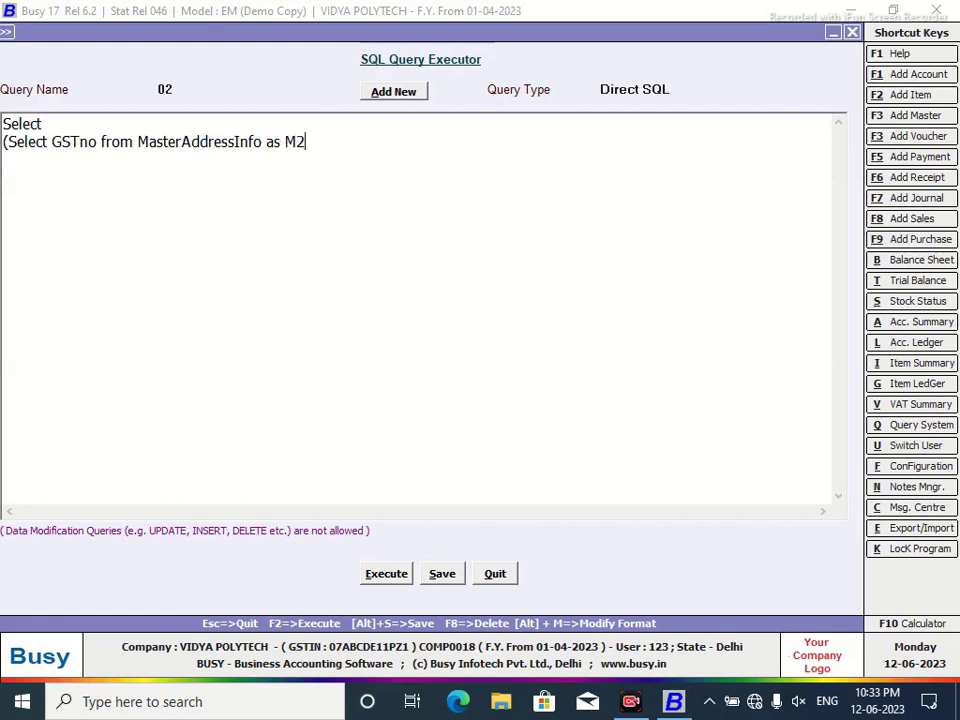
text( w)
key(BackSpace)
text(Where M2.)
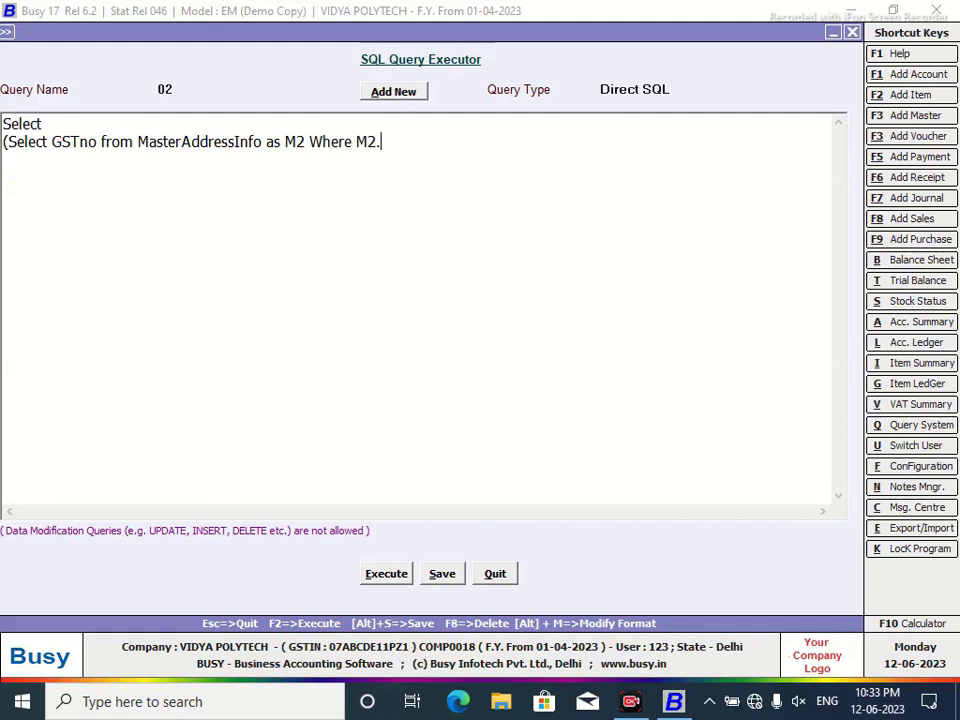
text(MasterCode=)
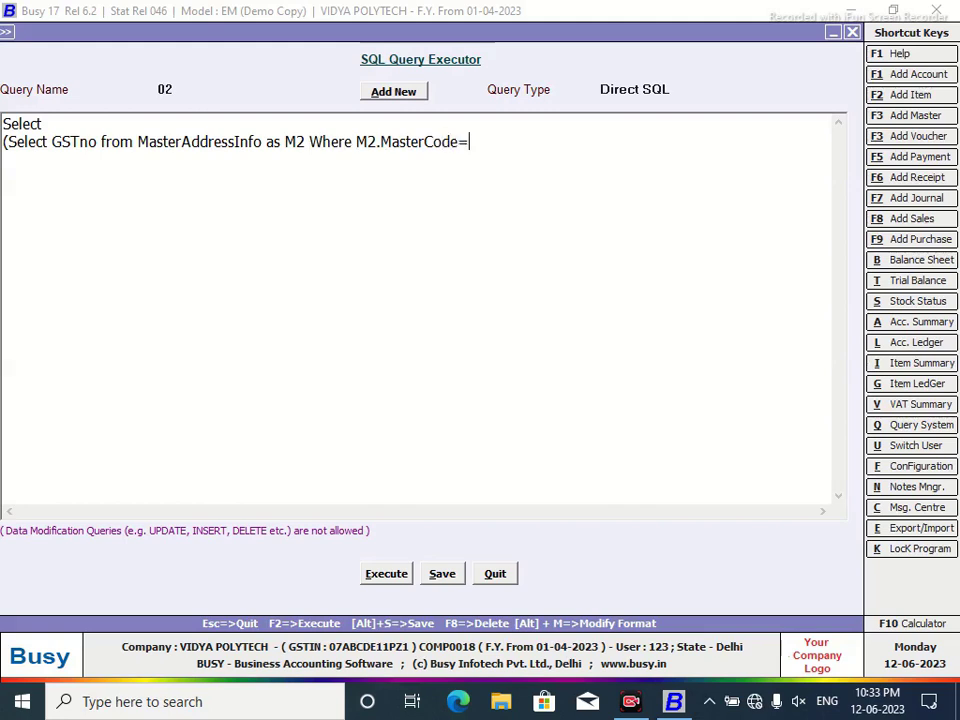
text(Tran1.Vch)
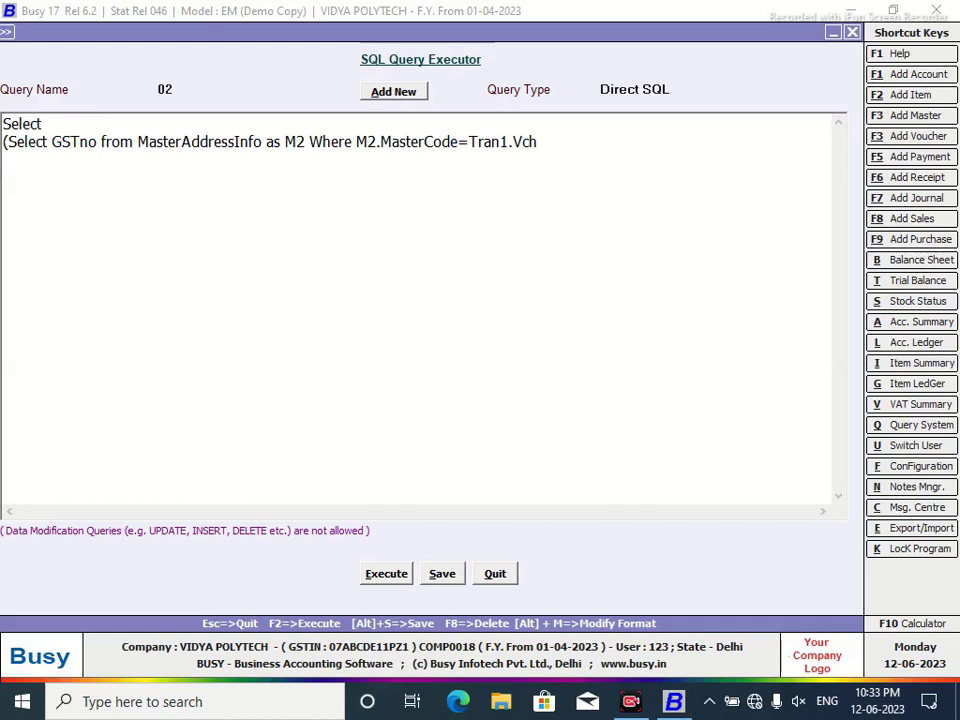
key(BackSpace)
key(BackSpace)
key(BackSpace)
text(MasterCode)
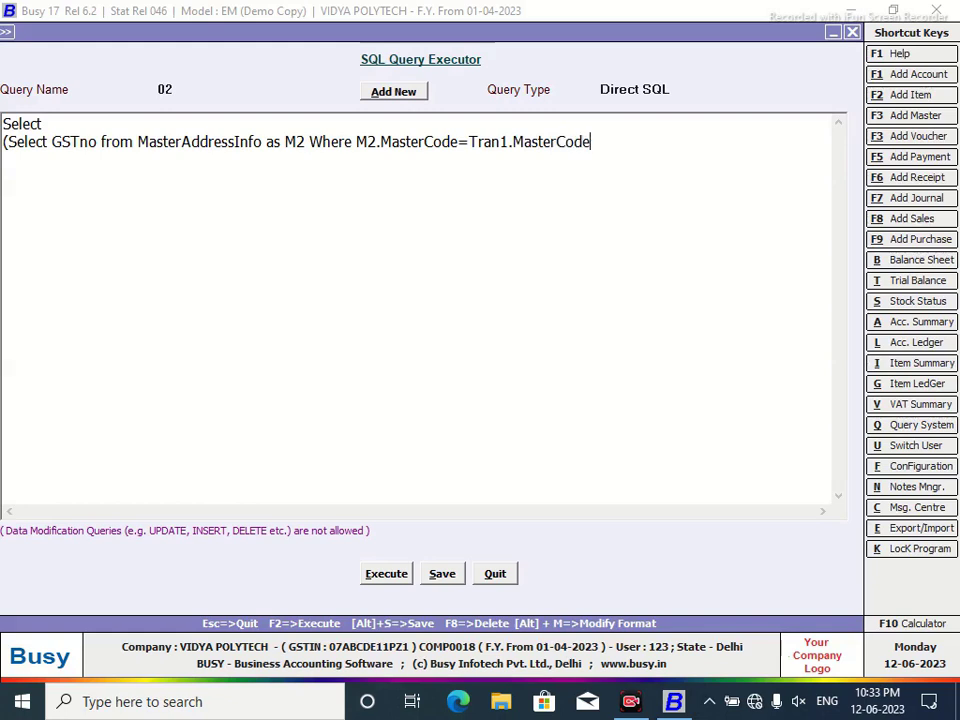
text(1))
key(Return)
text(from Tran)
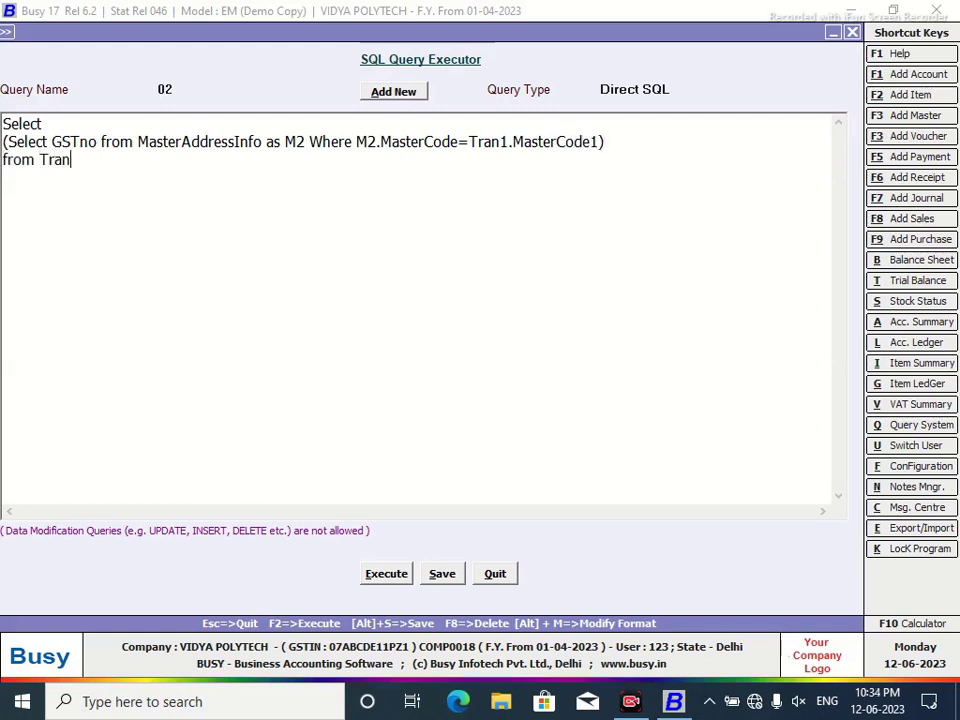
text(1)
key(Return)
text(Where Tran1)
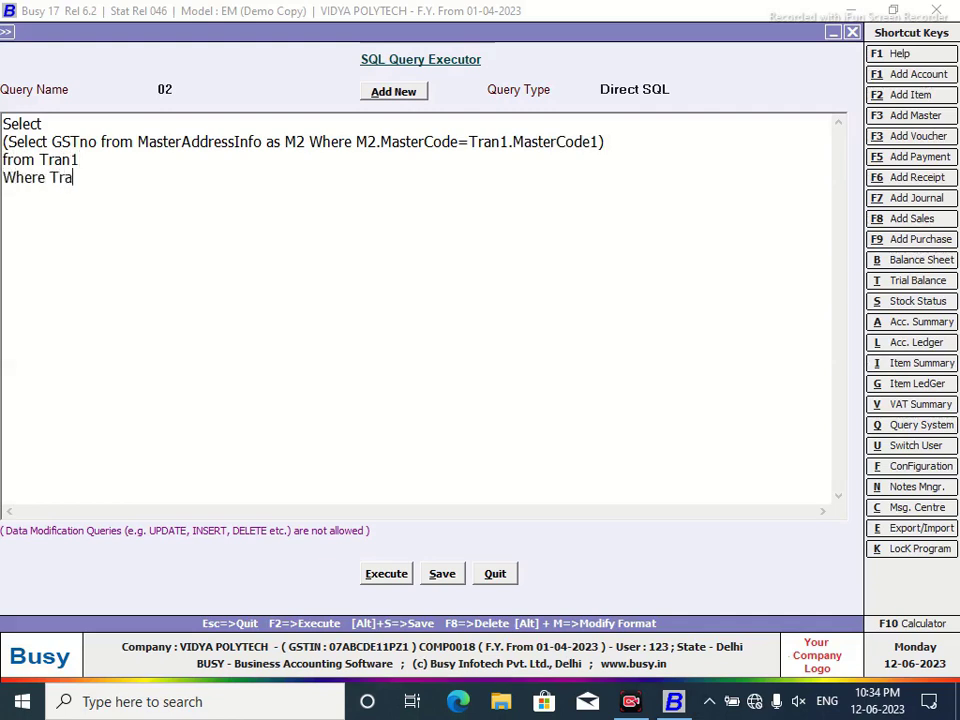
text(VchCode)
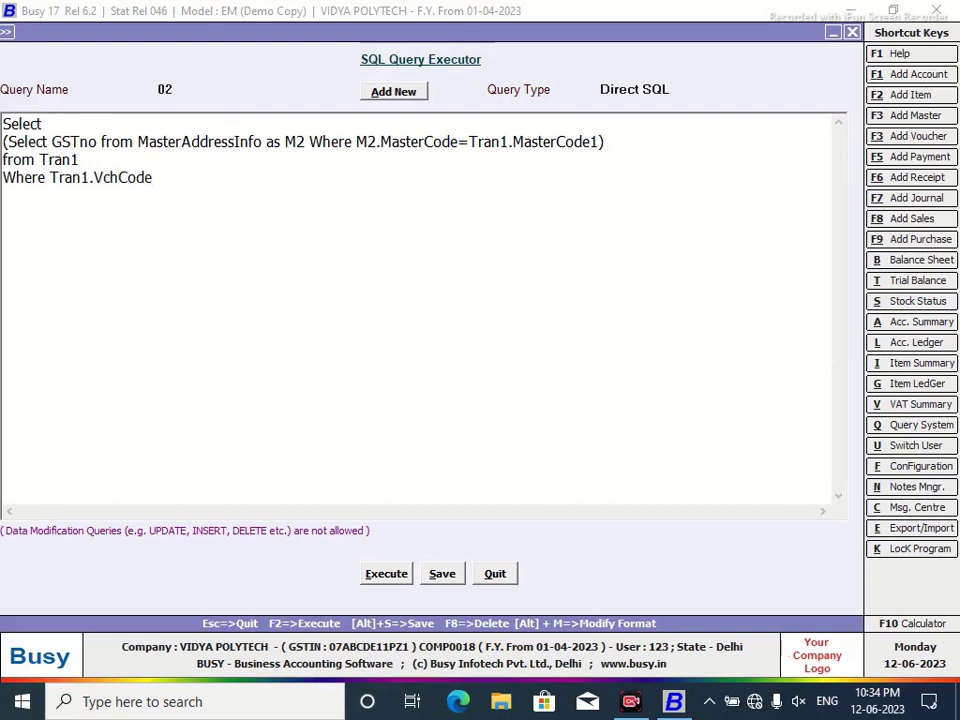
text(=@P1@)
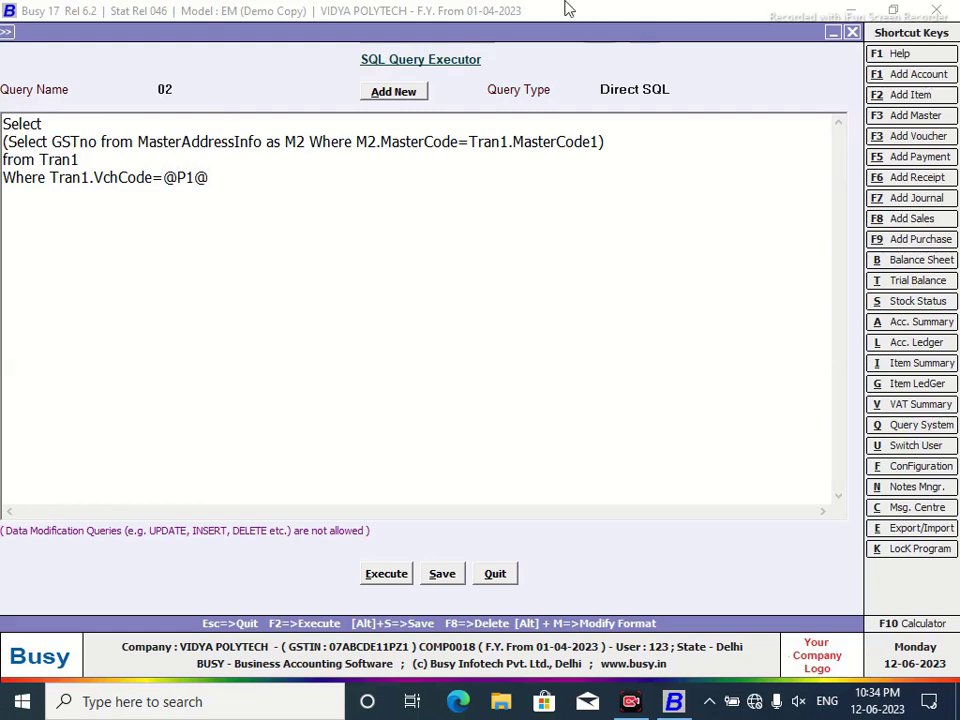
Set query 02's type to Custom Column and save it.
click(680, 89)
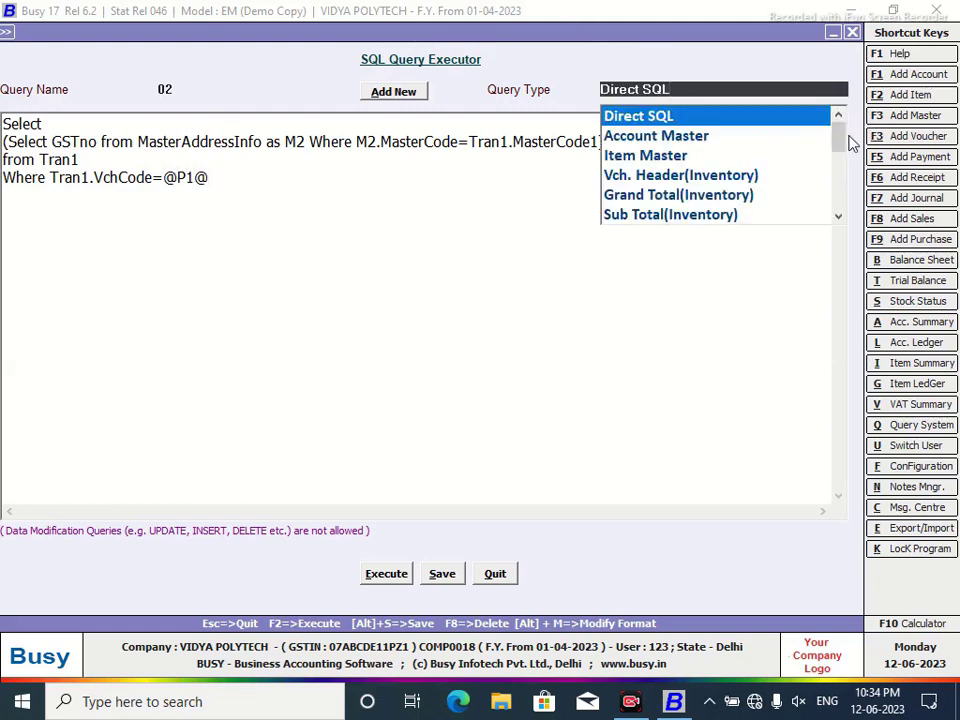
drag(840, 139, 722, 232)
click(664, 214)
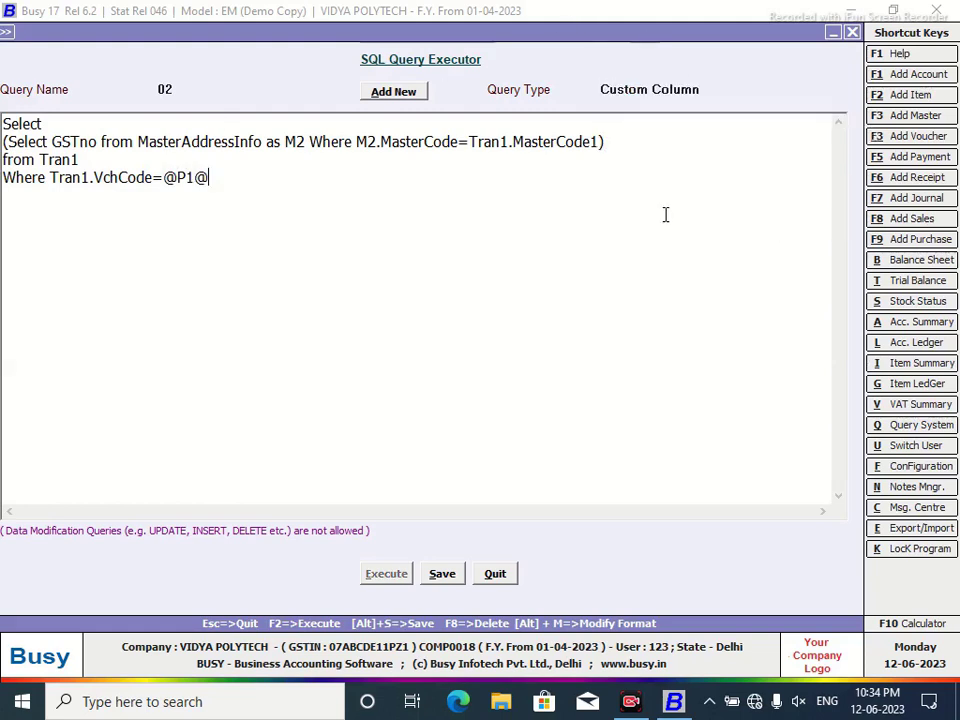
click(442, 578)
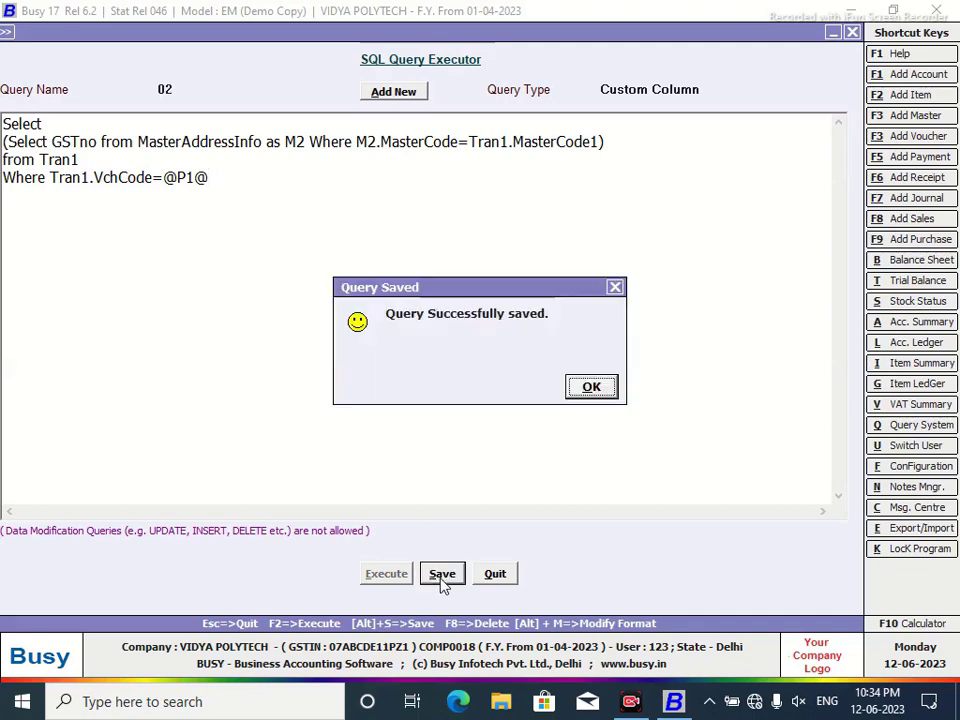
click(604, 393)
Add a text column headed GSTIN as the last column of the NEW DESIGN format.
click(494, 575)
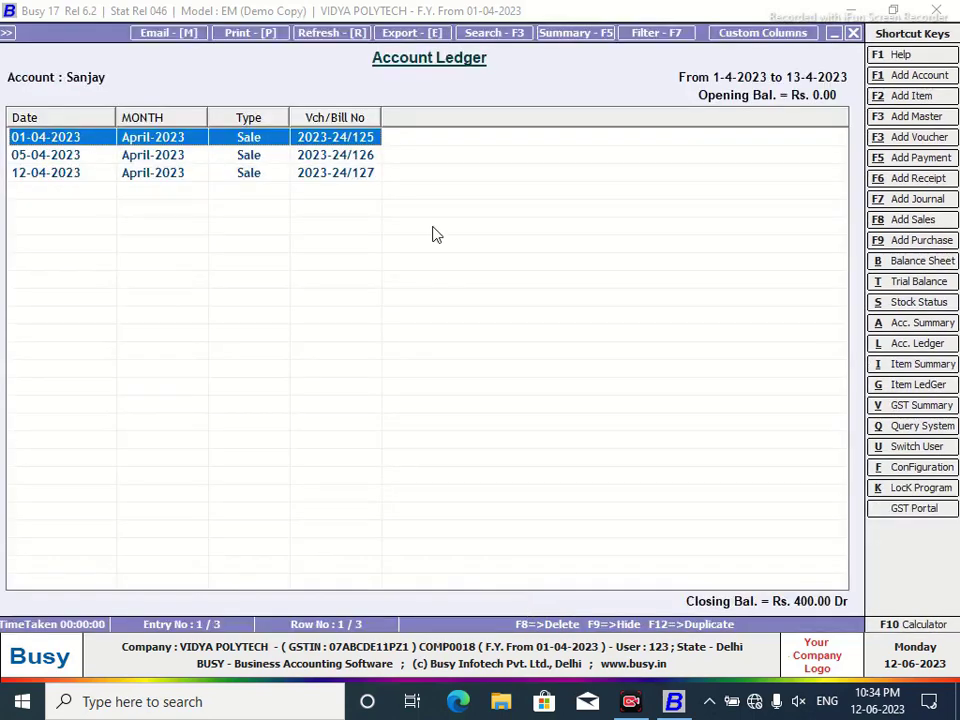
click(764, 33)
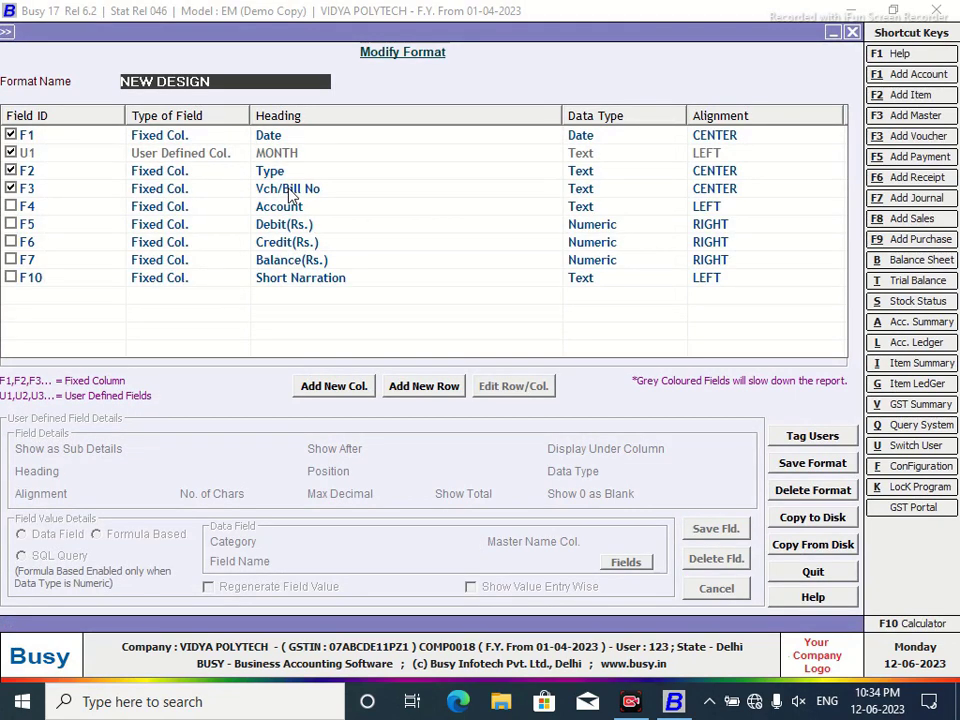
click(274, 192)
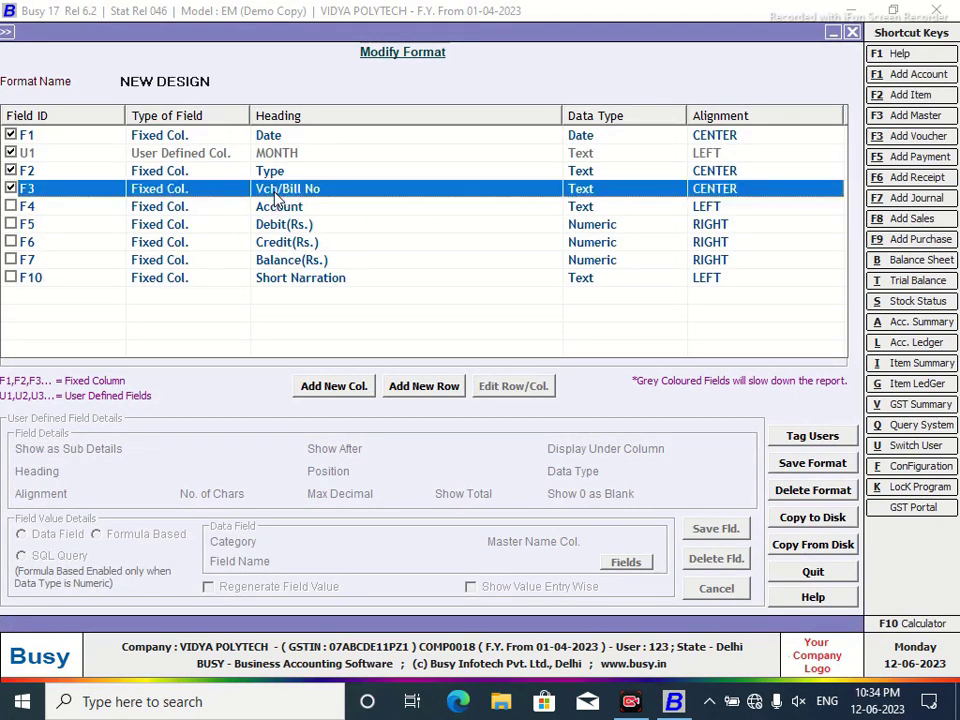
click(336, 386)
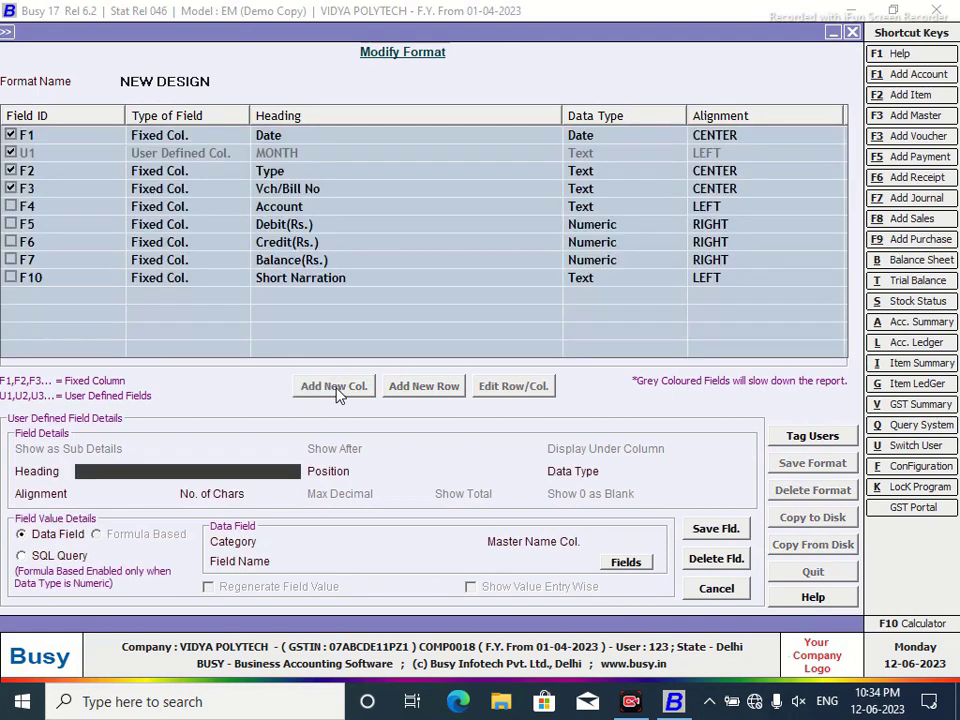
text(GSTIN)
key(Return)
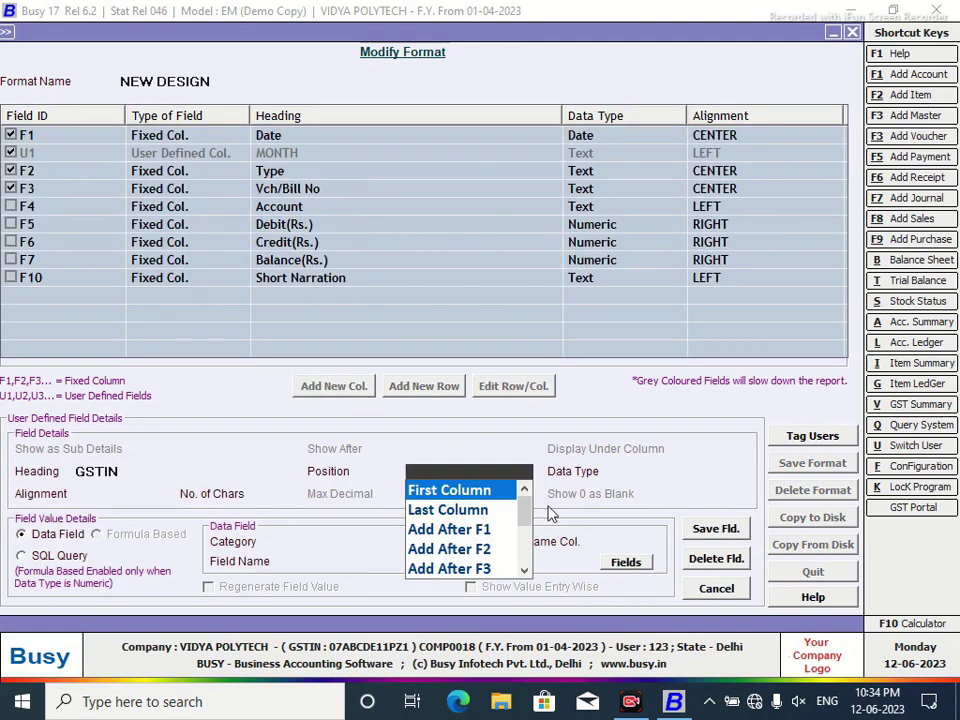
click(443, 512)
key(Return)
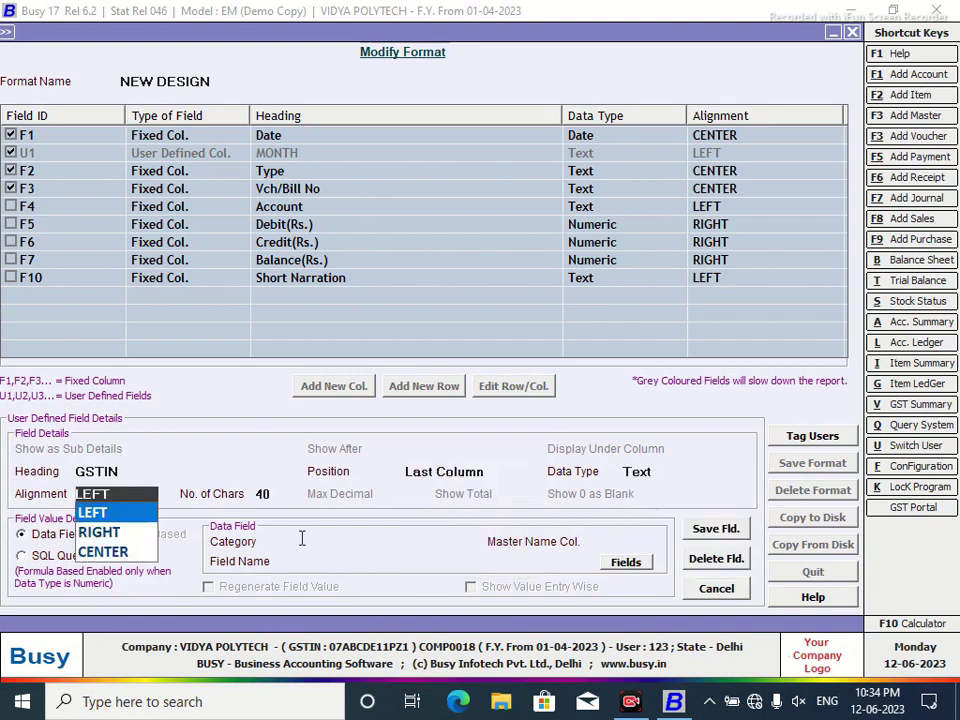
Source the GSTIN column from SQL query 02 with parameter VC and save it.
click(20, 556)
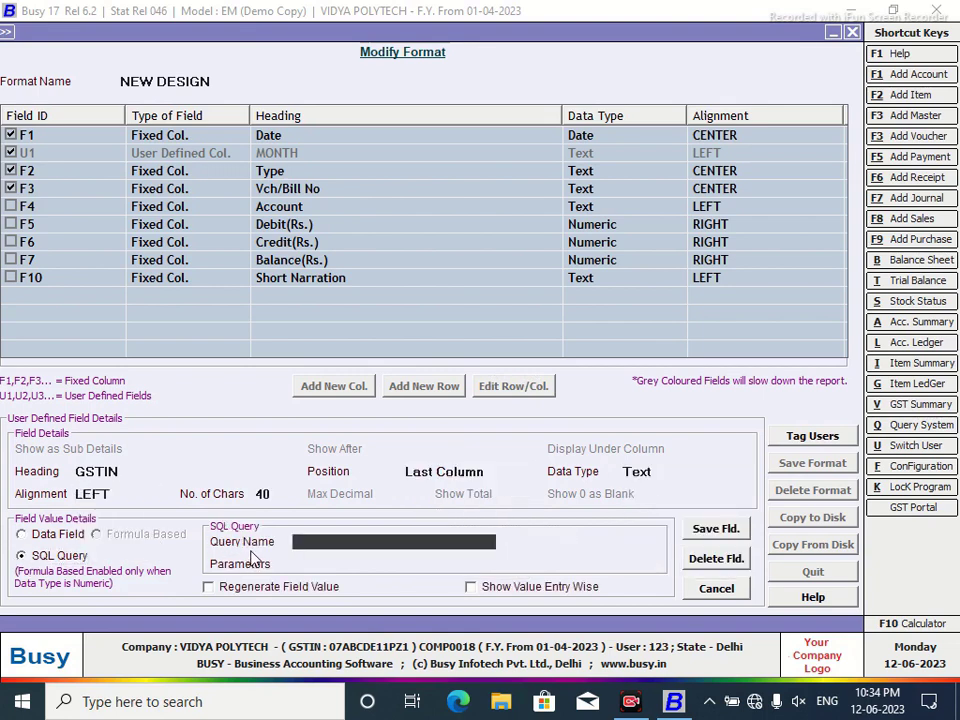
key(Return)
text(VC)
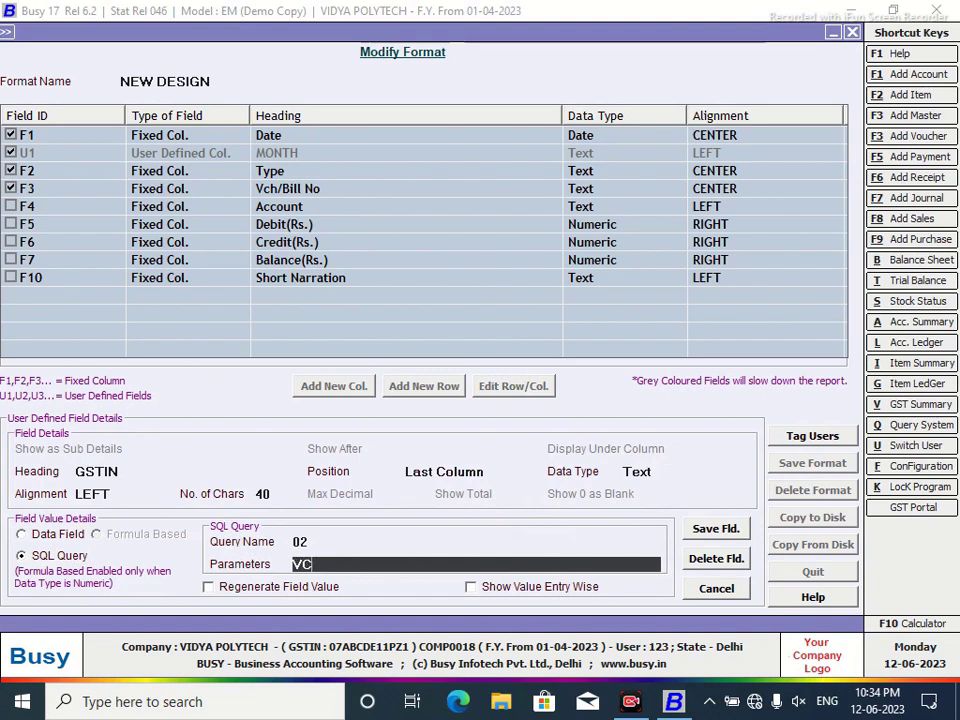
click(715, 533)
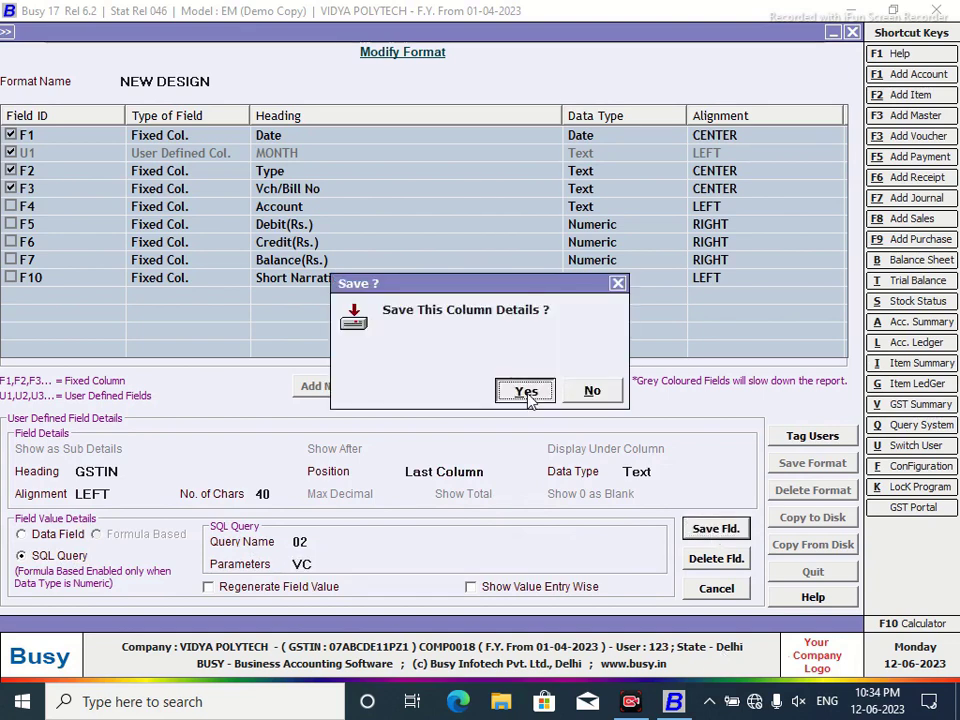
click(526, 392)
Save the NEW DESIGN format, reload the ledger and narrow the GSTIN column.
click(797, 470)
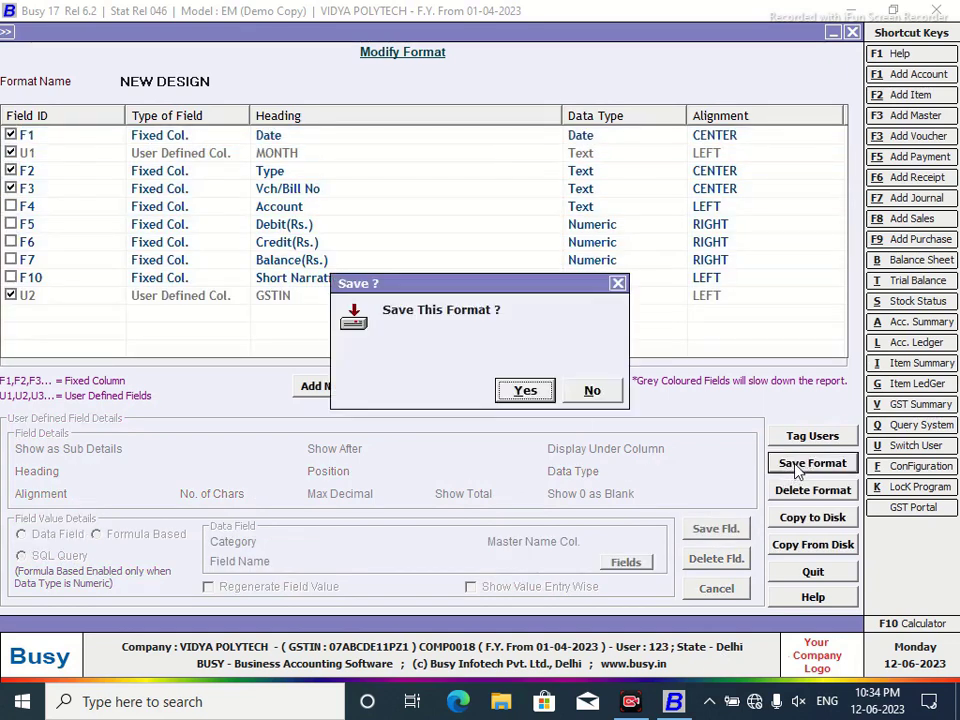
click(538, 391)
click(589, 387)
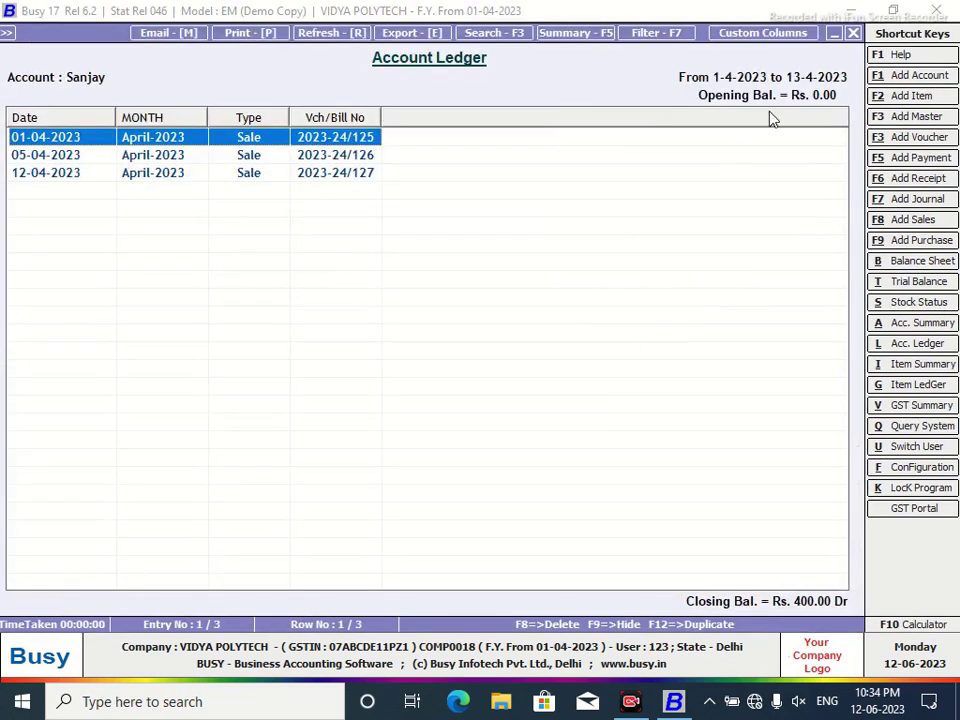
click(852, 33)
click(275, 368)
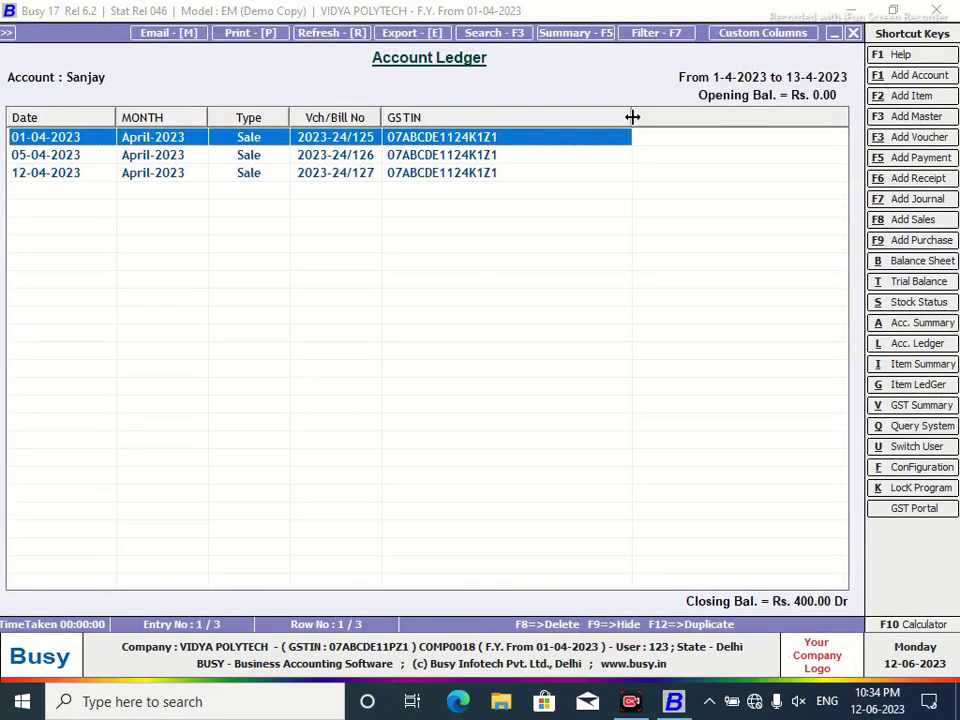
drag(632, 118, 512, 139)
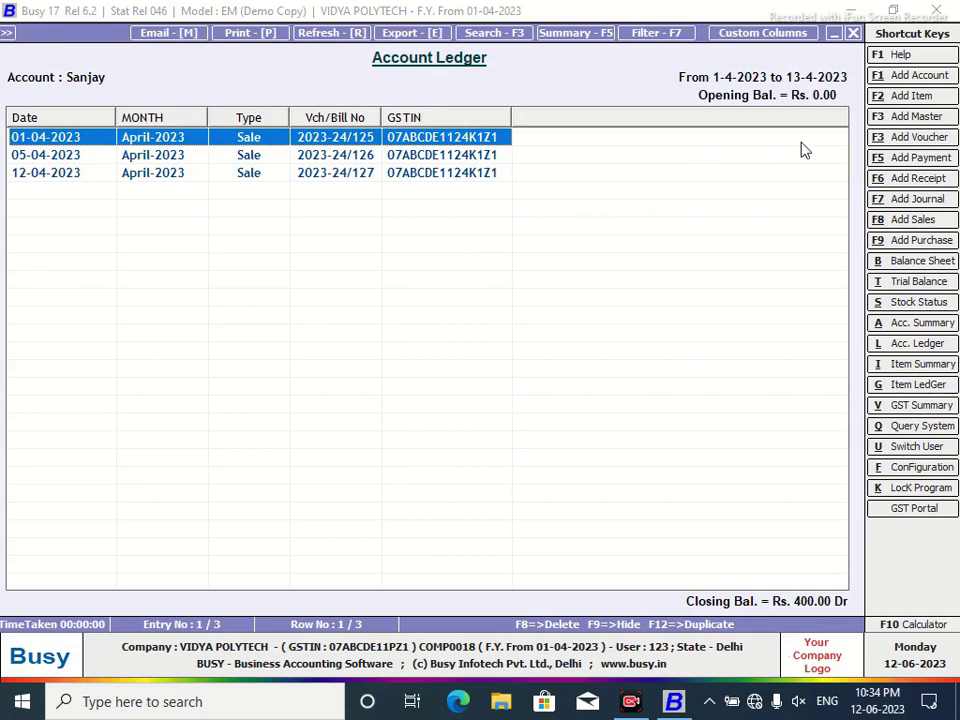
Create a new SQL query named 03.
key(q)
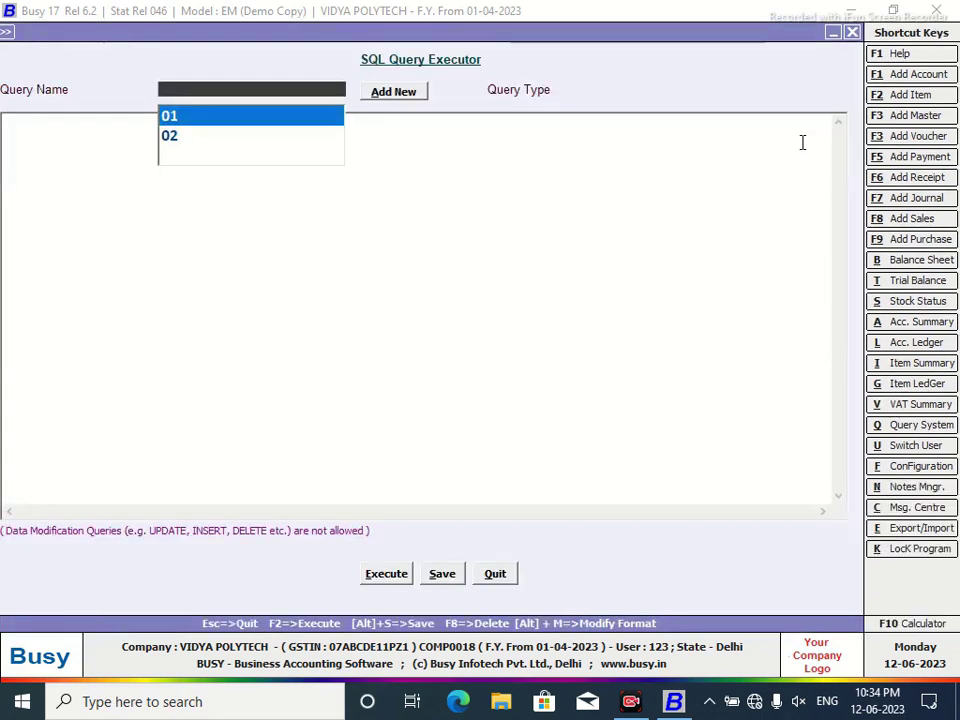
click(378, 93)
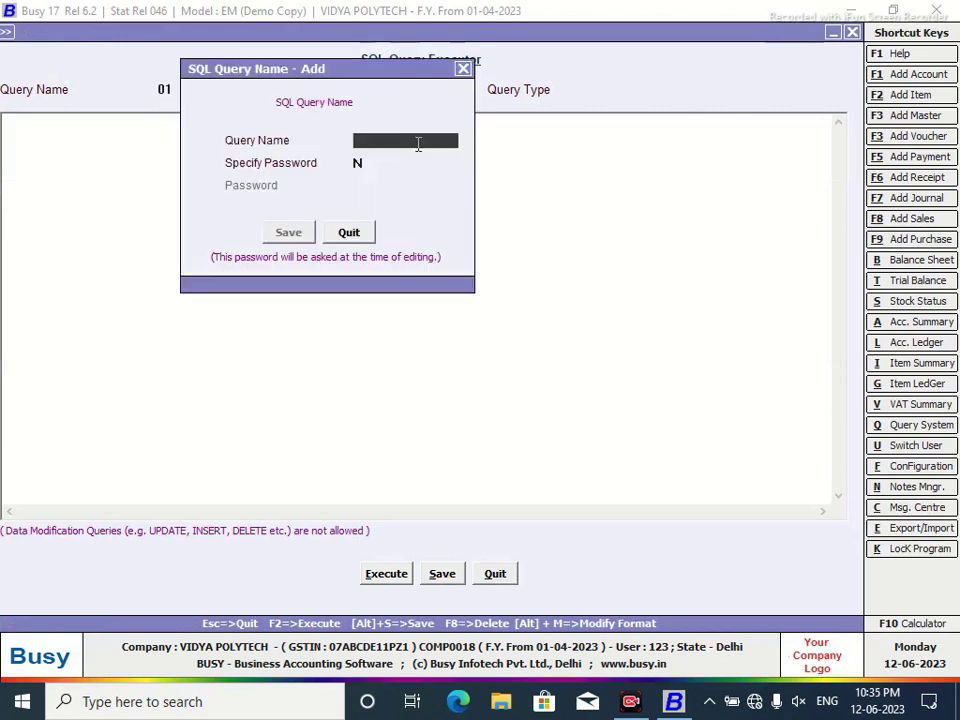
text(03)
click(289, 233)
text(s)
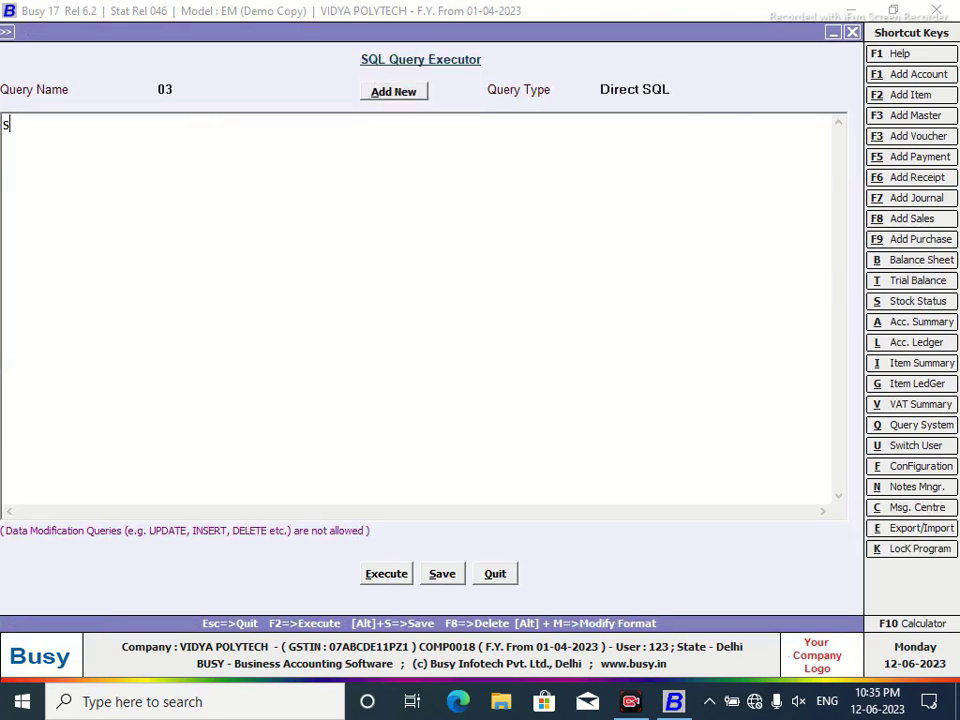
text(Select)
key(Return)
text(Tran)
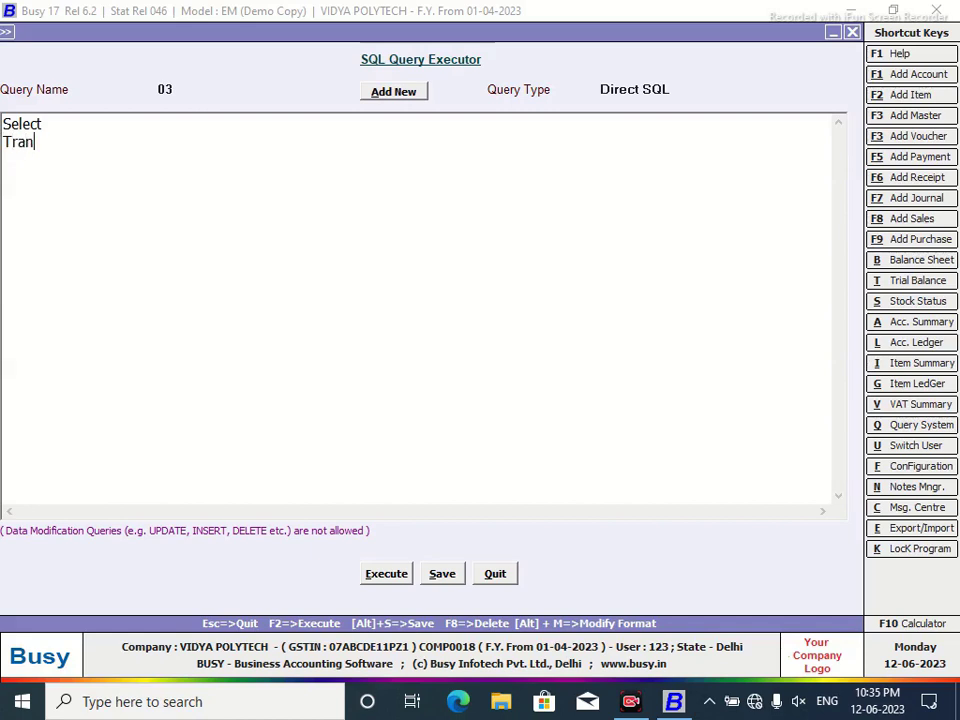
text(1.VchAmt)
key(Tab)
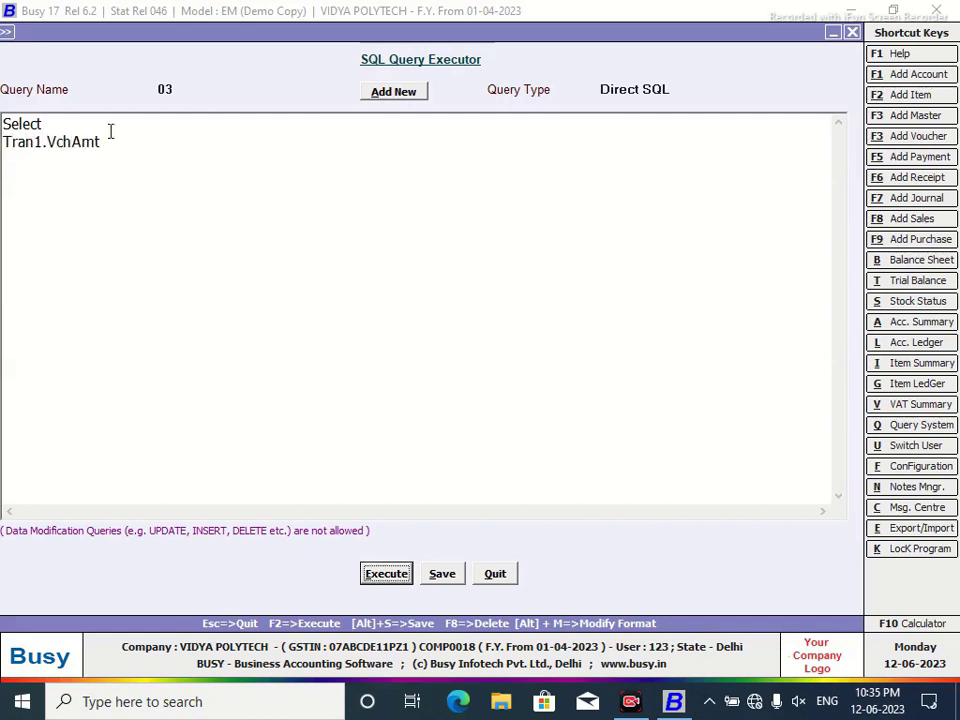
click(121, 141)
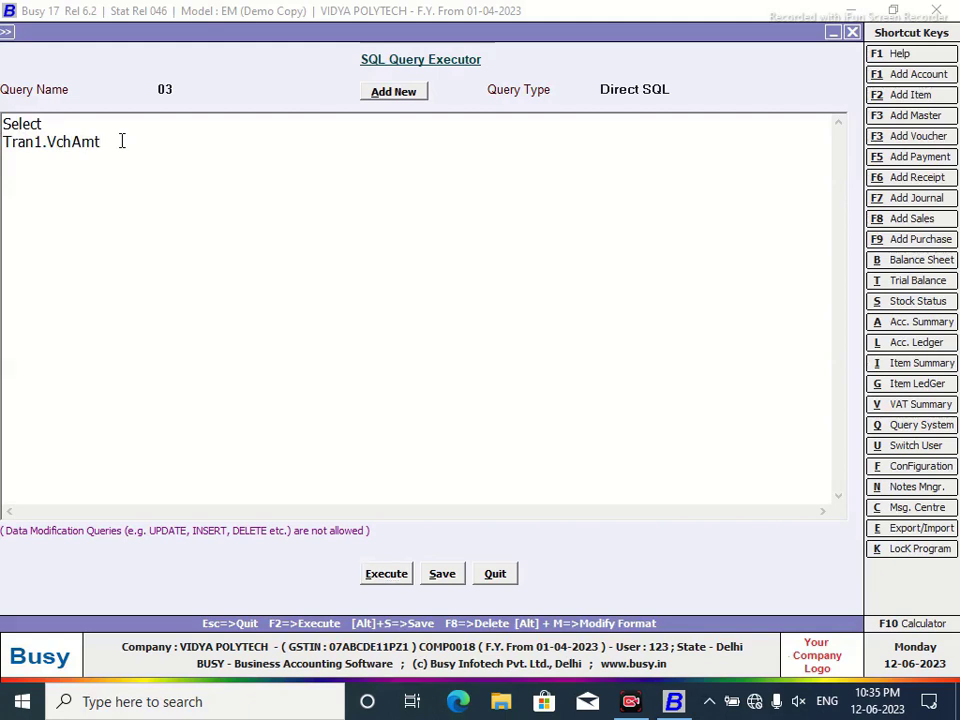
text(BaseCur )
text(from Tran1 )
text(Where)
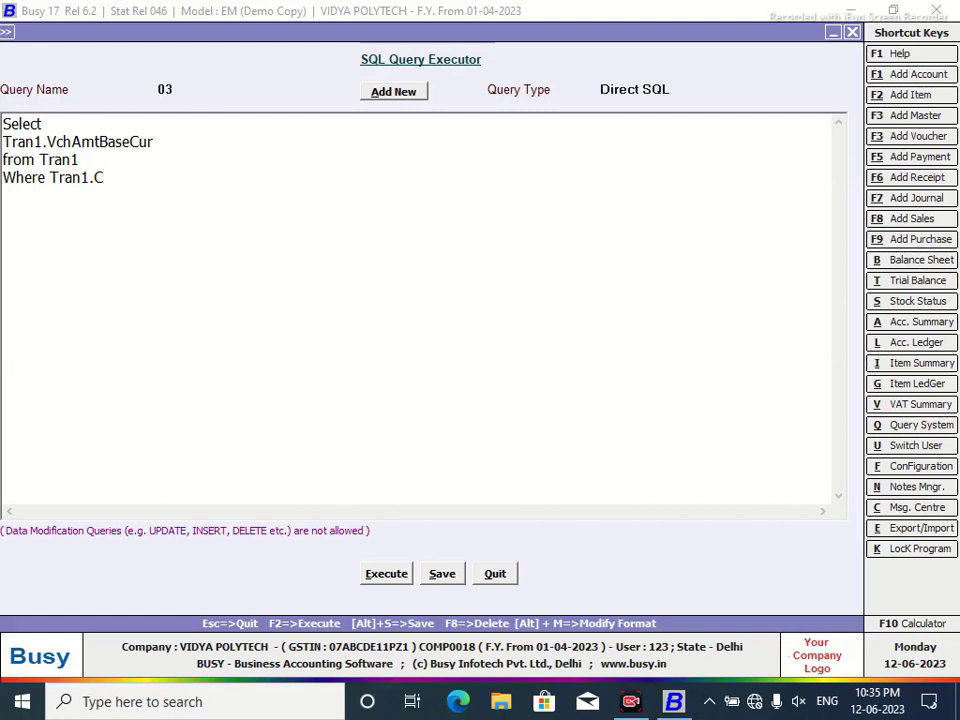
text( Tran1.VchCode=@P1)
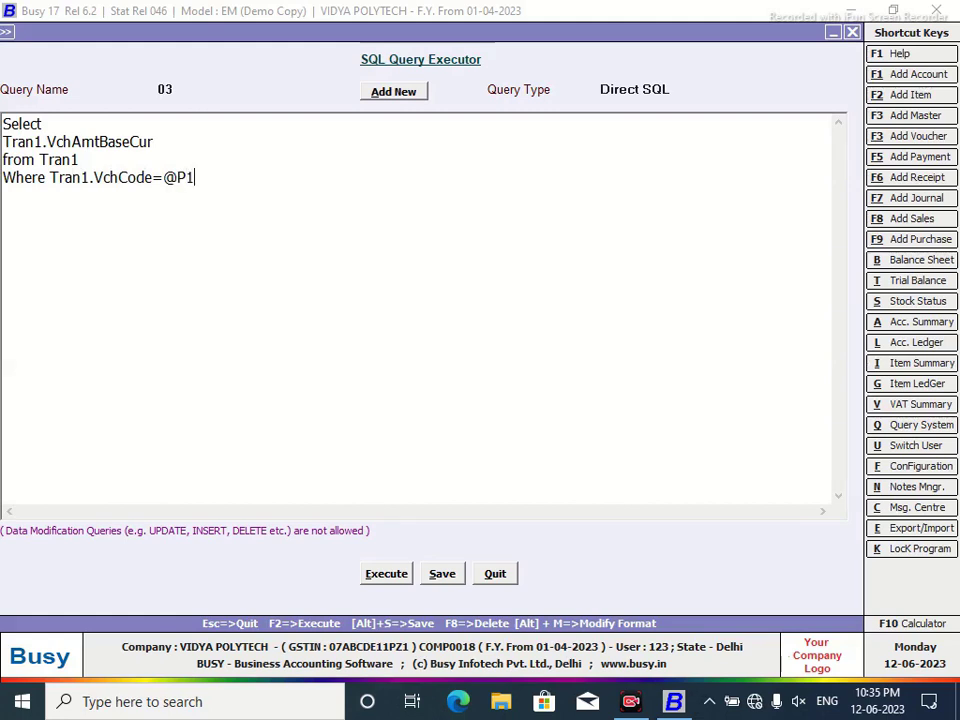
text(@)
Set query 03 to Custom Column, save it and close the executor.
click(680, 89)
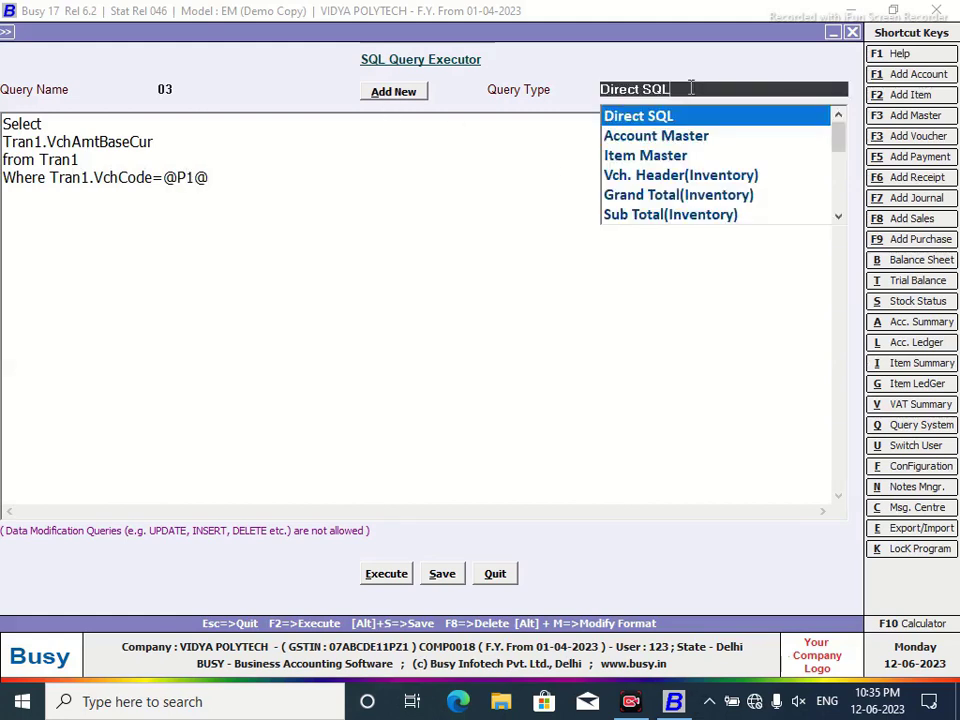
drag(843, 140, 825, 231)
click(690, 219)
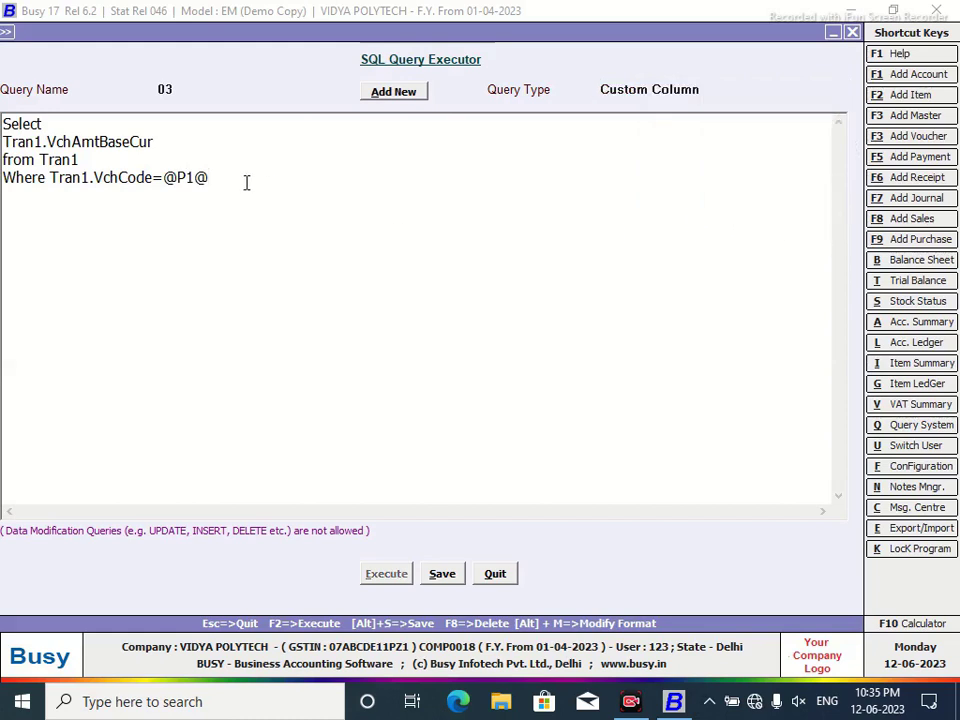
click(437, 578)
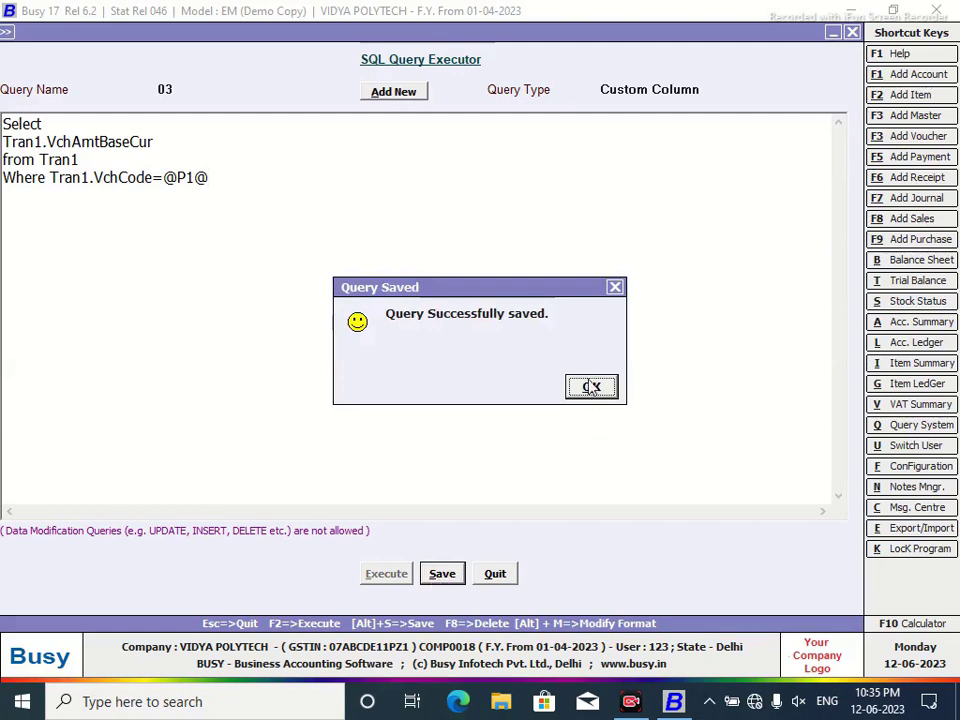
click(591, 386)
click(497, 576)
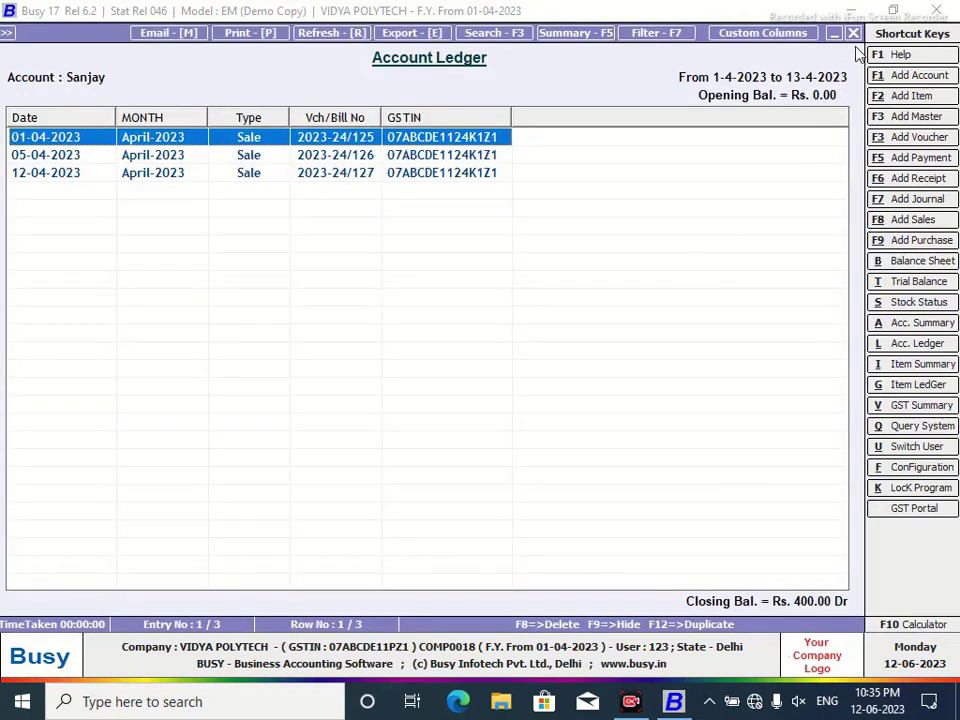
Add a numeric Amount column as the last column with default width and decimals.
click(735, 35)
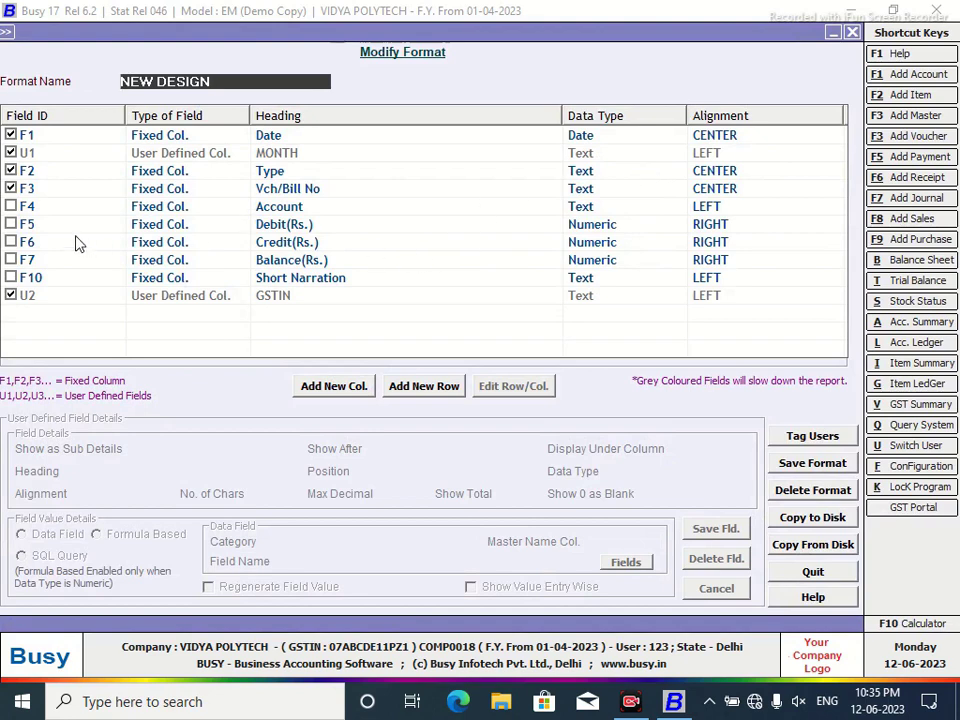
click(366, 396)
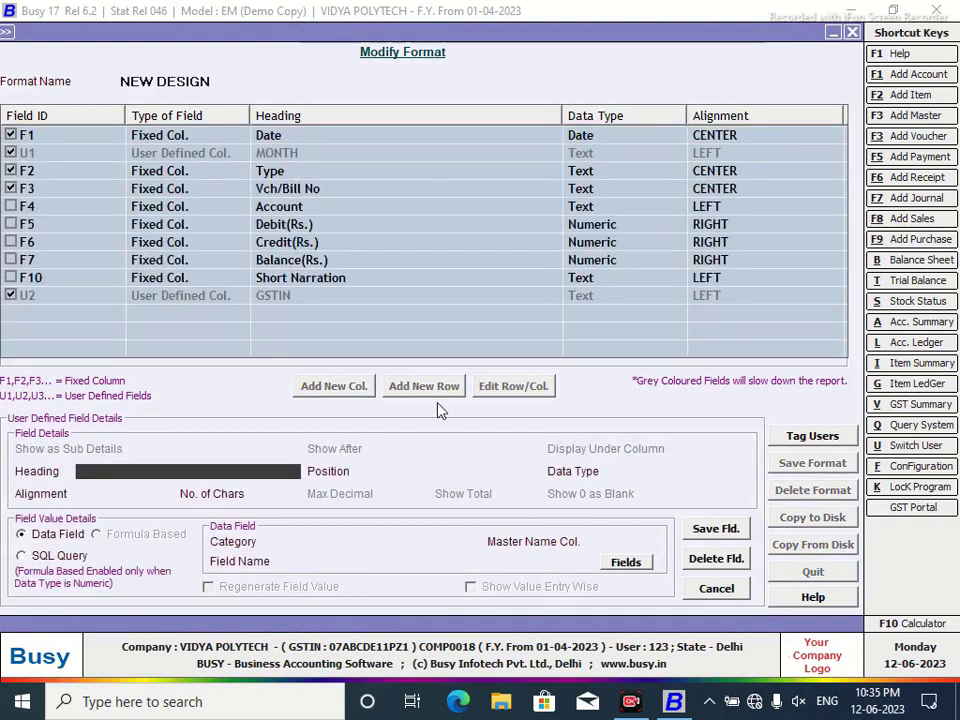
text(Amount)
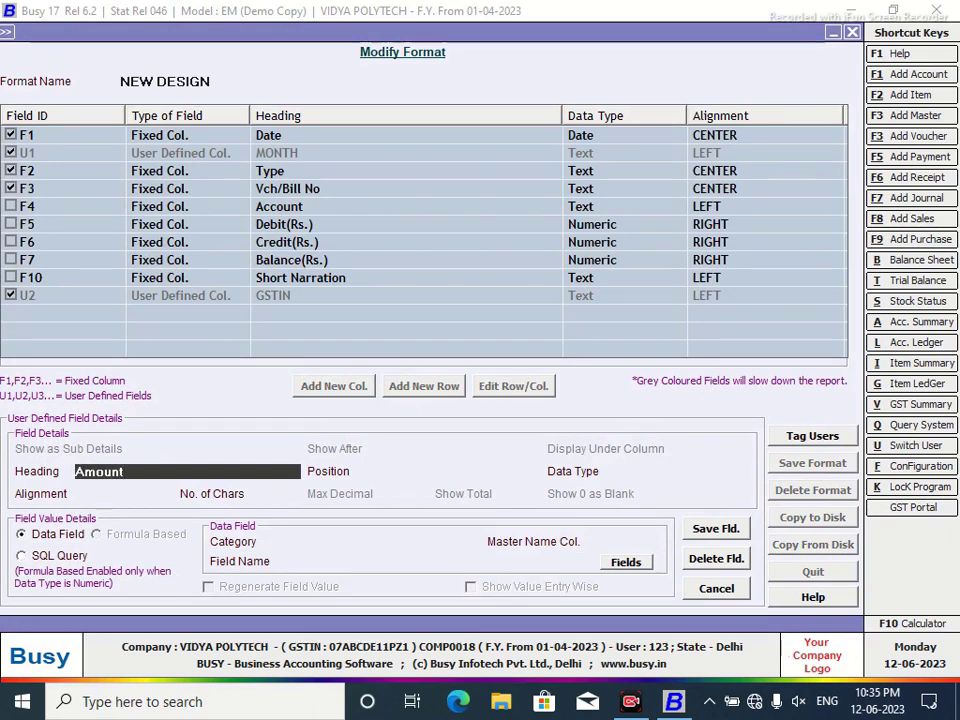
key(Return)
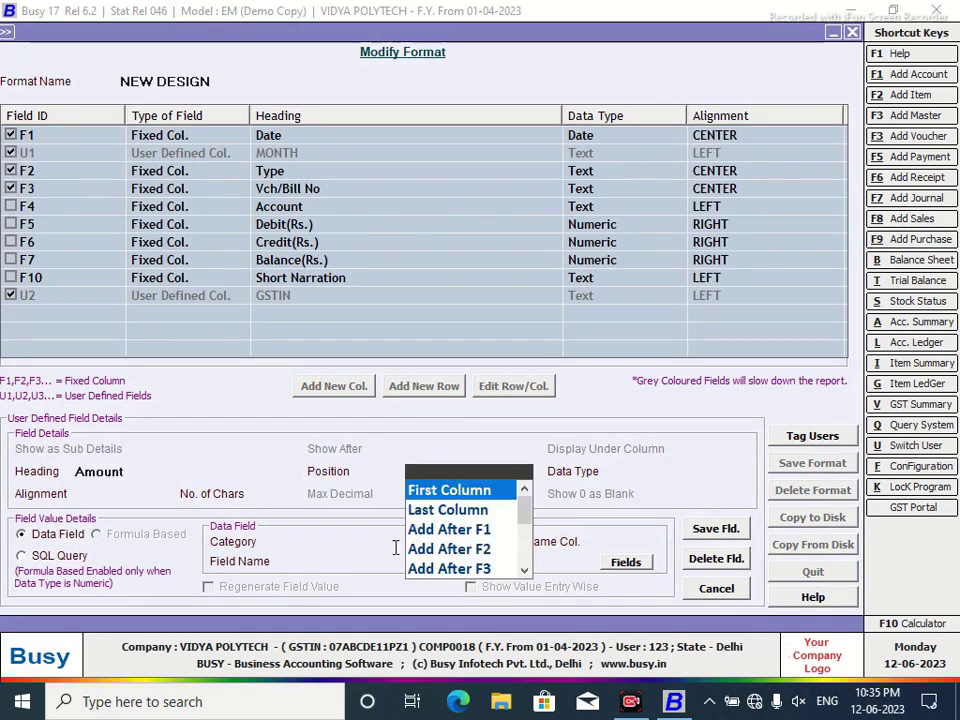
click(430, 511)
key(Down)
key(Down)
key(Return)
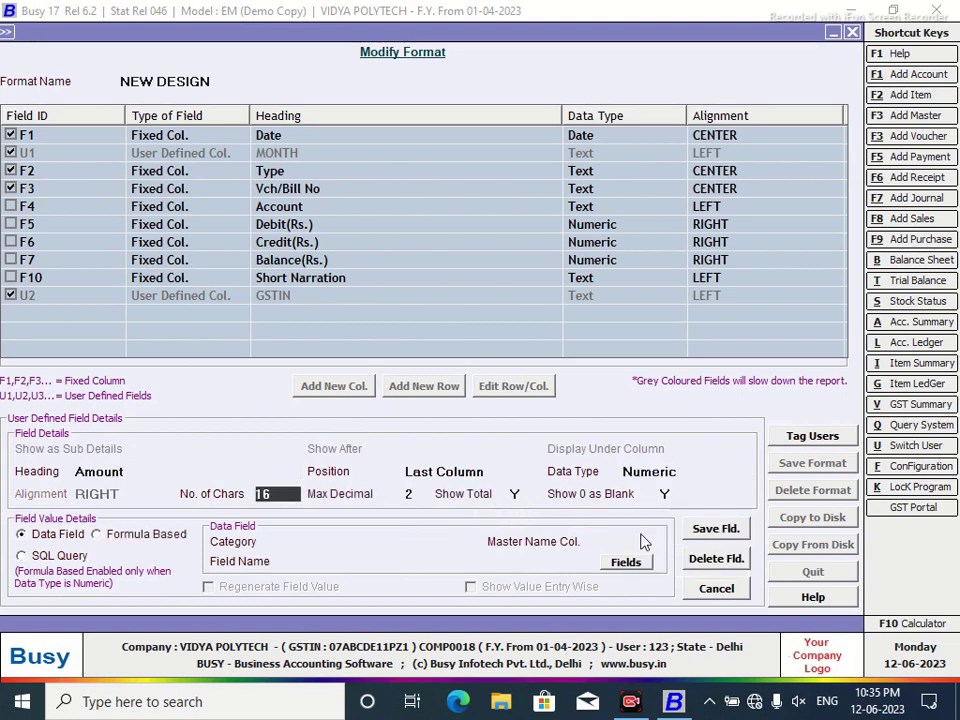
Feed the Amount column from SQL query 03 with parameter vc and save it.
key(Return)
key(Down)
key(Return)
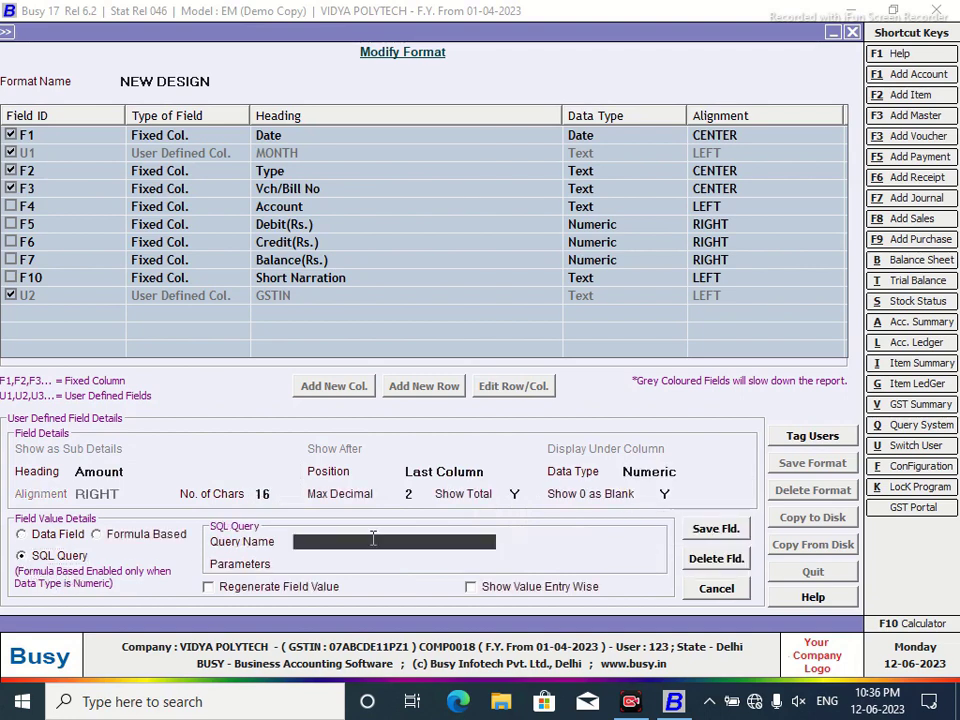
text(3)
key(Return)
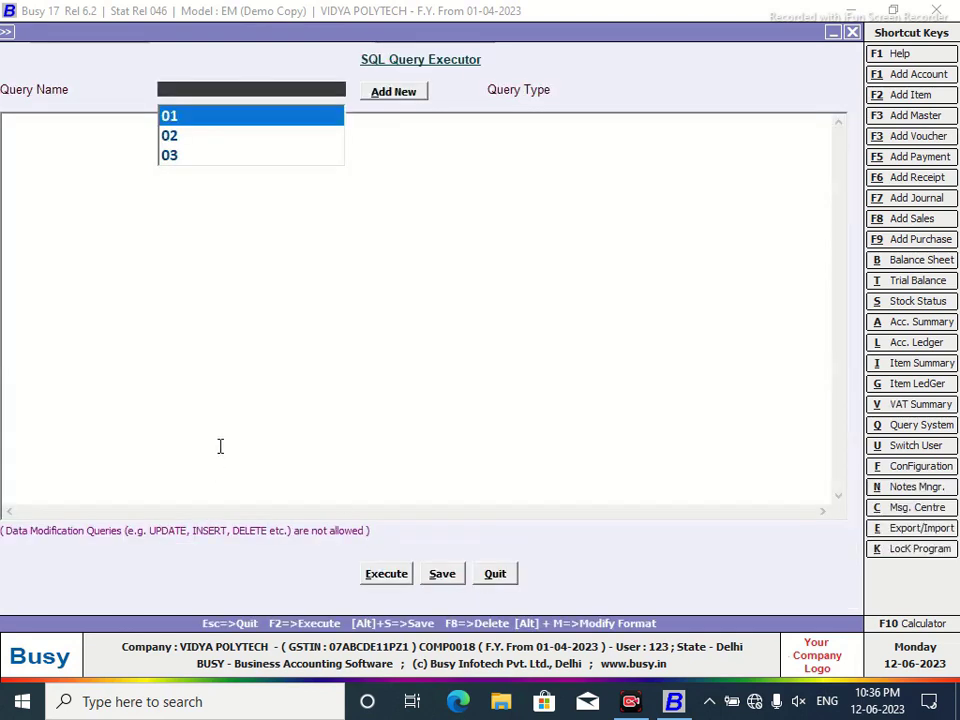
click(496, 573)
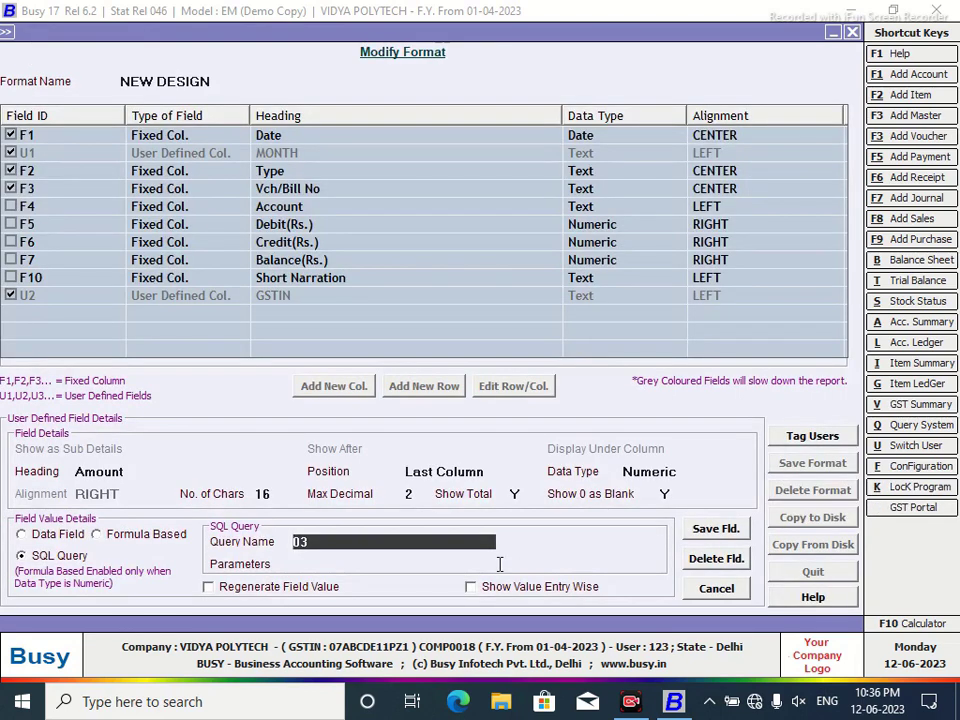
key(Return)
text(vc)
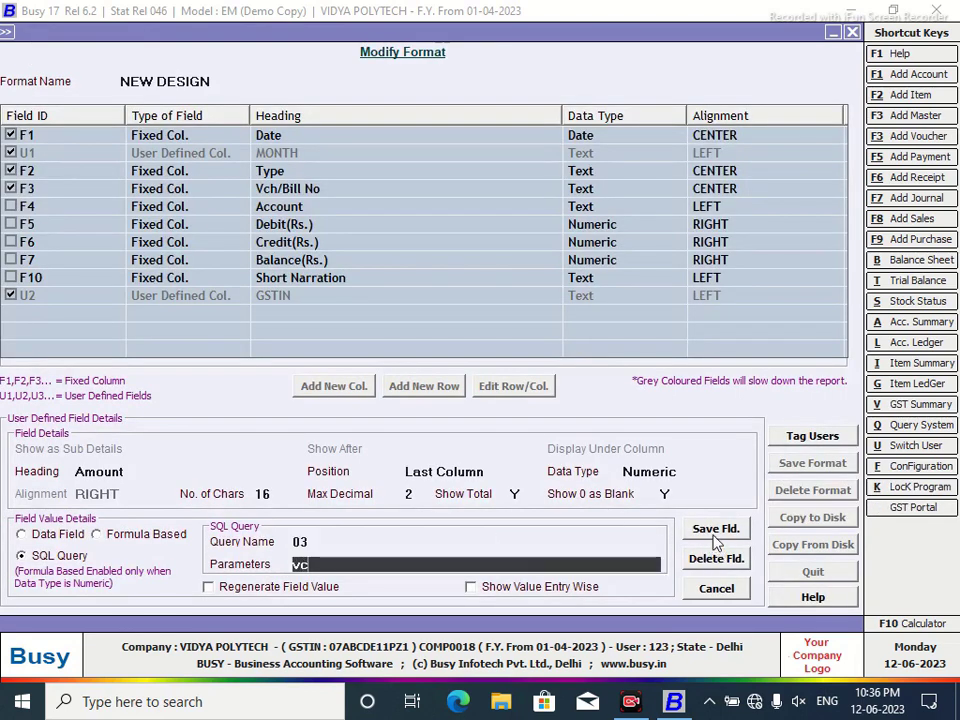
click(716, 531)
click(518, 397)
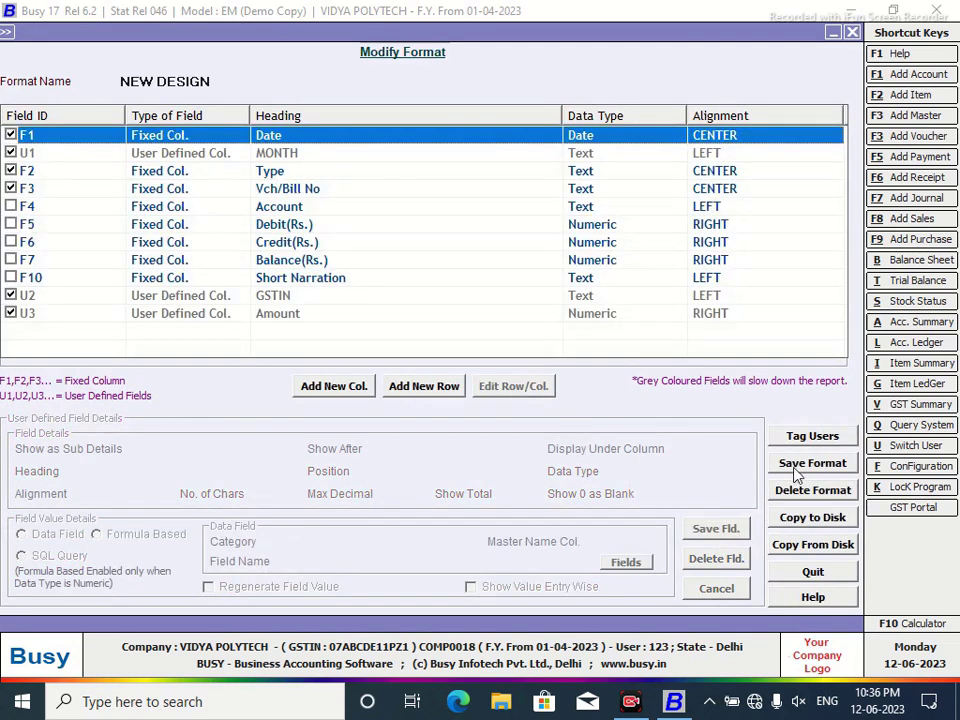
Save the NEW DESIGN format and reload the ledger to show Amounts totalling 400.
click(806, 466)
click(525, 391)
click(580, 392)
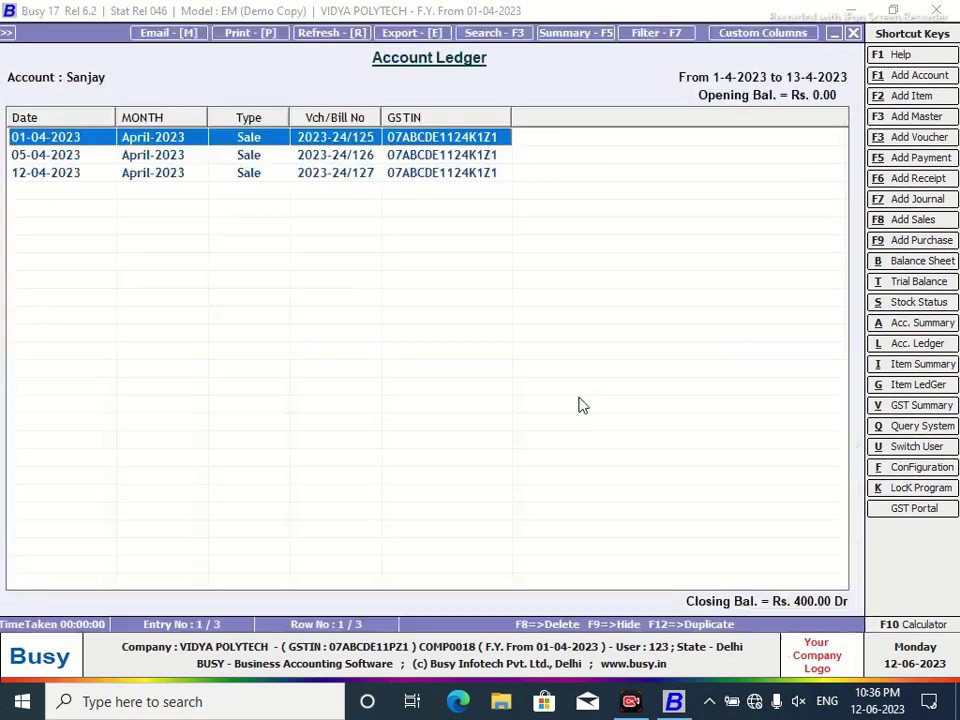
click(855, 34)
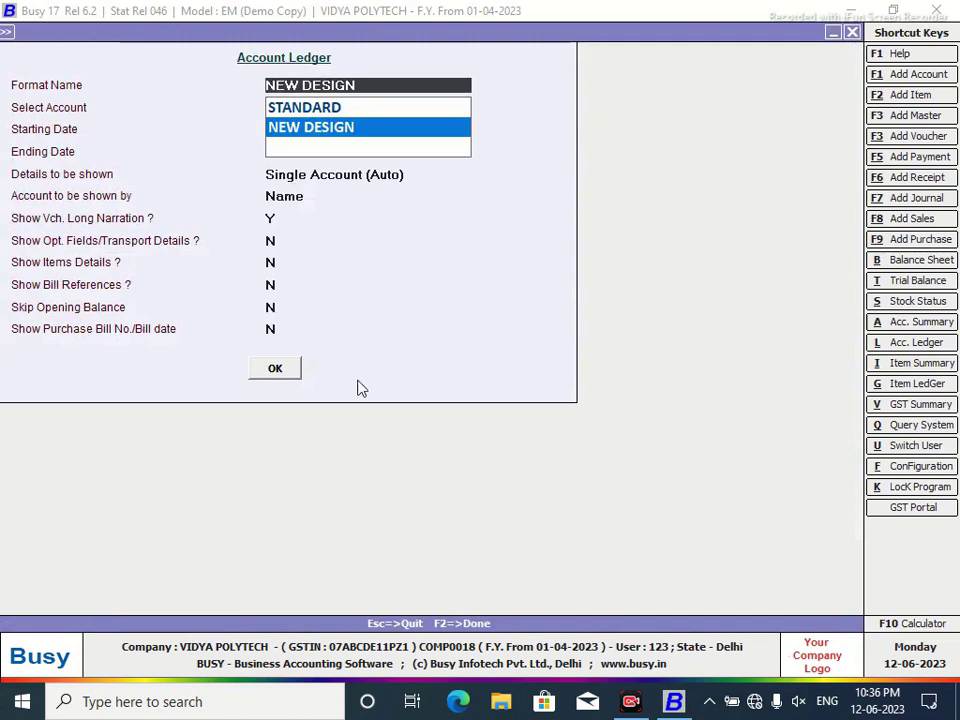
click(285, 371)
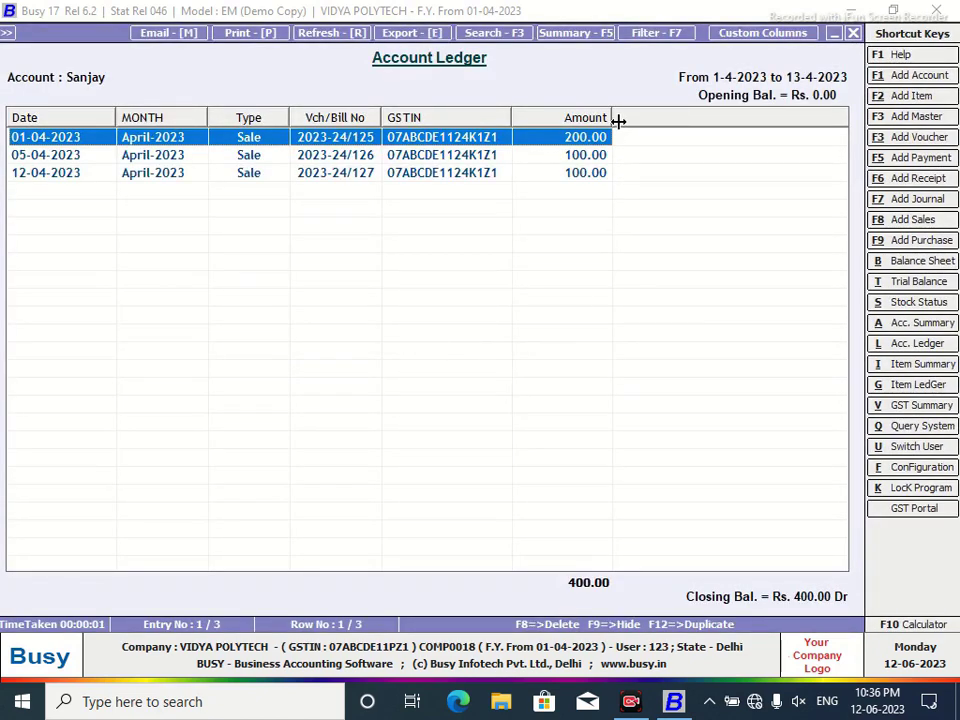
click(790, 34)
click(390, 92)
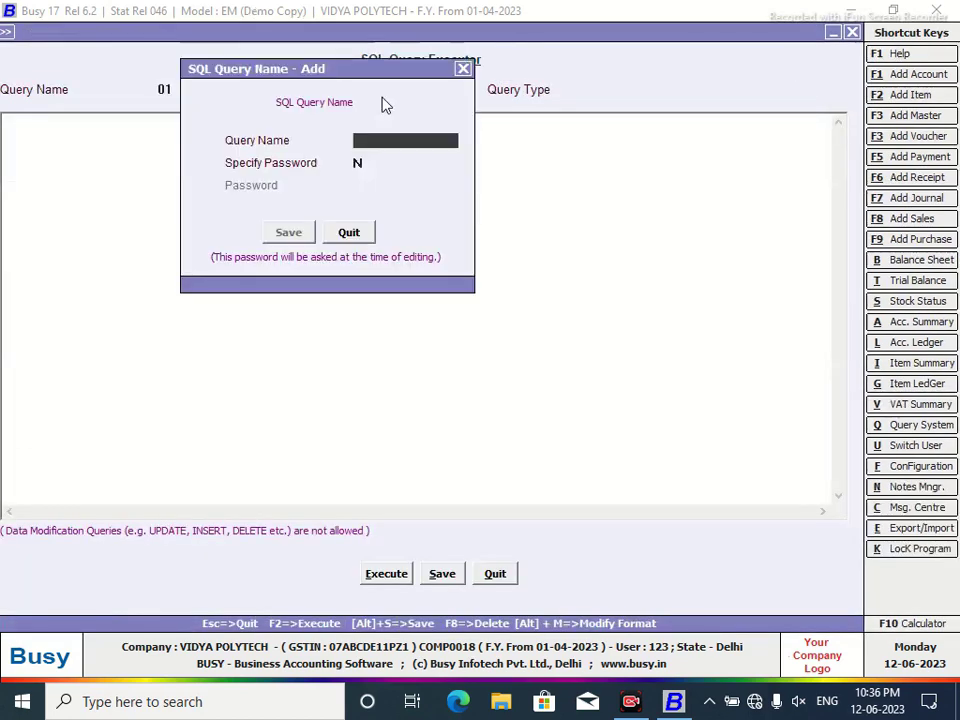
text(04)
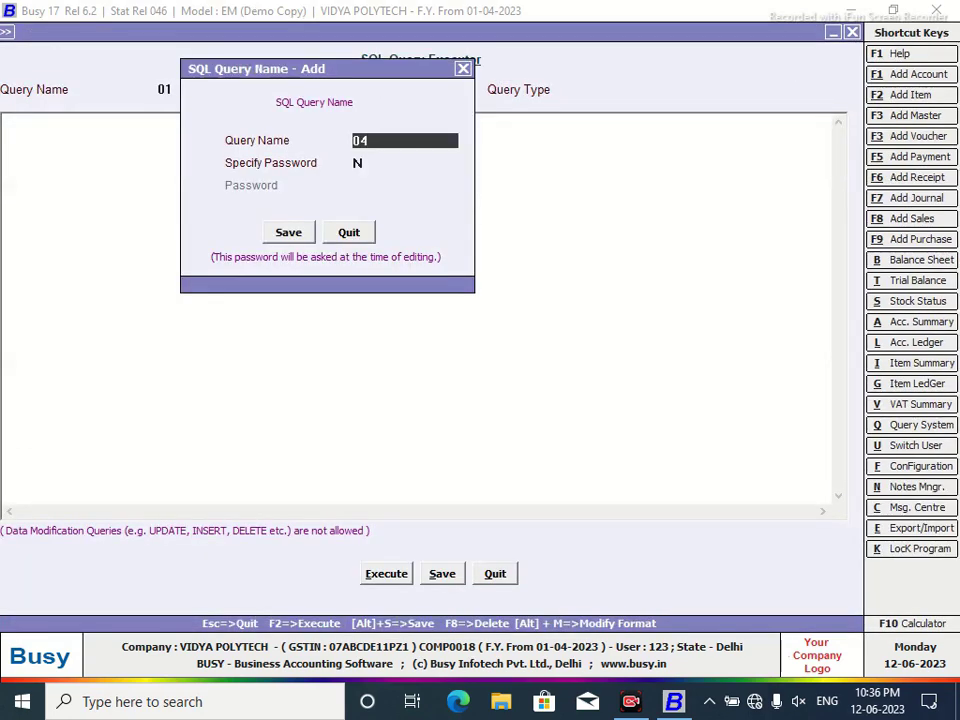
key(Return)
click(288, 232)
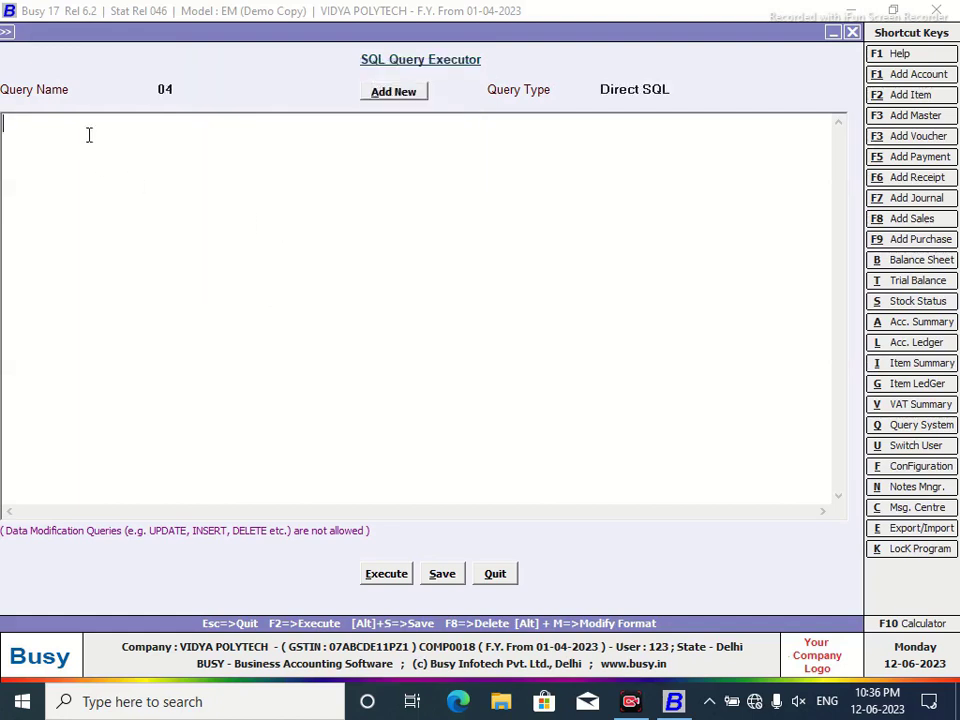
text(Selecxt)
key(Return)
text(Su)
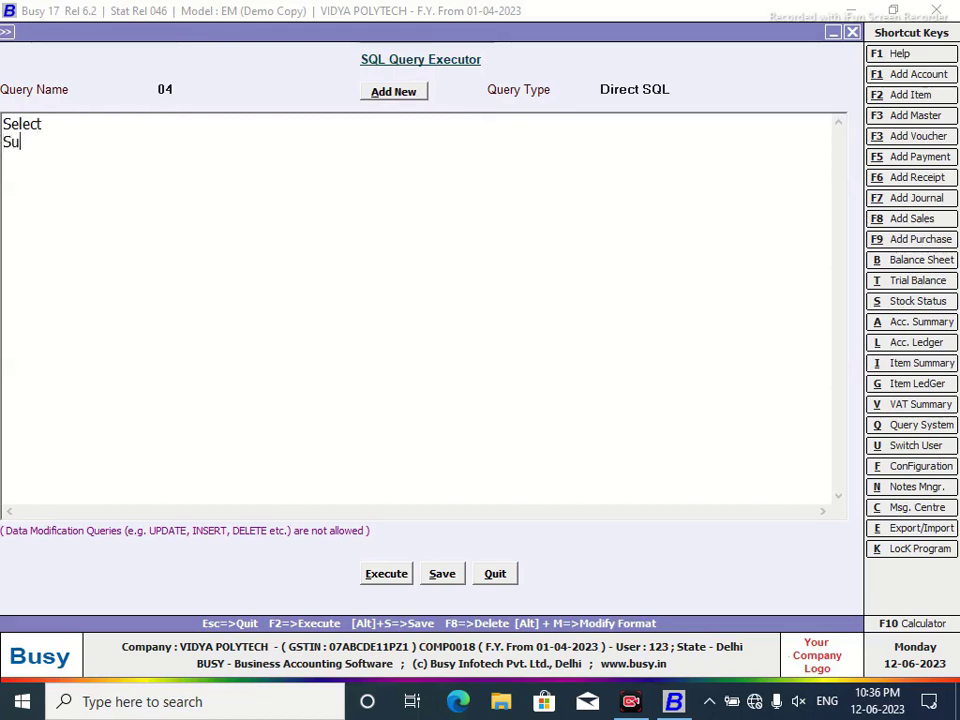
text(m(Tran3.Value1) )
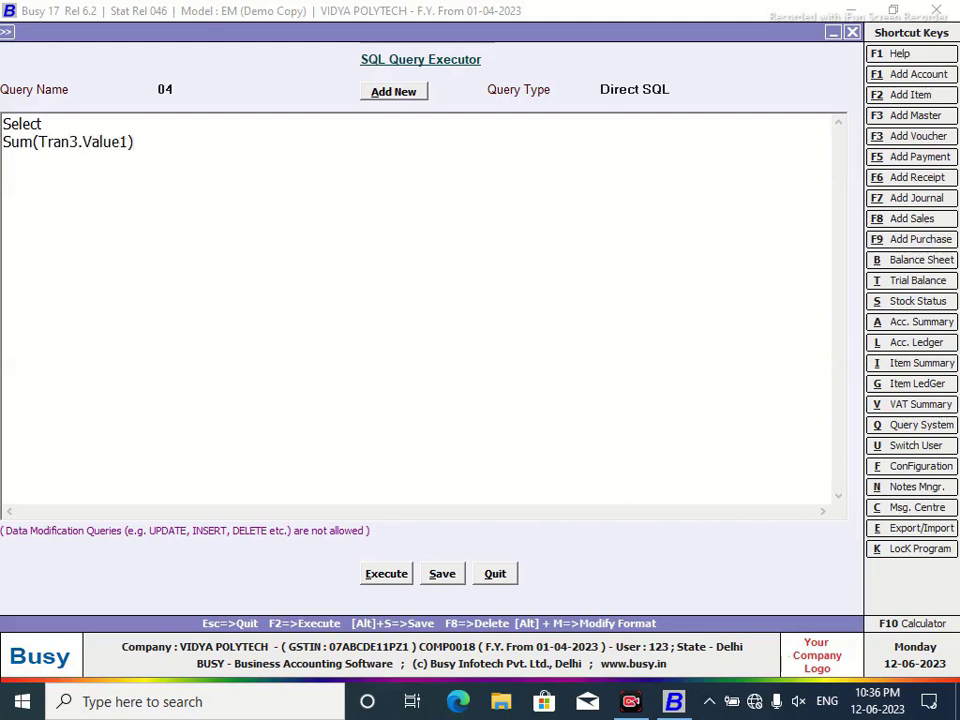
text(from Tran3 W)
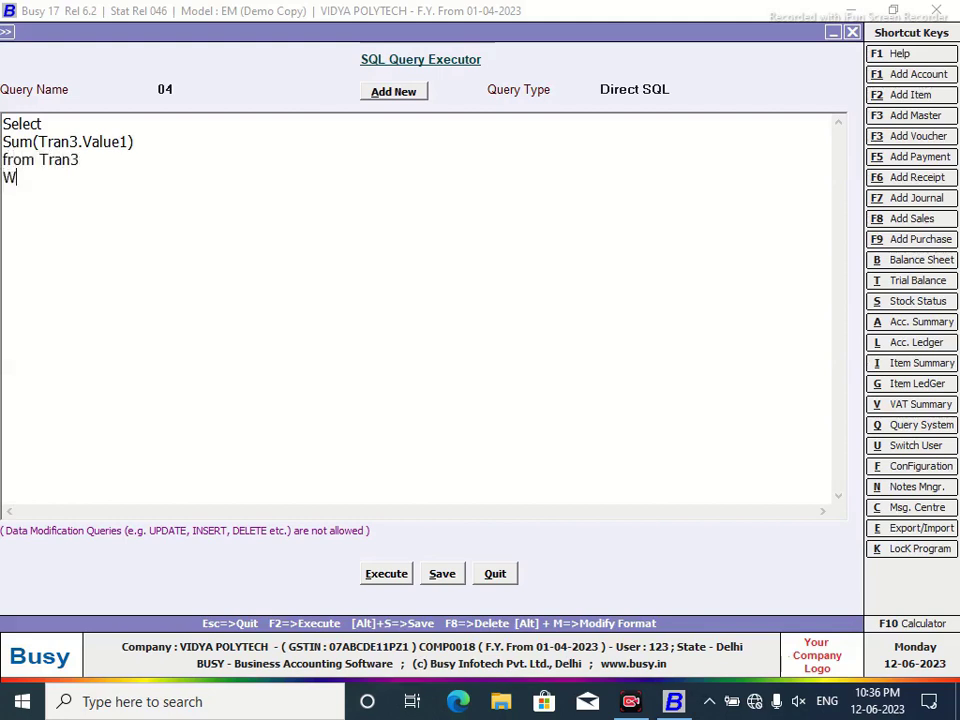
text(here Tran3.VchC)
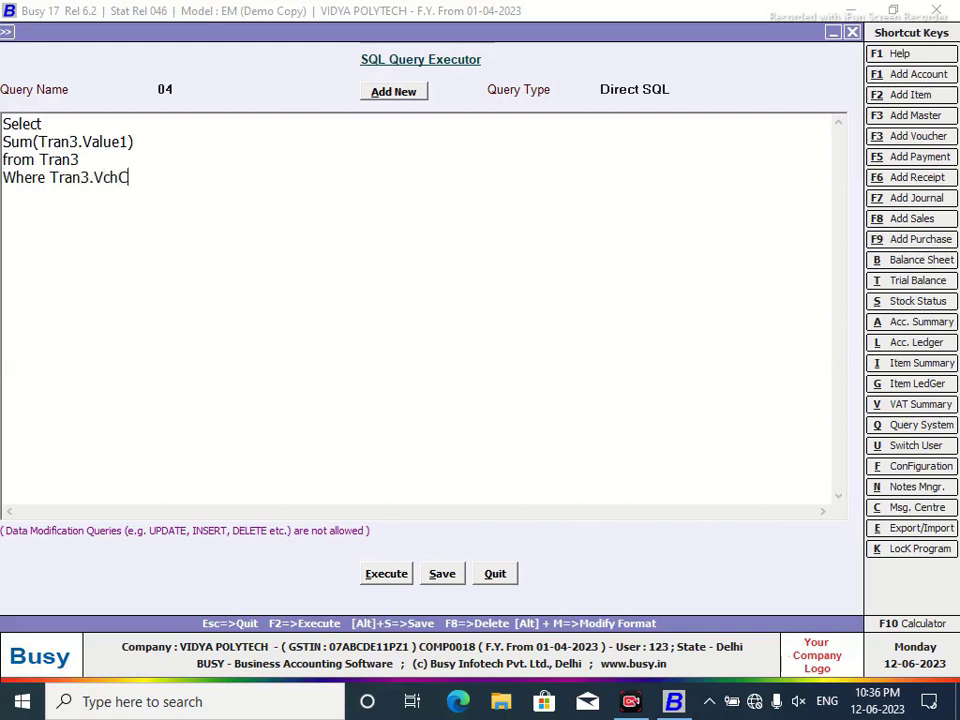
text(ode=@P1)
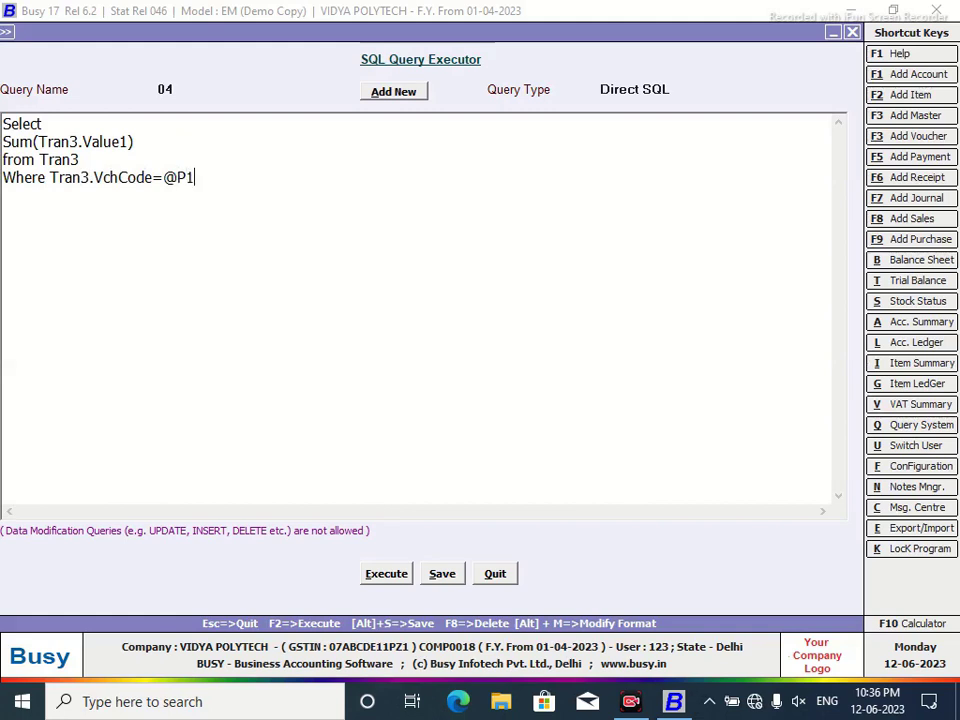
text(@)
Set query 04 to Custom Column, save it and close the executor.
click(675, 92)
scroll(838, 141, down, 3)
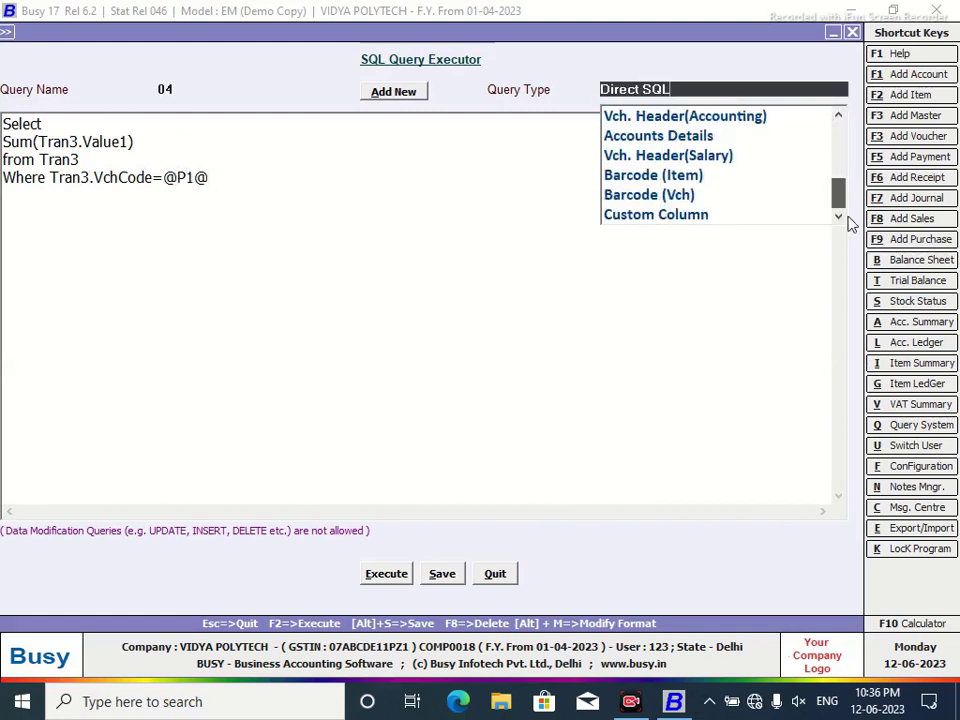
click(688, 217)
click(447, 575)
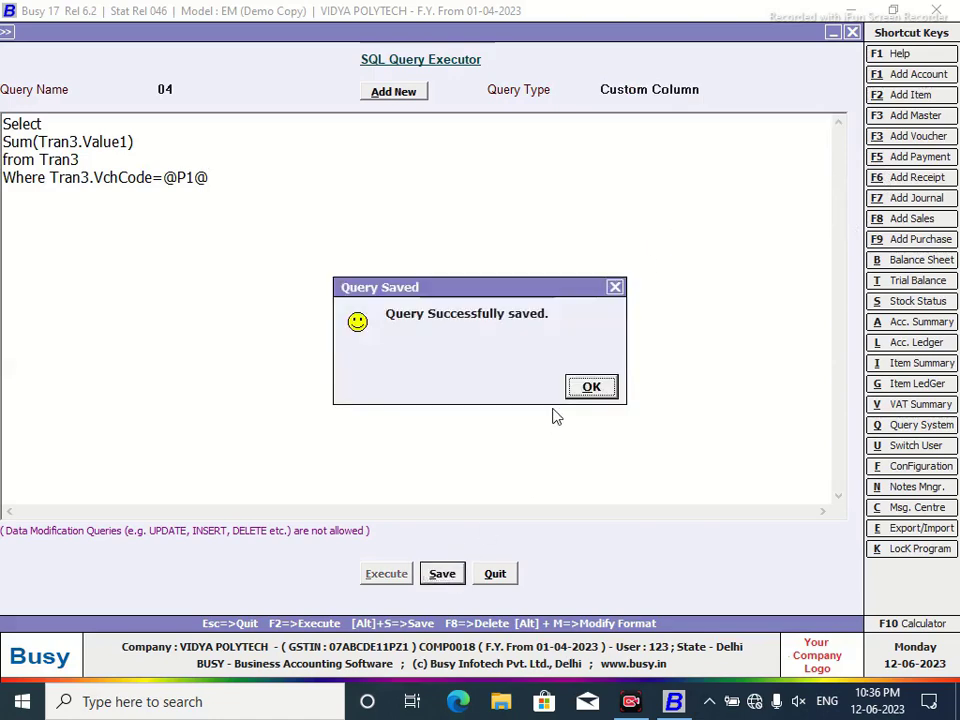
click(604, 386)
click(505, 575)
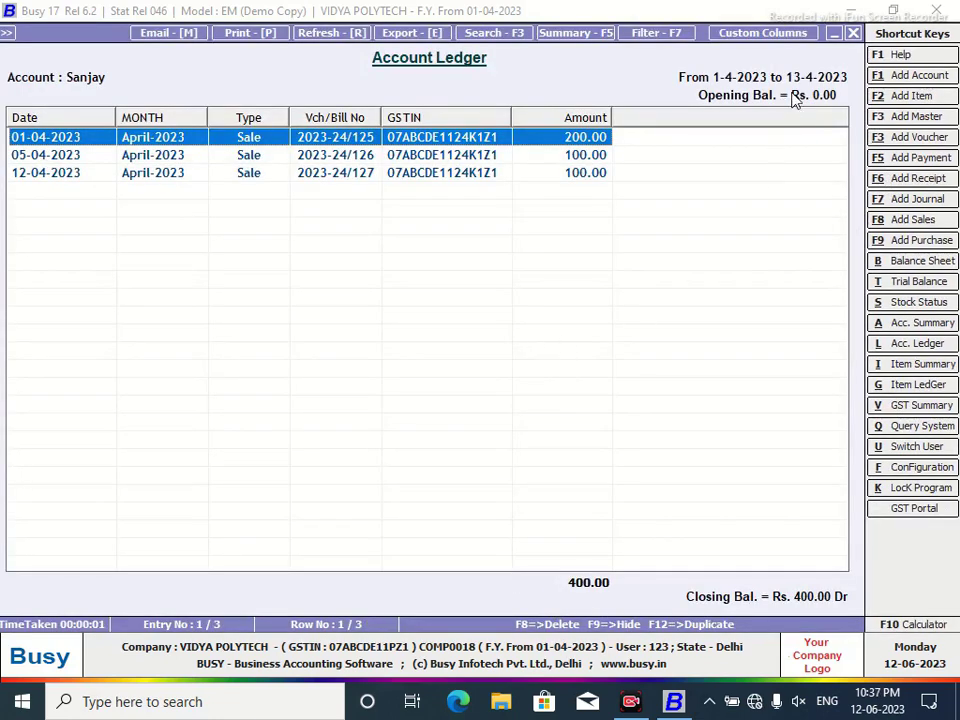
Define a new last, Numeric column 'DUE Amount' filled by SQL query 04 with parameter VC.
click(763, 33)
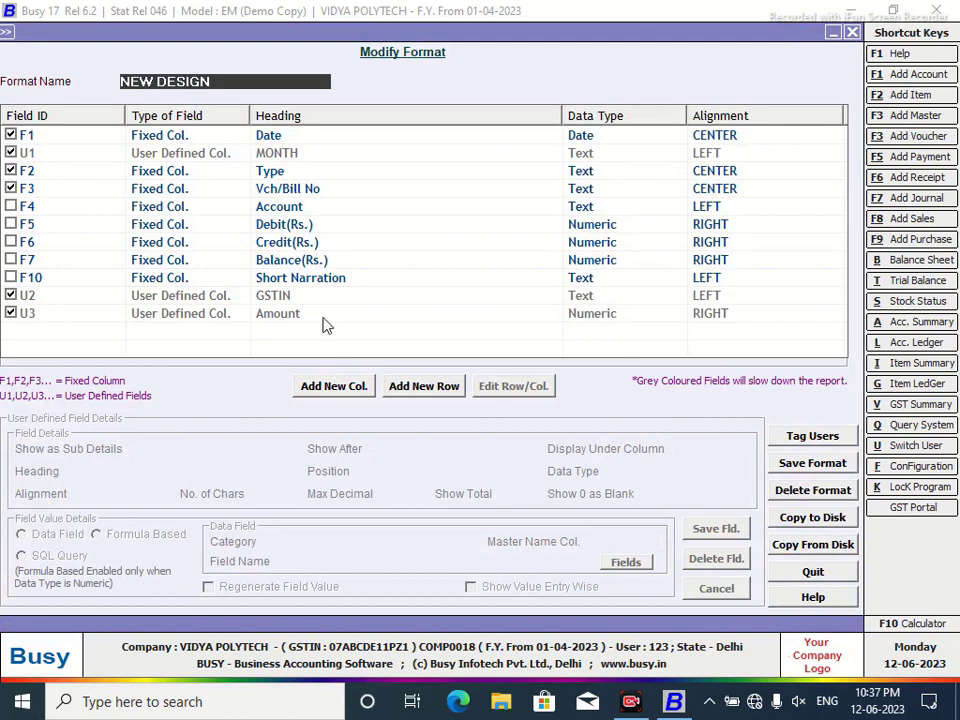
click(334, 386)
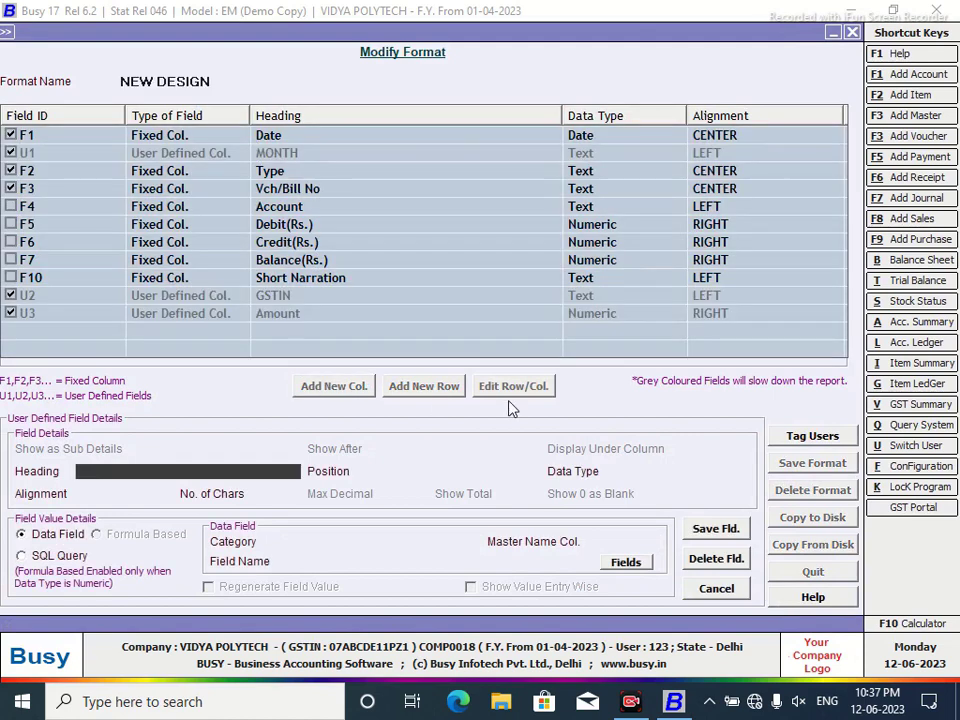
text(DUE Amount)
key(Return)
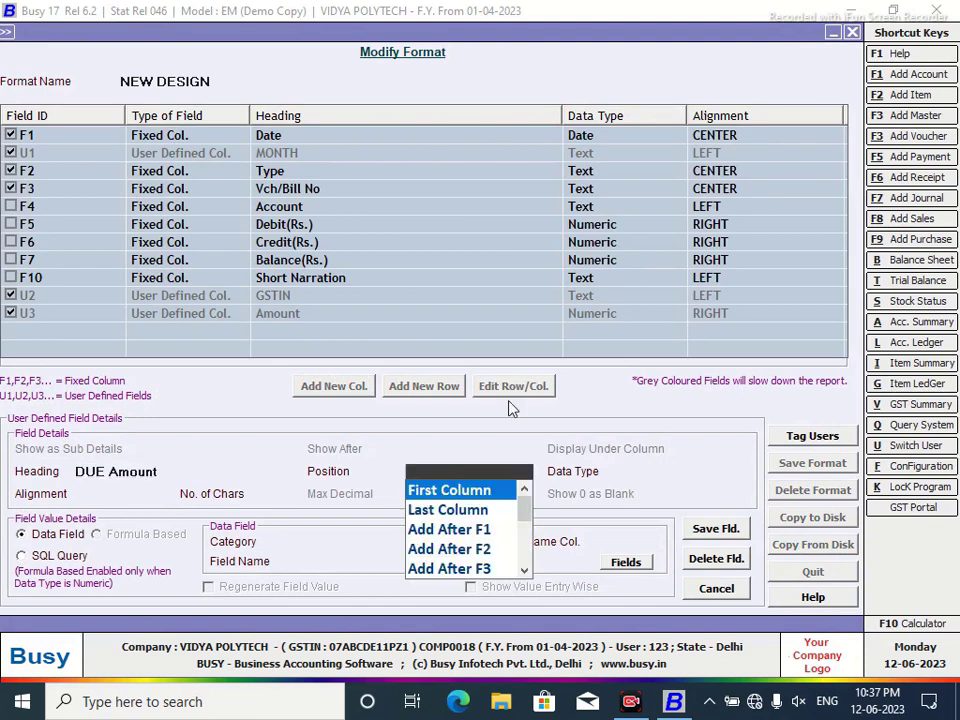
click(437, 512)
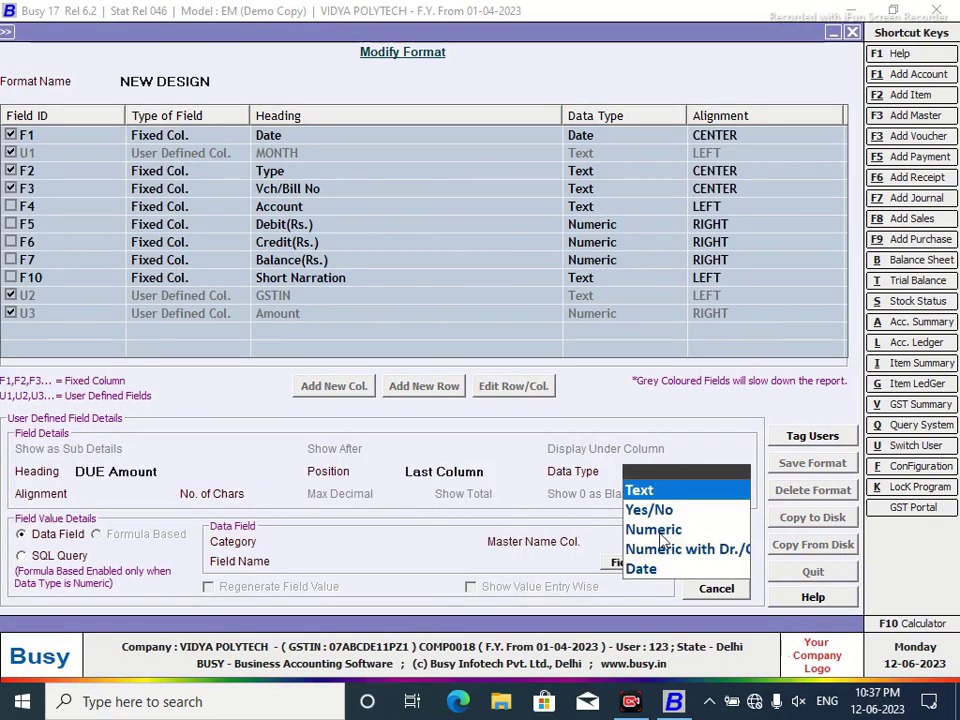
key(Down)
key(Down)
key(Return)
click(21, 557)
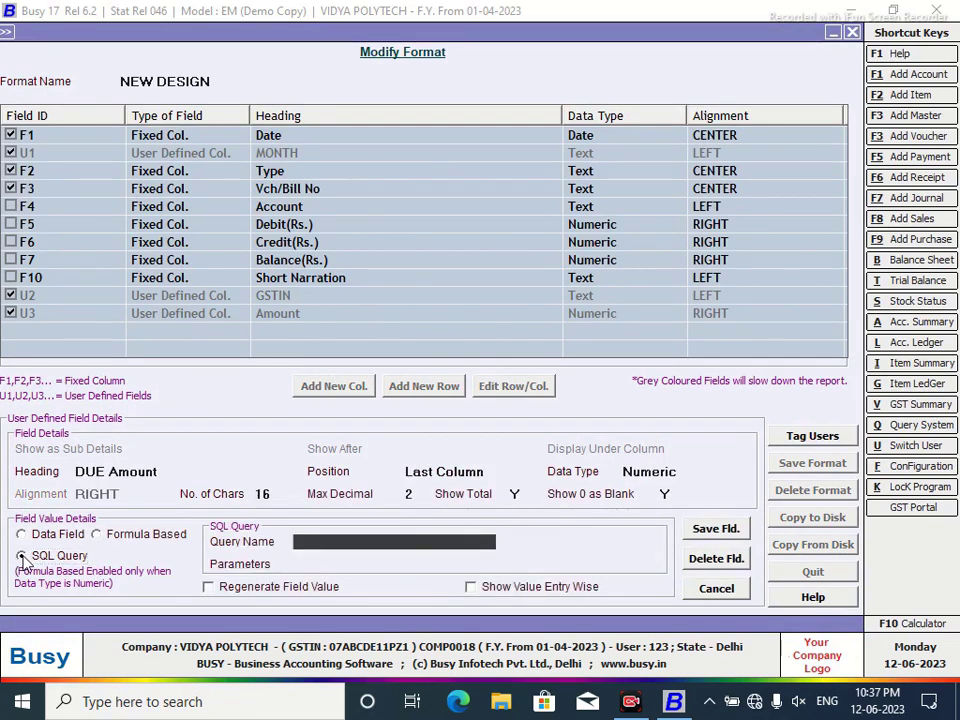
text(04)
key(Return)
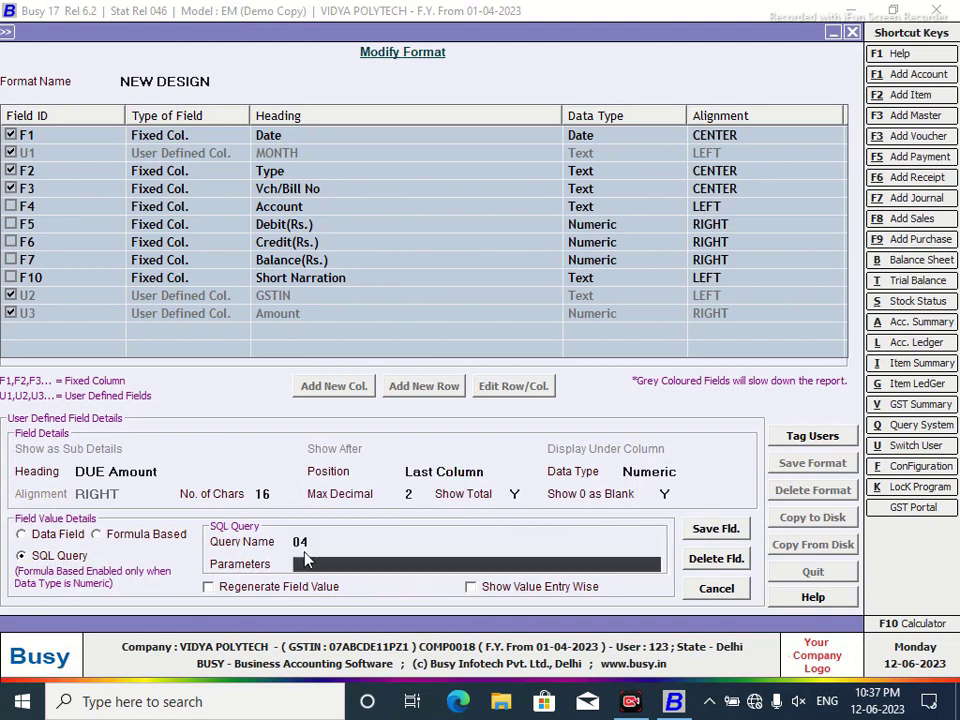
text(vc)
Save the column and the NEW DESIGN format, then reload the ledger to show DUE Amount.
click(708, 528)
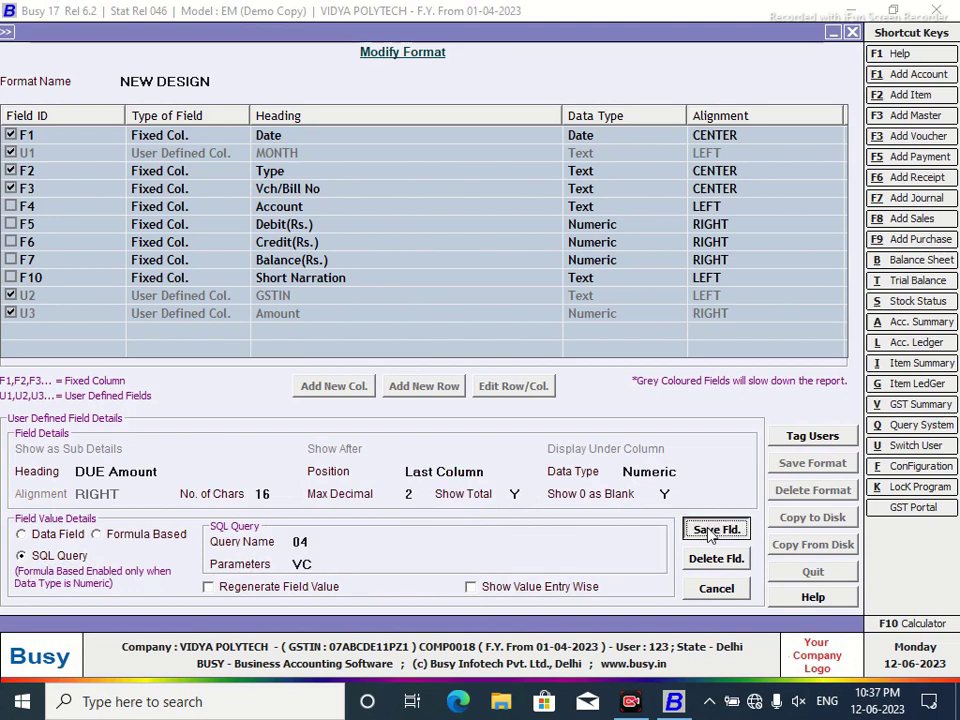
click(520, 392)
click(805, 465)
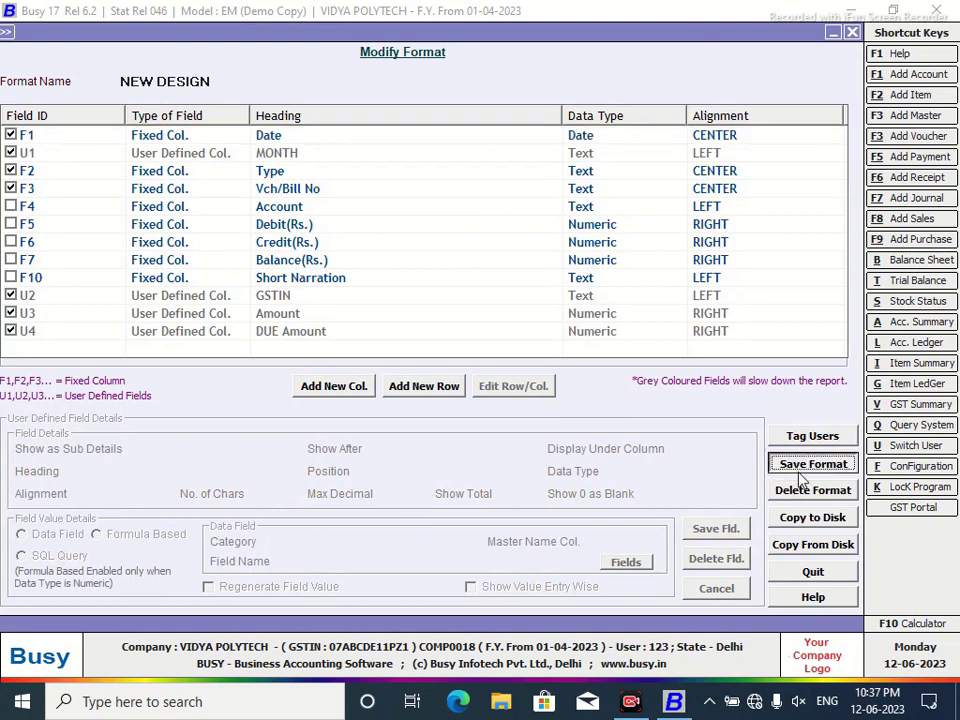
click(523, 390)
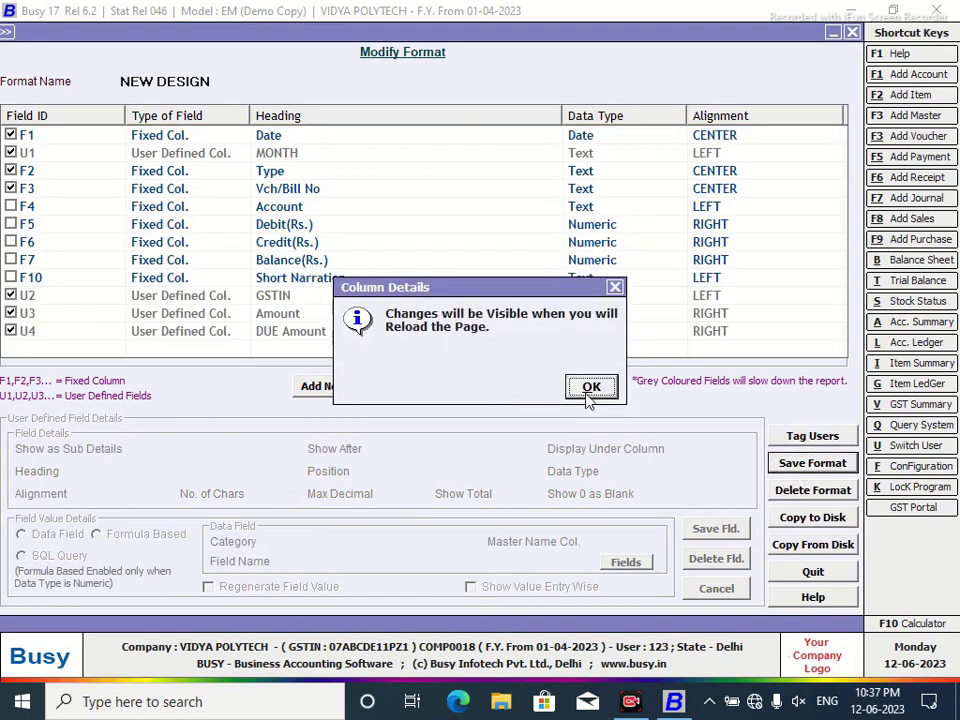
click(591, 387)
click(852, 33)
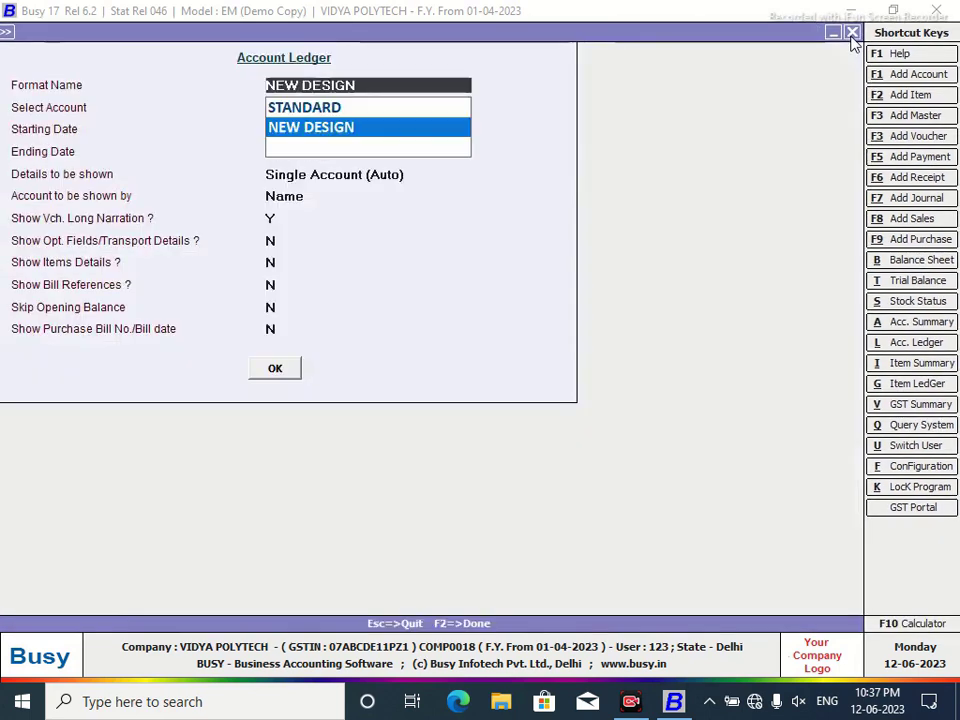
click(279, 373)
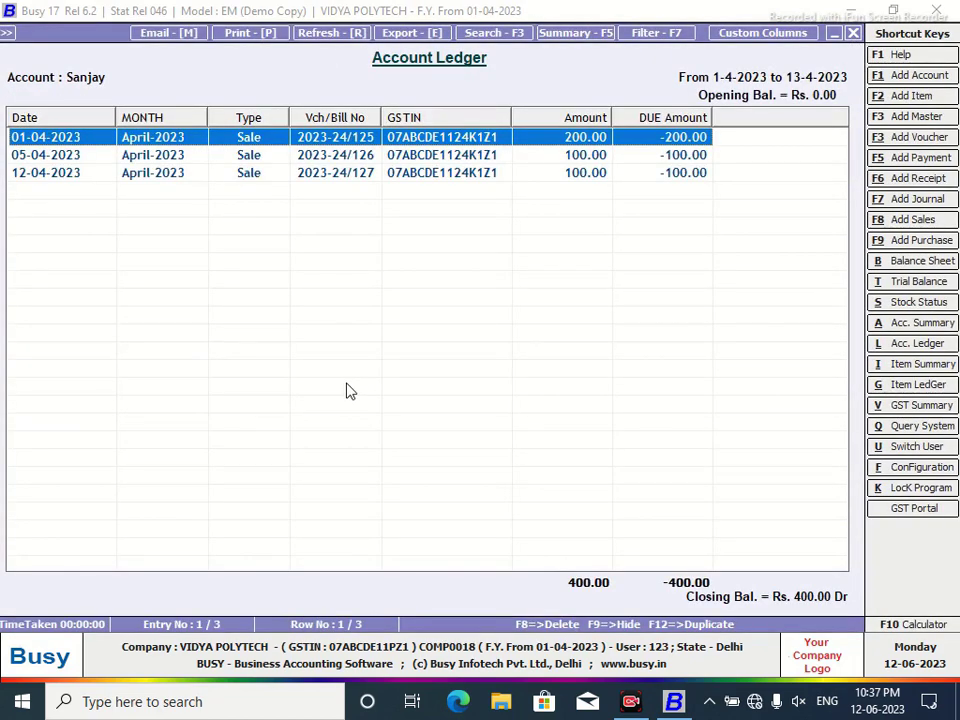
Change the DUE Amount column's data type to Numeric with Dr./Cr.
click(779, 38)
click(293, 339)
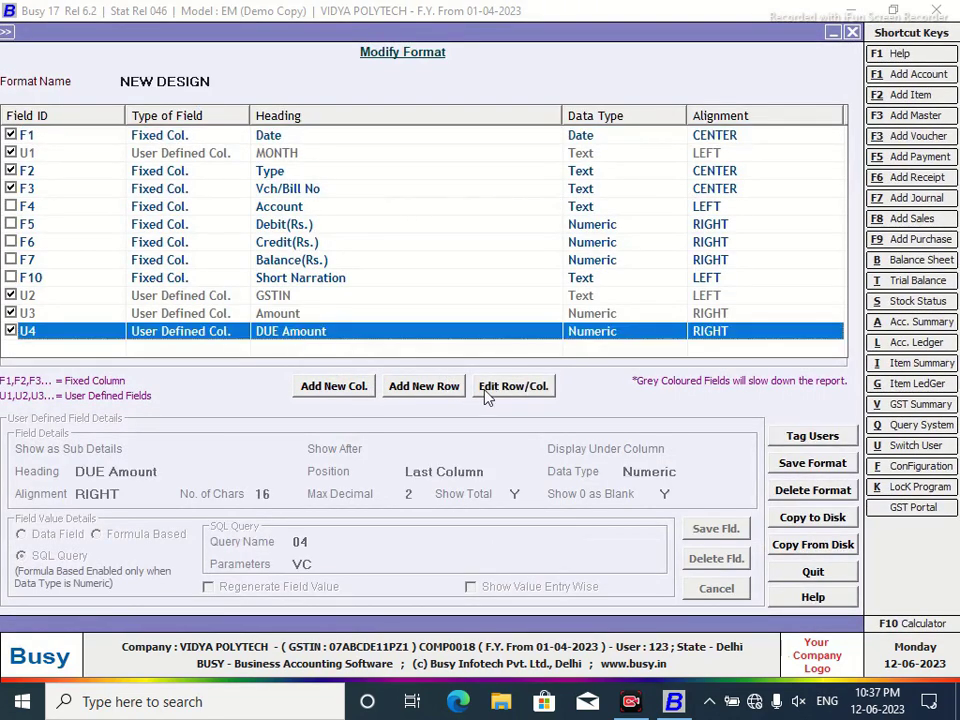
click(513, 386)
click(682, 471)
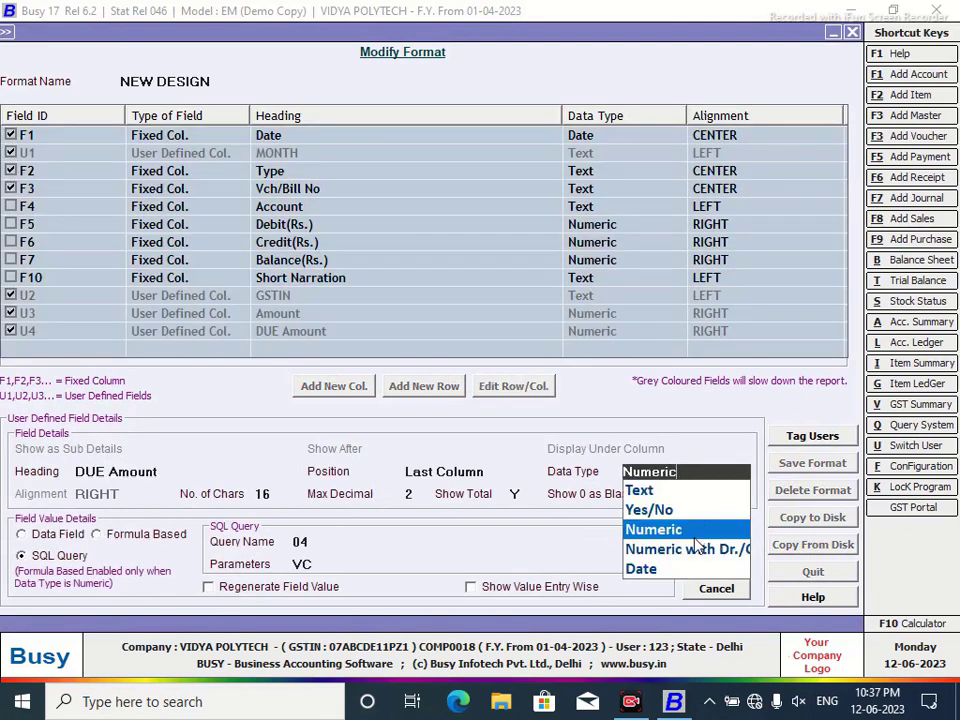
click(690, 549)
Save the column and NEW DESIGN format, then reload the ledger showing 200.00 Dr amounts.
click(730, 538)
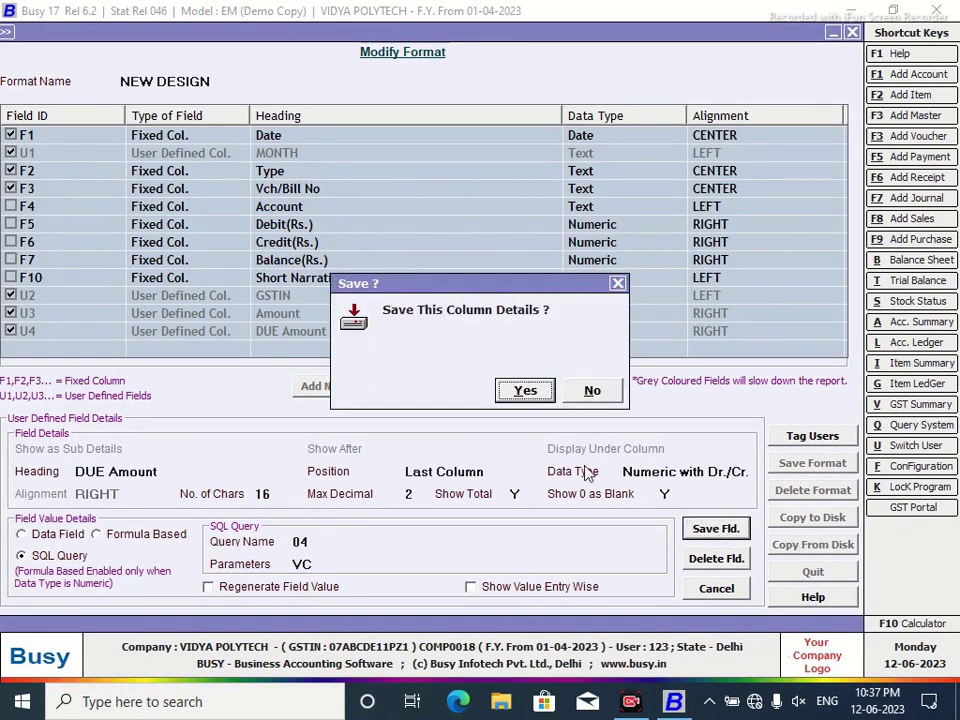
click(523, 393)
click(806, 466)
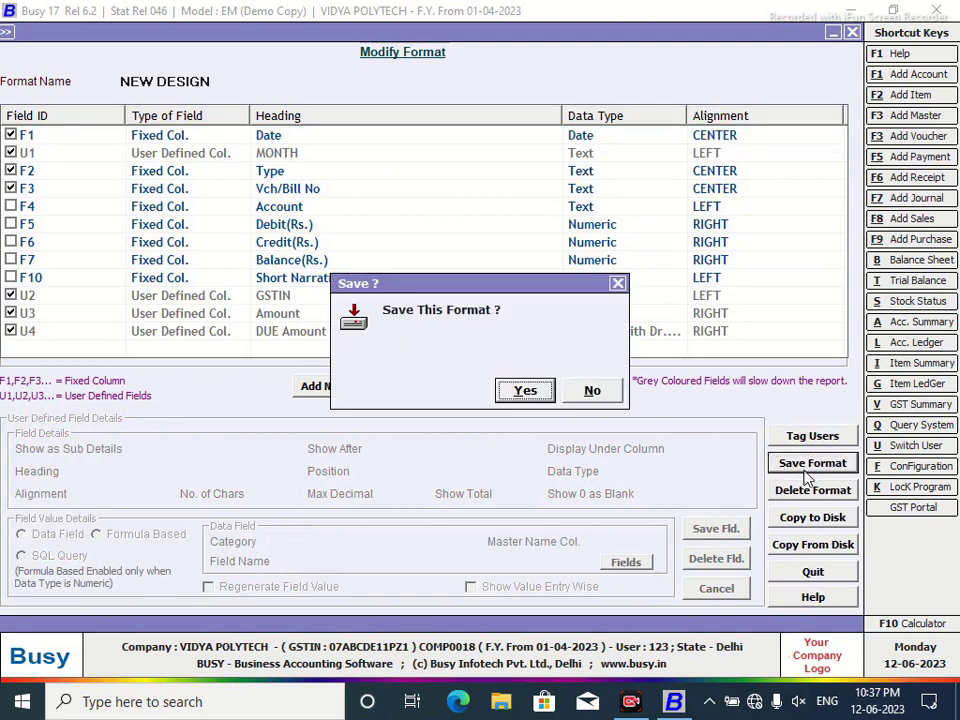
click(525, 390)
click(590, 392)
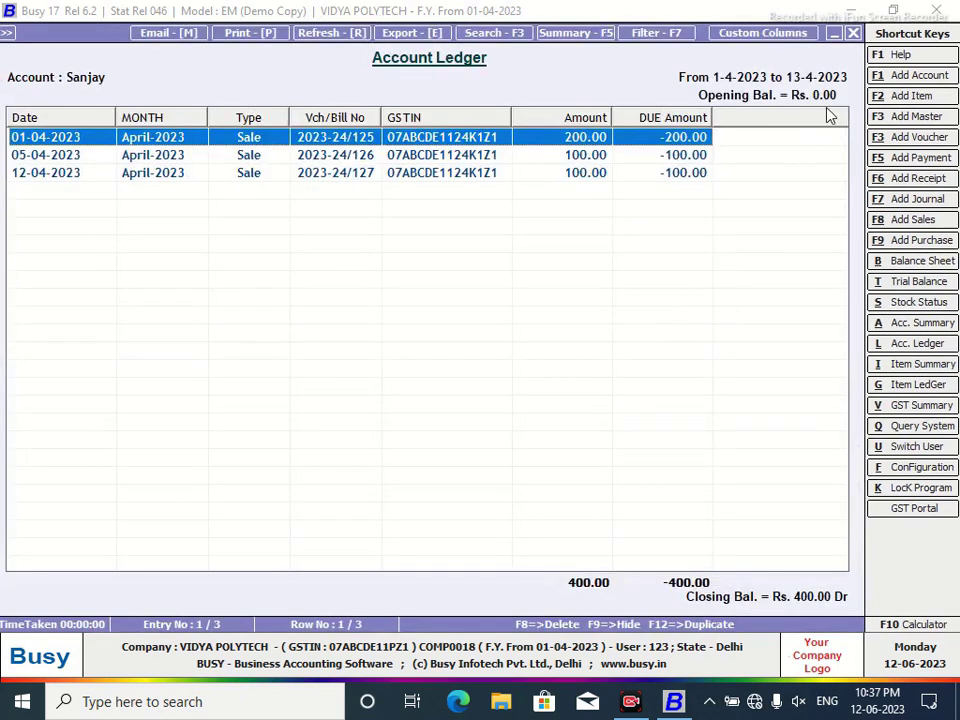
click(853, 33)
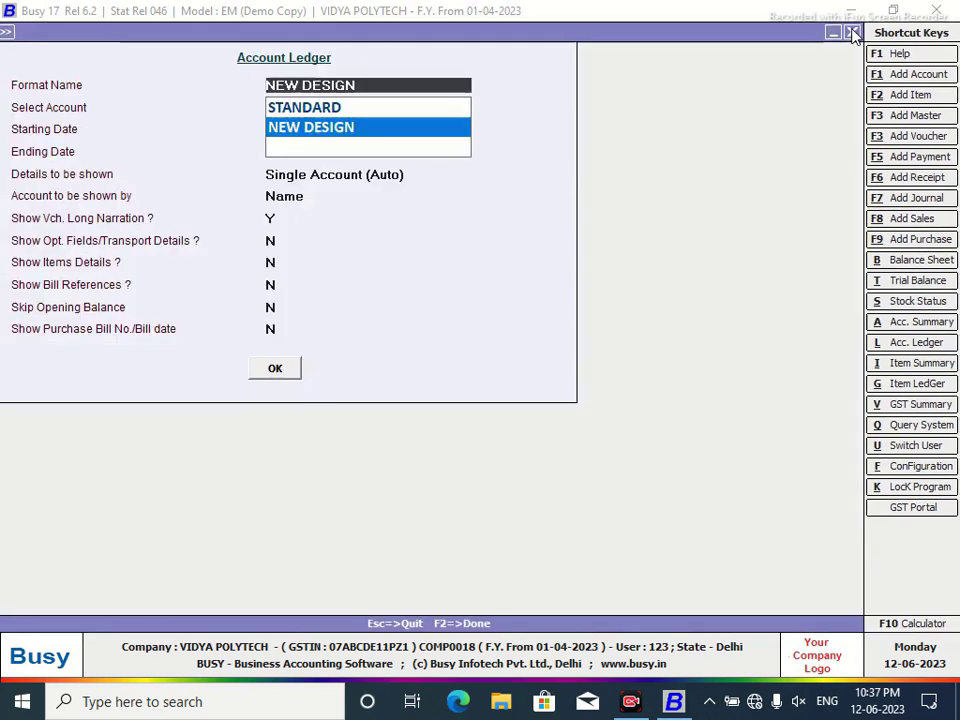
click(274, 369)
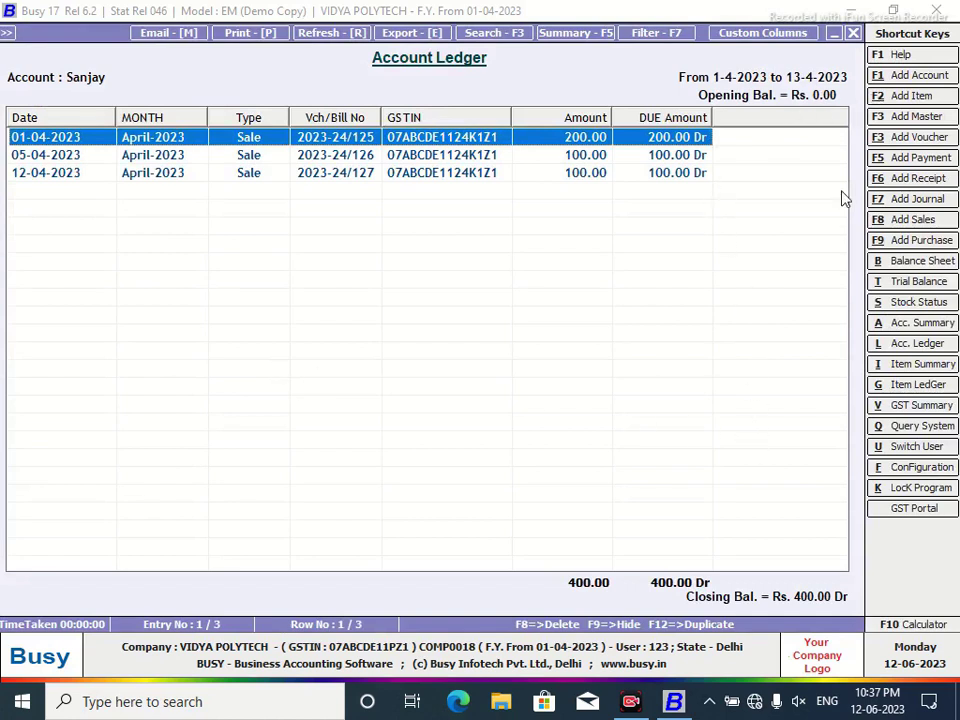
key(alt+q)
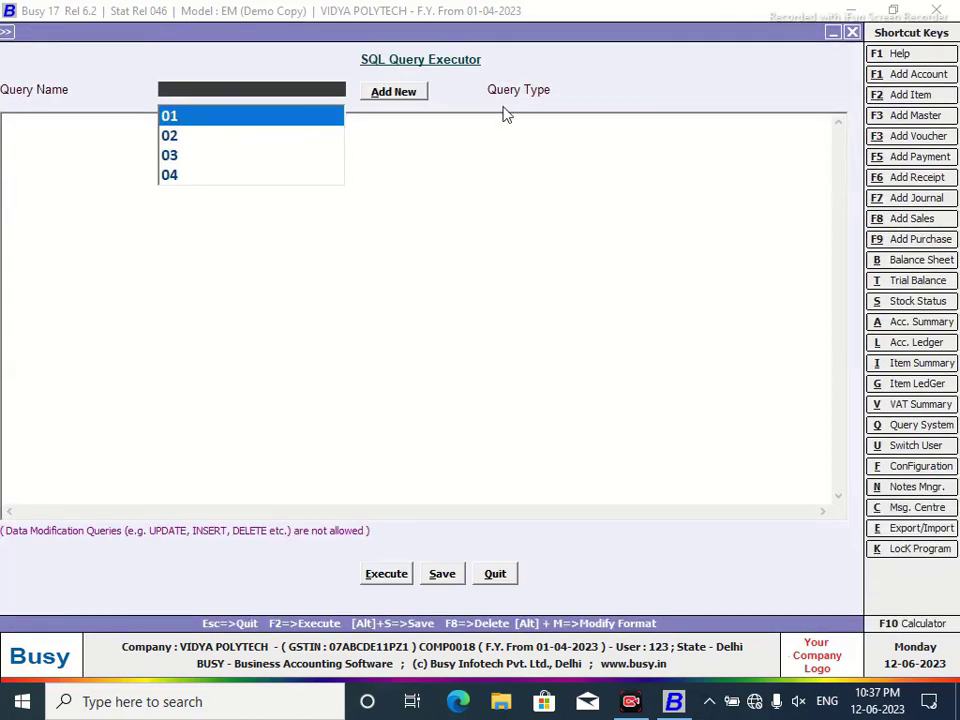
click(396, 93)
text(0)
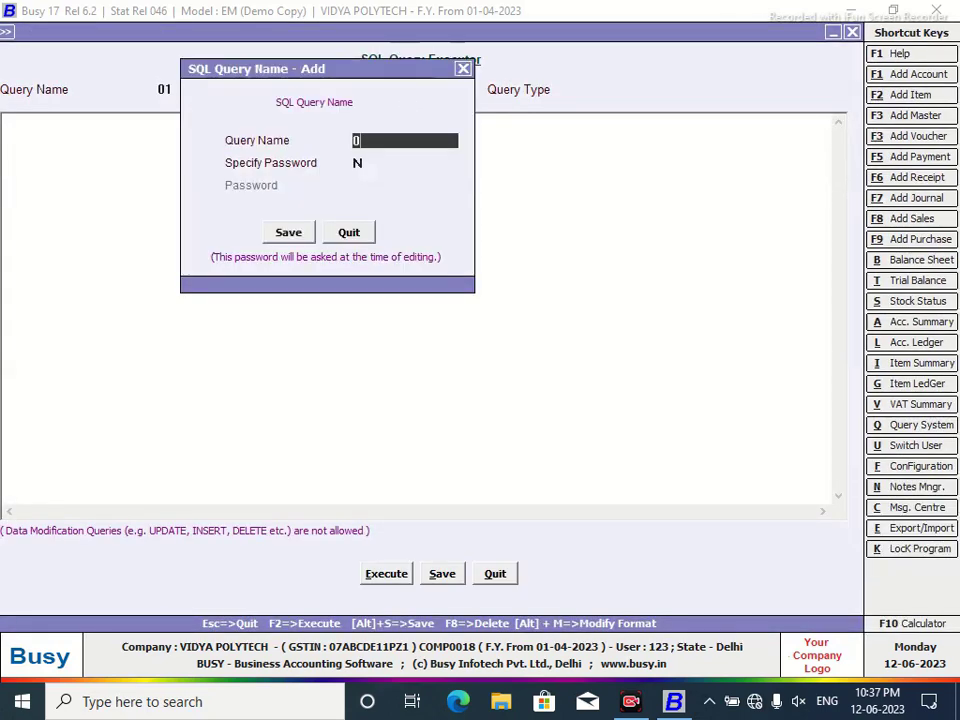
text(5)
click(287, 232)
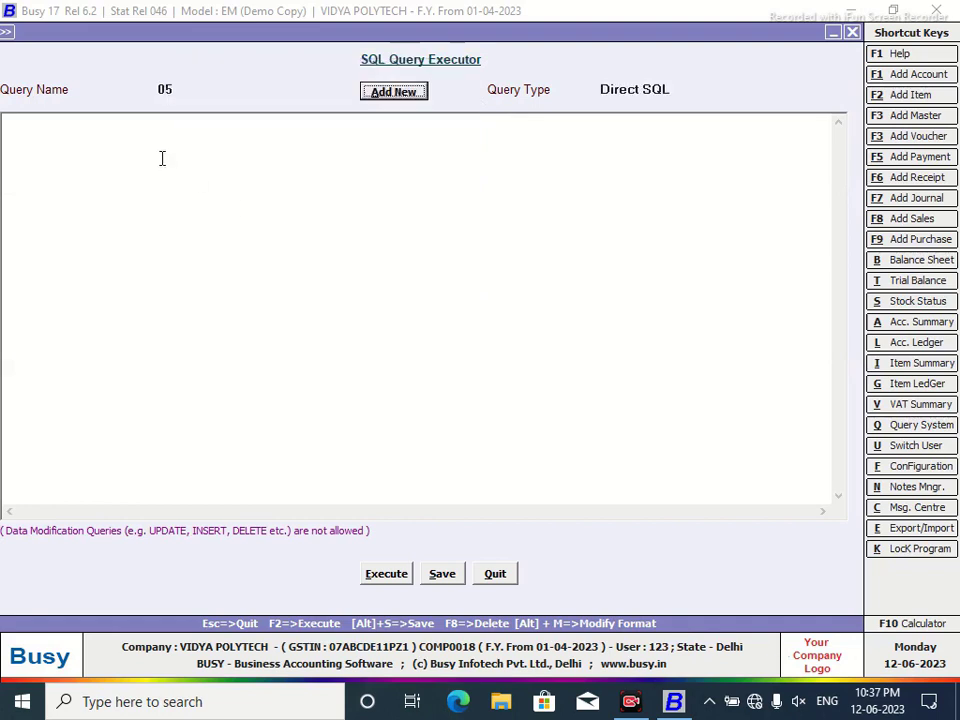
text(Select )
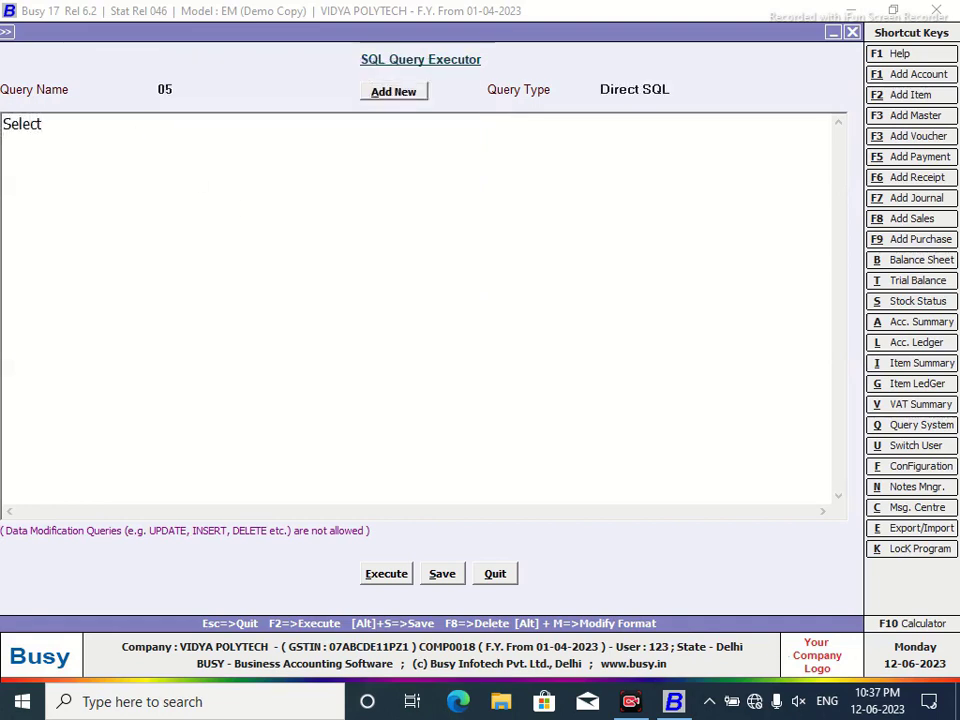
text(Tr)
key(BackSpace)
key(BackSpace)
key(BackSpace)
text(Date()-Tran)
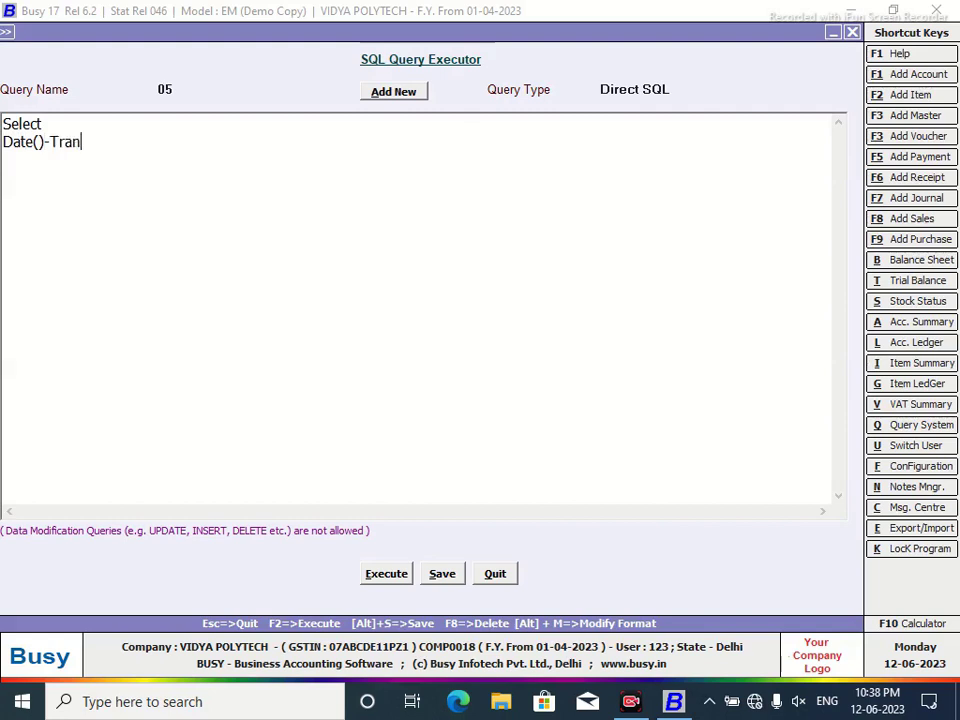
text(3.DueDate )
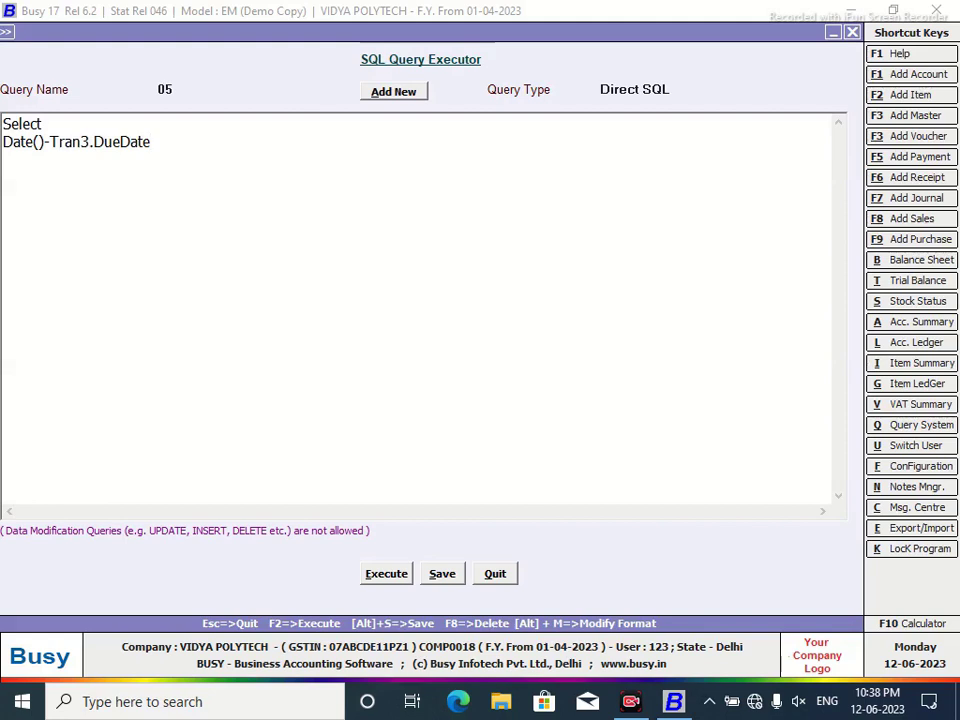
text(fROM)
key(BackSpace)
key(BackSpace)
key(BackSpace)
key(BackSpace)
text(From M)
text(ran3)
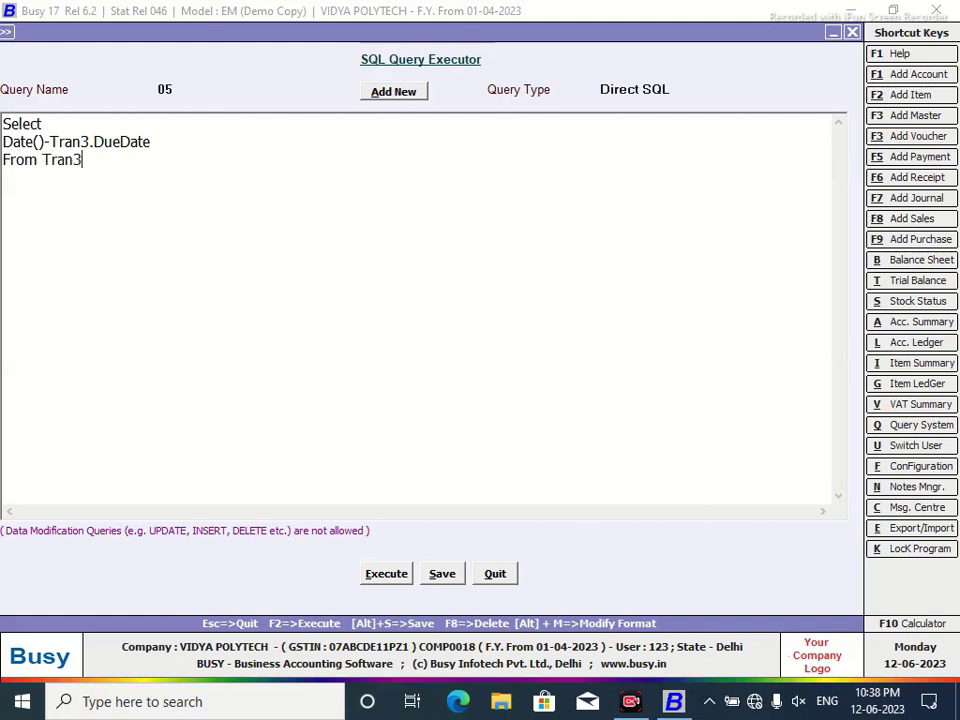
text(Where Tran)
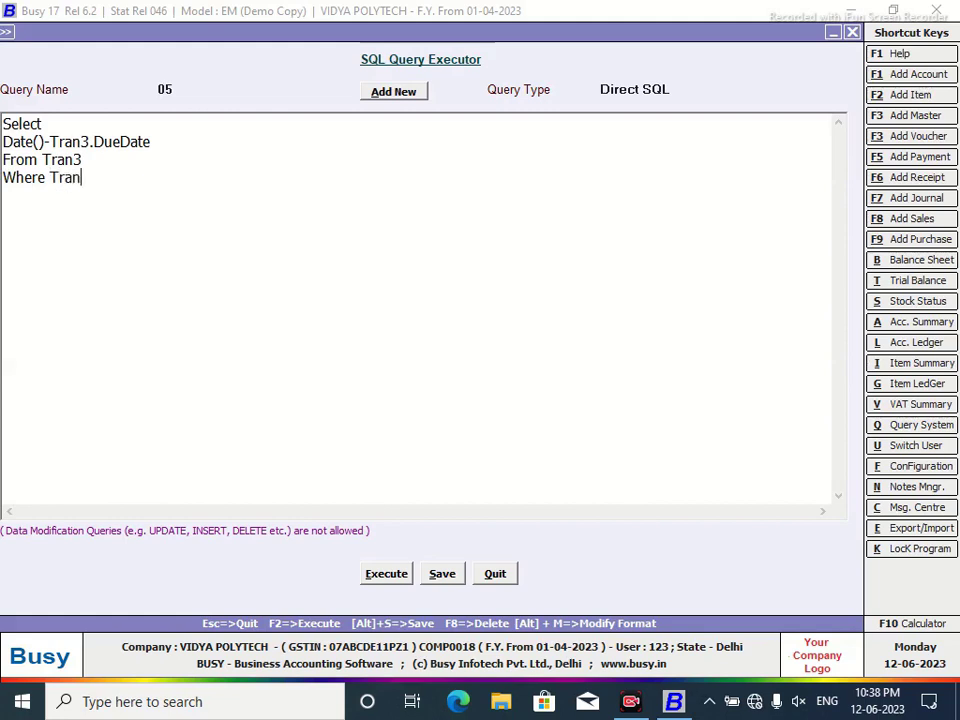
text(3.VchCode)
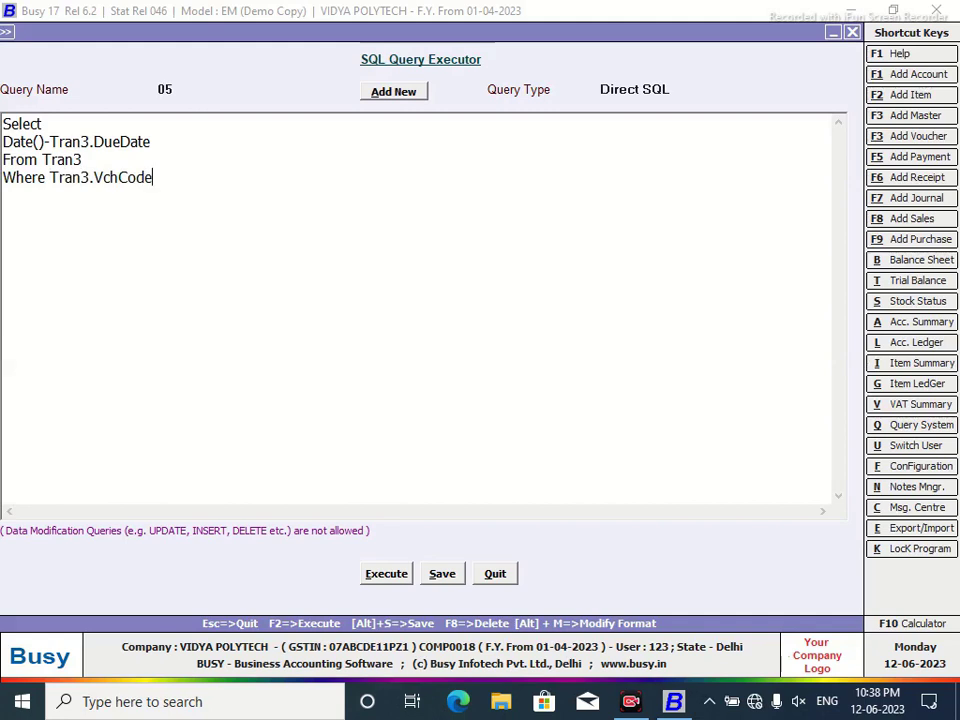
text(=@P1@)
Set query 05's type to Custom Column, save it, and return to the ledger.
click(678, 90)
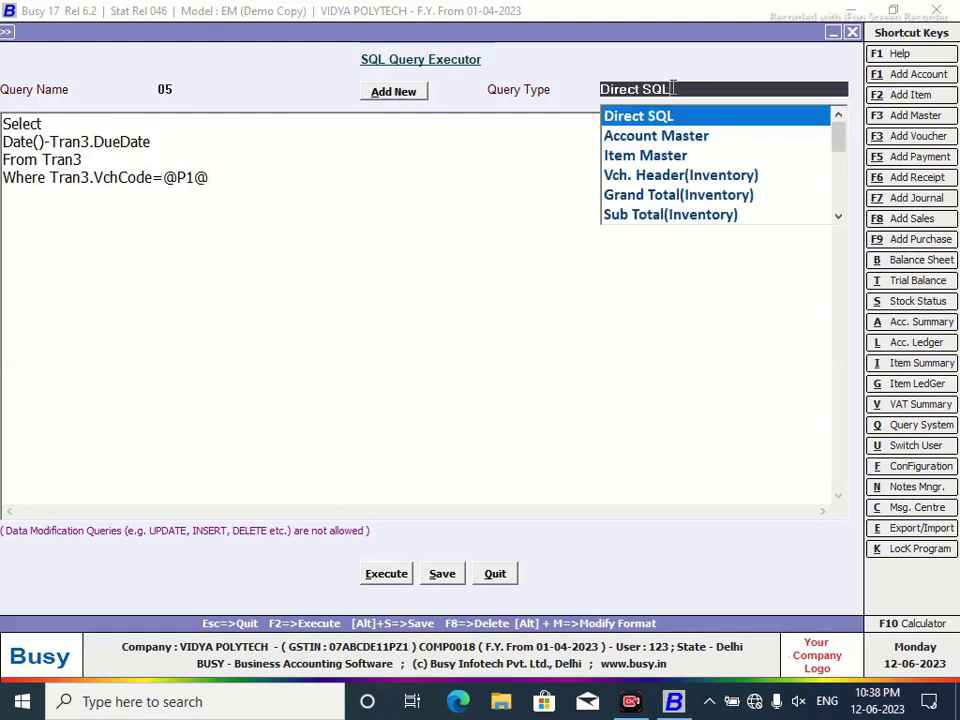
scroll(836, 170, down, 3)
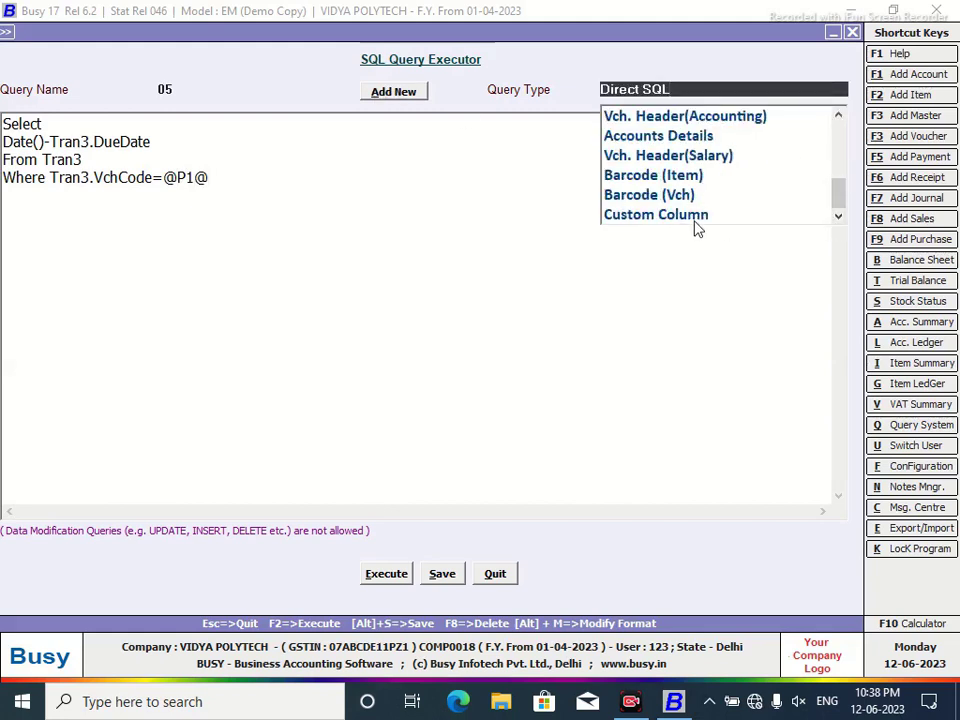
click(696, 218)
click(437, 576)
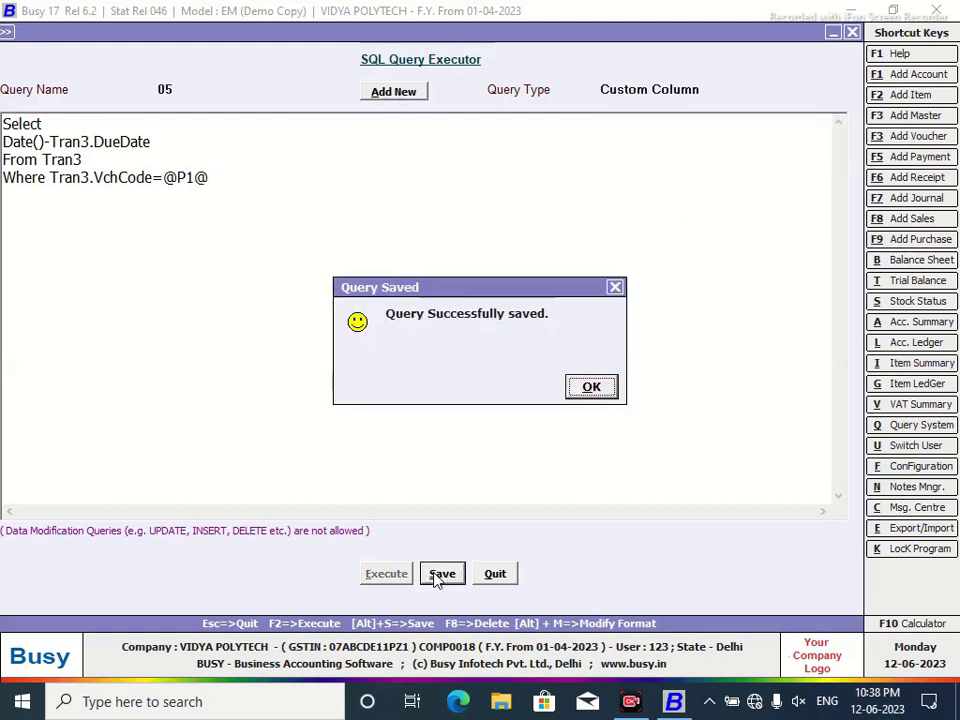
click(592, 389)
click(493, 573)
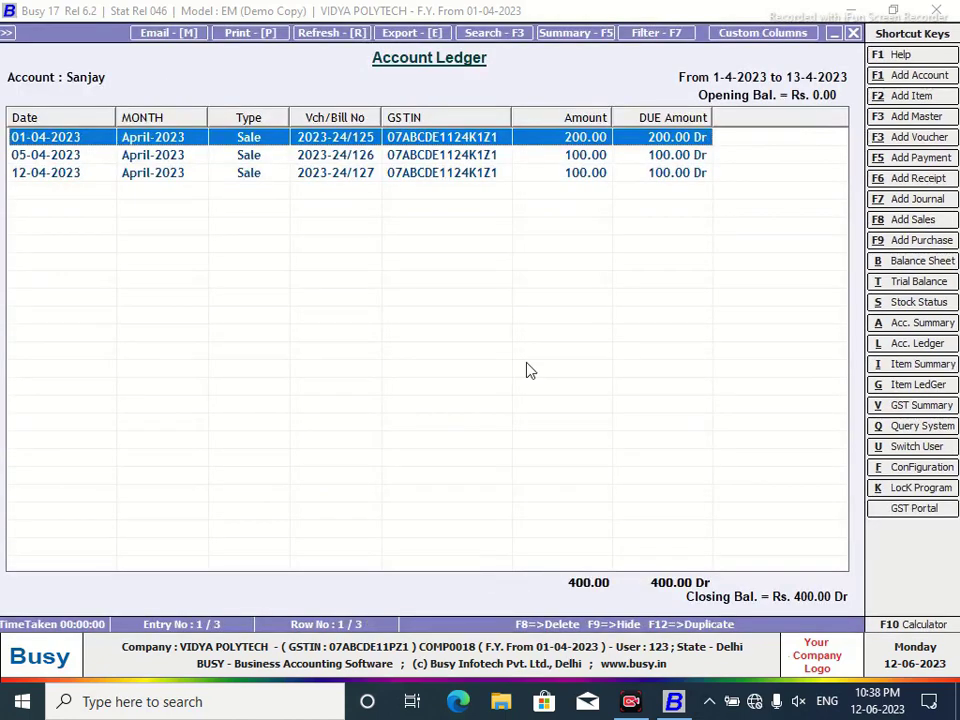
Define a new last, Numeric column 'PENDING DAYS' filled by SQL query 05 with parameter VC.
click(758, 36)
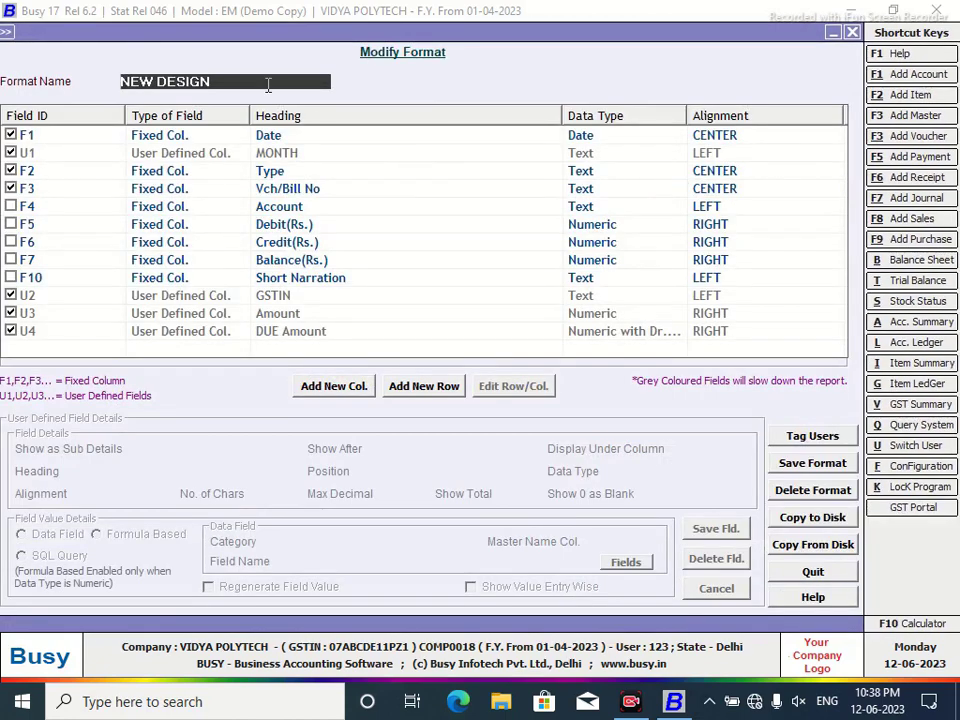
click(334, 386)
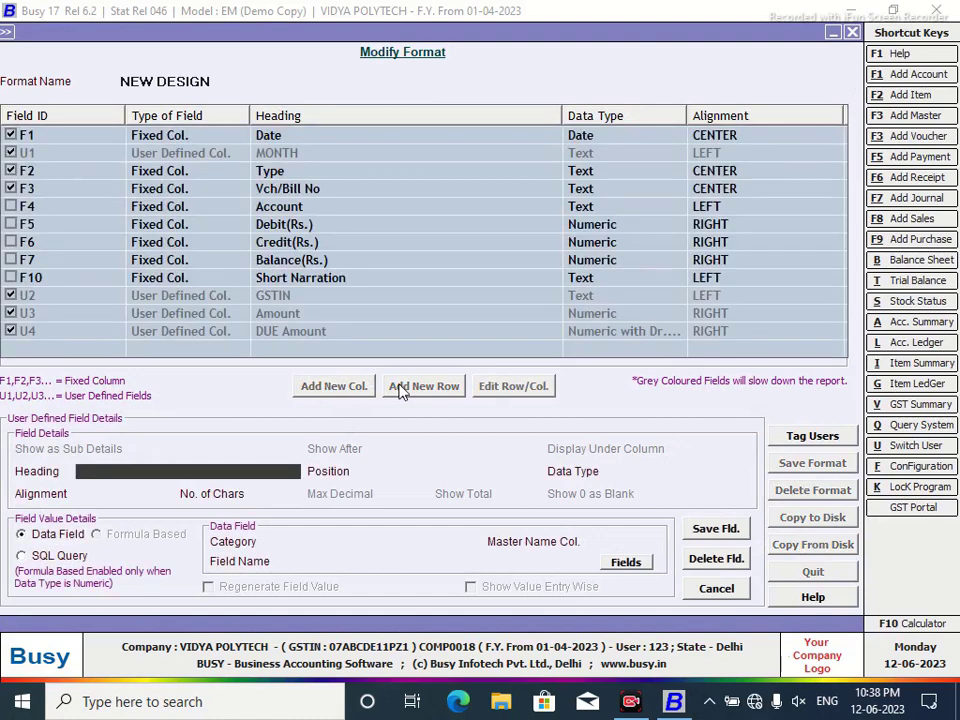
text(PENDING DAYS)
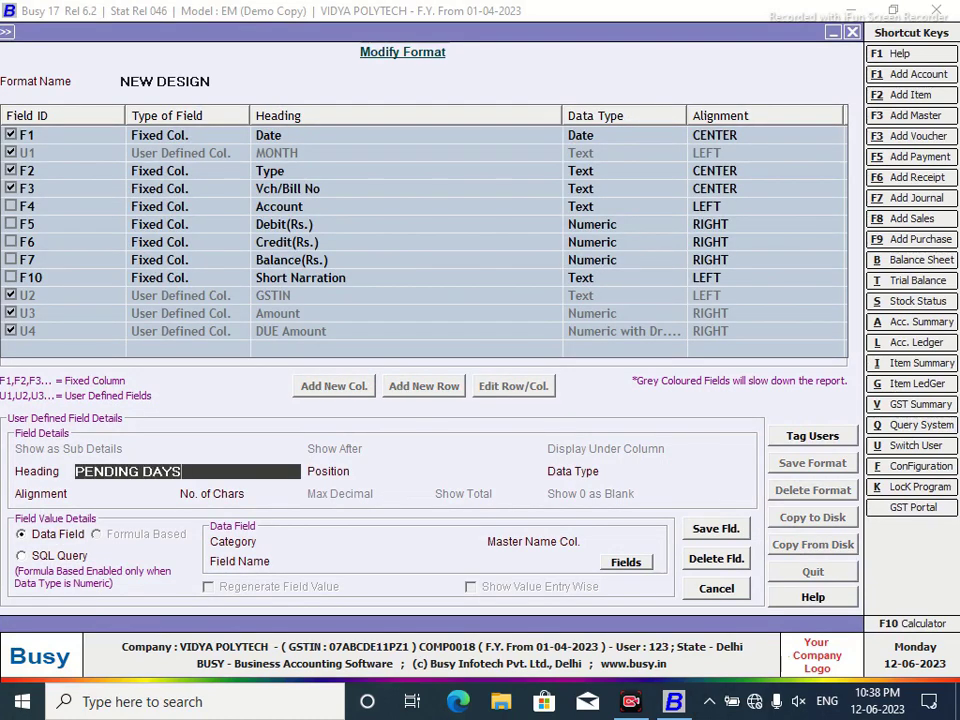
key(Return)
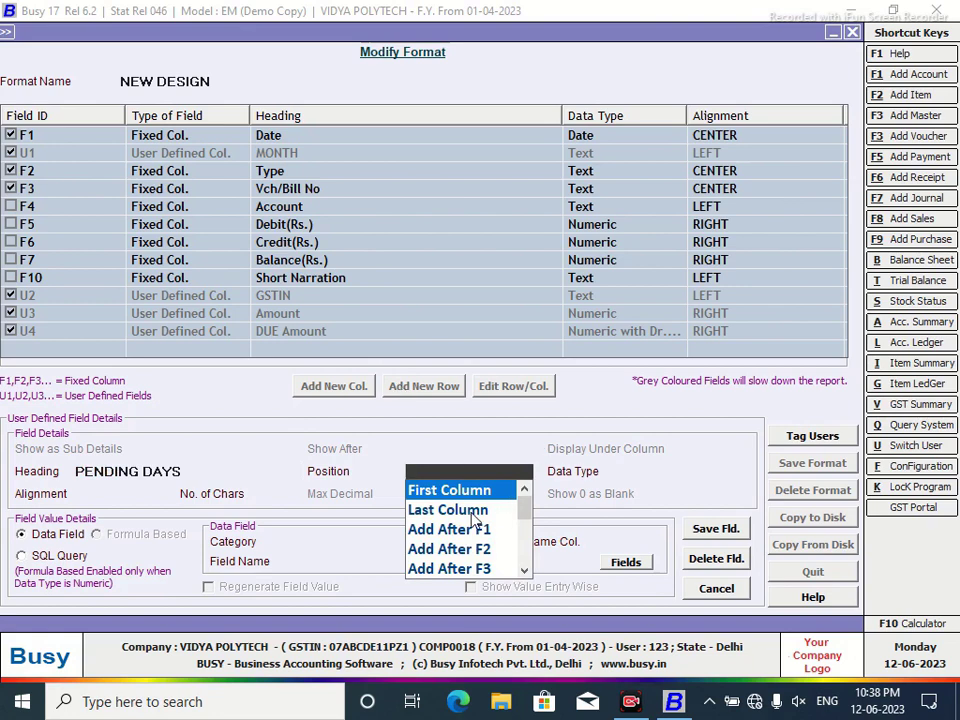
click(475, 520)
click(645, 528)
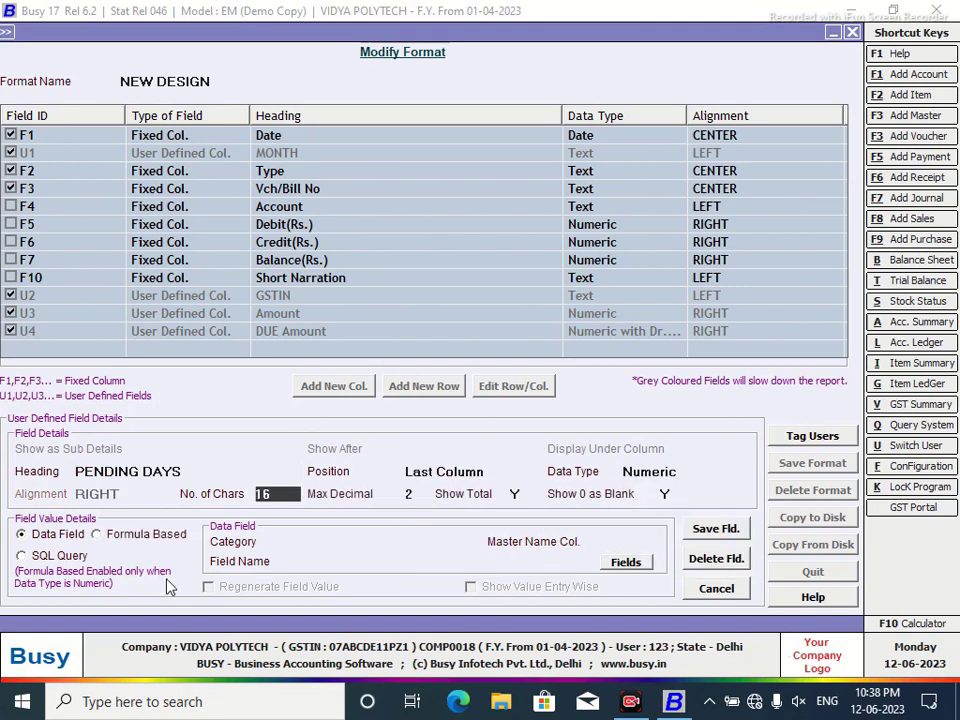
click(31, 558)
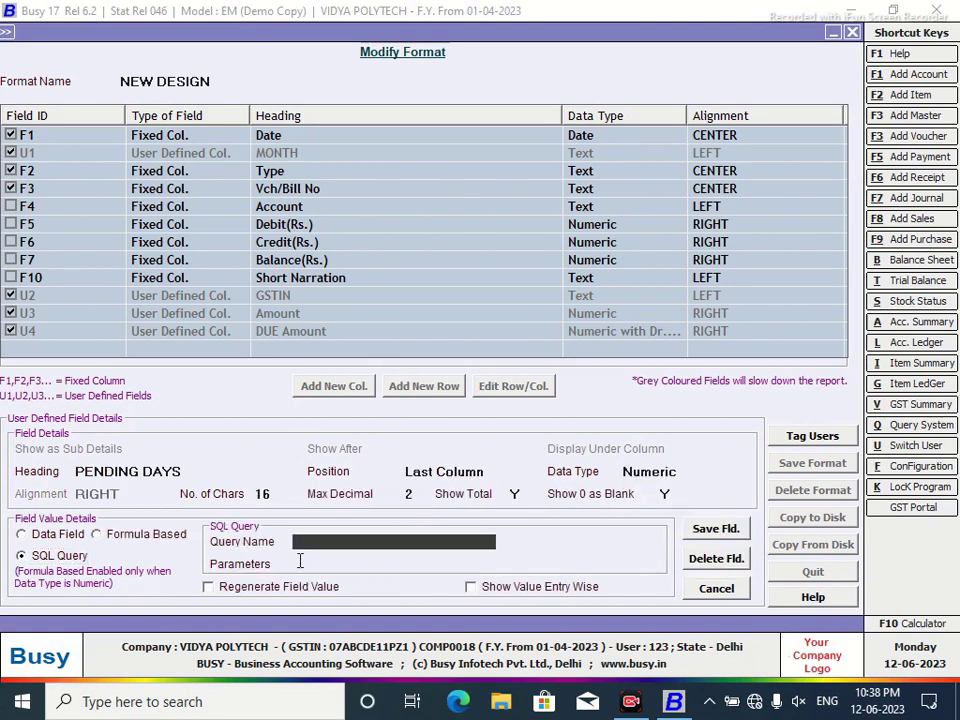
key(Return)
text(VC)
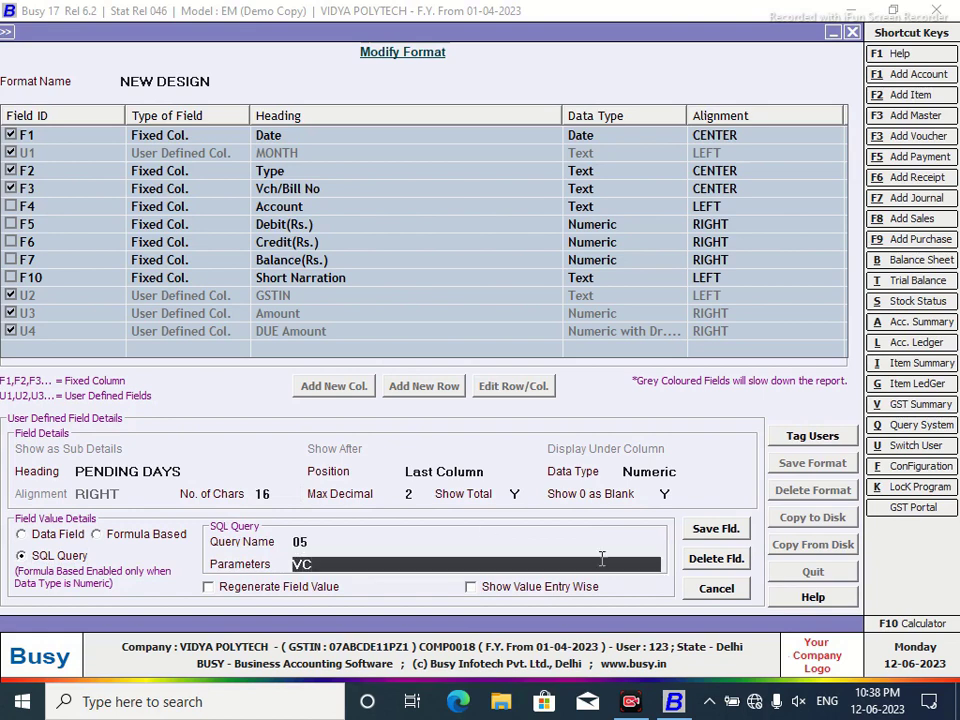
Save the PENDING DAYS column and the NEW DESIGN format.
click(716, 530)
click(525, 391)
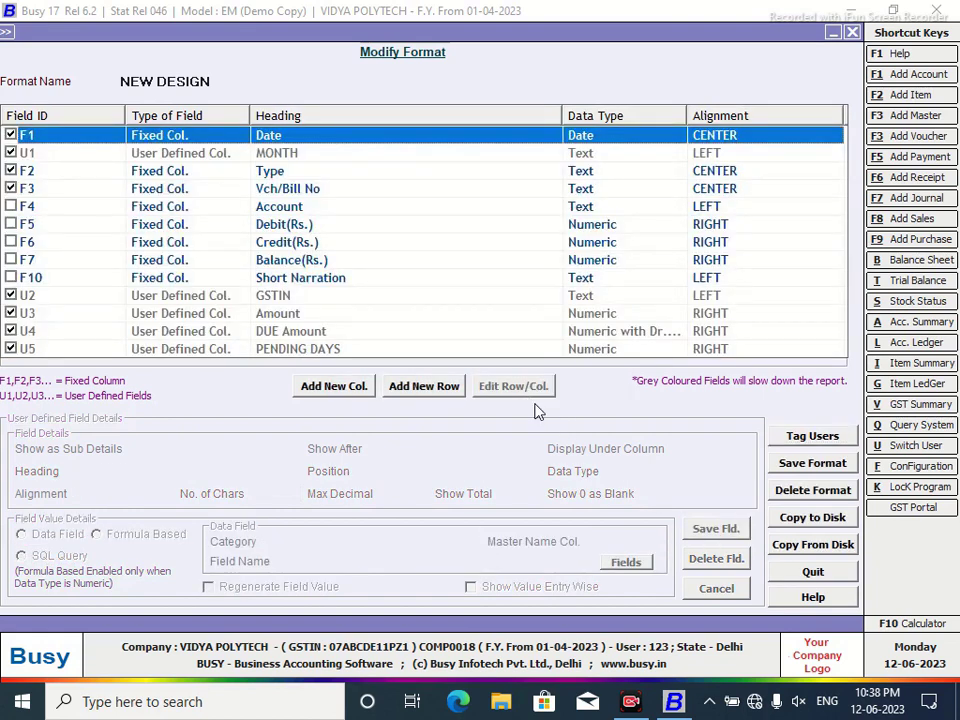
click(808, 468)
click(574, 391)
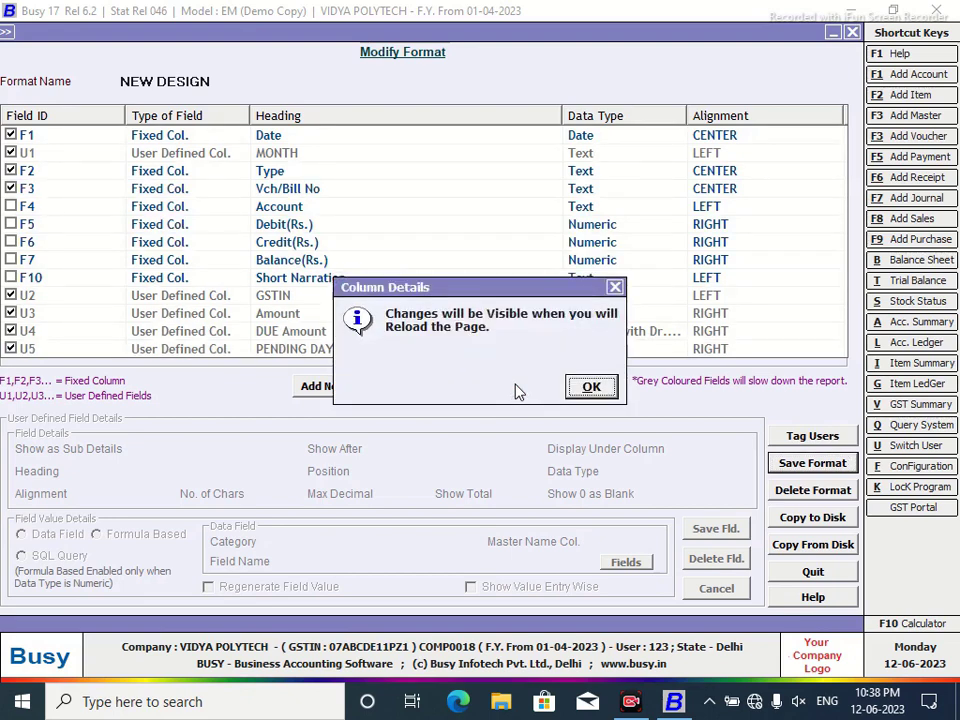
click(590, 388)
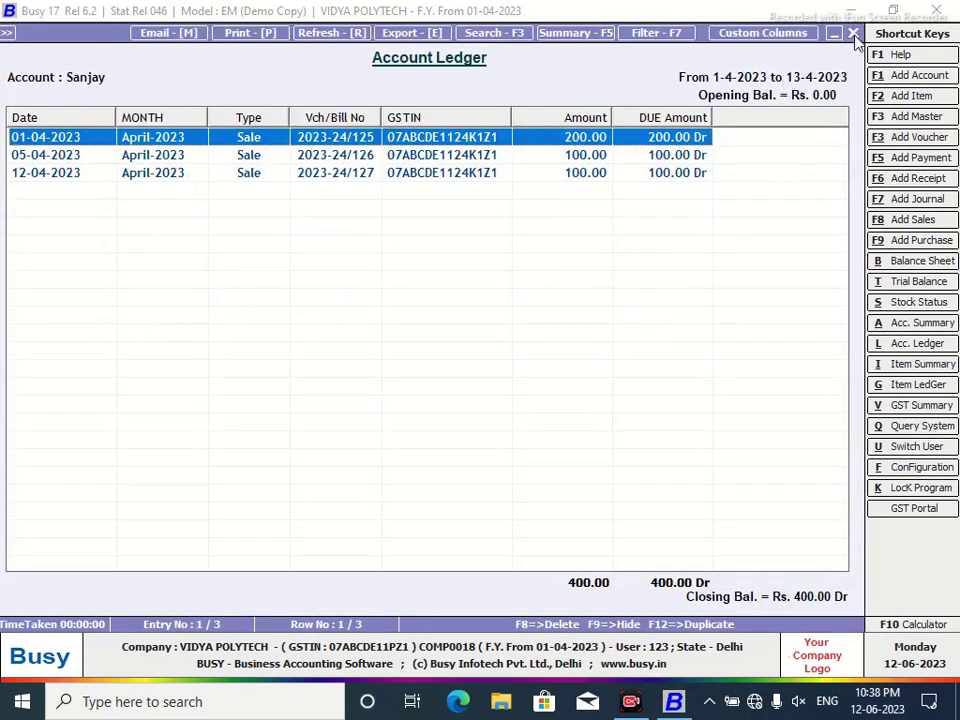
Reload the ledger so PENDING DAYS totals 180.00, and narrow the Date column.
click(851, 32)
click(275, 368)
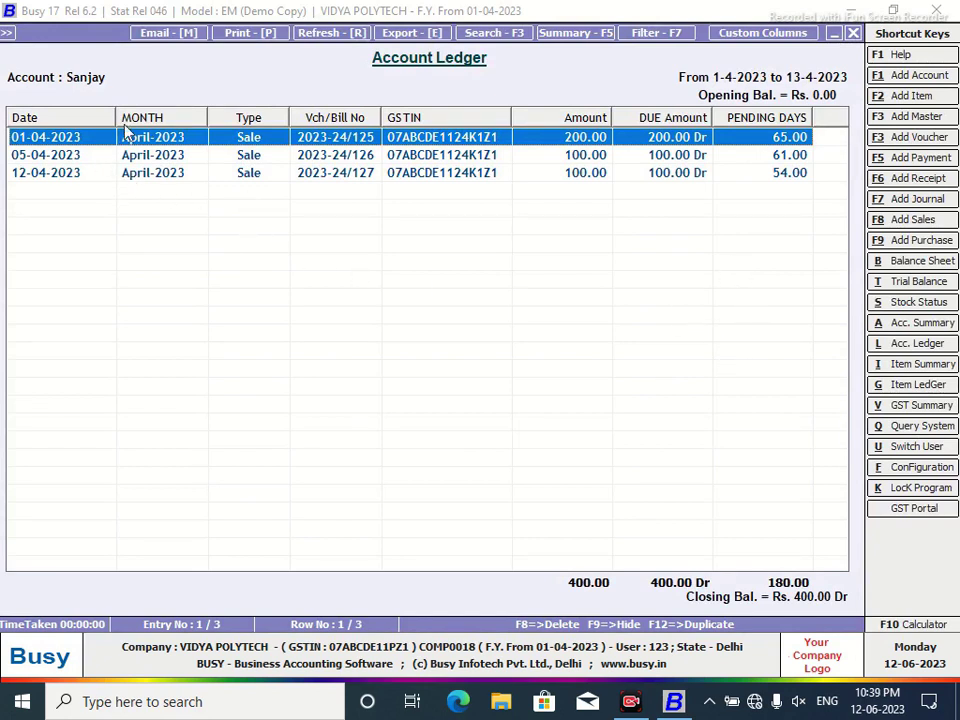
drag(115, 116, 99, 117)
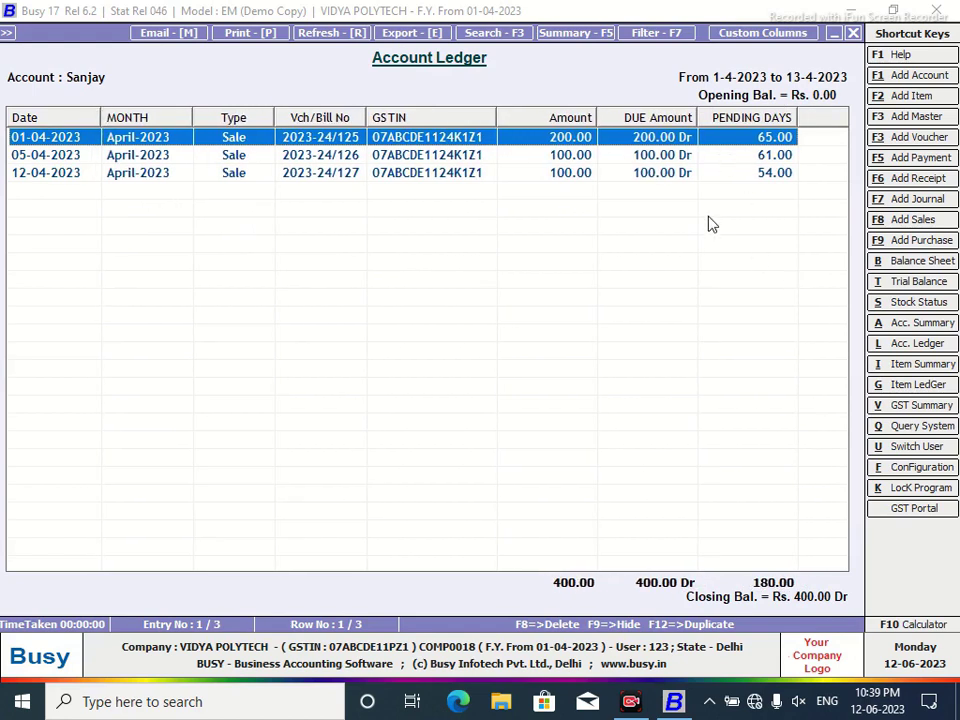
Open the ledger's print options with the program's own layout and browse the report header choices.
click(244, 35)
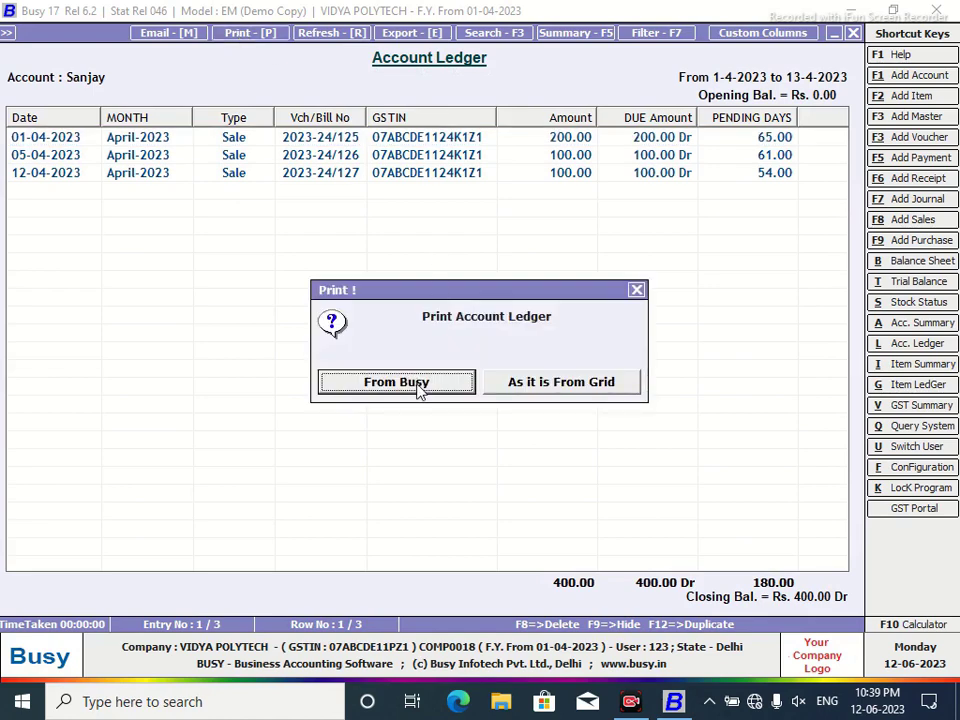
click(419, 390)
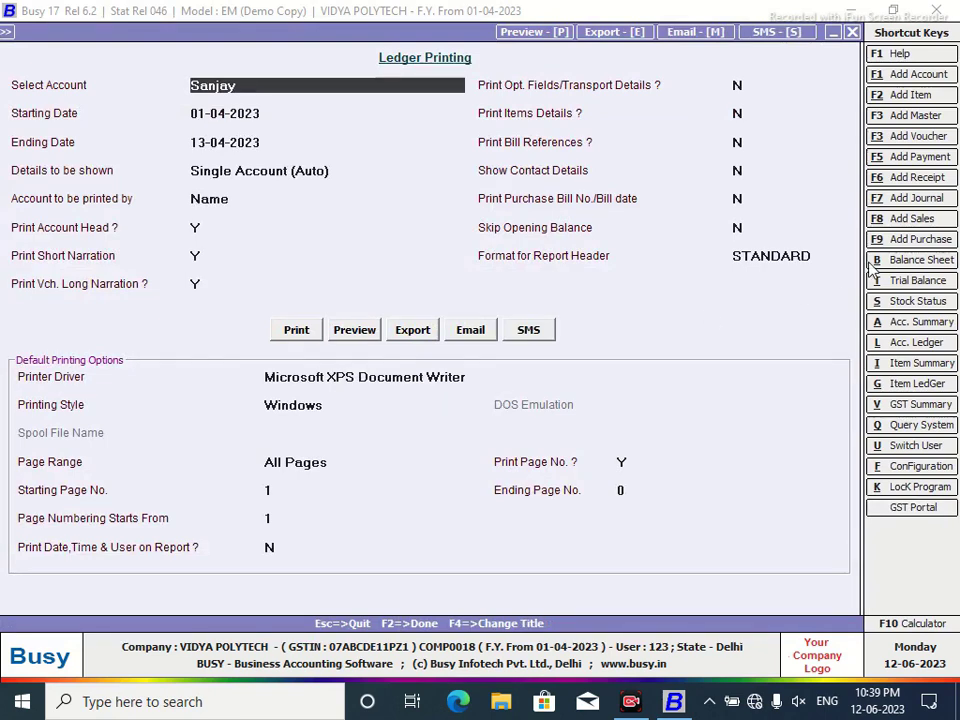
click(823, 256)
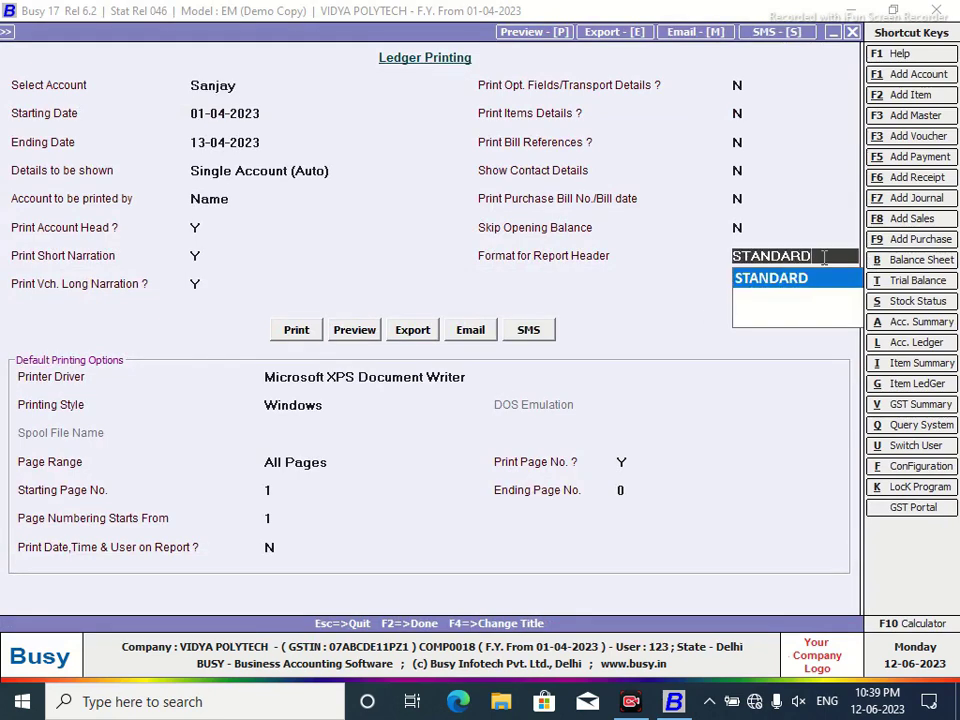
key(F3)
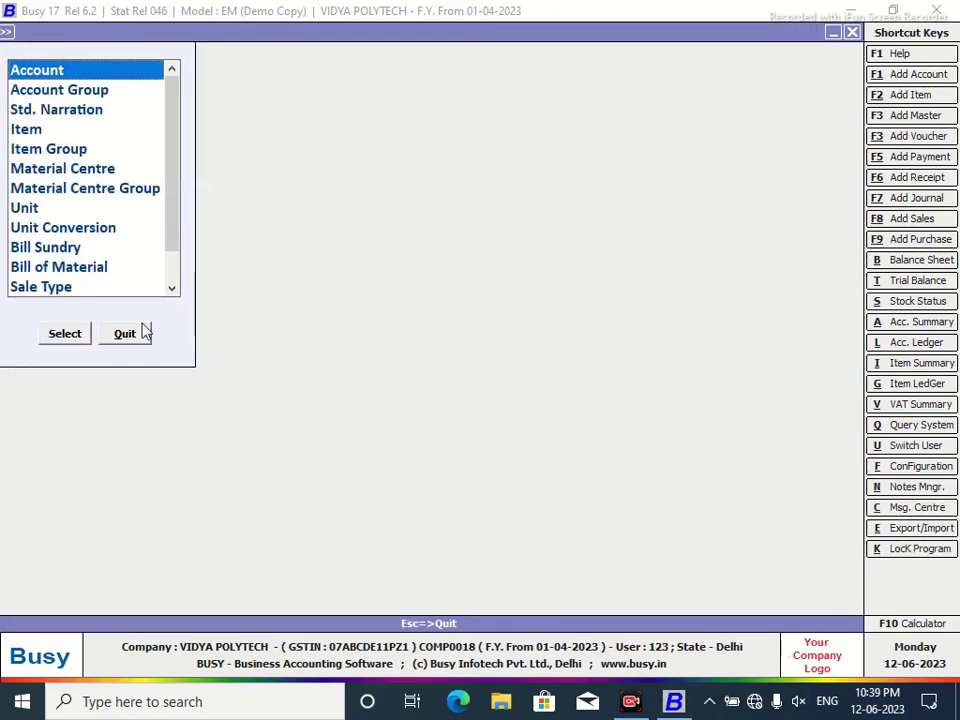
click(139, 333)
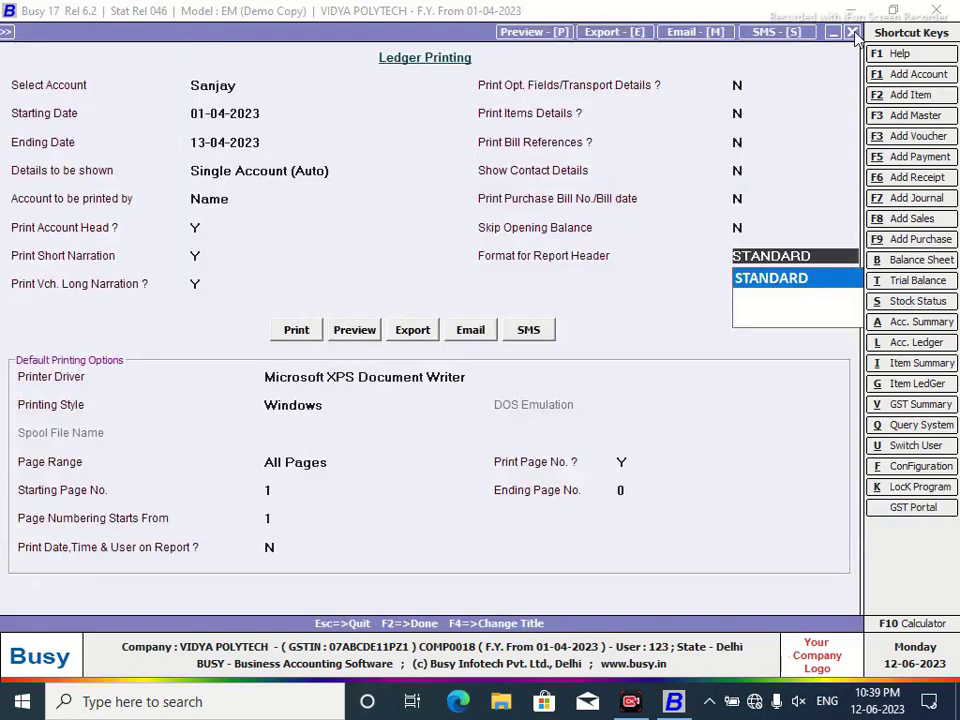
Close the Ledger Printing options, the print dialog and the Account Ledger view.
click(853, 33)
click(636, 289)
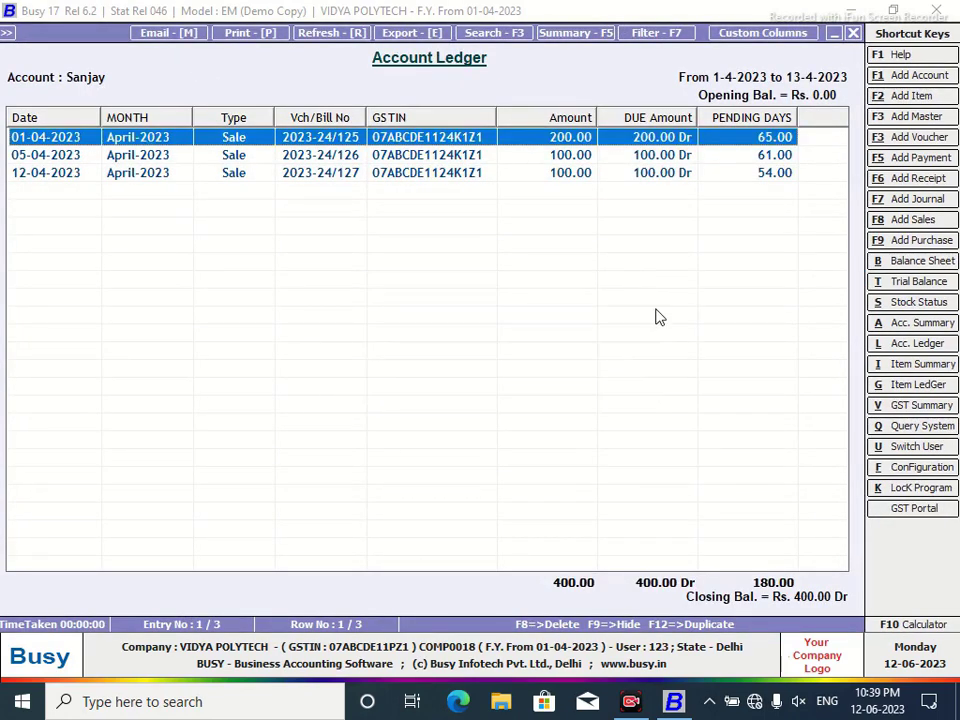
click(853, 33)
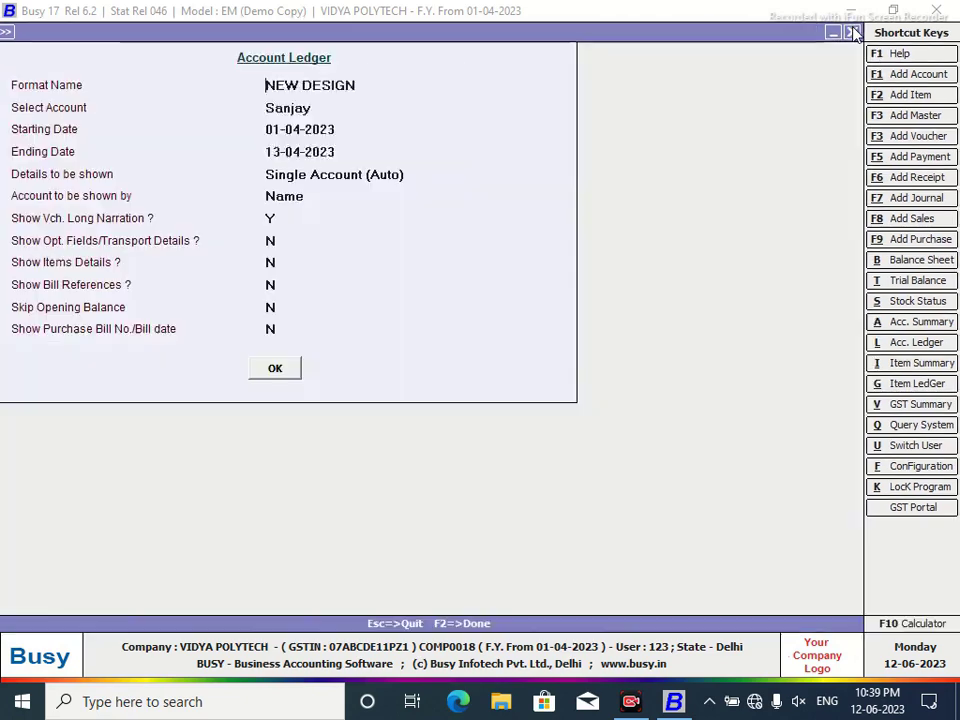
Go to Administration Configuration's Report Header Printing under Columnar Reports.
click(853, 33)
click(125, 32)
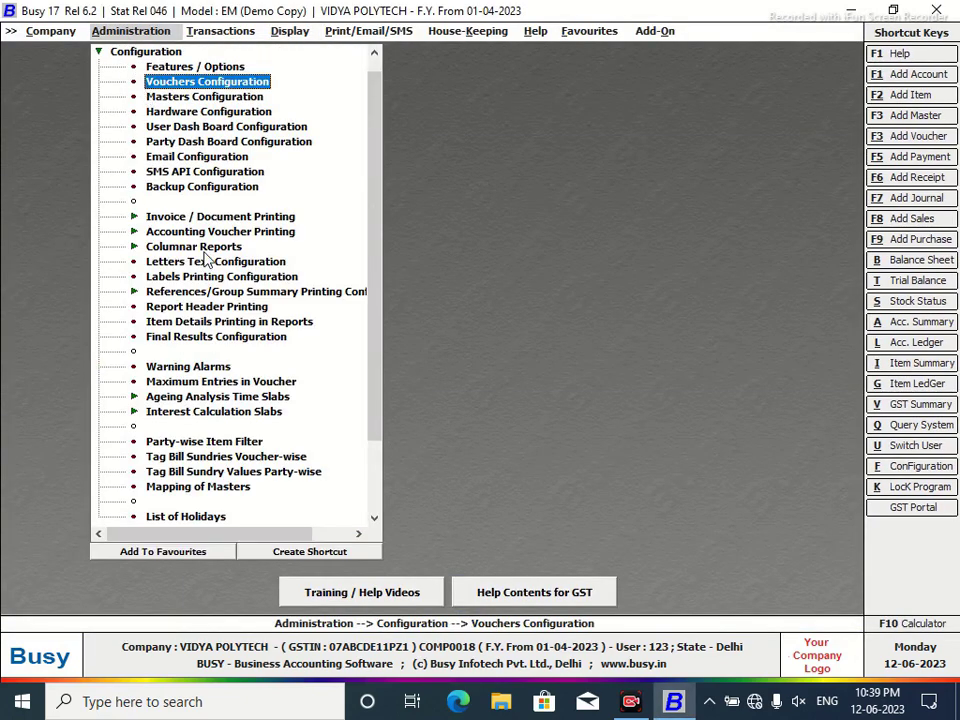
click(200, 246)
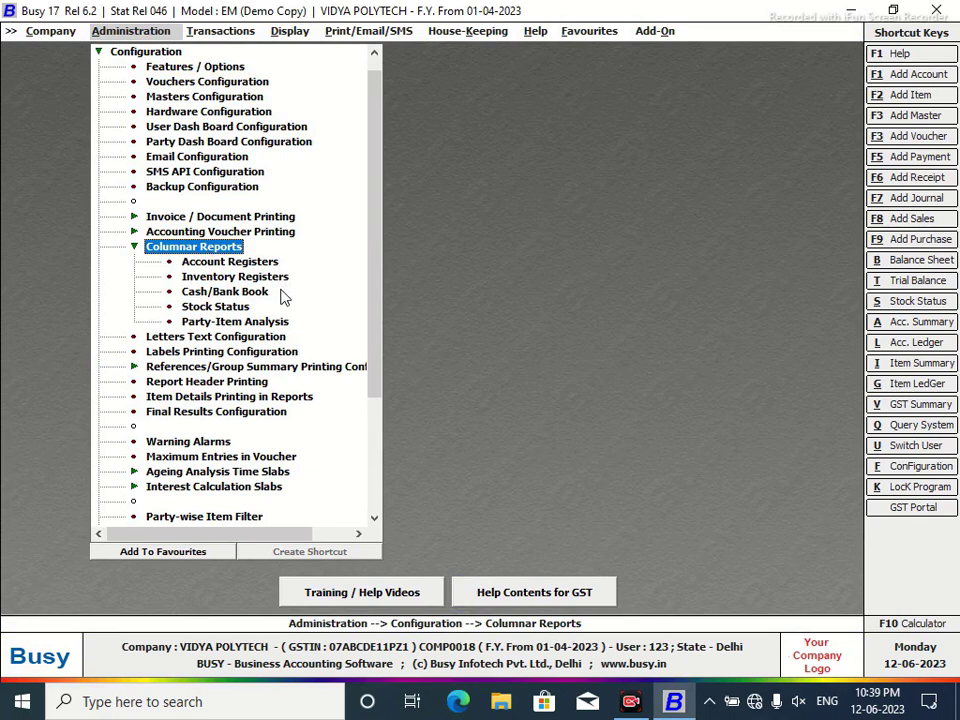
double_click(244, 385)
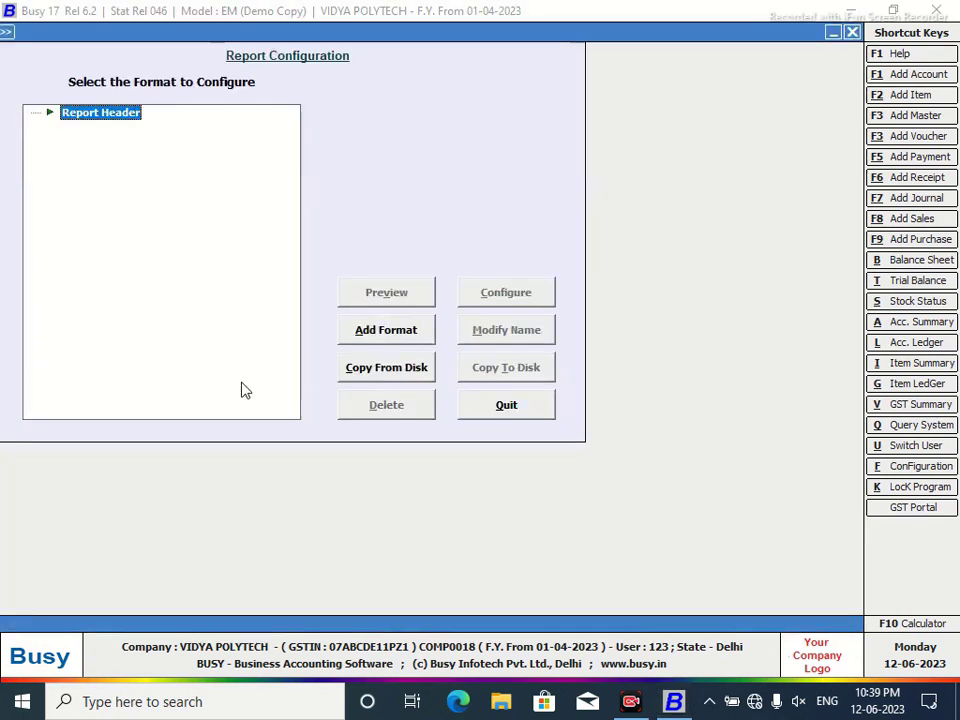
Add and save a header format named NEW DESIGN, then open it for configuration.
click(392, 343)
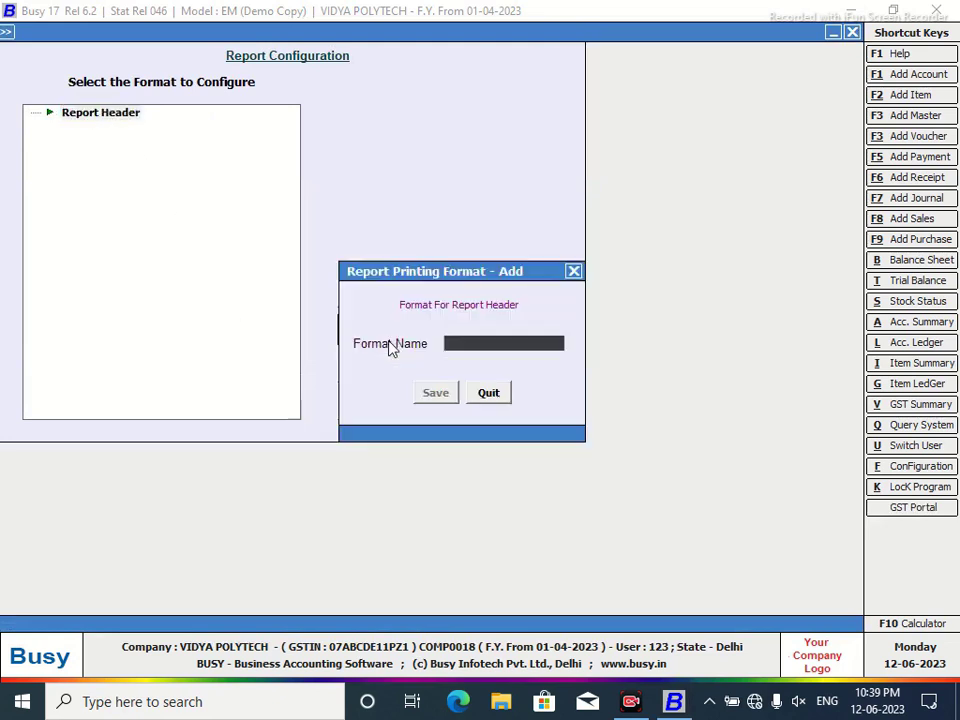
text(NEW DESIG)
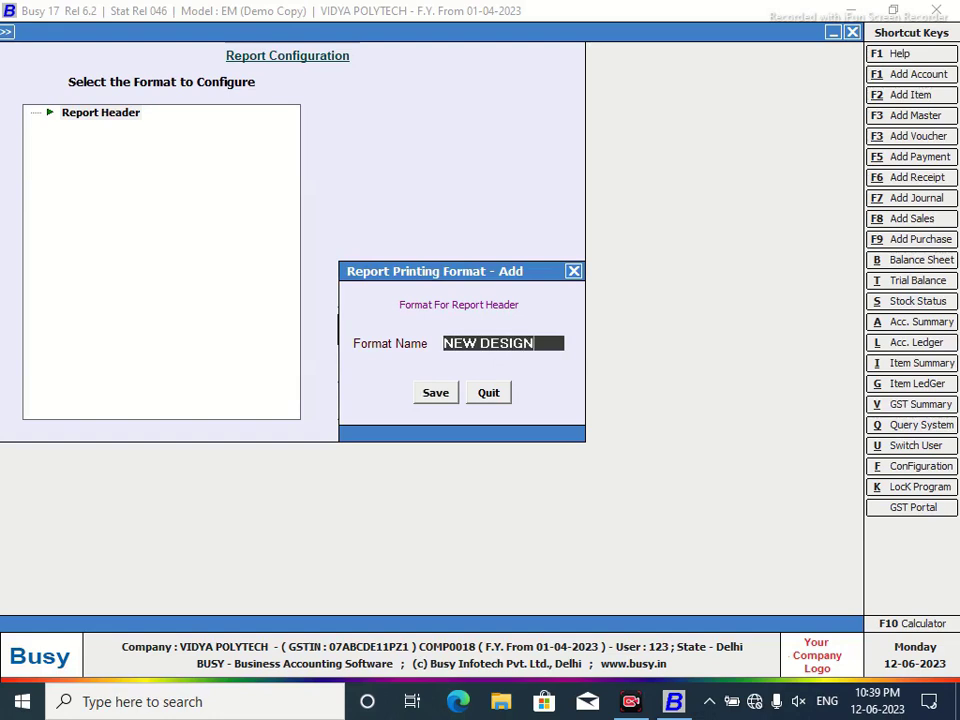
text(N)
click(447, 401)
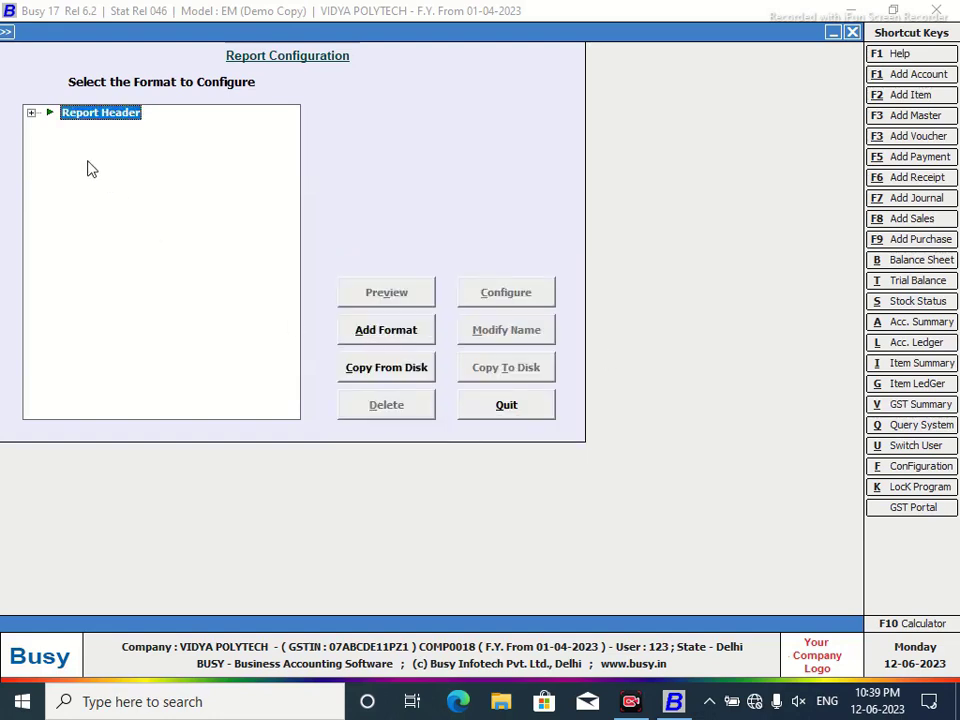
click(31, 113)
click(110, 128)
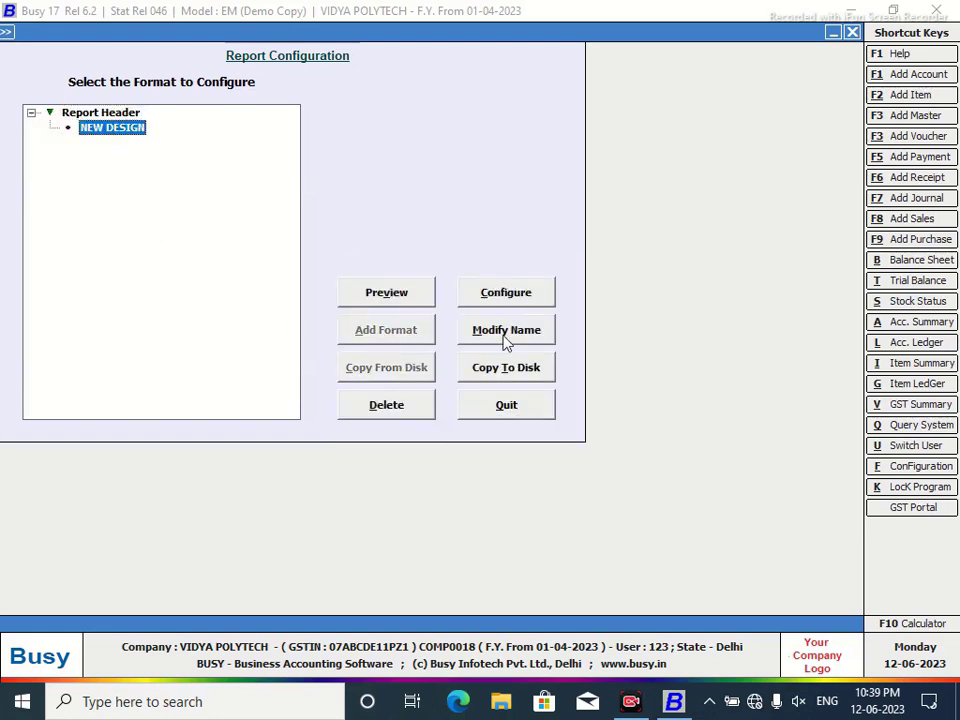
click(506, 296)
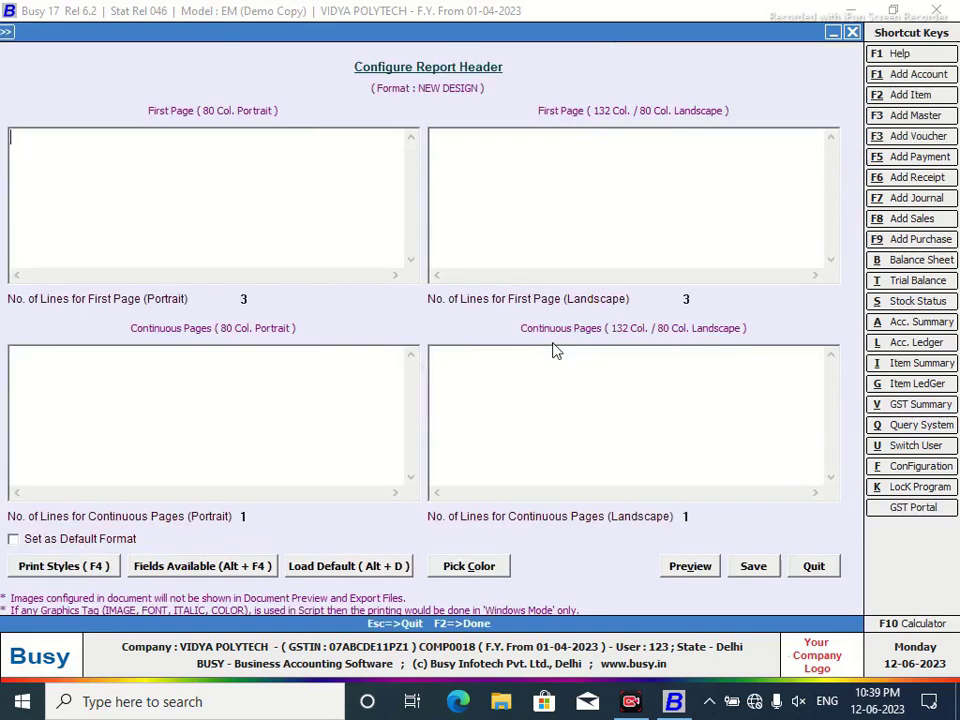
Insert the <IMAGE,PATH,0,0> print-style tag into the First Page (80 Col. Portrait) header.
click(206, 149)
key(F4)
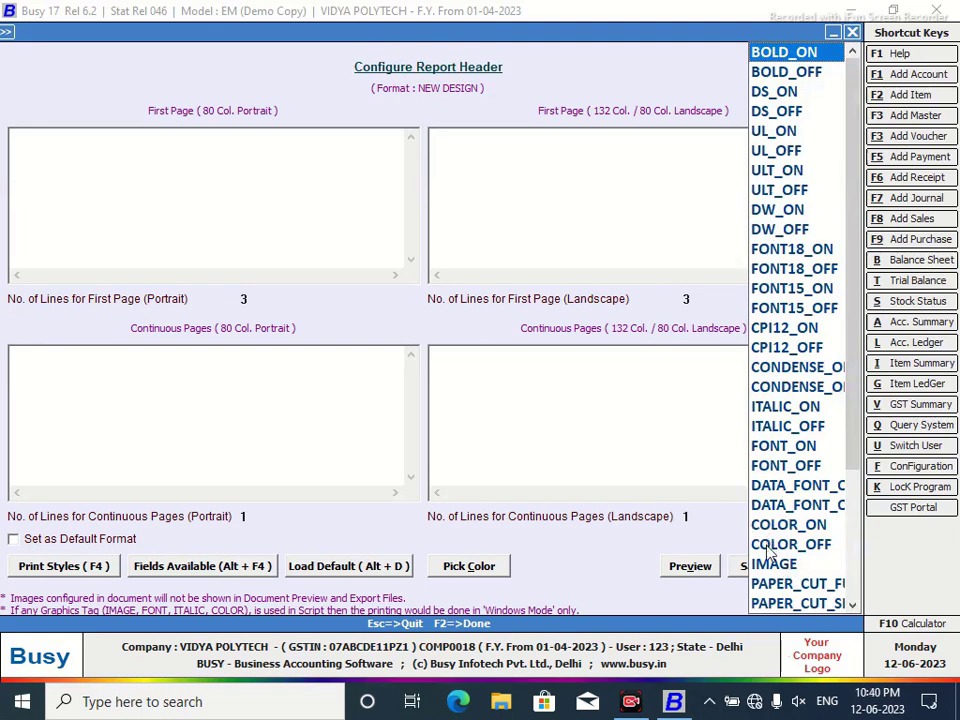
click(773, 566)
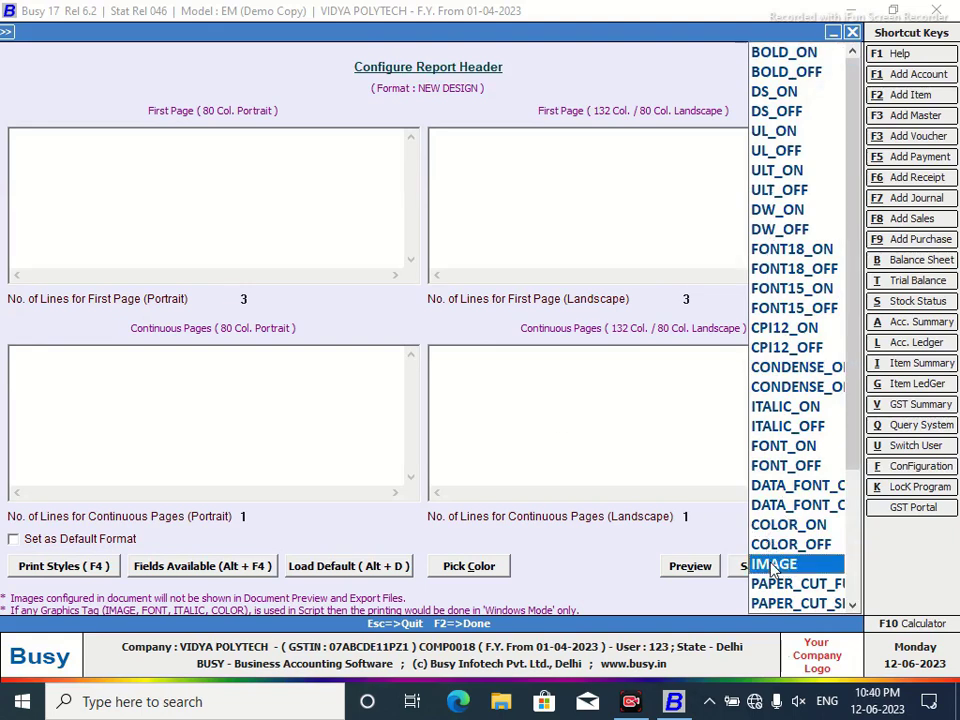
double_click(773, 566)
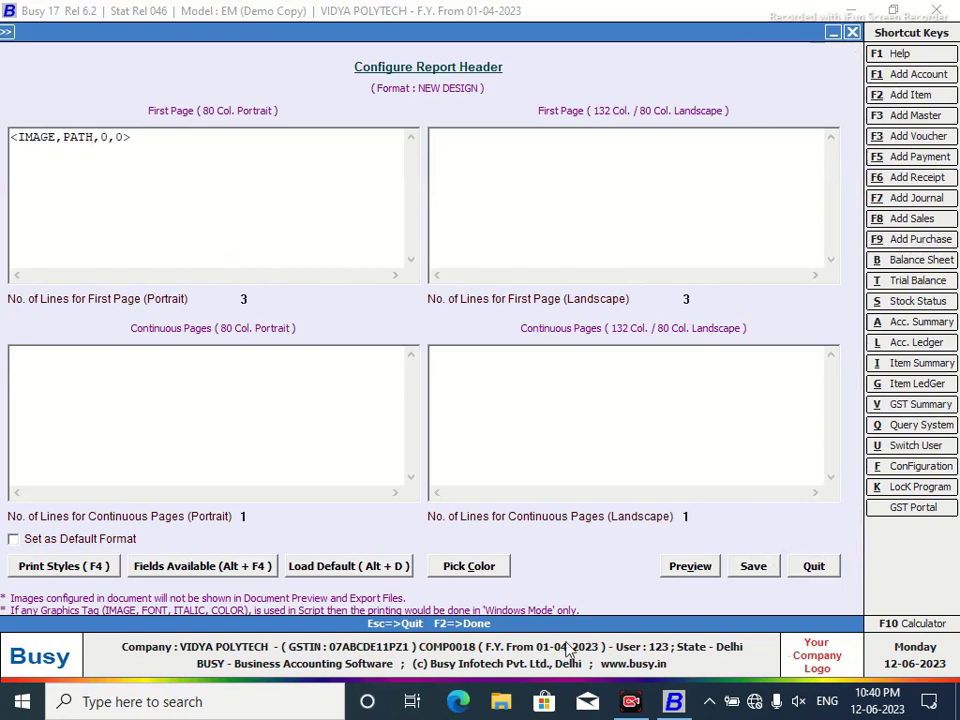
right_click(693, 702)
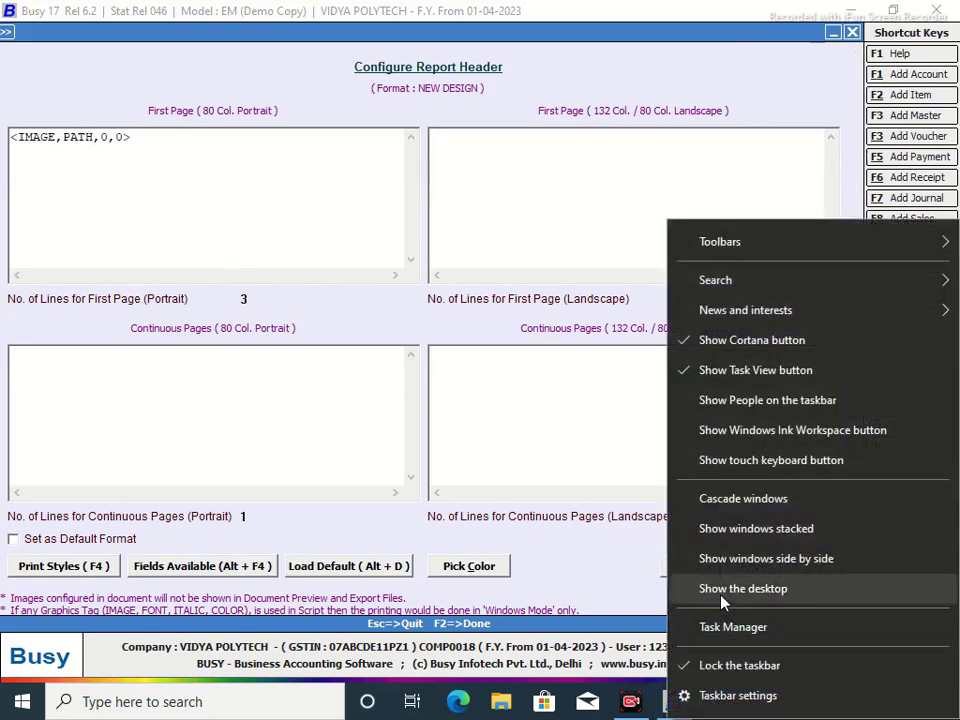
Open the D:\Ankit Images\New photos folder in File Explorer.
click(723, 590)
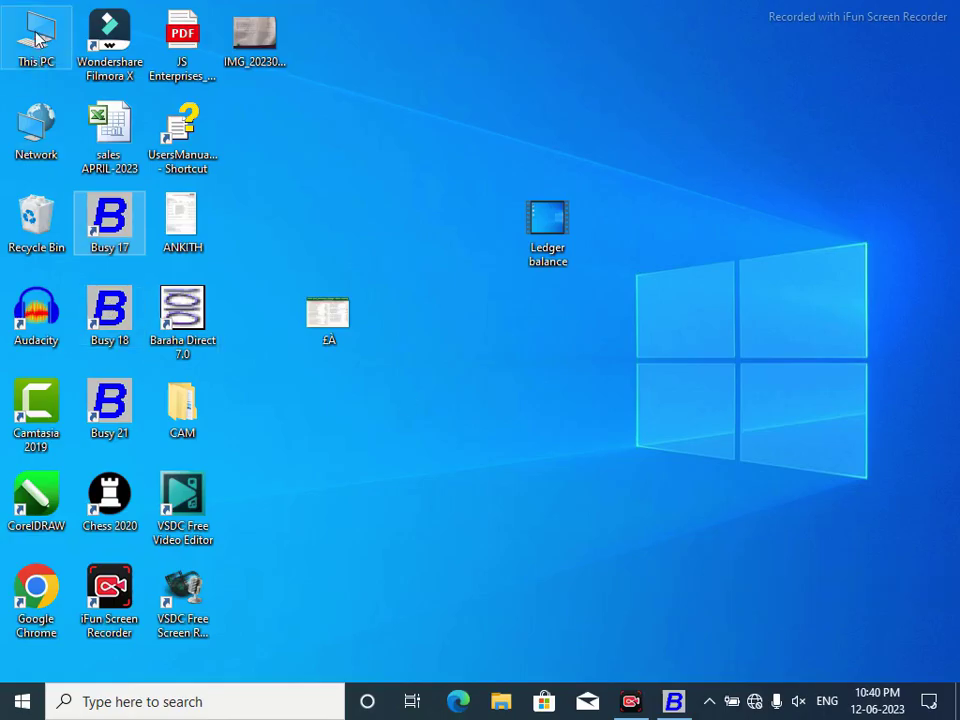
key(super+e)
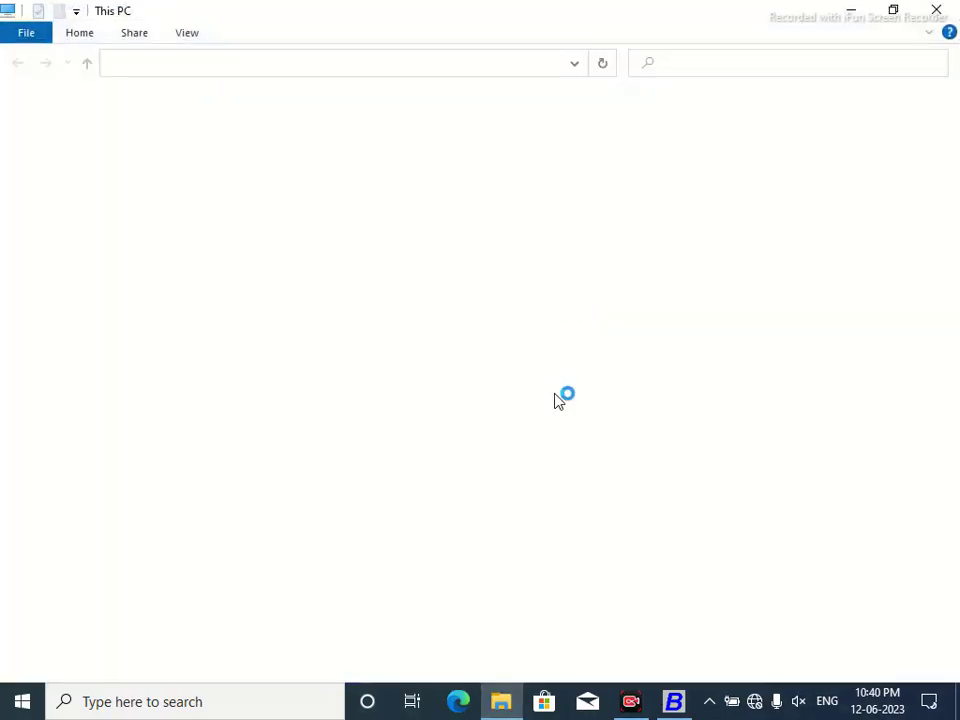
double_click(549, 334)
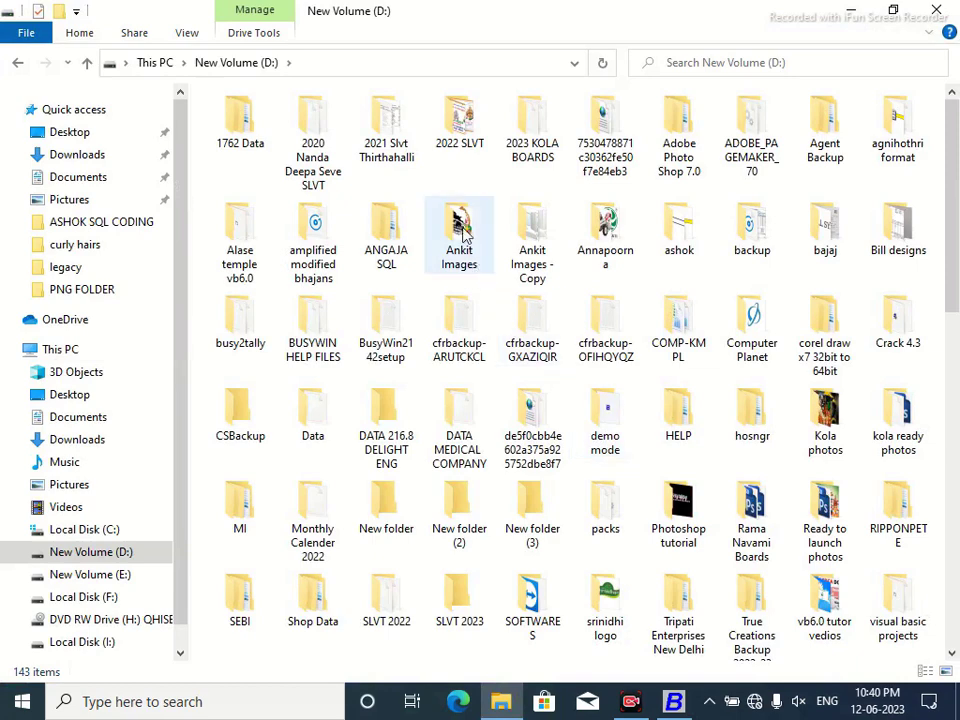
double_click(474, 250)
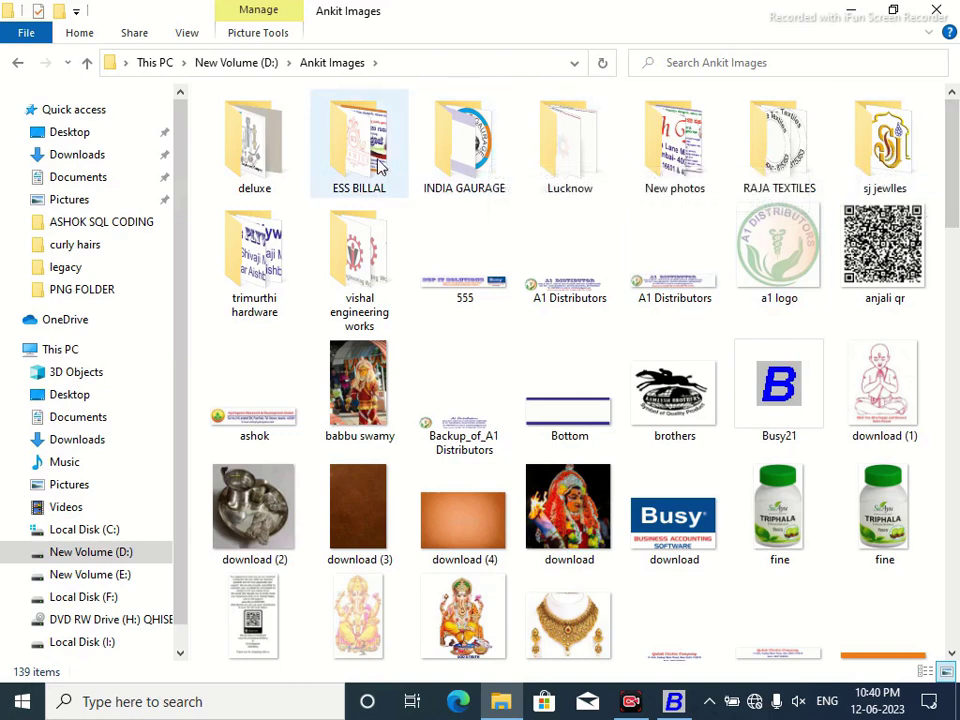
click(667, 155)
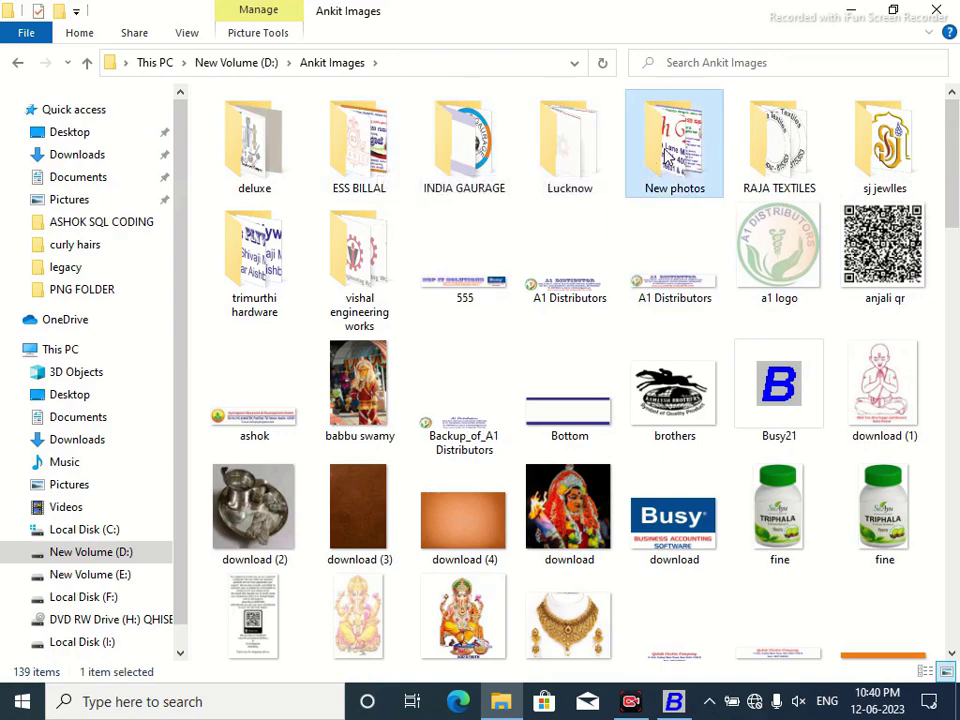
double_click(667, 155)
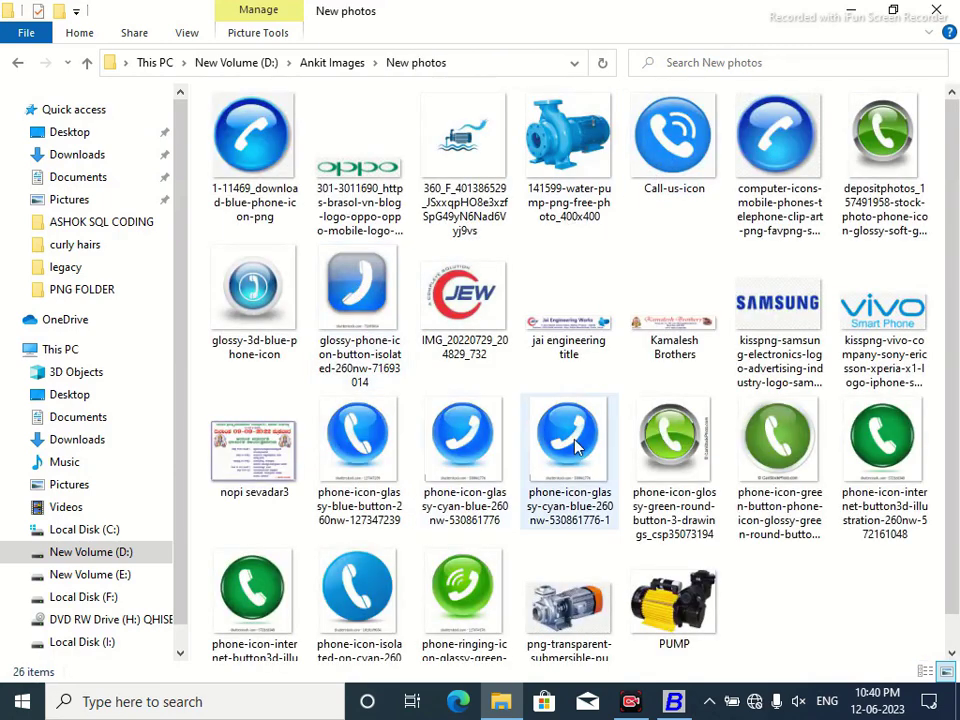
Select the 141599-water-pump-png-free-photo_400x400 image's full path from its Properties' Security object name.
click(540, 158)
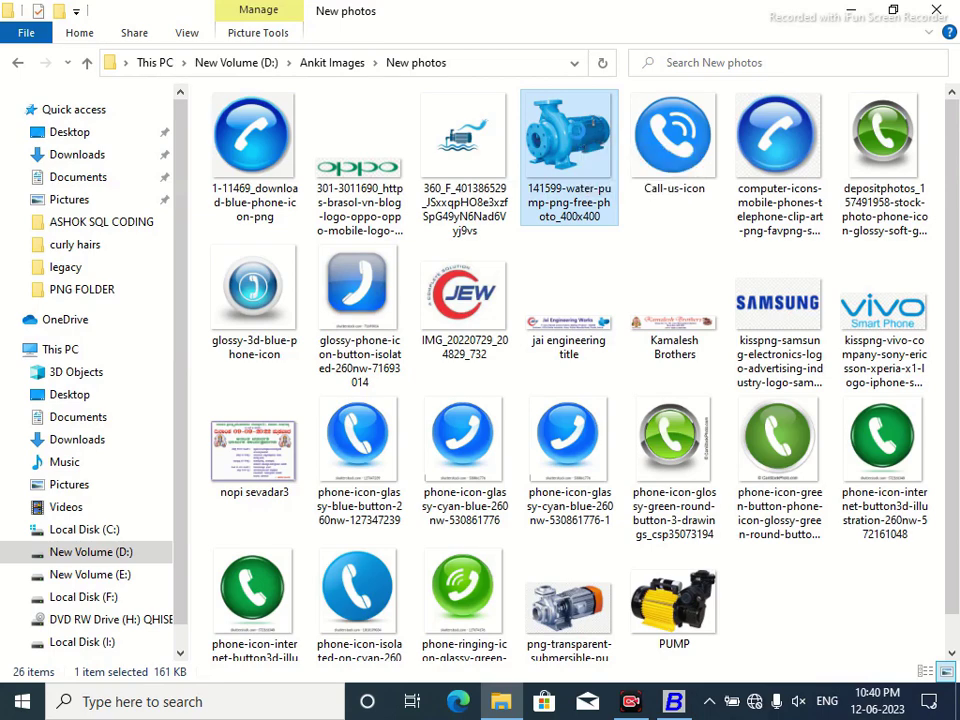
right_click(578, 137)
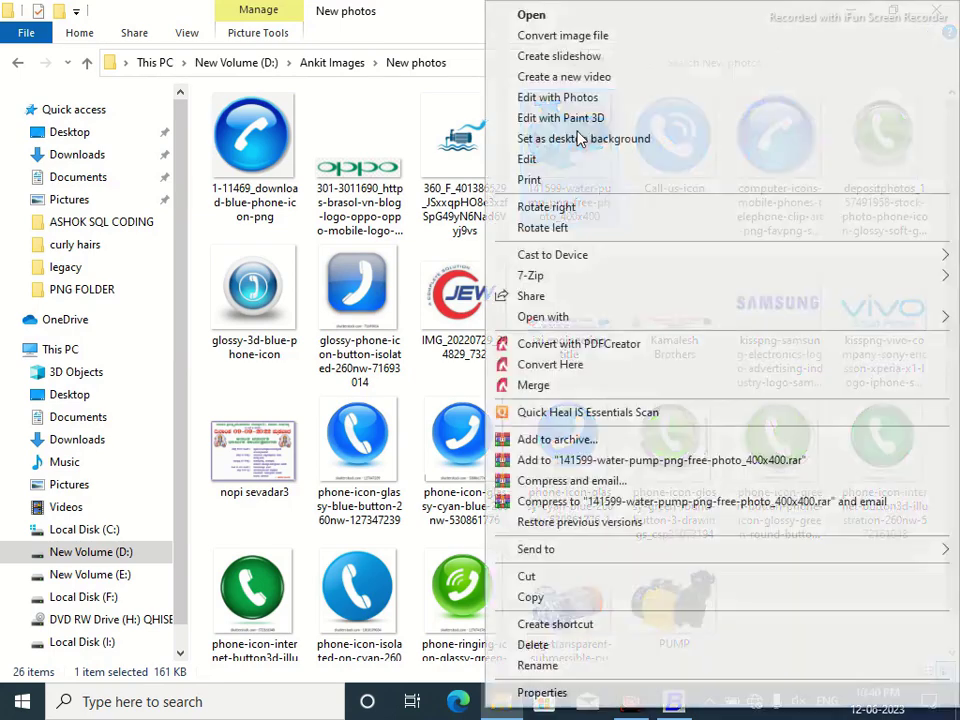
click(532, 700)
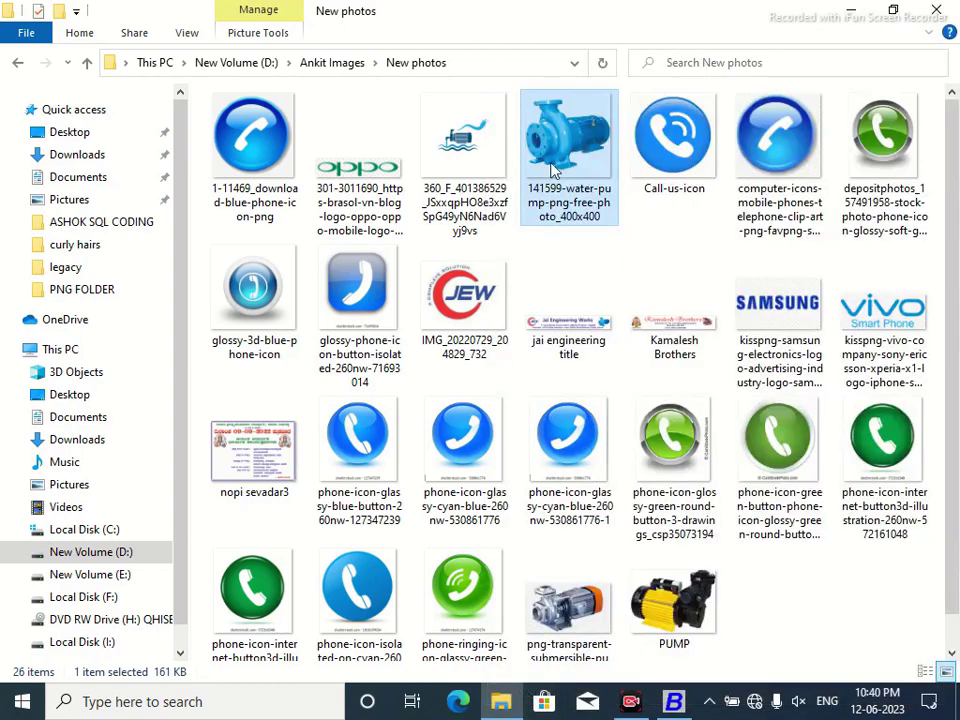
click(660, 177)
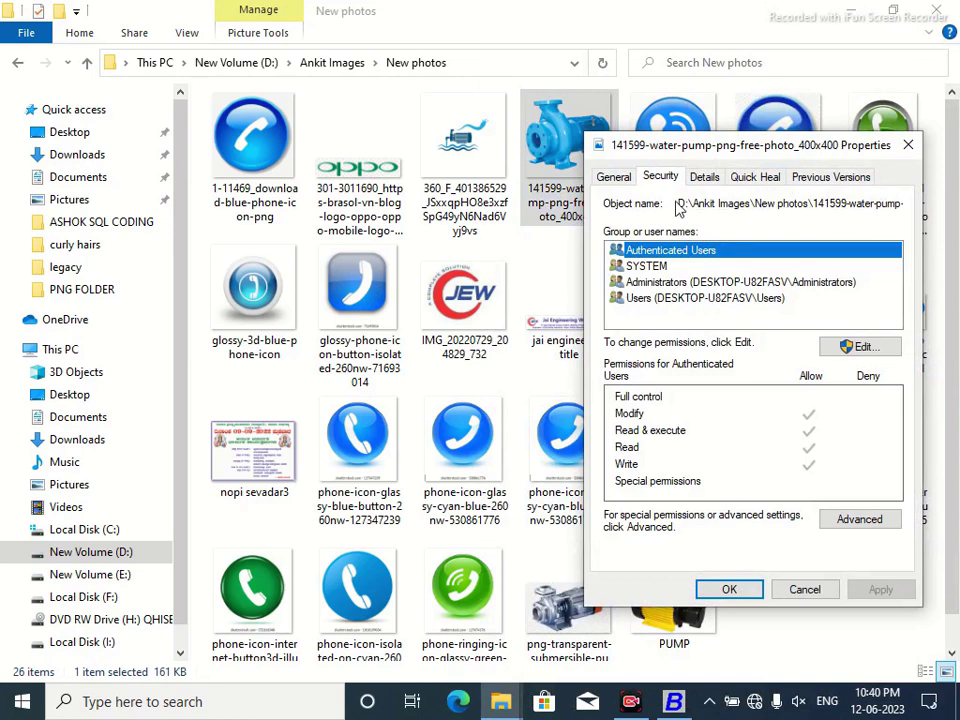
click(679, 203)
drag(679, 203, 911, 204)
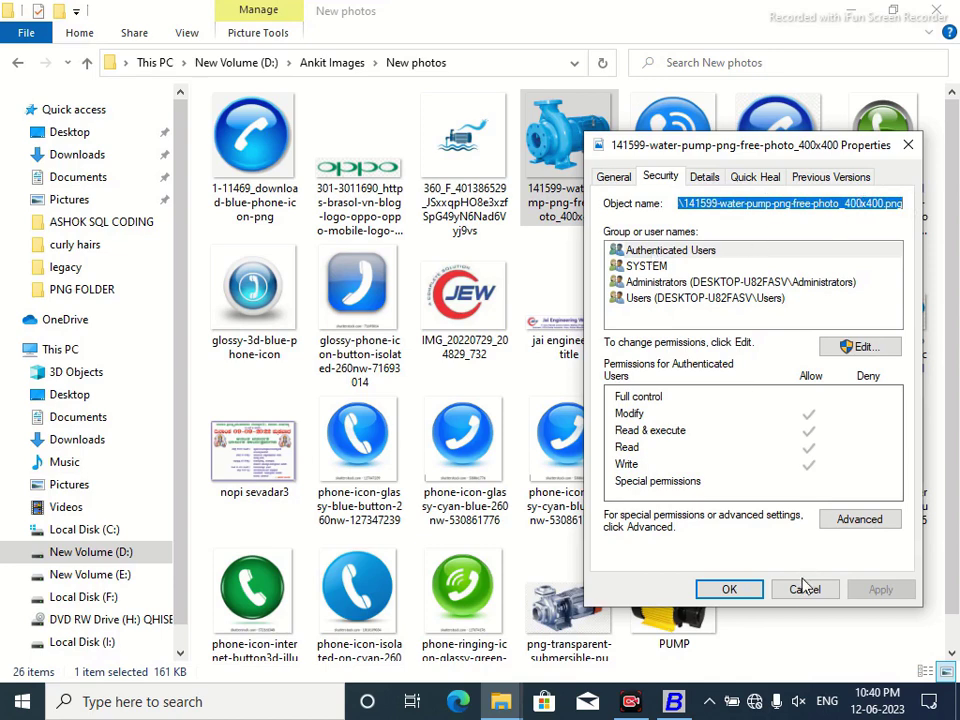
click(698, 594)
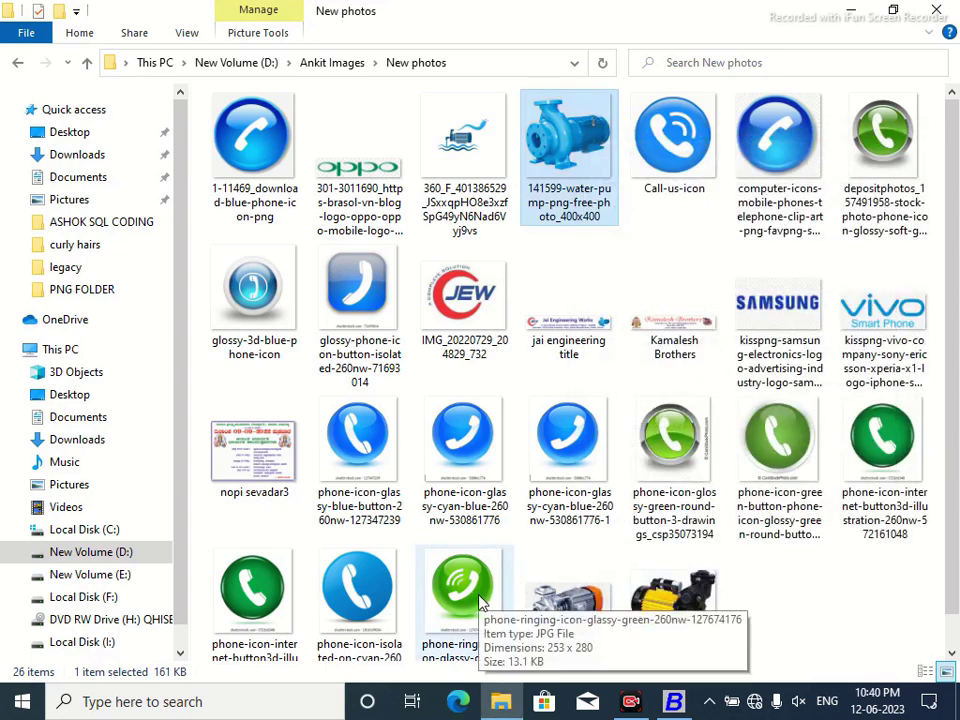
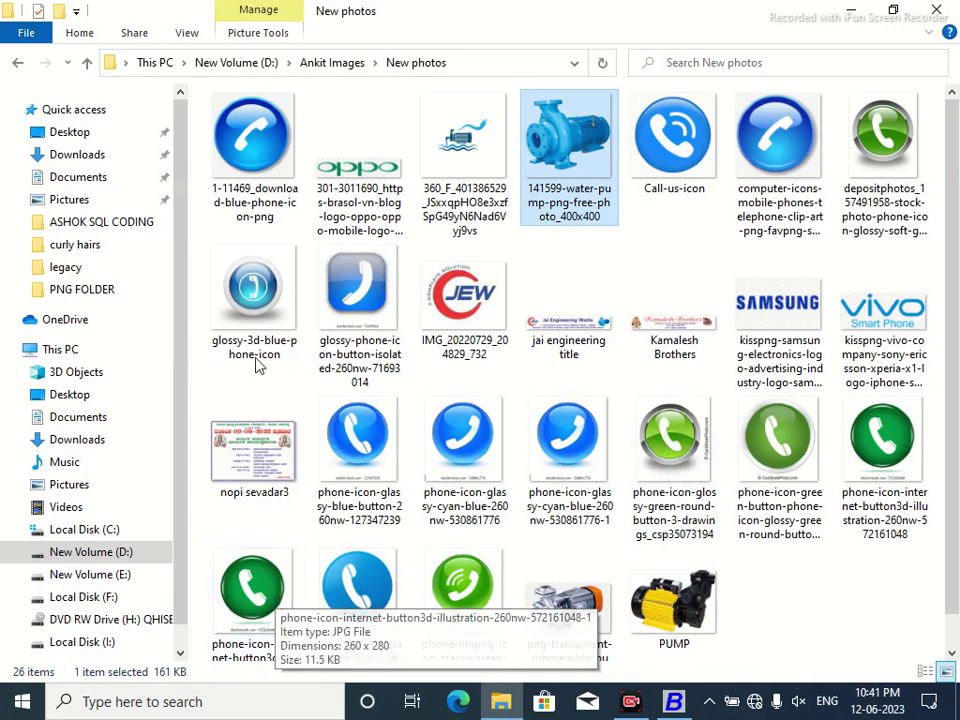
Copy the full path of 1-11469_download-blue-phone-icon-png from its Properties' Security object name.
right_click(245, 165)
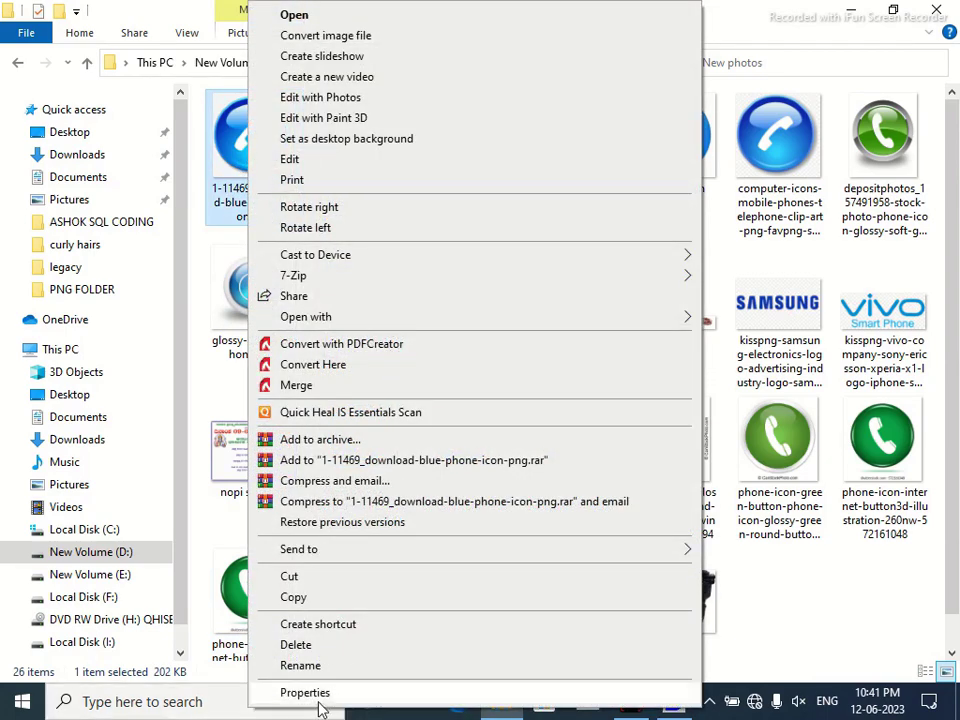
click(350, 693)
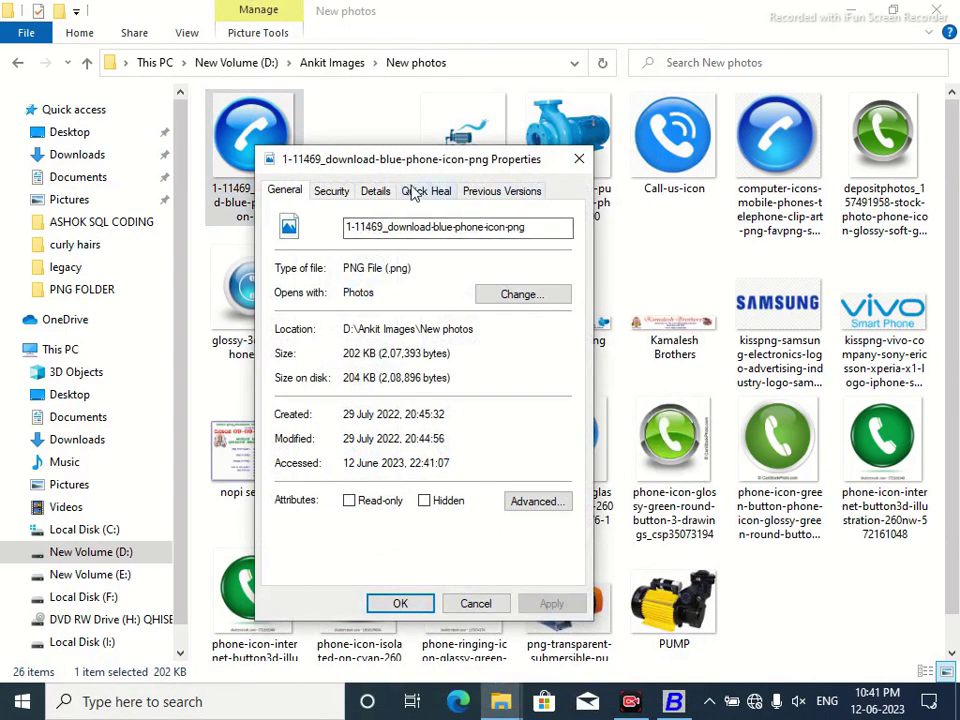
click(332, 192)
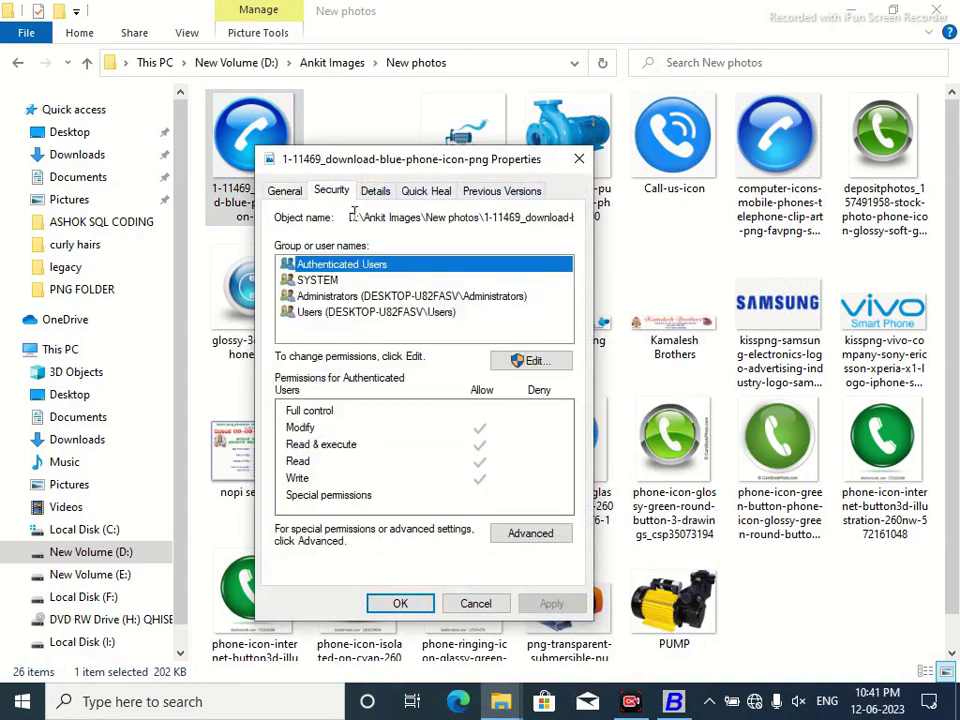
drag(351, 212, 585, 210)
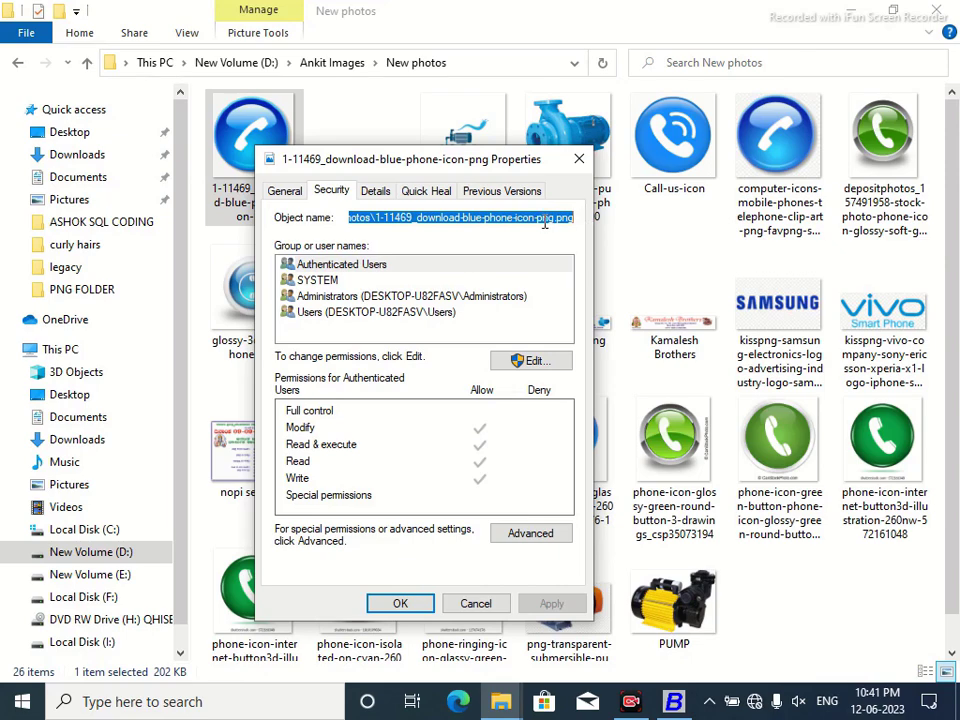
right_click(545, 222)
click(590, 279)
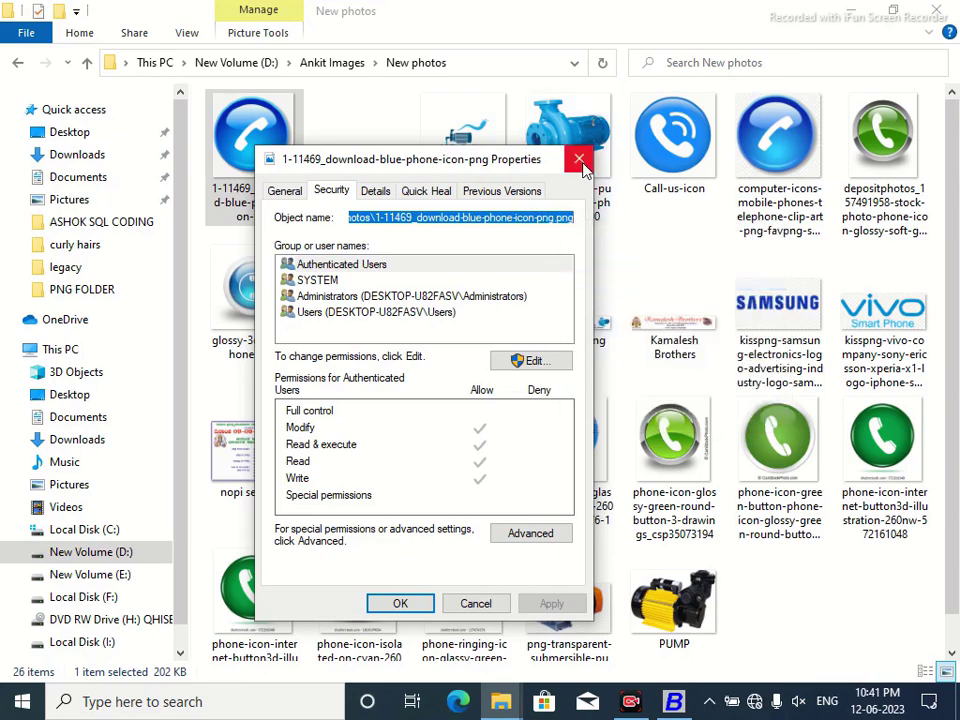
click(579, 160)
Replace PATH in the <IMAGE,PATH,0,0> tag with the copied phone icon file path.
click(673, 701)
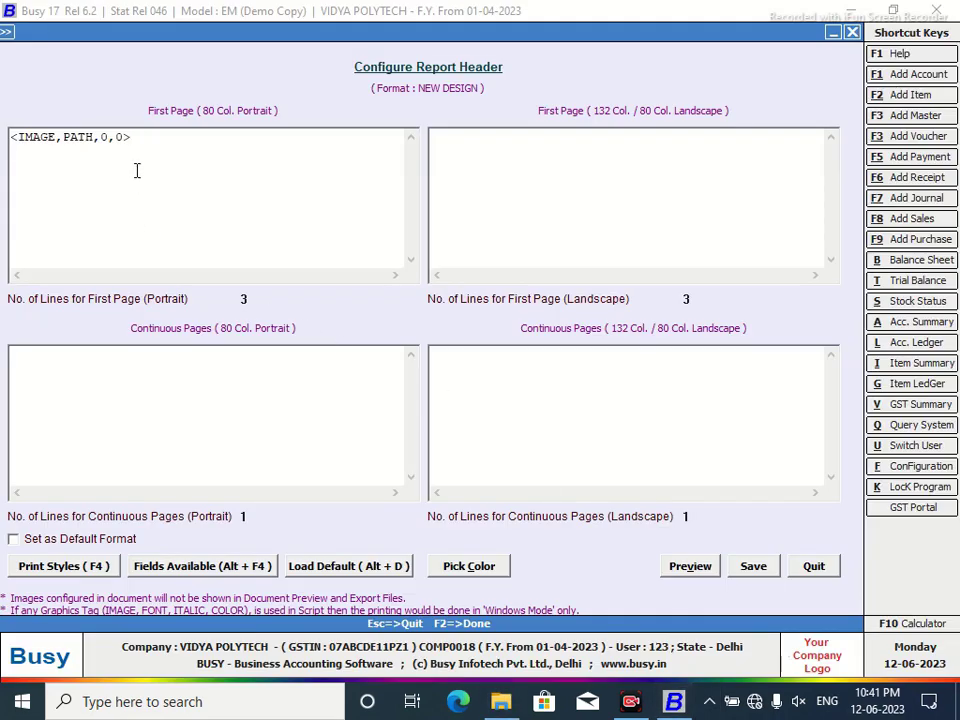
drag(95, 140, 64, 141)
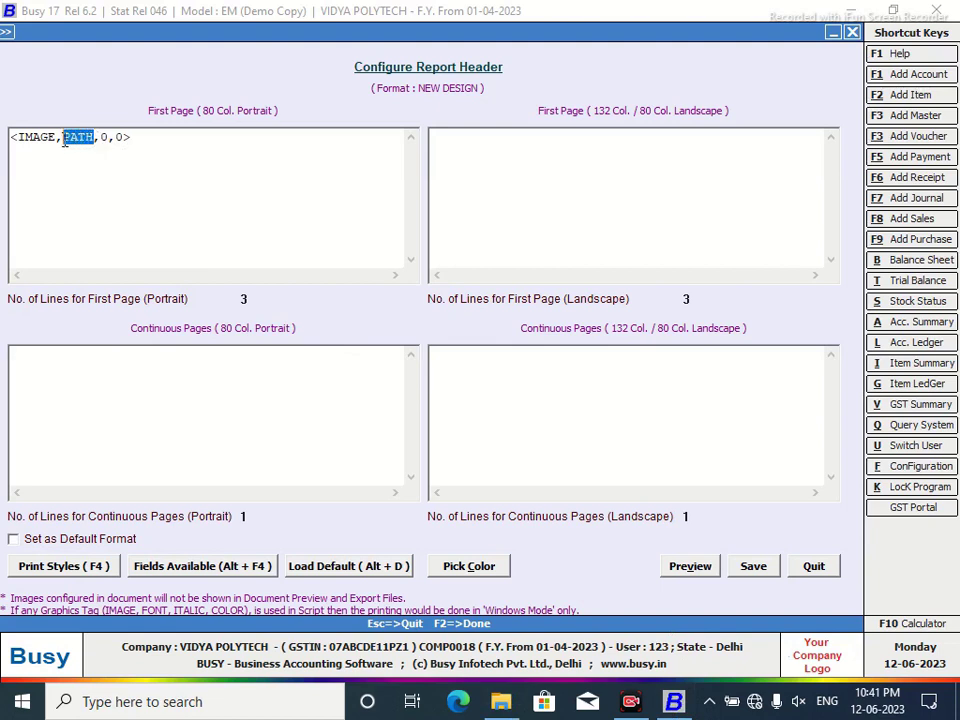
right_click(64, 141)
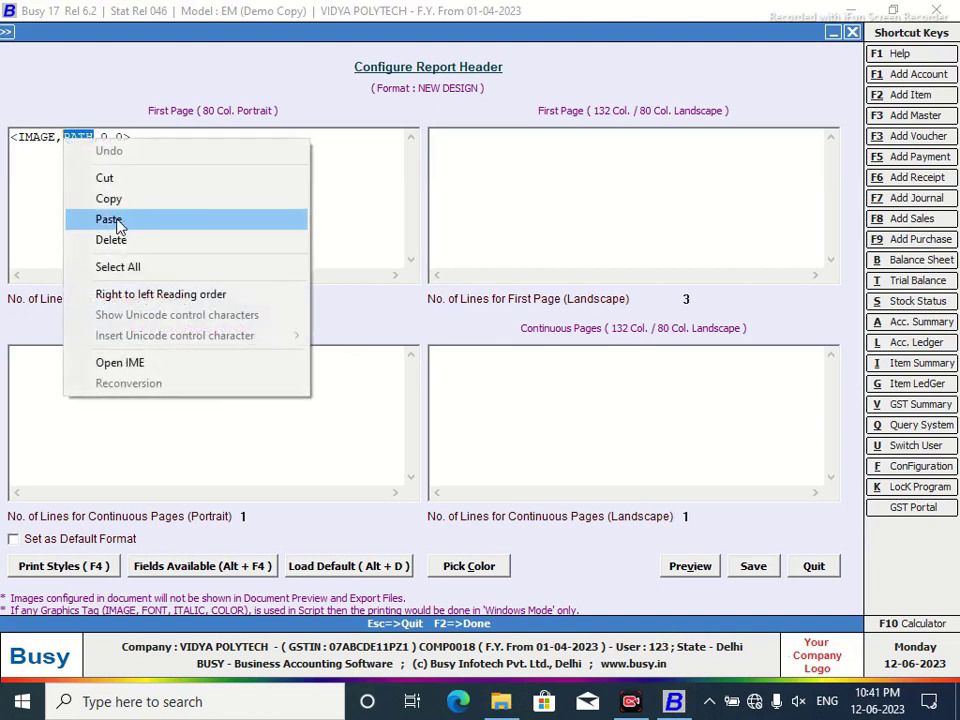
click(118, 223)
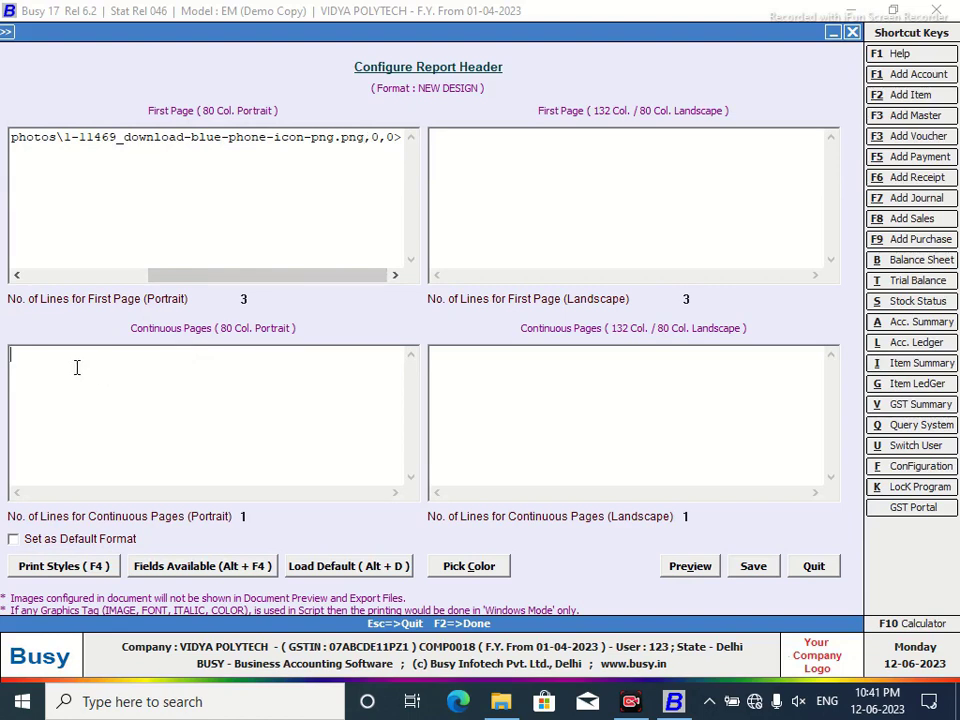
Remove the test text 'Please Read', then save the NEW DESIGN header and quit.
text(Please Read)
drag(91, 361, 4, 366)
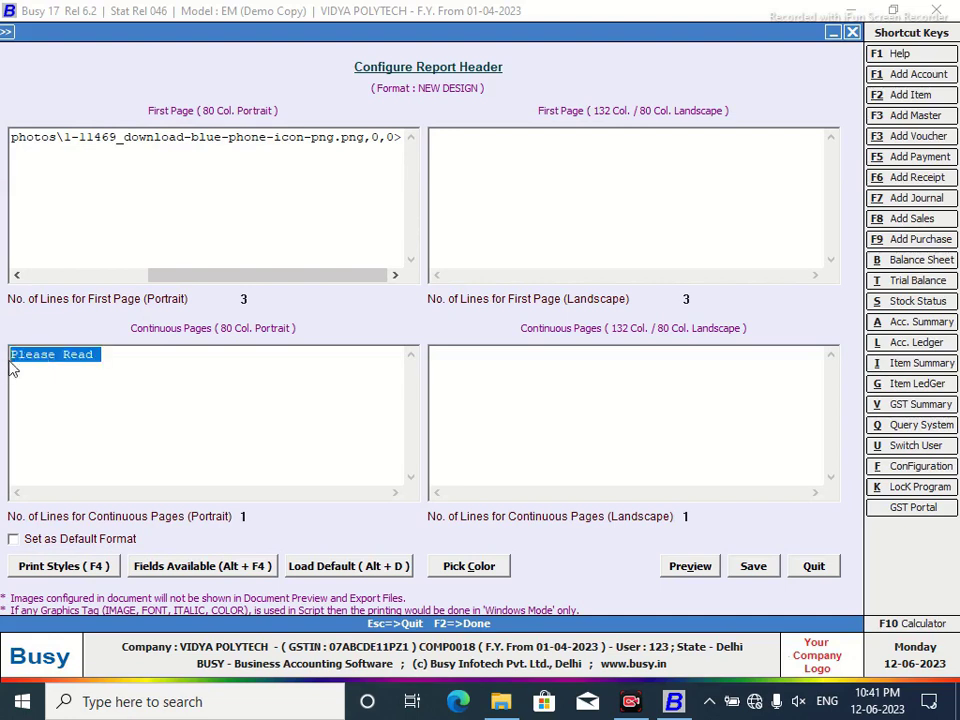
key(Delete)
click(753, 567)
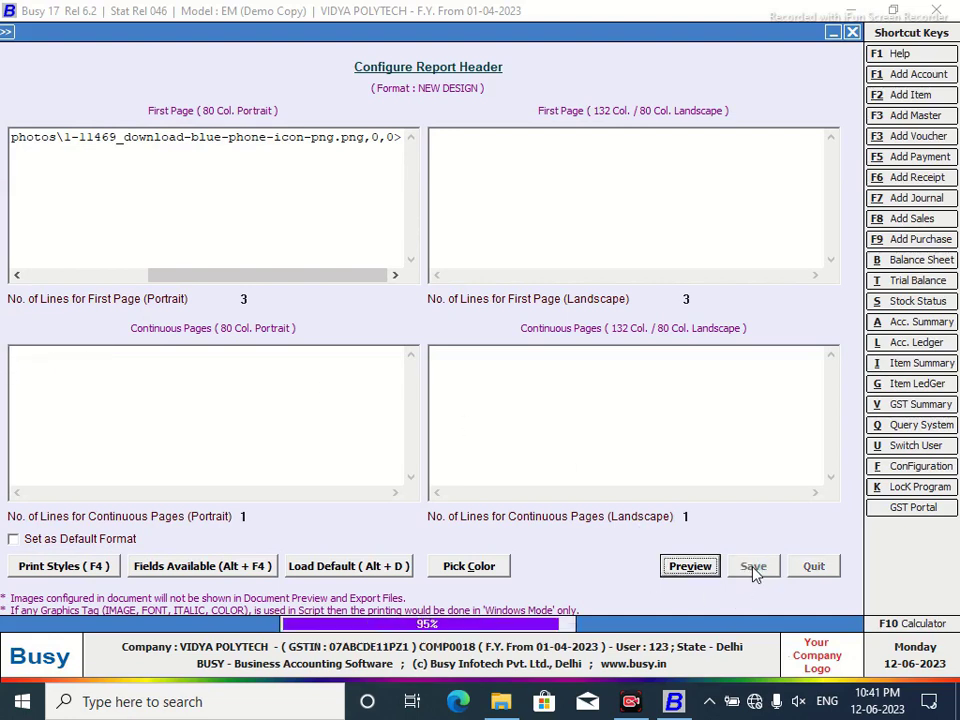
click(531, 413)
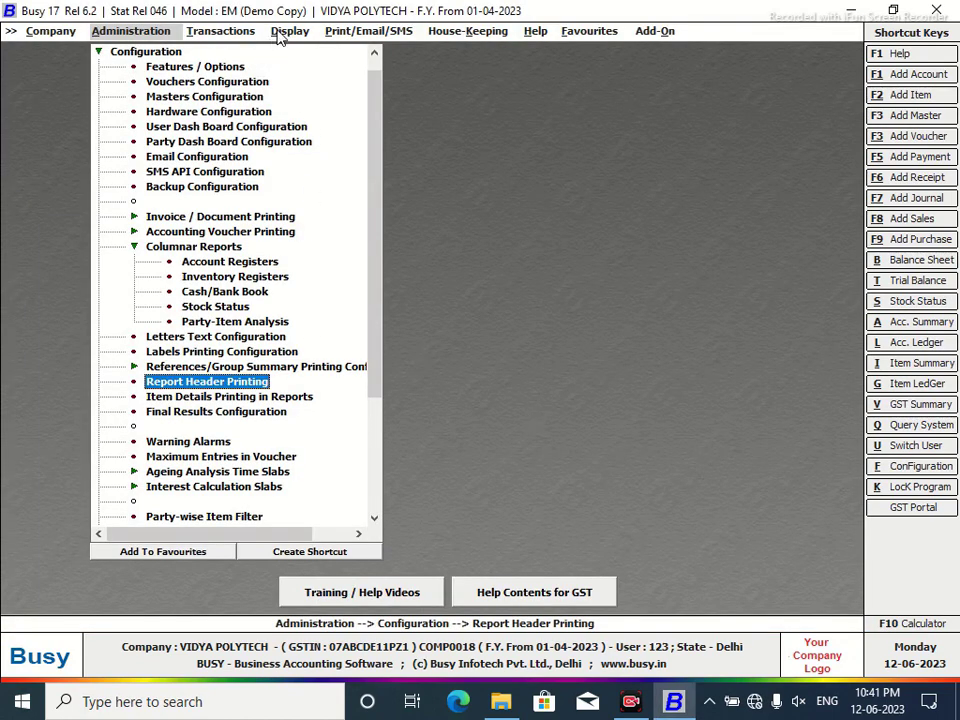
key(ctrl+l)
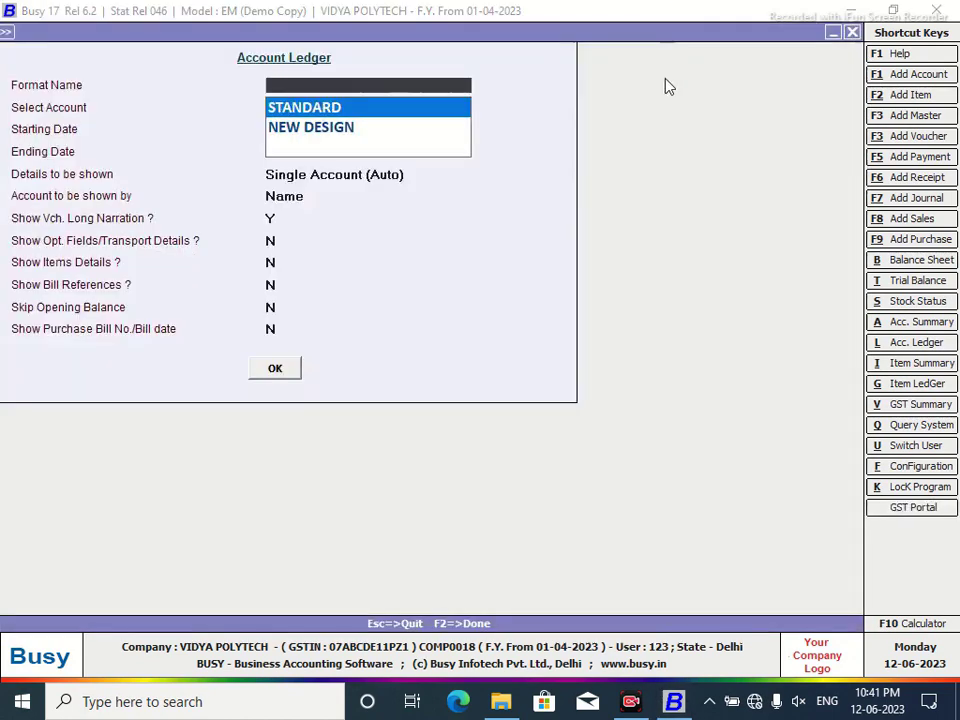
click(291, 135)
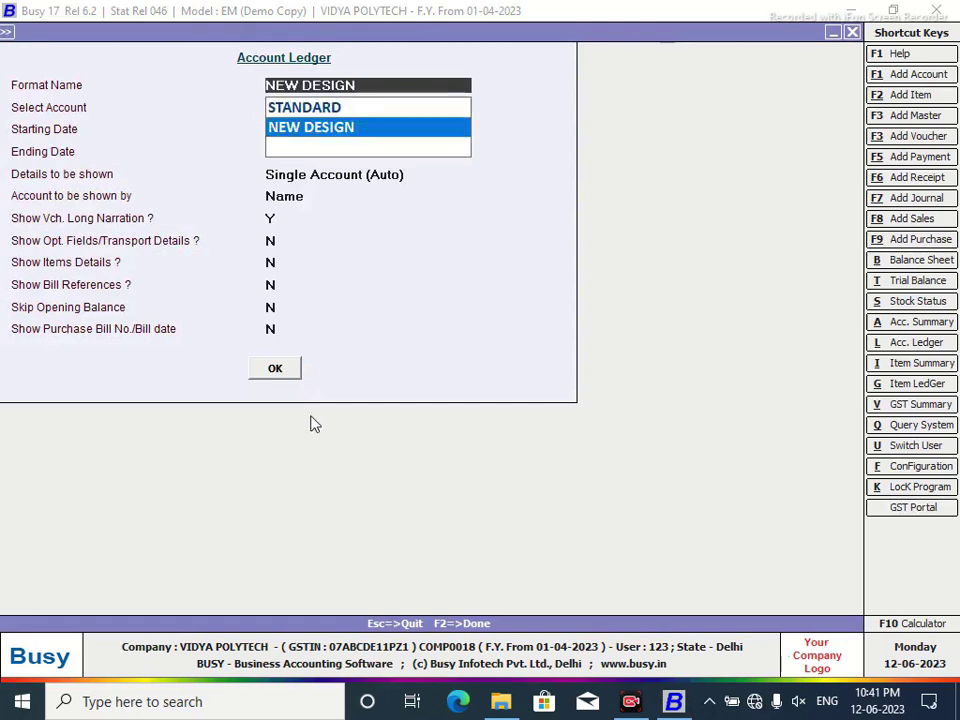
click(275, 370)
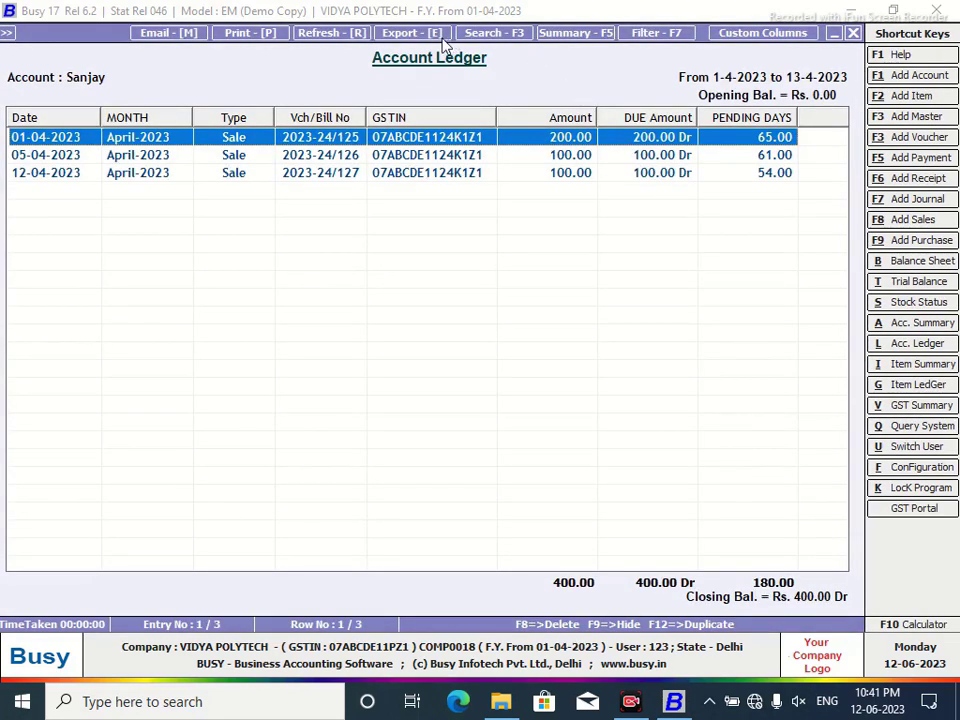
click(242, 35)
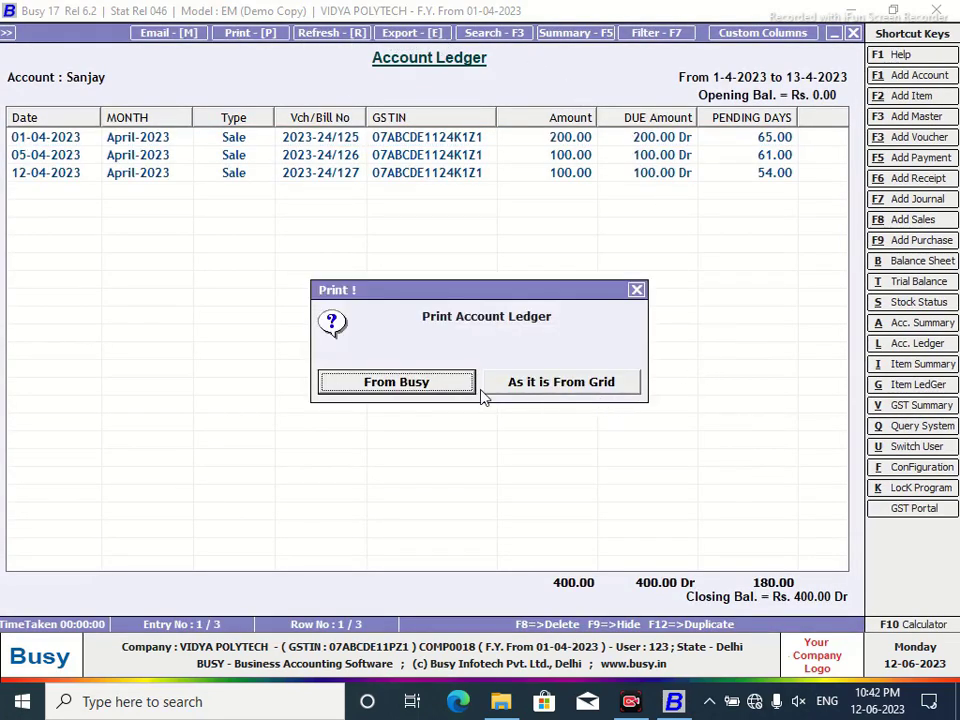
click(455, 382)
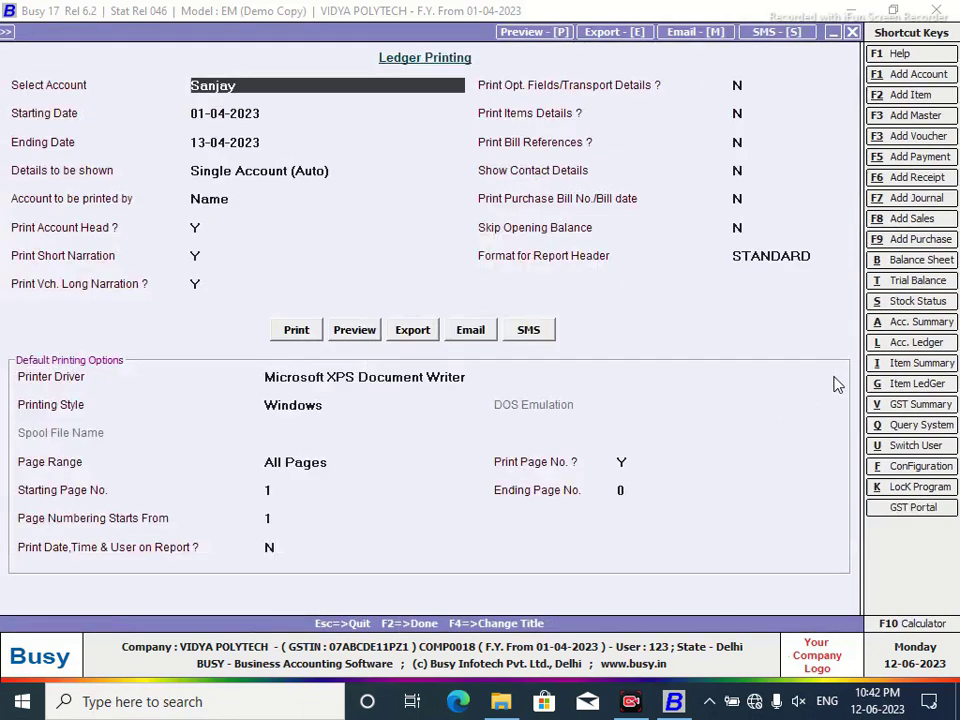
click(783, 258)
click(777, 306)
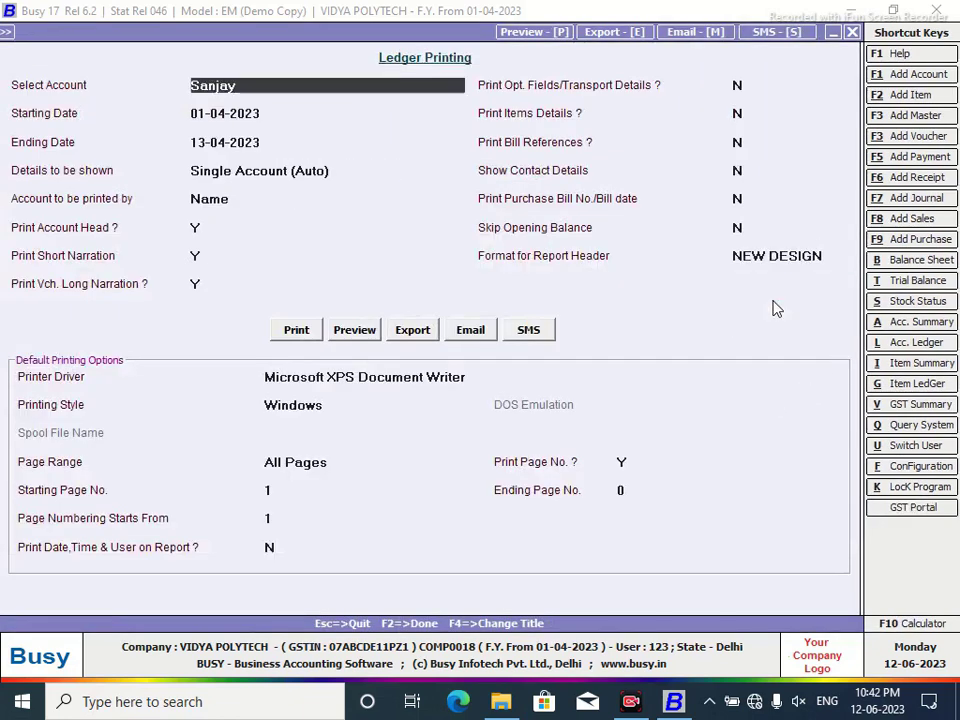
Preview the ledger printout, zoom out to the whole page, then close the preview.
click(354, 329)
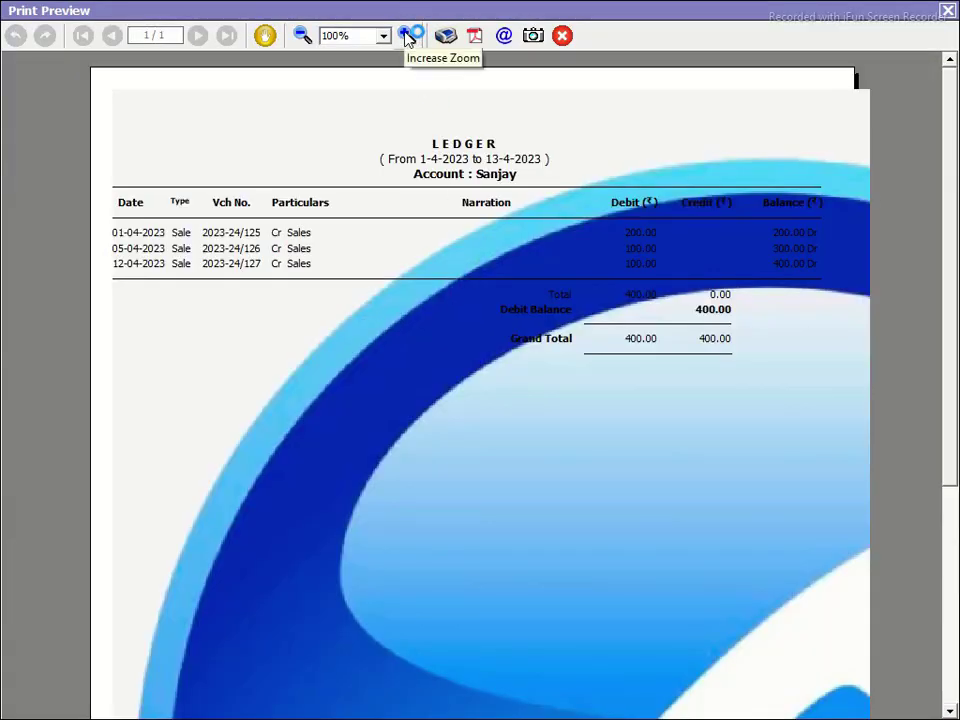
click(304, 35)
click(304, 35)
click(304, 35)
click(304, 35)
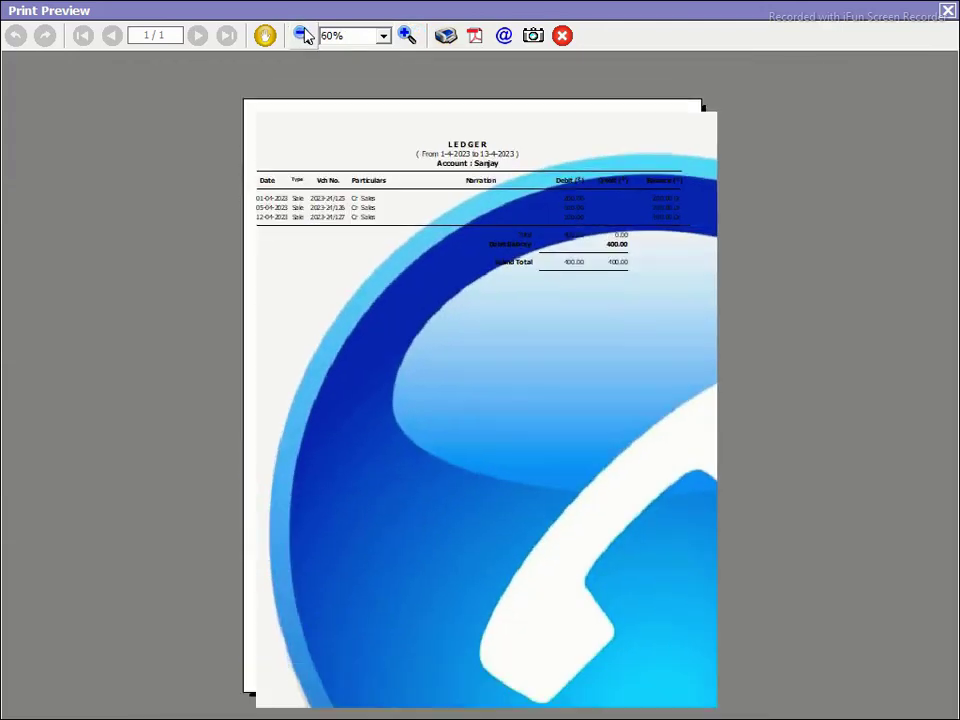
click(304, 35)
click(304, 35)
click(947, 11)
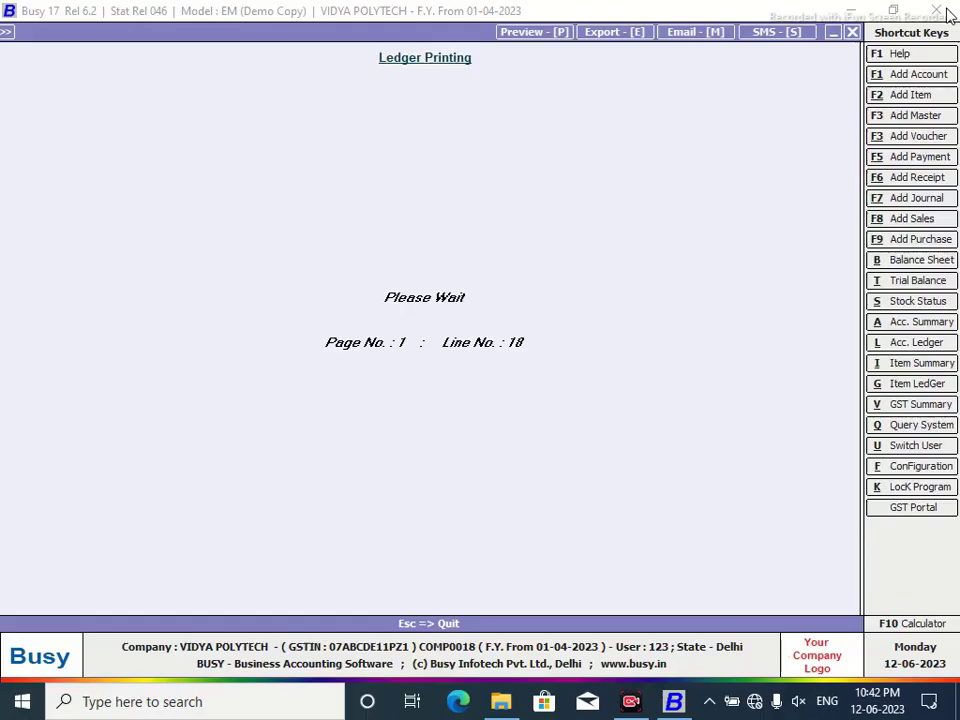
Close the configuration types list, Ledger Printing and the Account Ledger screens.
click(912, 470)
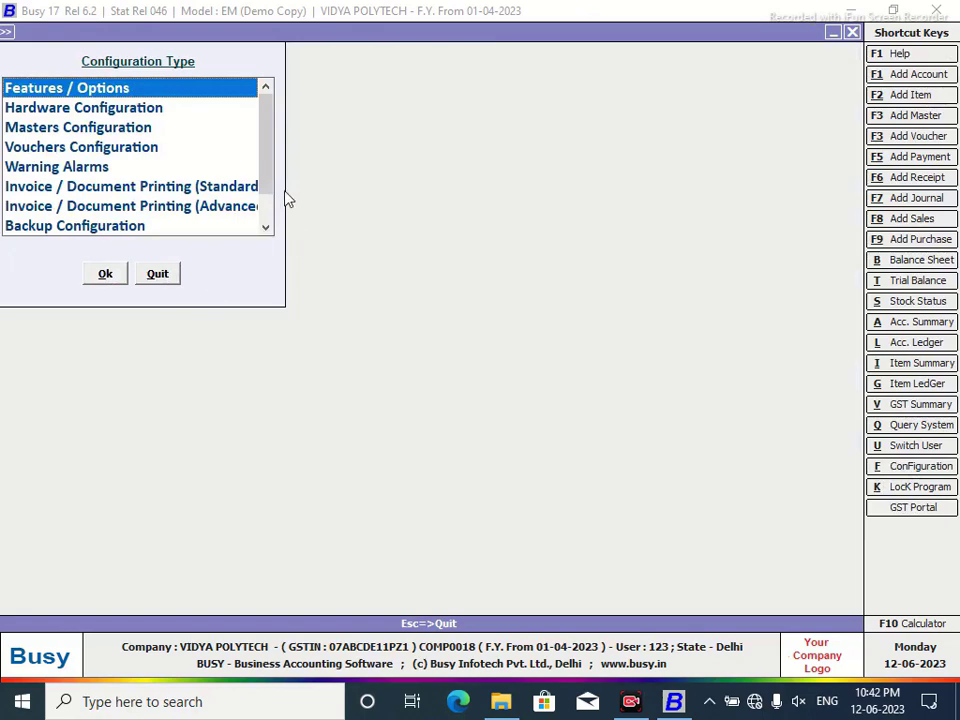
drag(266, 178, 271, 207)
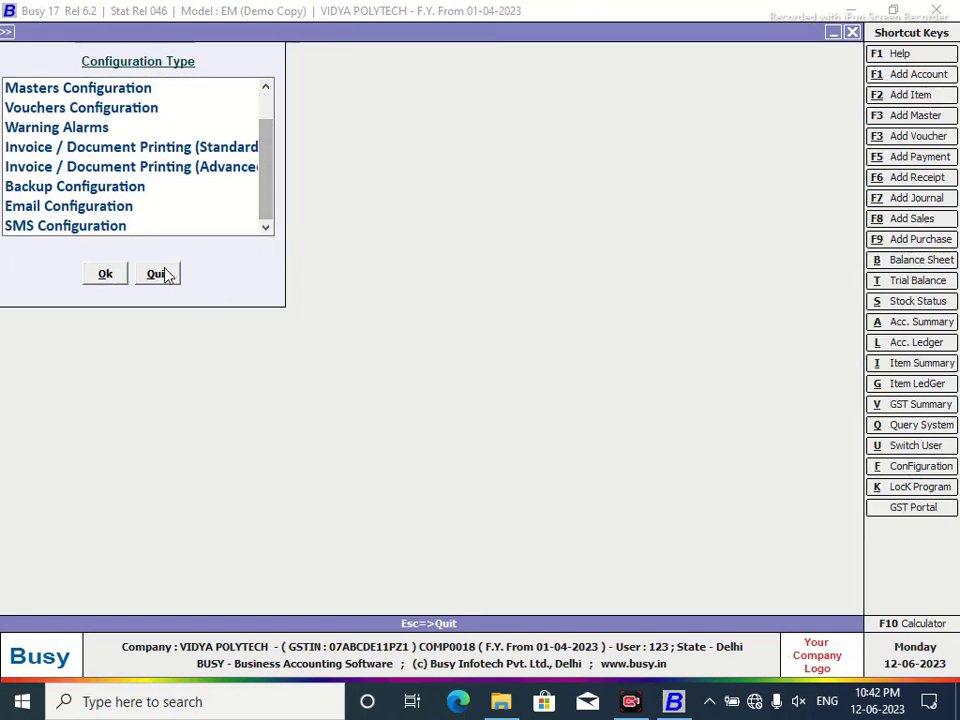
click(162, 274)
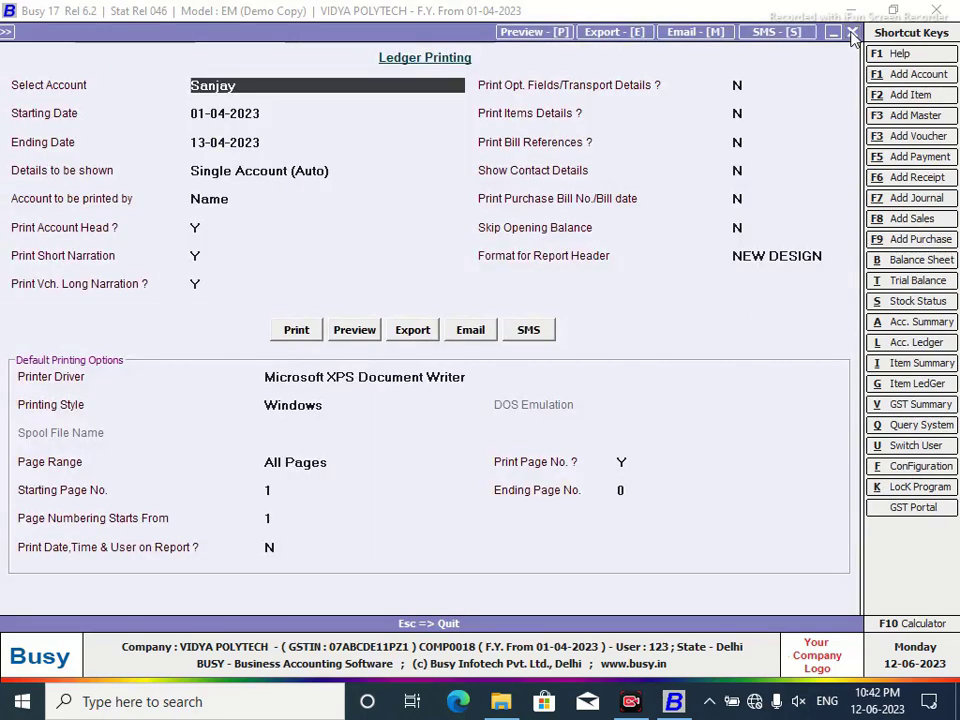
click(851, 32)
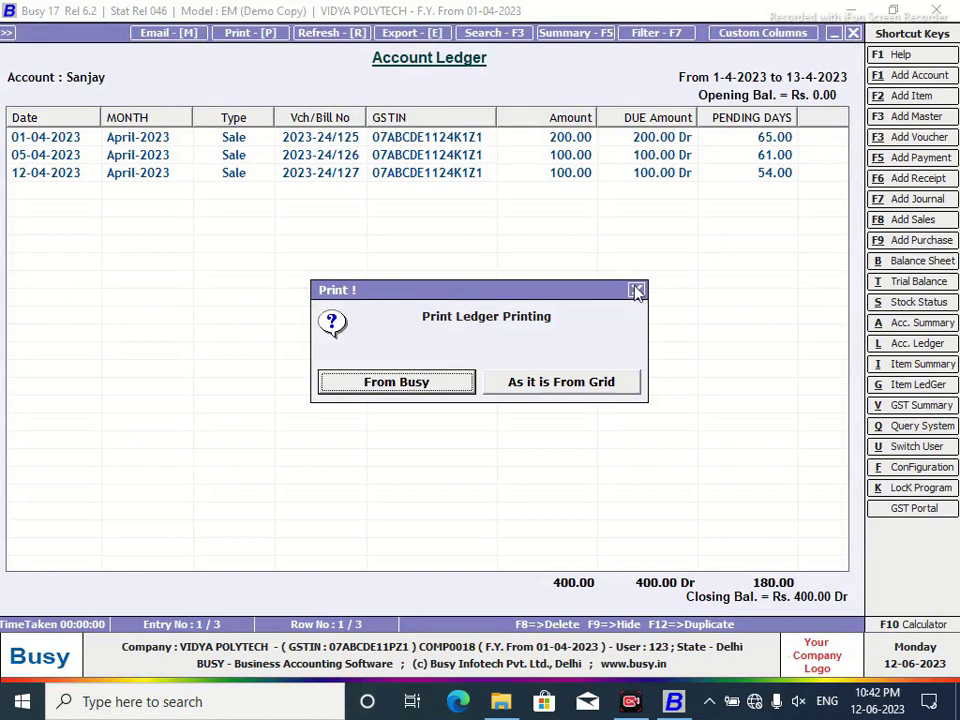
click(636, 292)
click(853, 33)
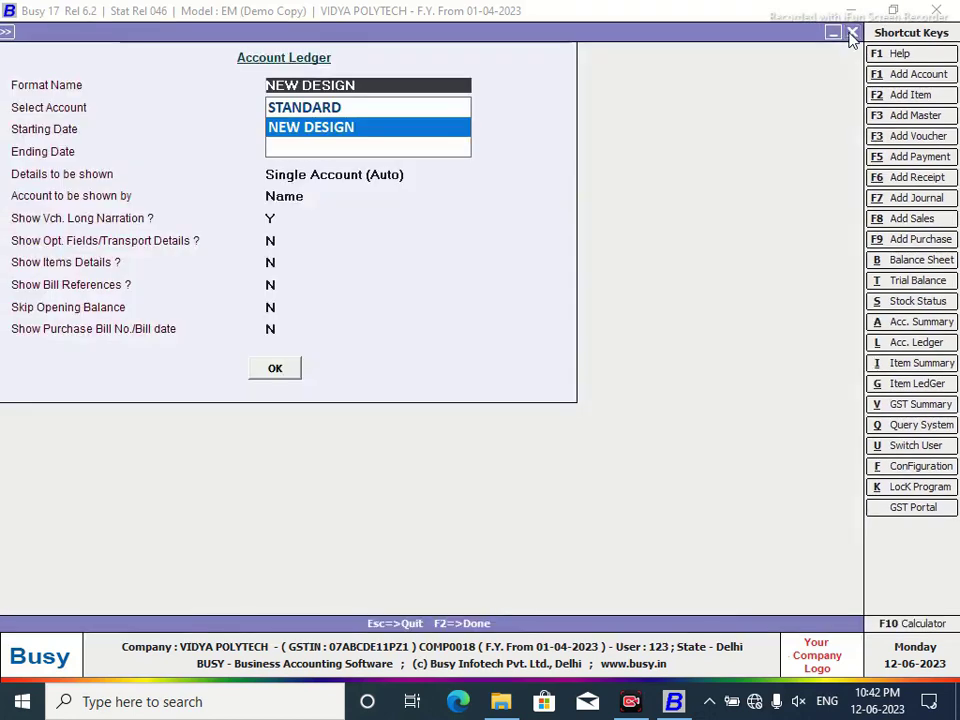
click(852, 32)
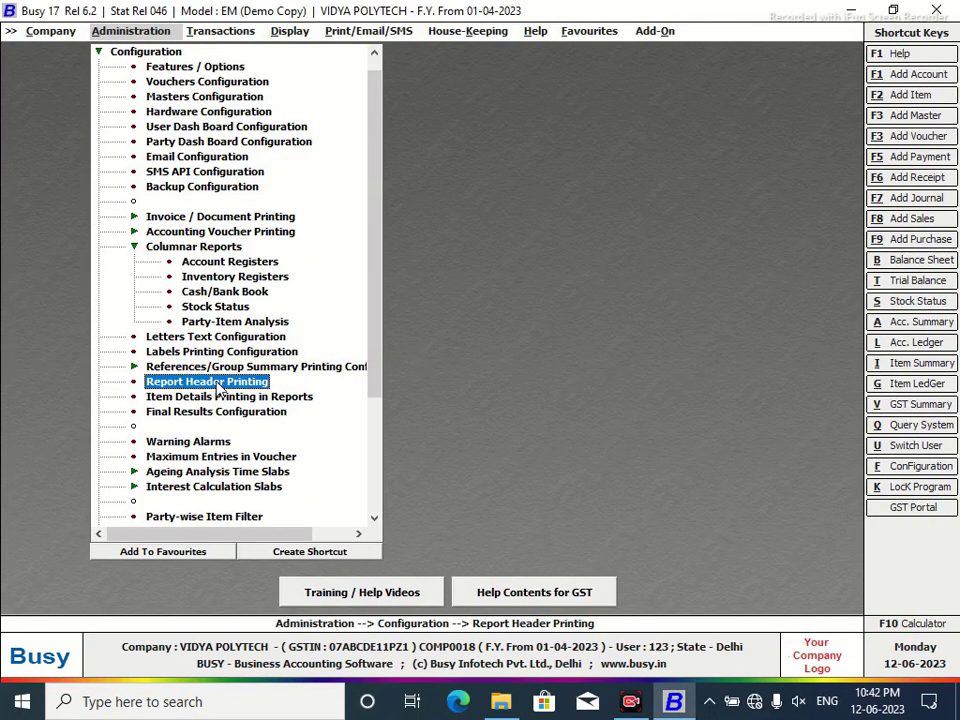
Open Report Header Printing configuration and select the NEW DESIGN format.
click(212, 382)
click(31, 113)
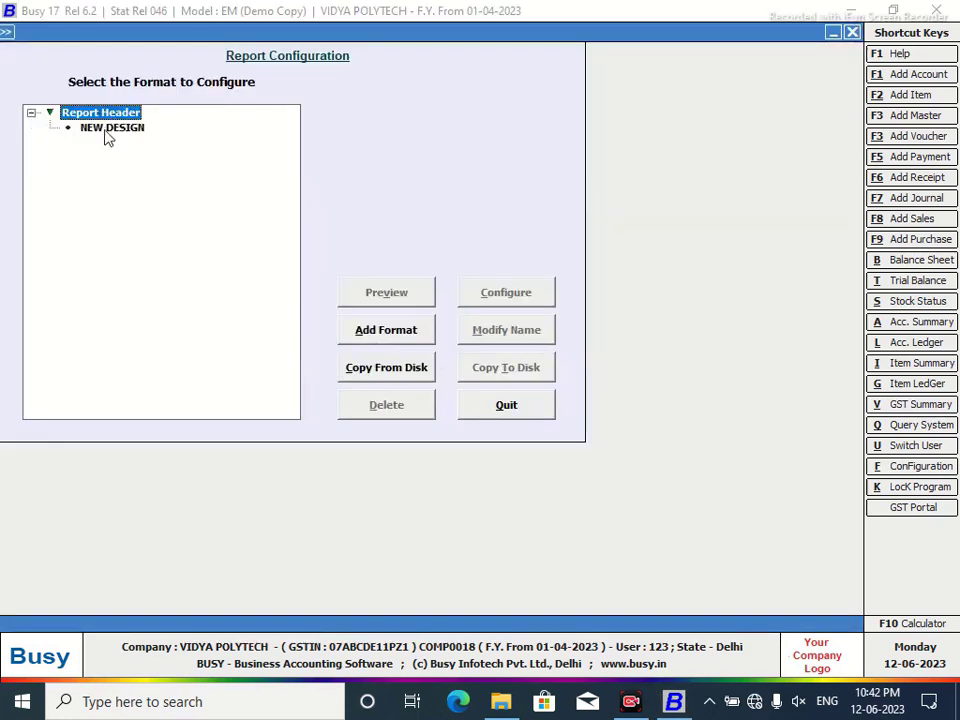
click(108, 128)
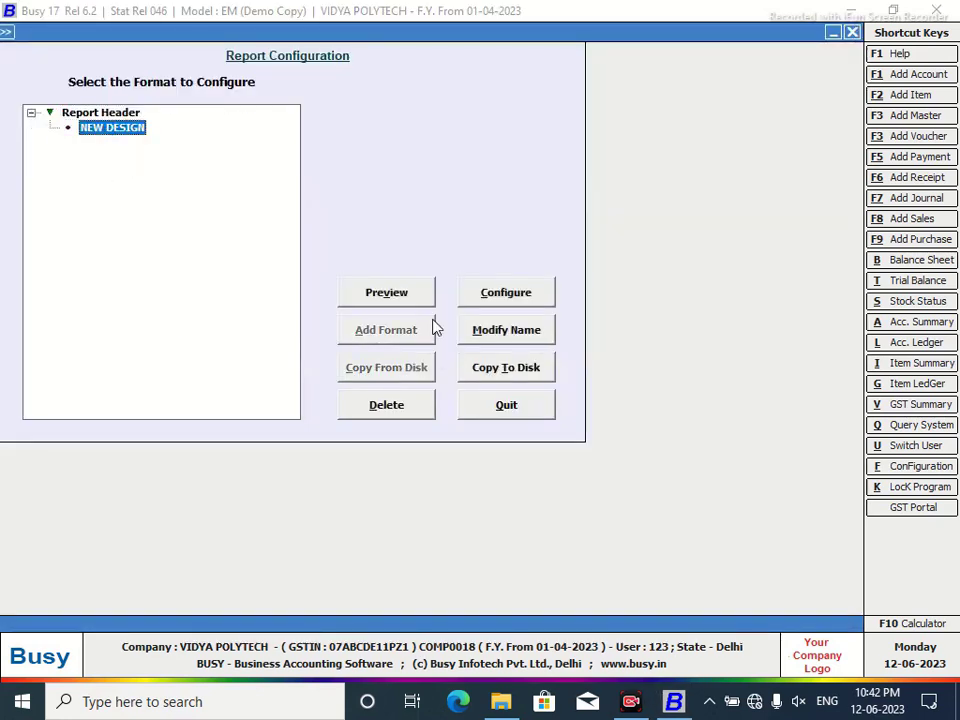
In NEW DESIGN's portrait header, change the IMAGE tag's 0,0 to 1.0,1.0 and start line 2.
click(507, 295)
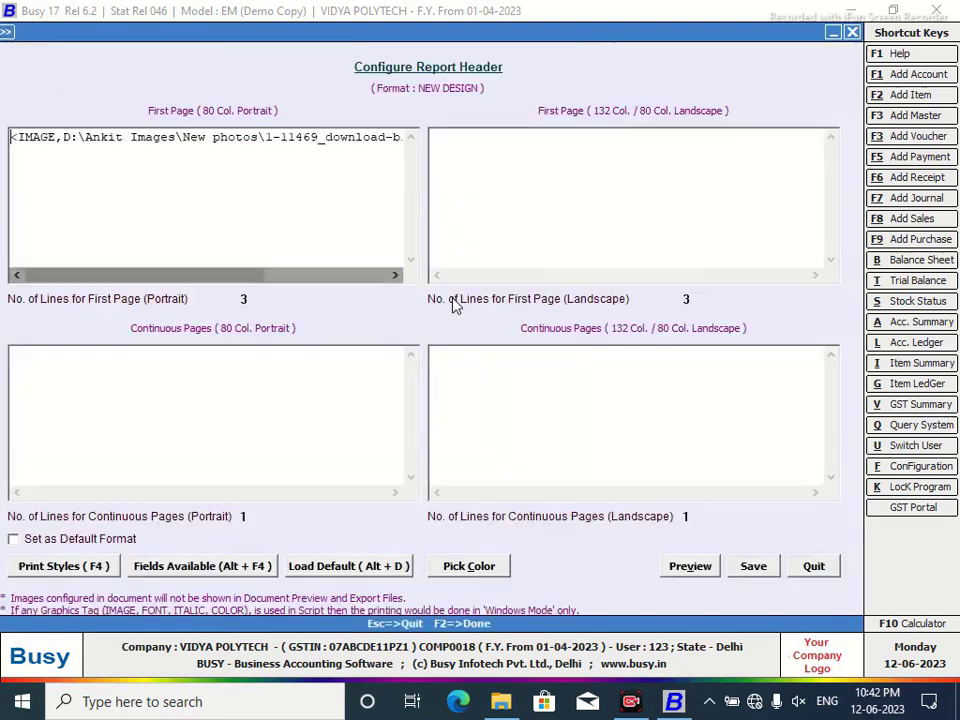
drag(224, 280, 360, 294)
click(380, 137)
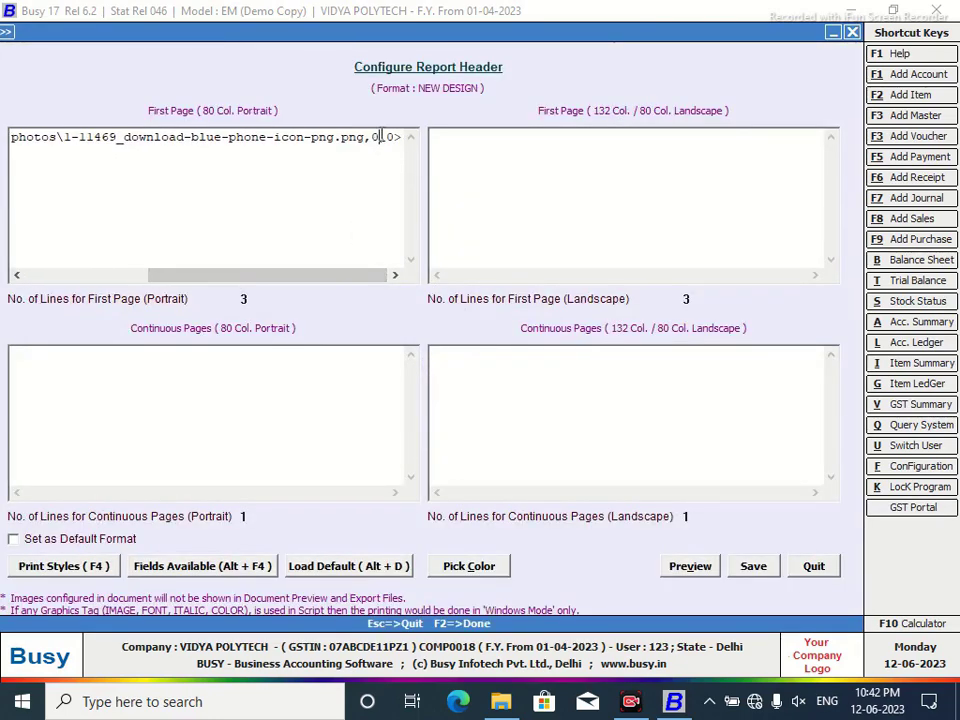
key(BackSpace)
text(1.0)
click(394, 275)
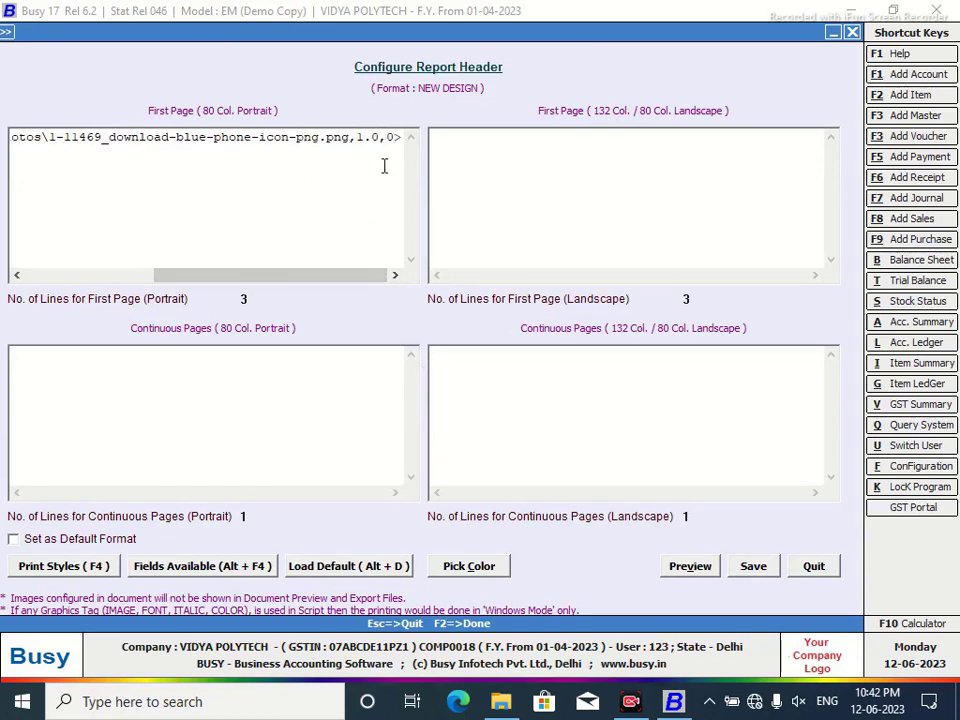
text(1.)
drag(189, 278, 253, 279)
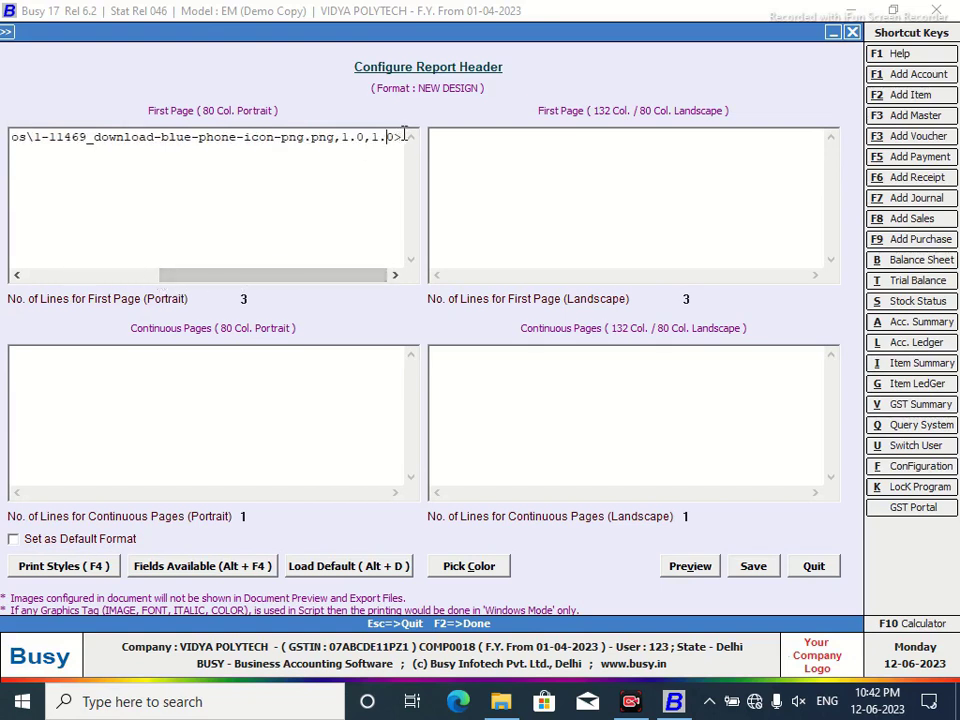
key(Return)
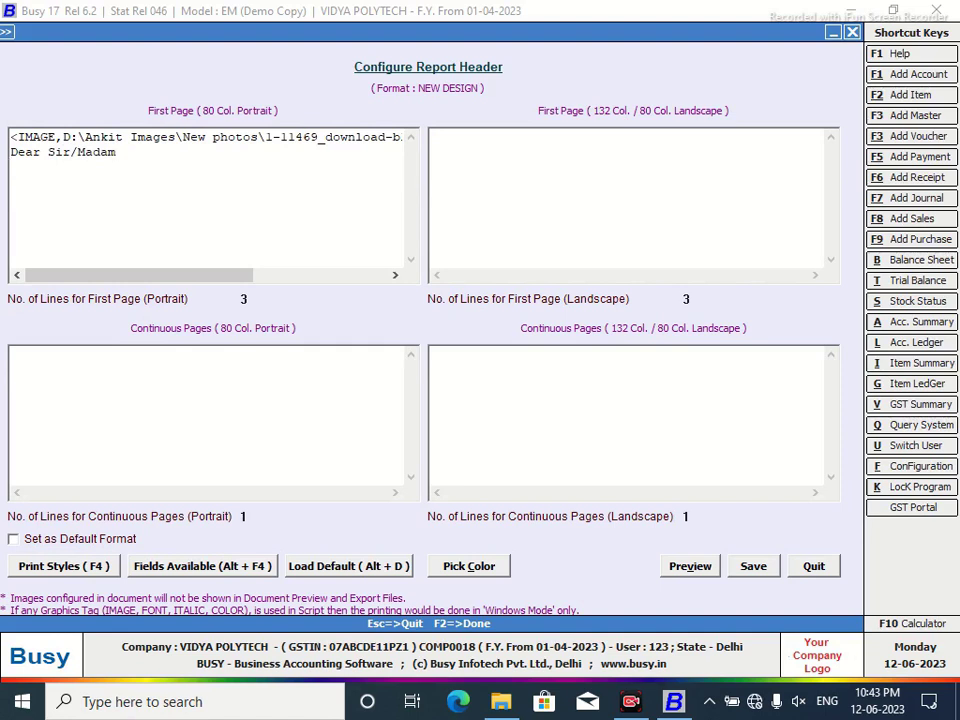
Type 'Please Find Your Statement of Account' on the header's third line.
text(lease Find Your)
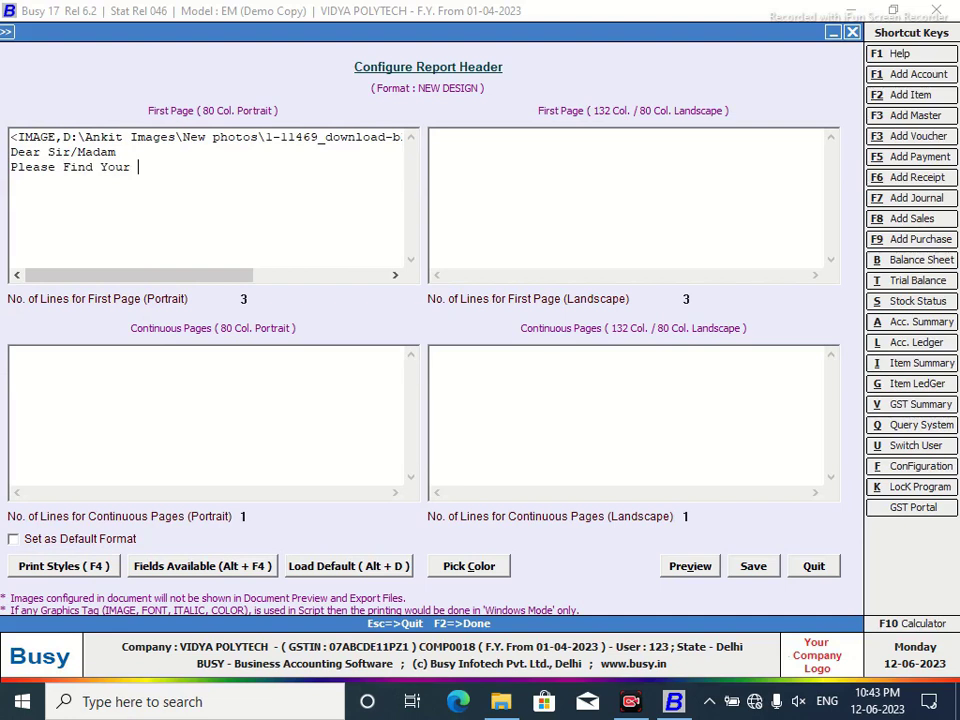
text( Statement of Addc)
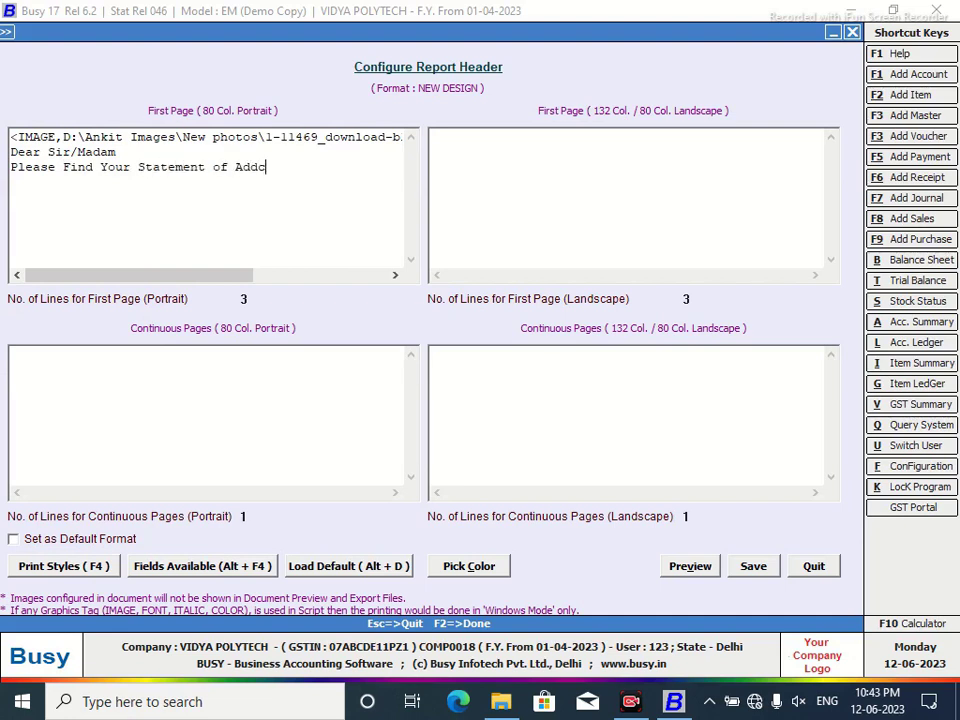
key(BackSpace)
key(BackSpace)
key(BackSpace)
text(Ccount)
Load the default NEW DESIGN header layout, confirming the current configuration is discarded.
click(343, 567)
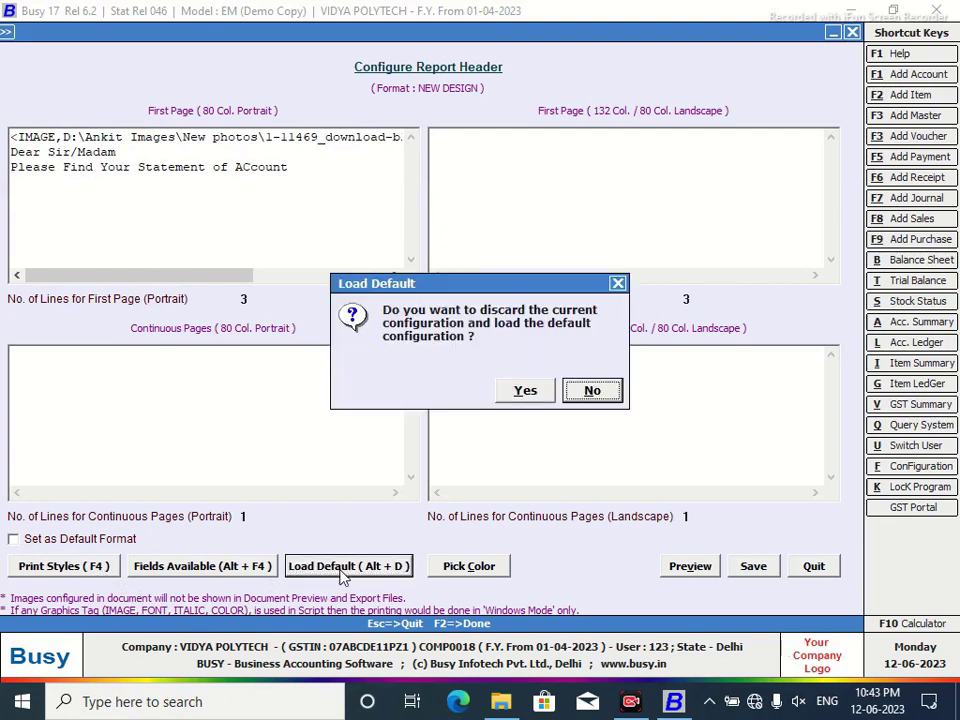
click(540, 393)
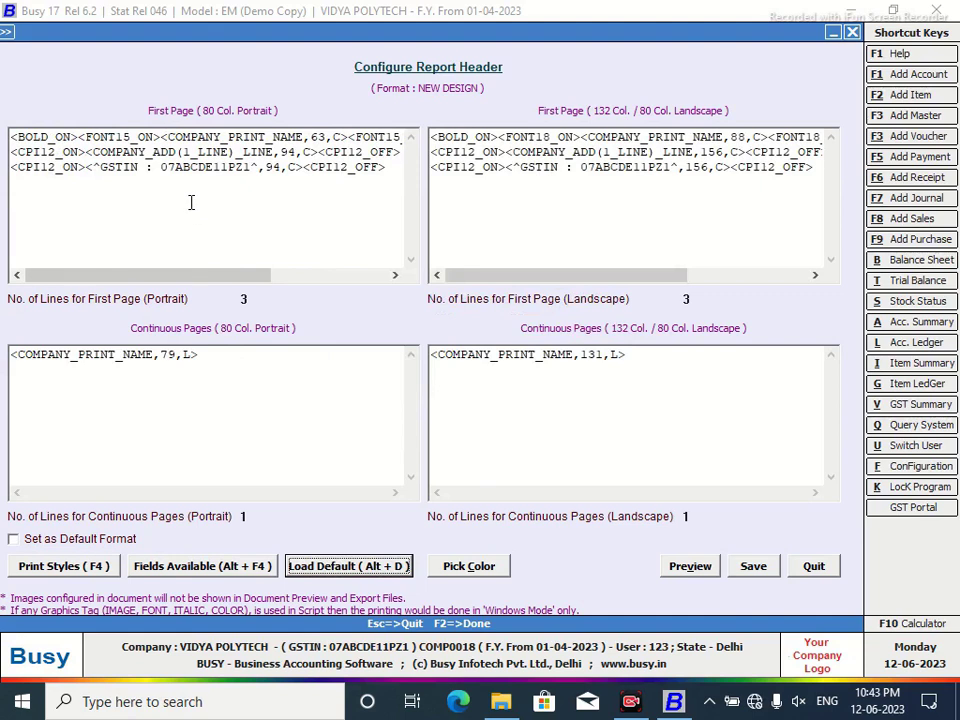
click(91, 151)
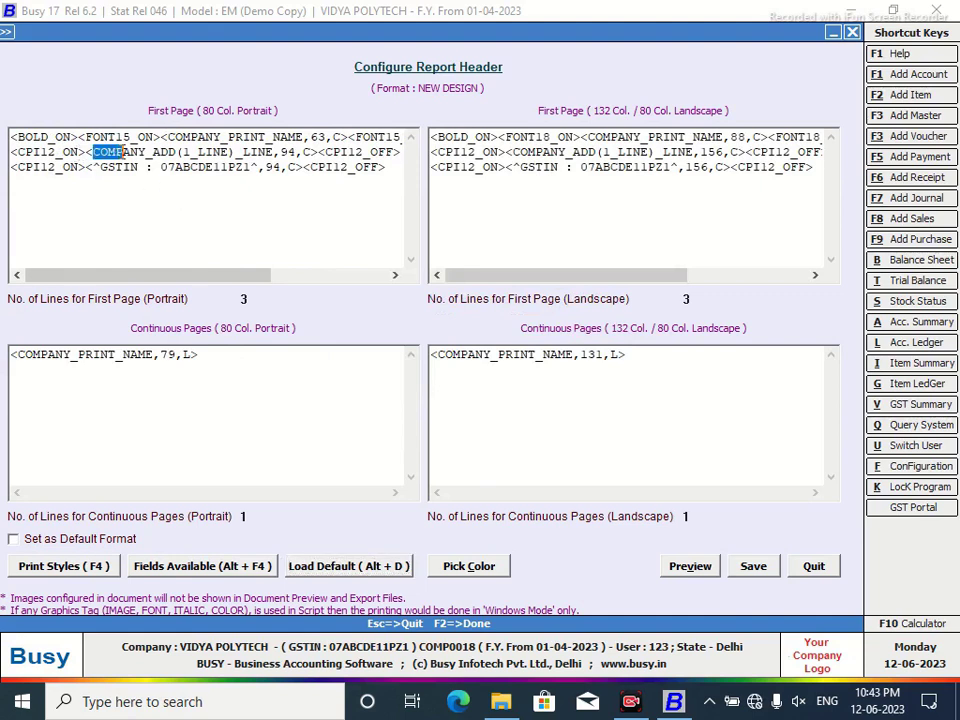
Replace line 2's COMPANY_ADD tag with a DATA_FONT_ON/DATA_FONT_OFF block, font size 18.
drag(86, 151, 319, 151)
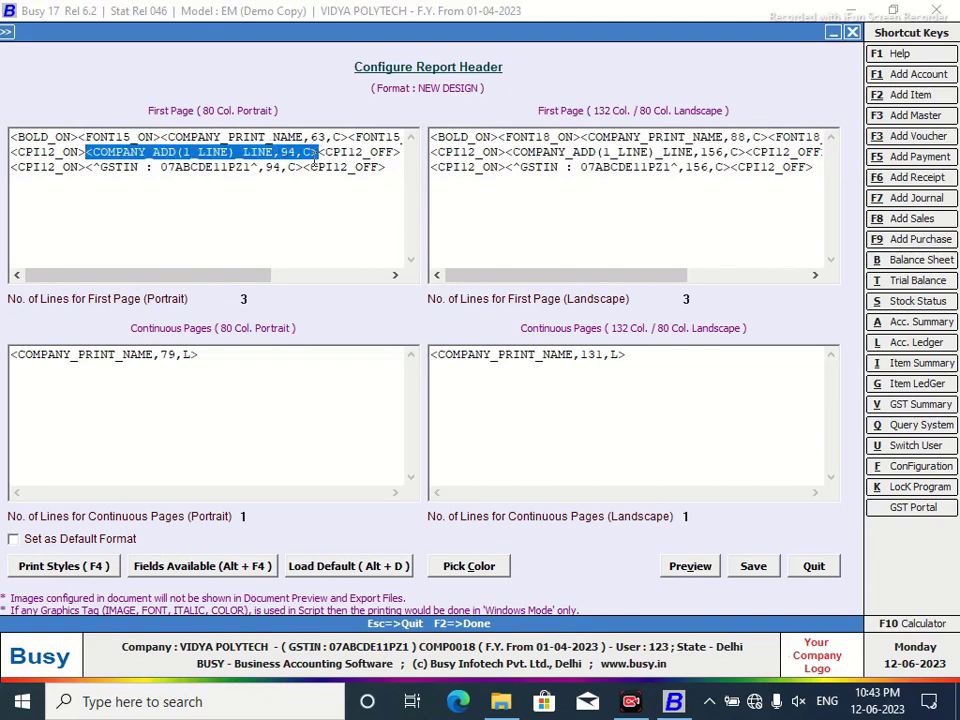
key(Delete)
key(F4)
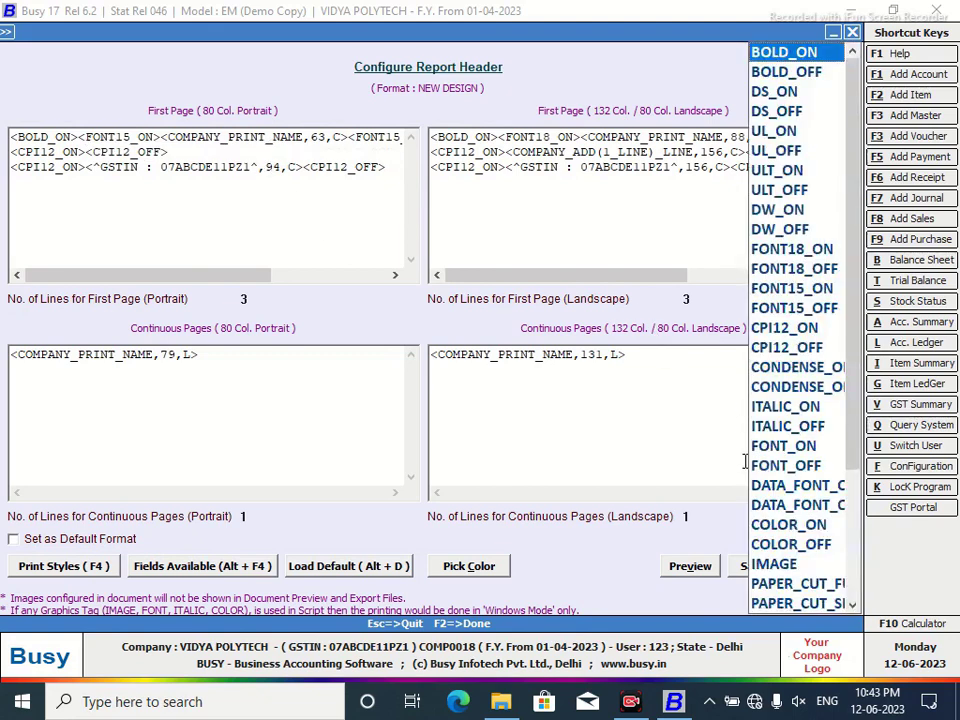
double_click(787, 487)
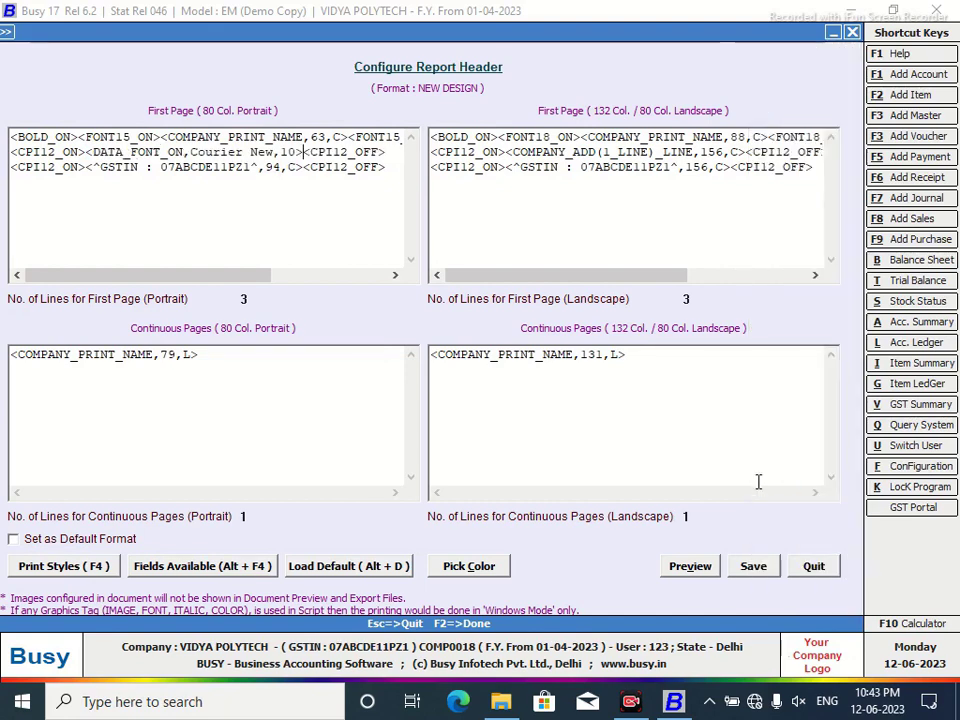
key(F4)
click(768, 505)
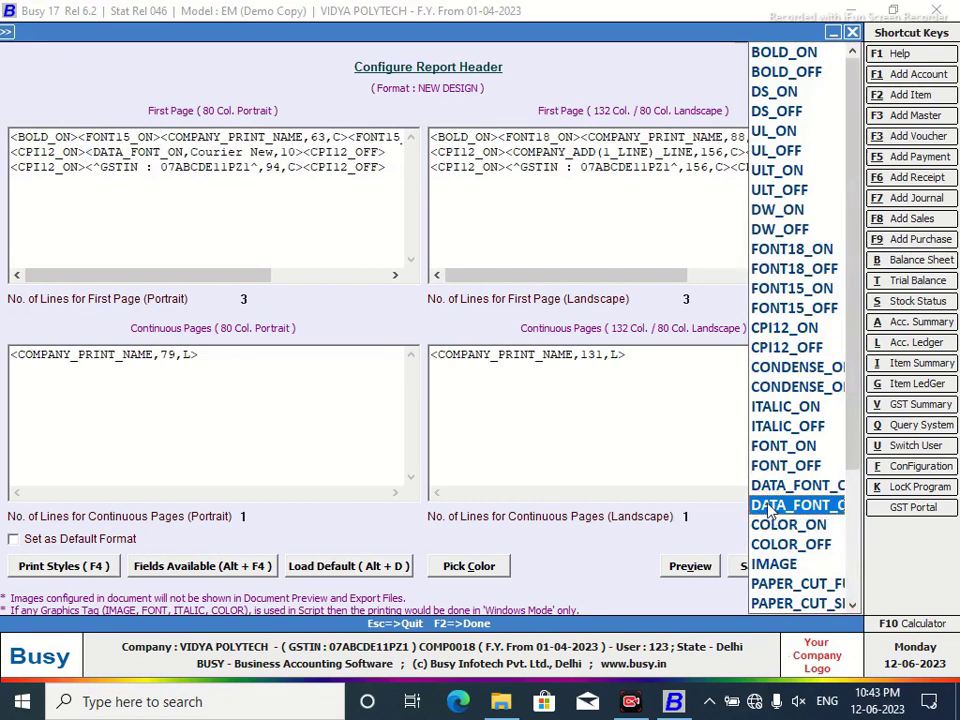
double_click(768, 505)
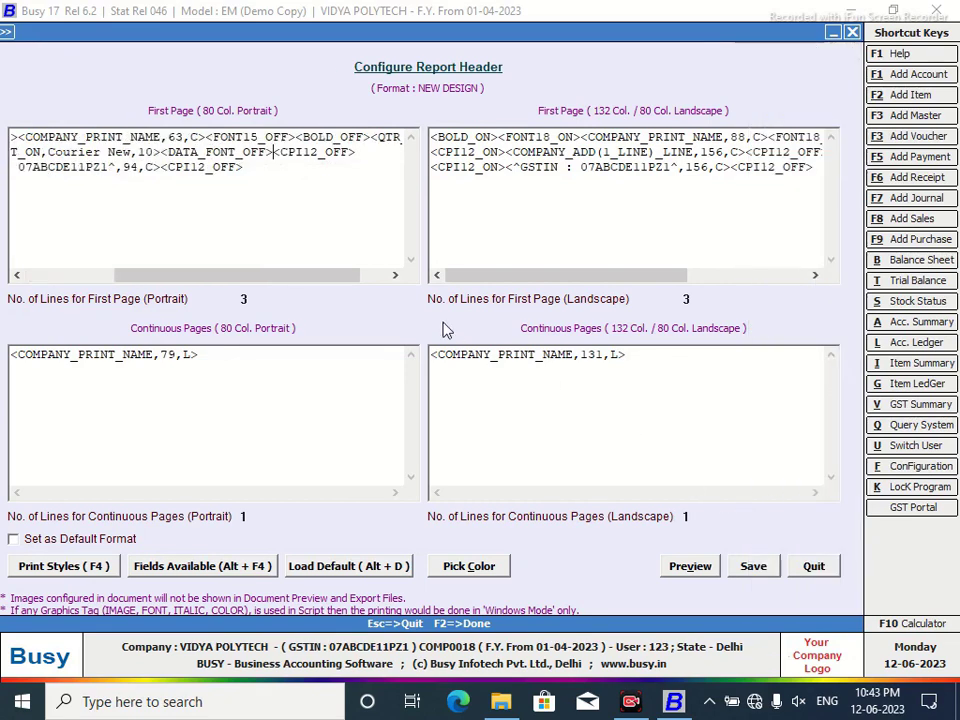
click(153, 152)
key(BackSpace)
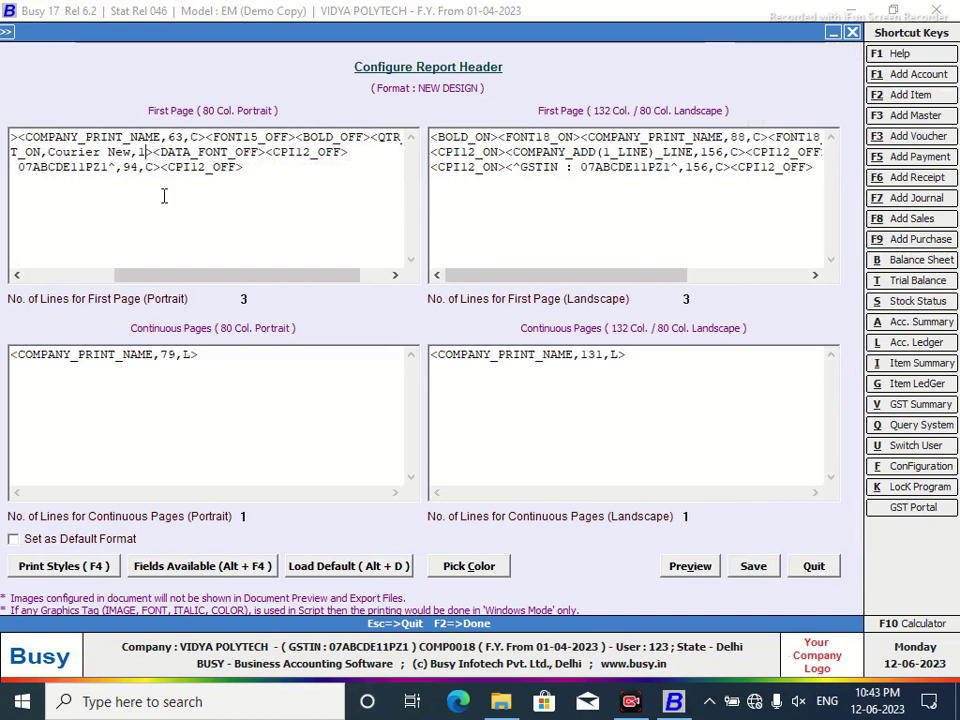
text(8)
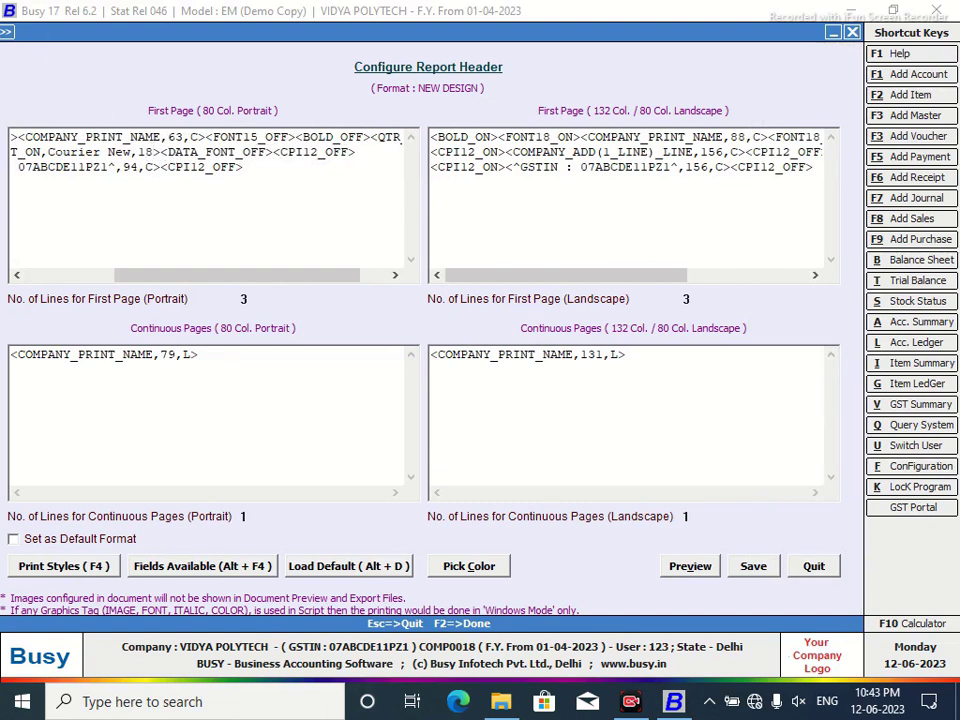
drag(171, 274, 52, 287)
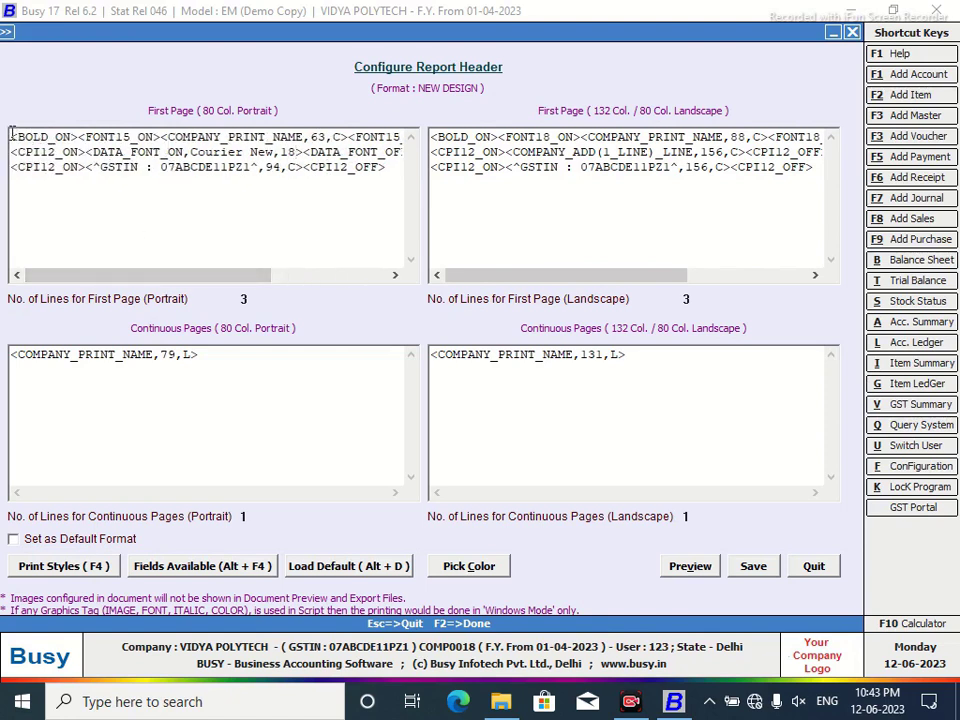
Delete the company name contents from the portrait header's first line.
drag(11, 135, 446, 133)
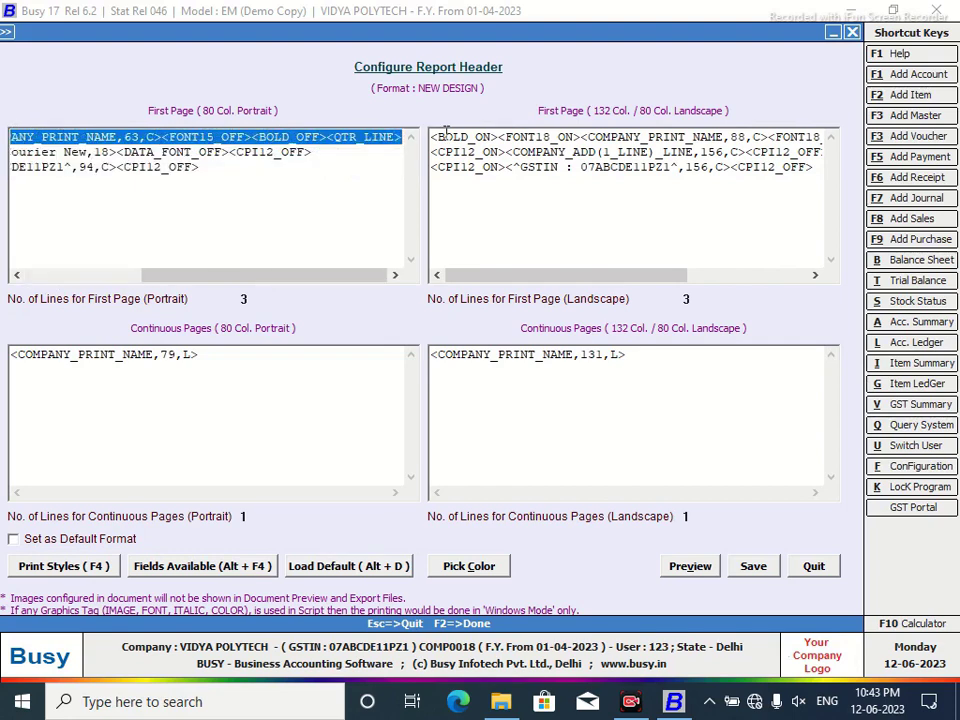
key(Delete)
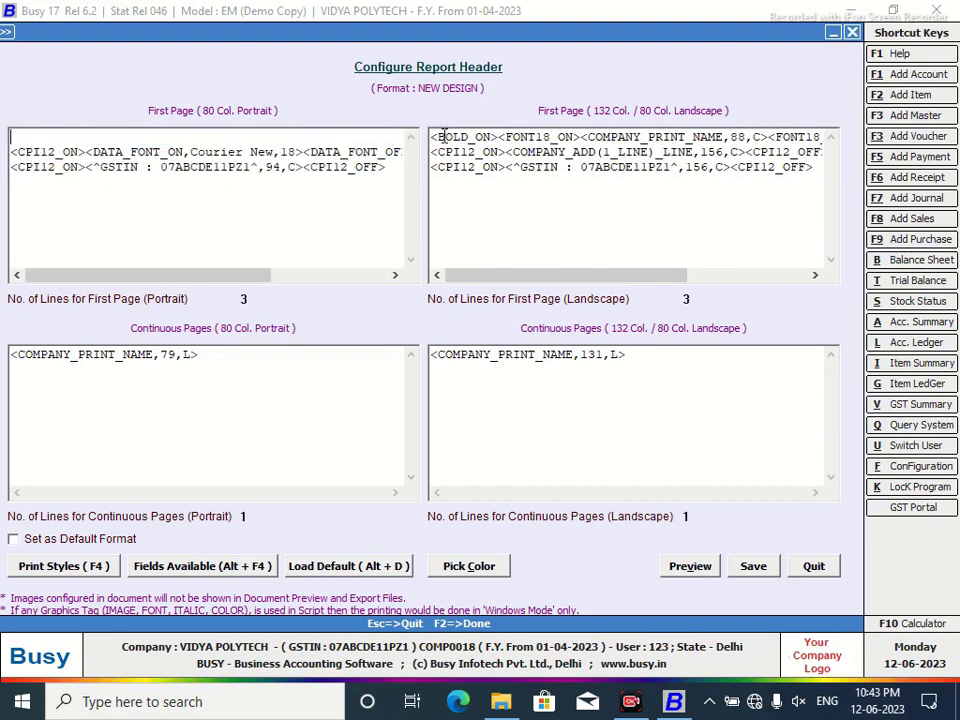
drag(216, 279, 90, 279)
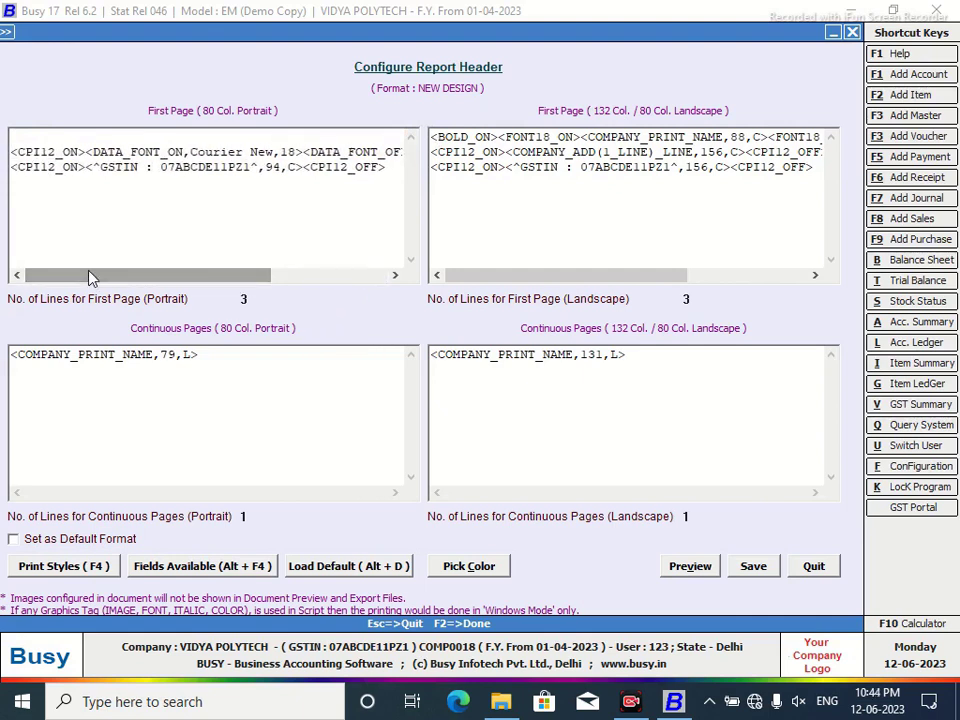
drag(219, 281, 259, 281)
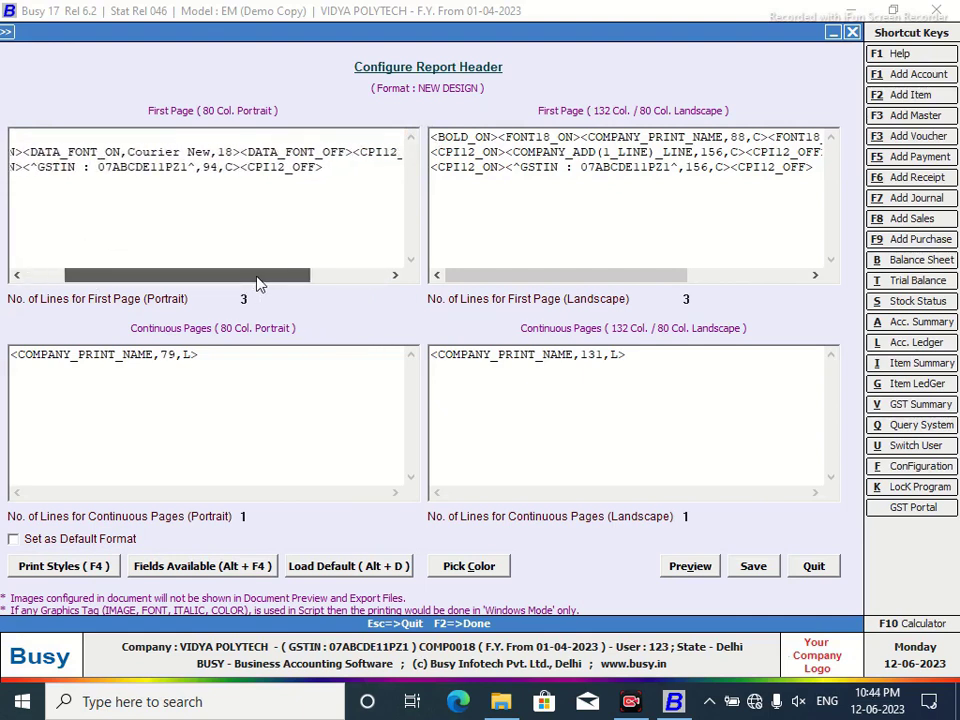
Insert the COMPANY_NAME field inside the font block and change its width from 40 to 96.
click(242, 152)
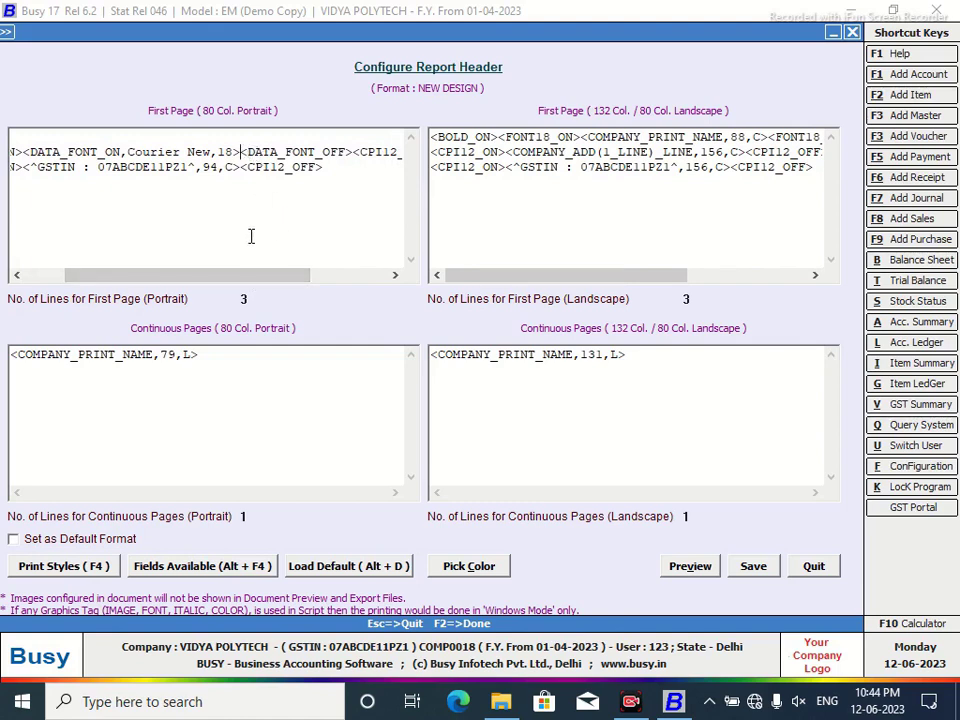
key(alt+F4)
double_click(612, 79)
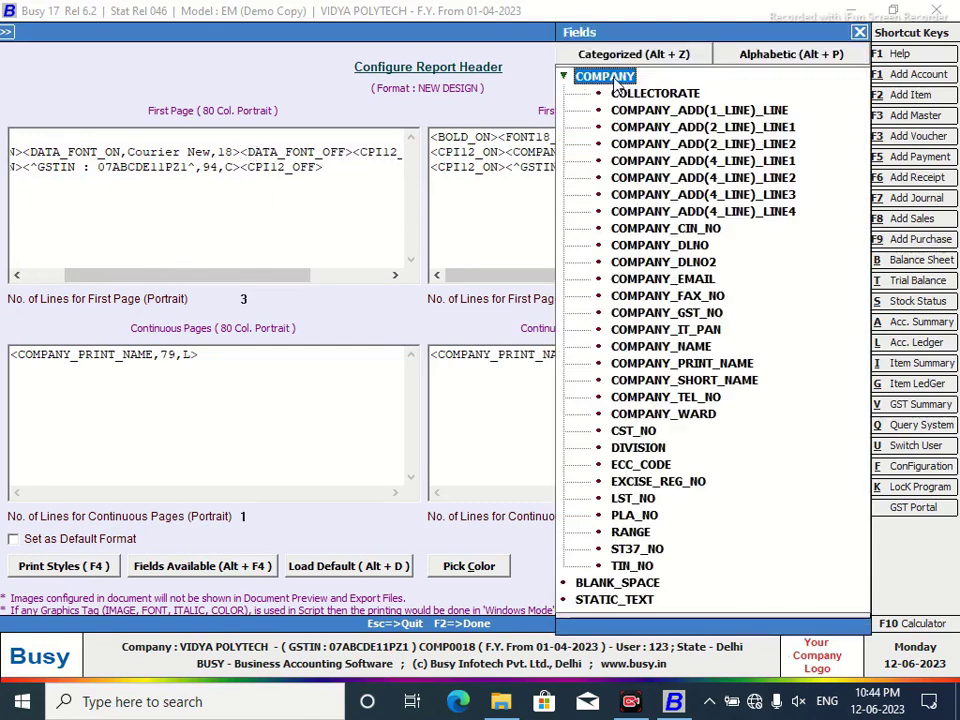
double_click(688, 349)
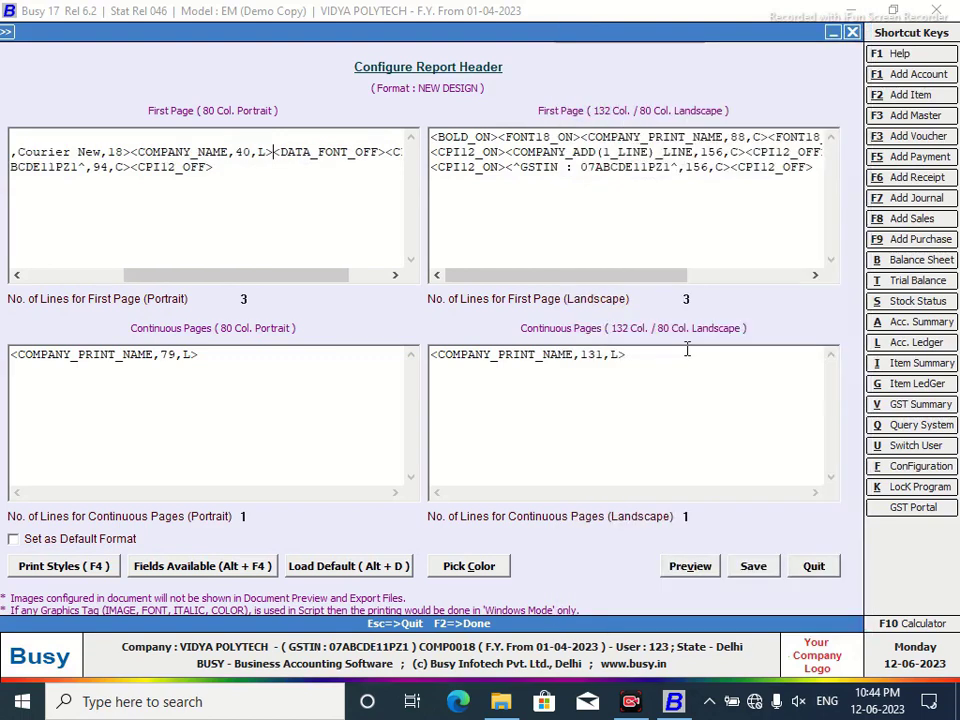
click(250, 151)
key(BackSpace)
key(BackSpace)
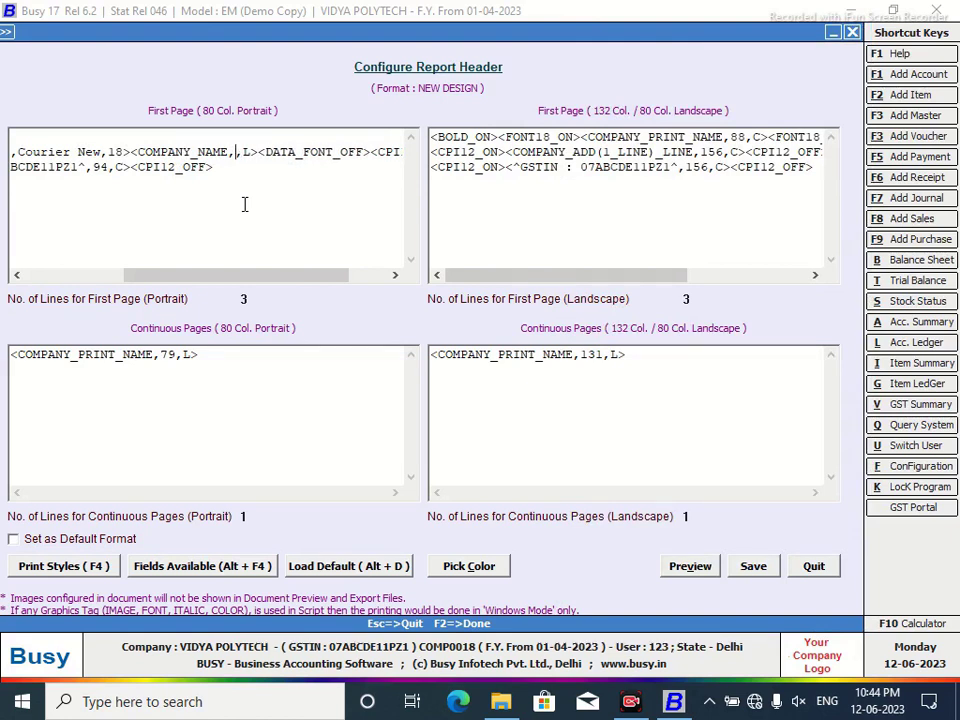
text(96)
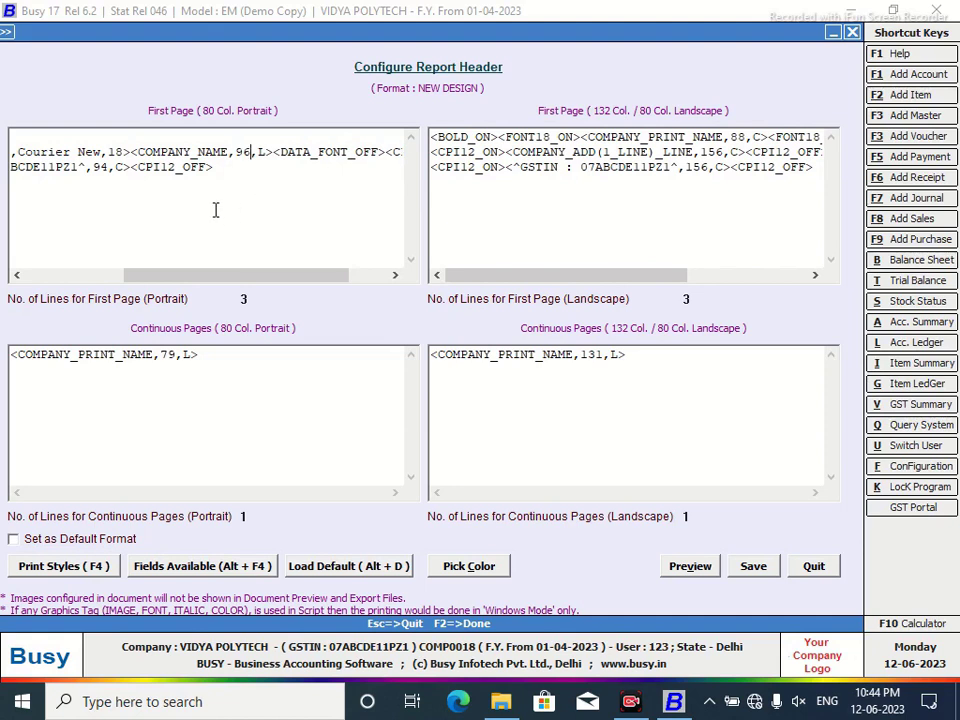
drag(168, 281, 80, 279)
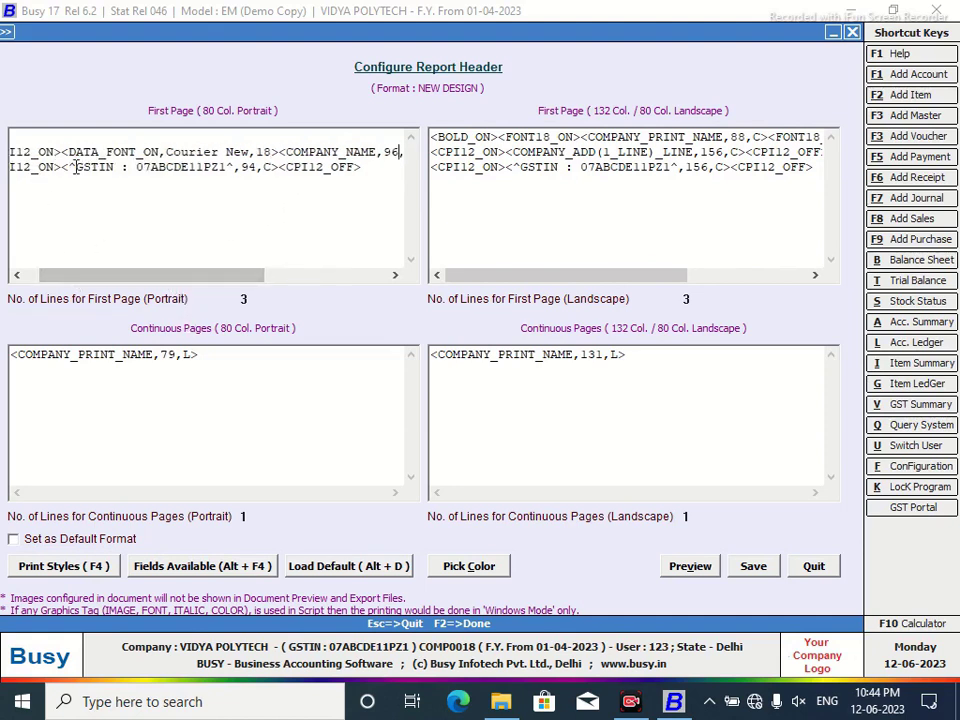
click(17, 274)
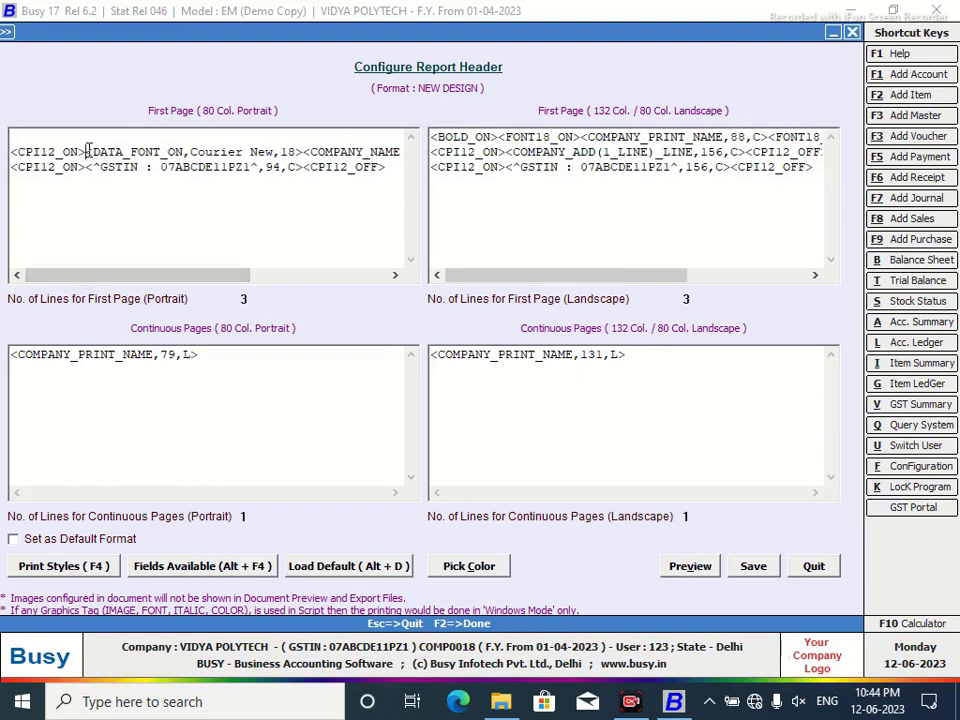
key(F4)
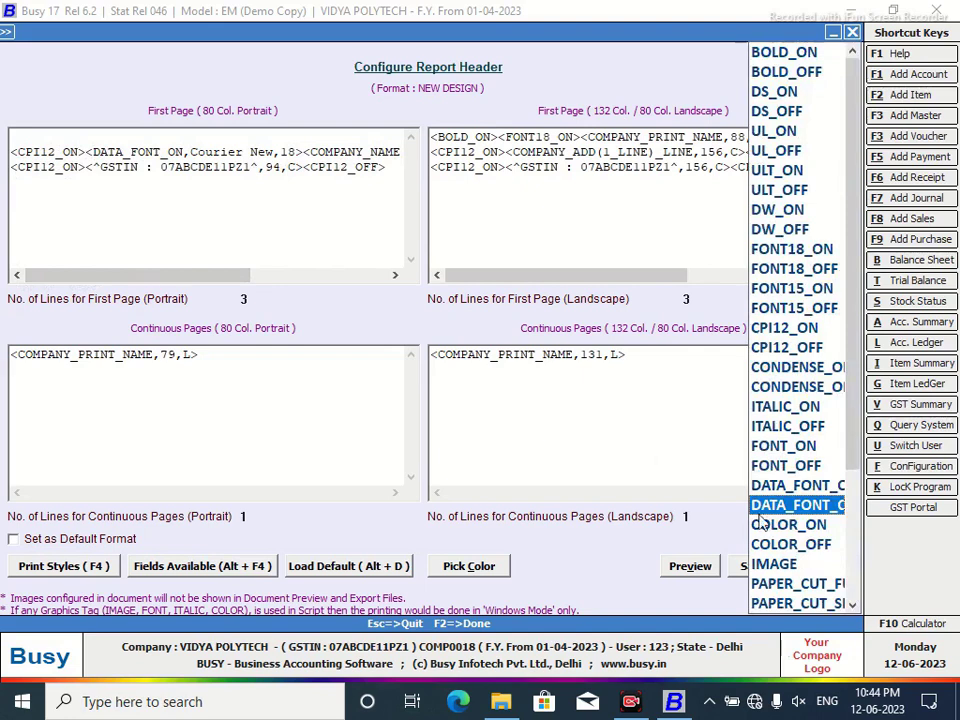
Insert an IMAGE tag with the phone icon's file path and scale 1.0,1.0.
click(787, 564)
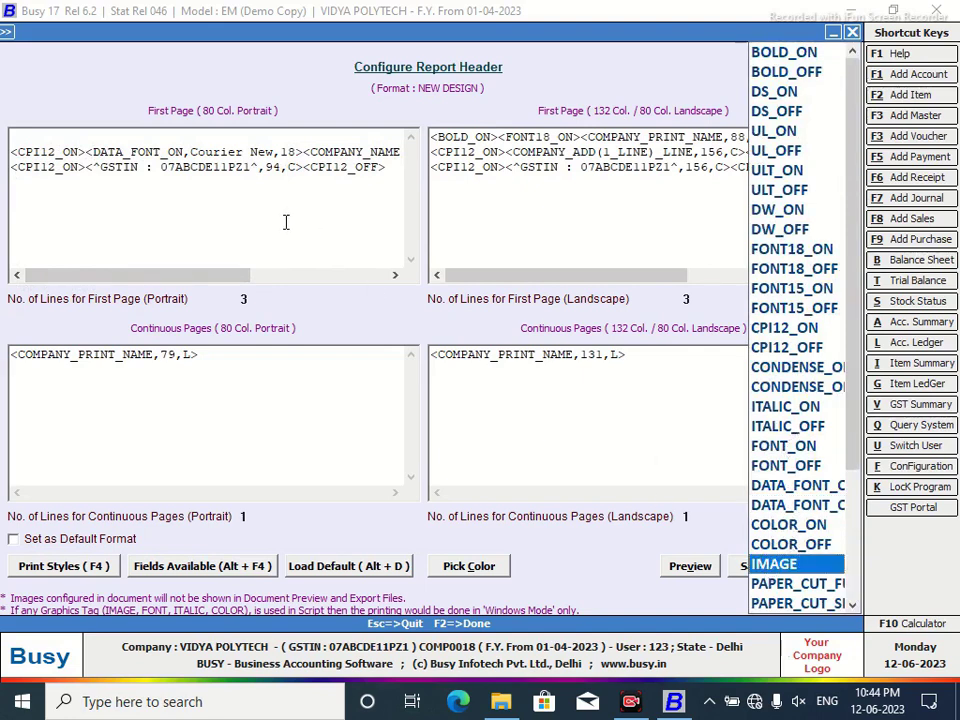
key(Return)
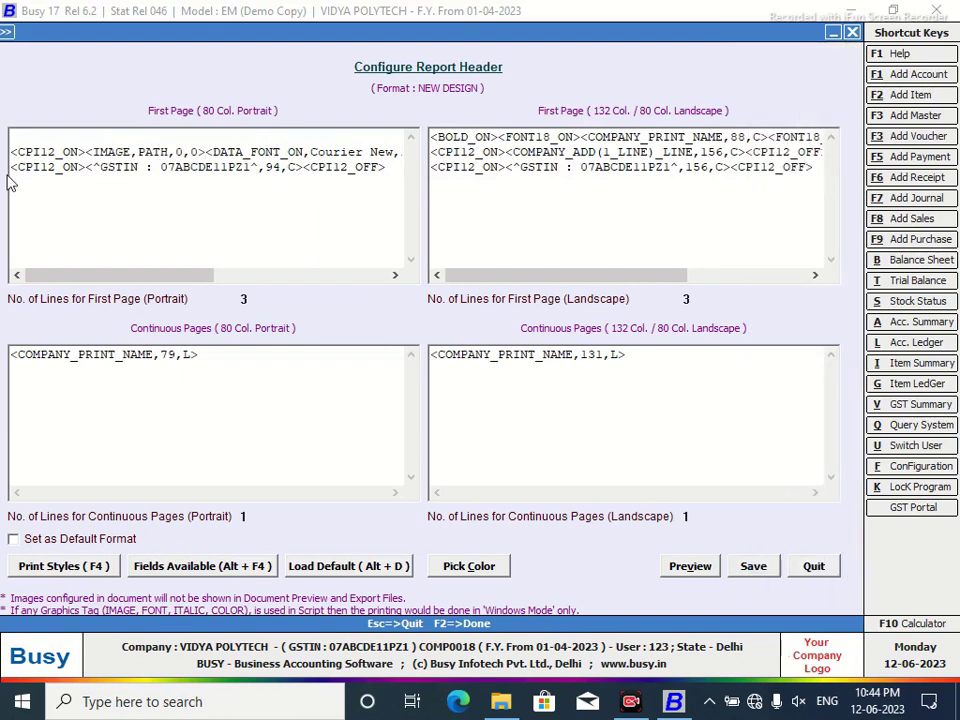
drag(169, 152, 137, 157)
right_click(140, 155)
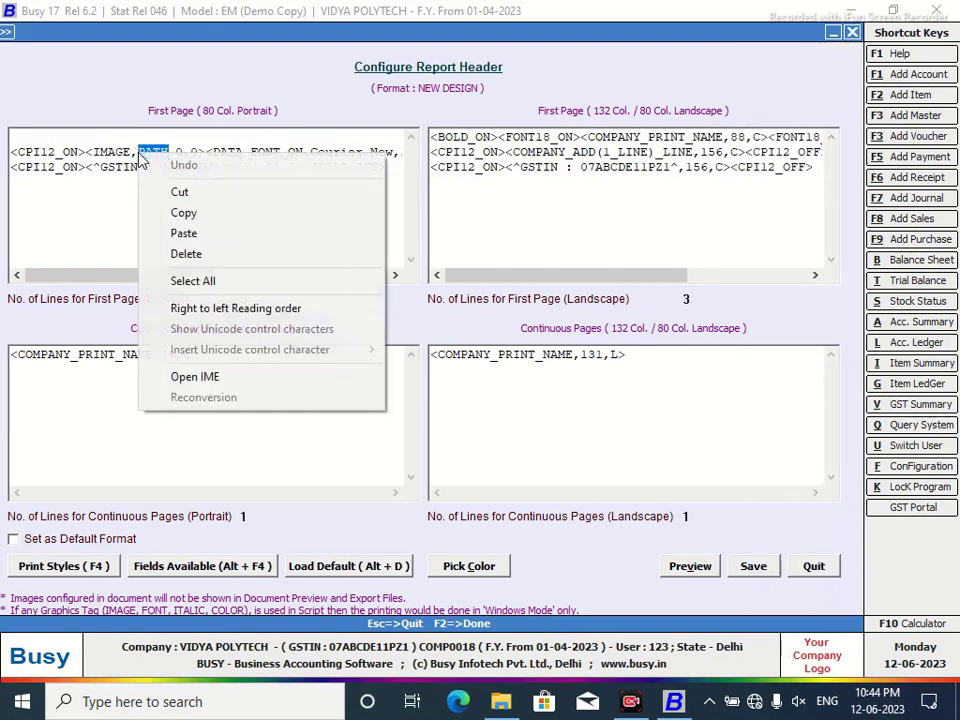
click(182, 234)
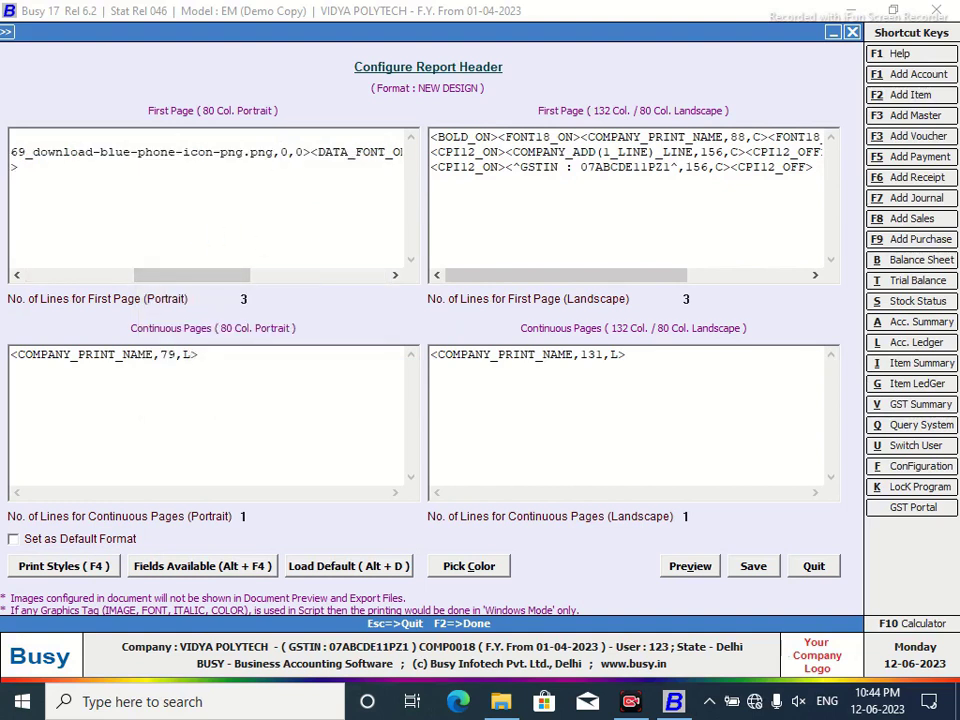
text(1.)
click(311, 163)
text(1.)
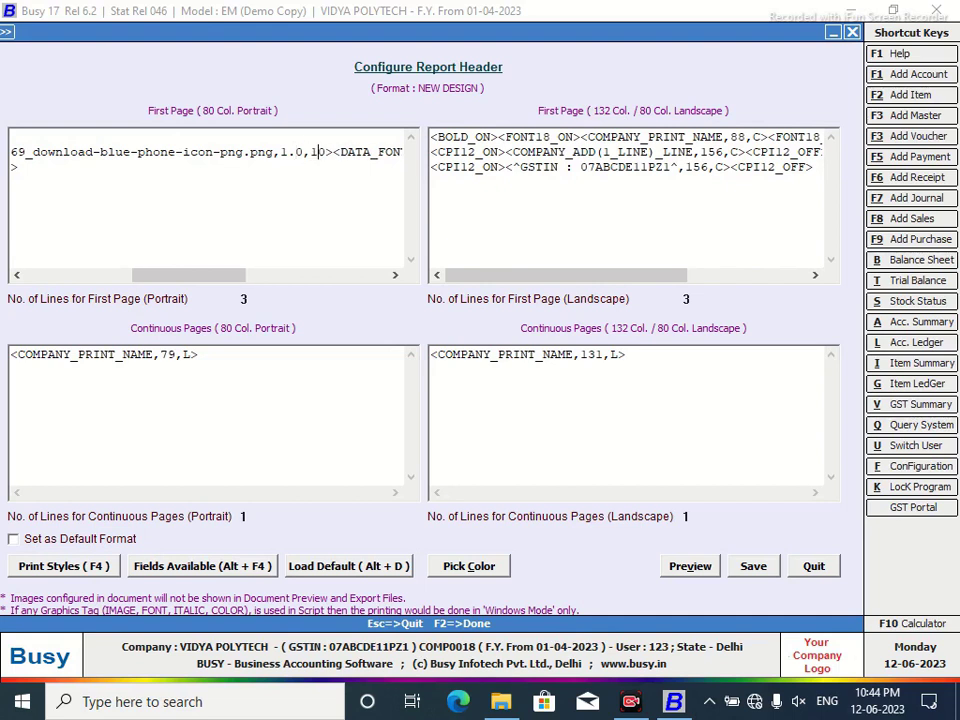
drag(204, 274, 98, 275)
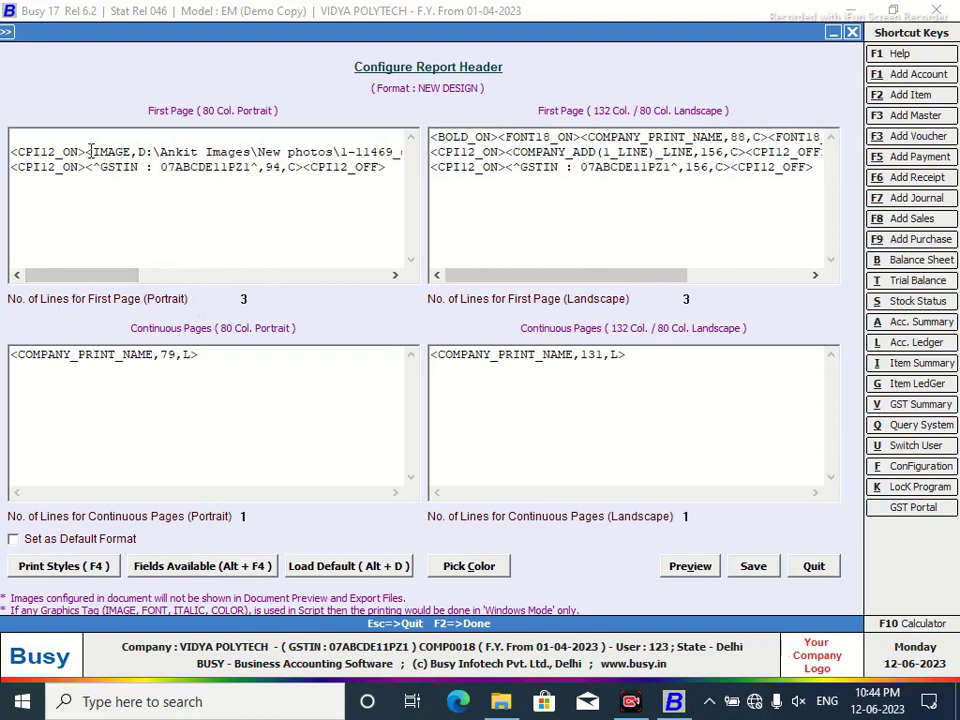
Wrap the company name in BOLD_ON and BOLD_OFF tags and save the NEW DESIGN header.
drag(94, 152, 86, 152)
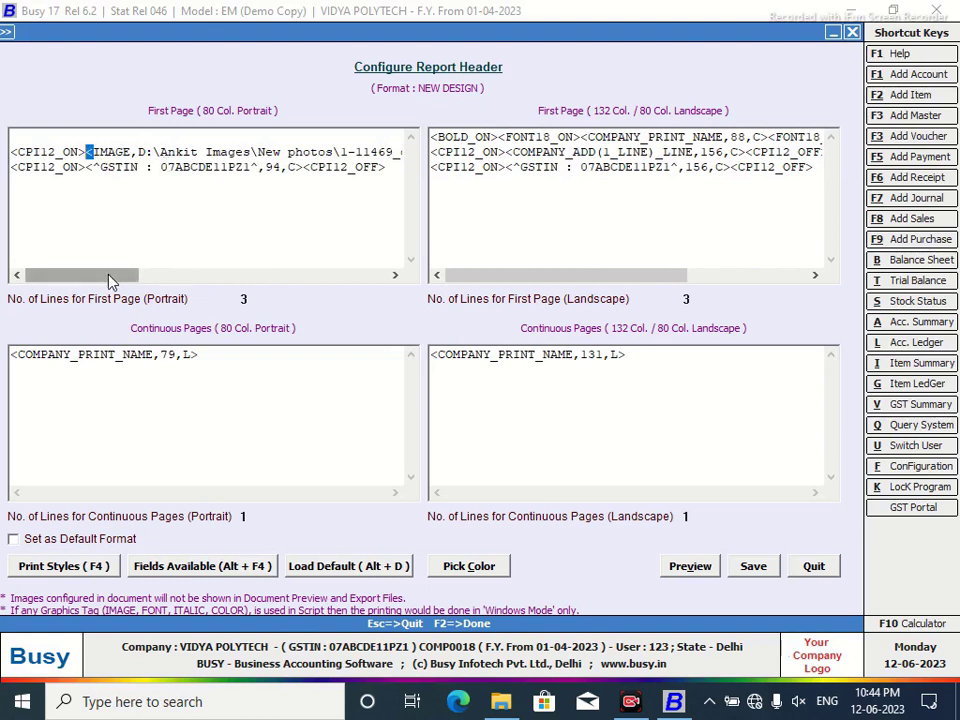
drag(109, 277, 229, 289)
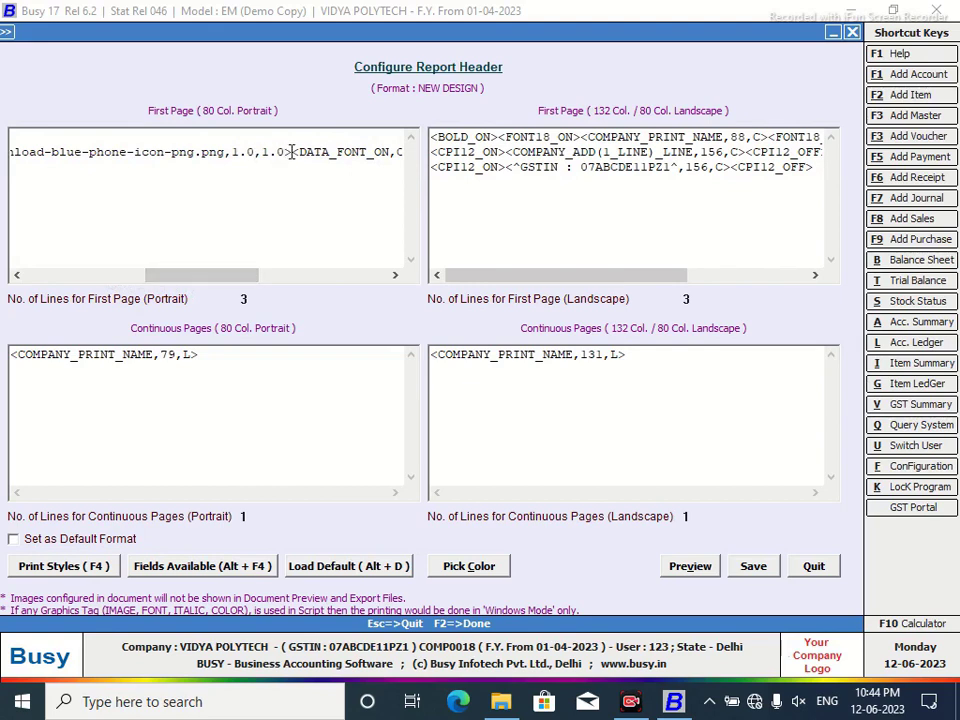
key(alt+F4)
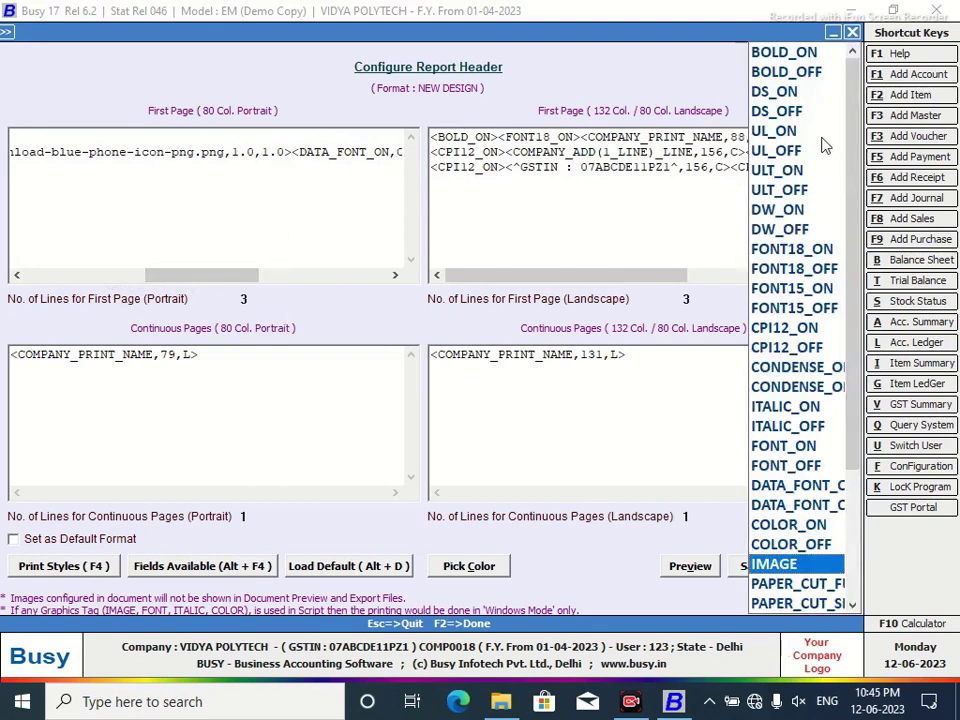
key(Return)
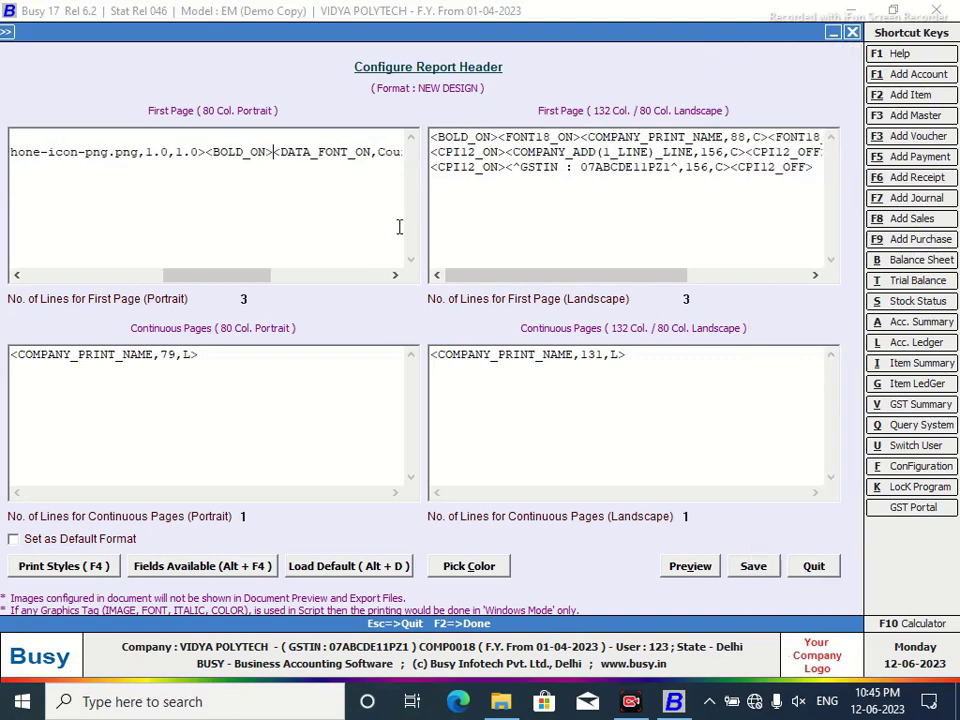
drag(240, 279, 347, 281)
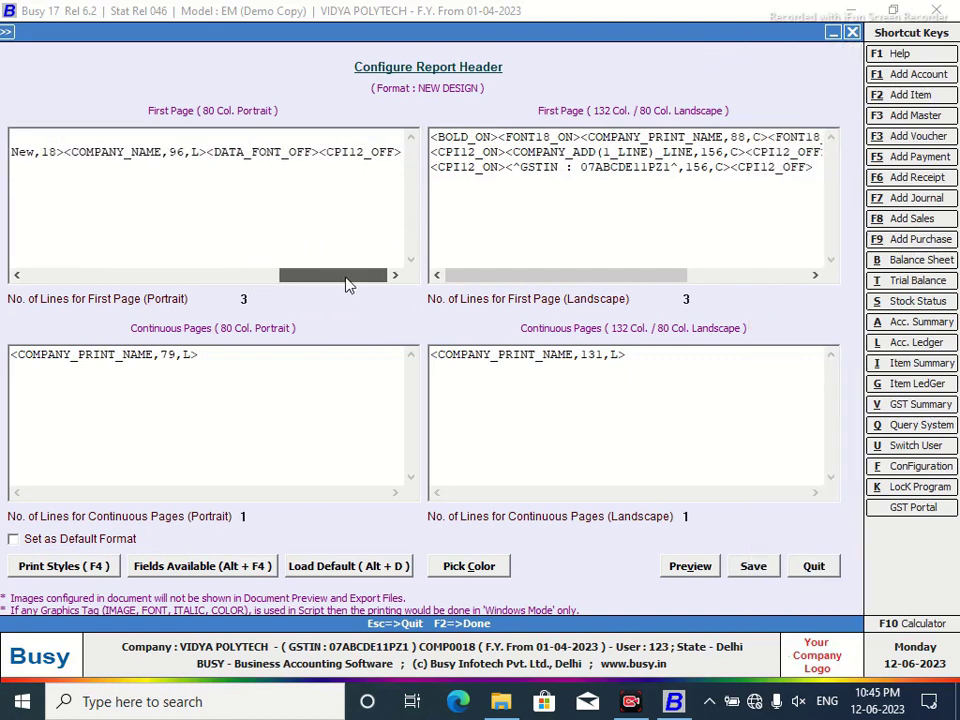
click(317, 151)
key(F4)
click(765, 71)
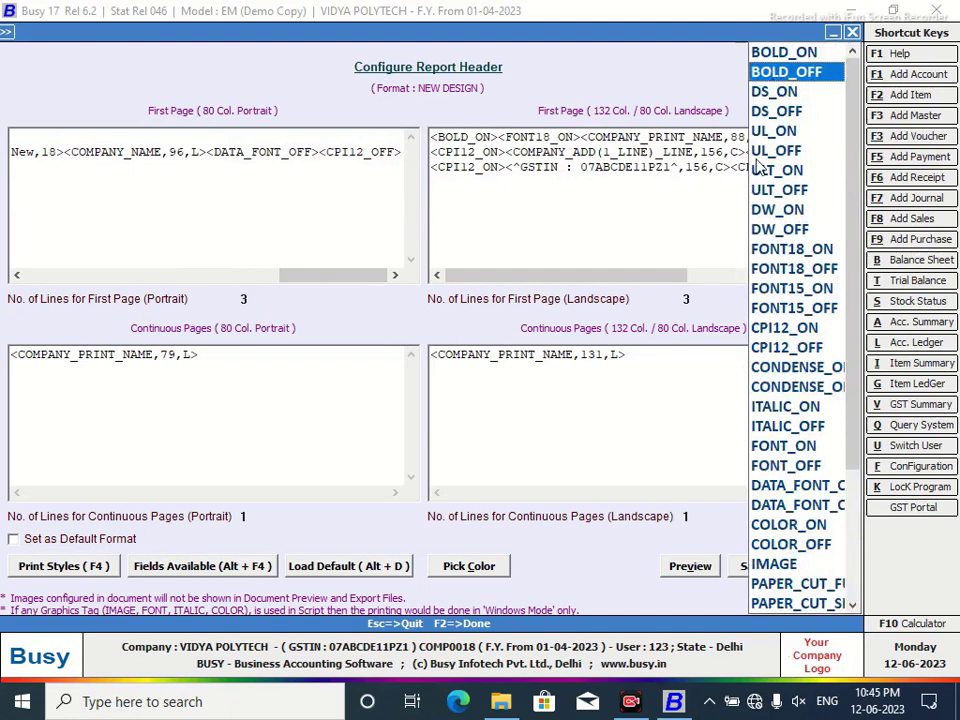
key(Return)
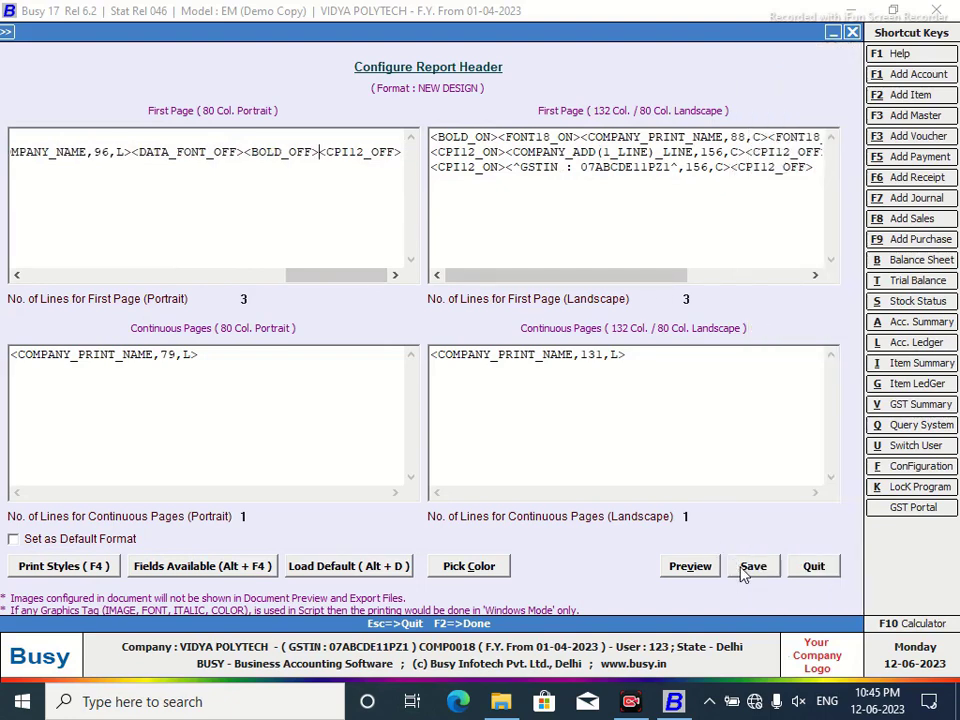
drag(621, 355, 398, 355)
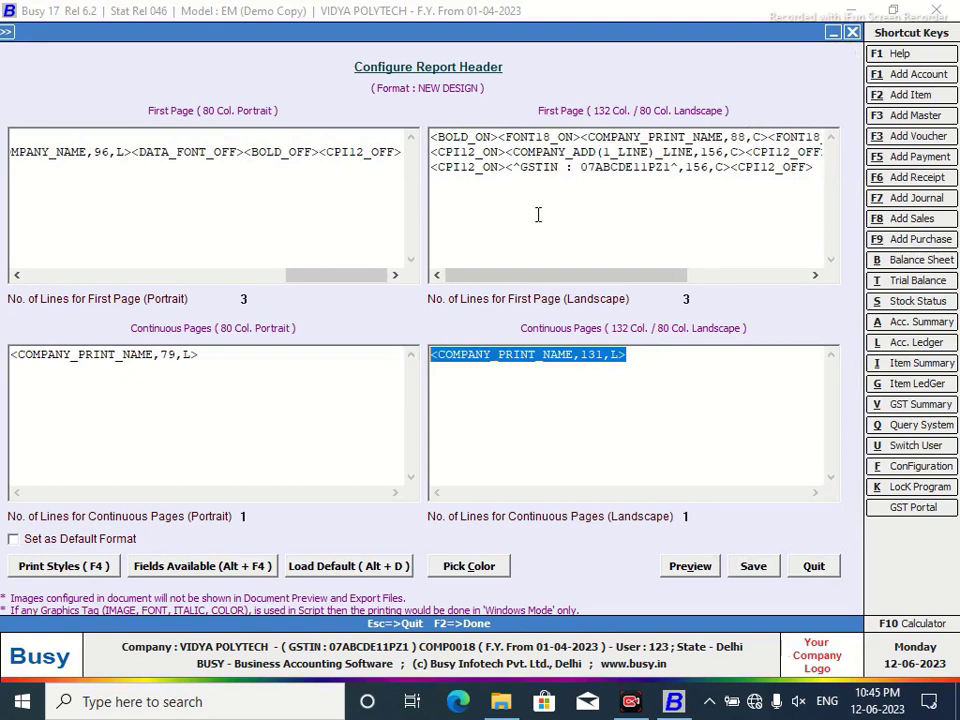
click(753, 566)
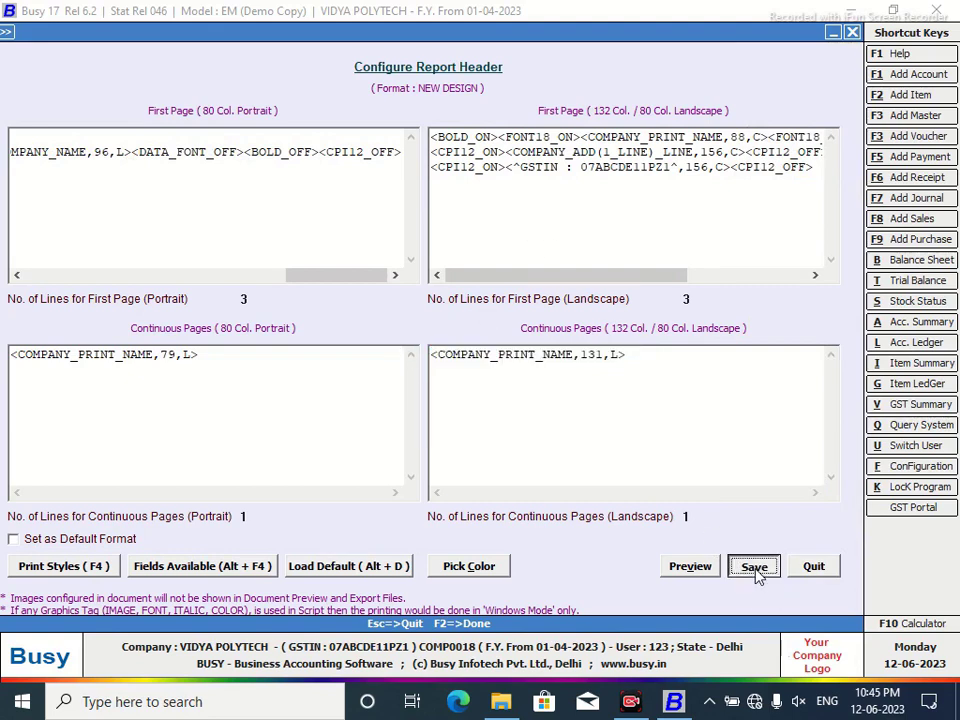
Preview the account ledger printed From Busy with NEW DESIGN, then close the preview and printing form.
click(506, 405)
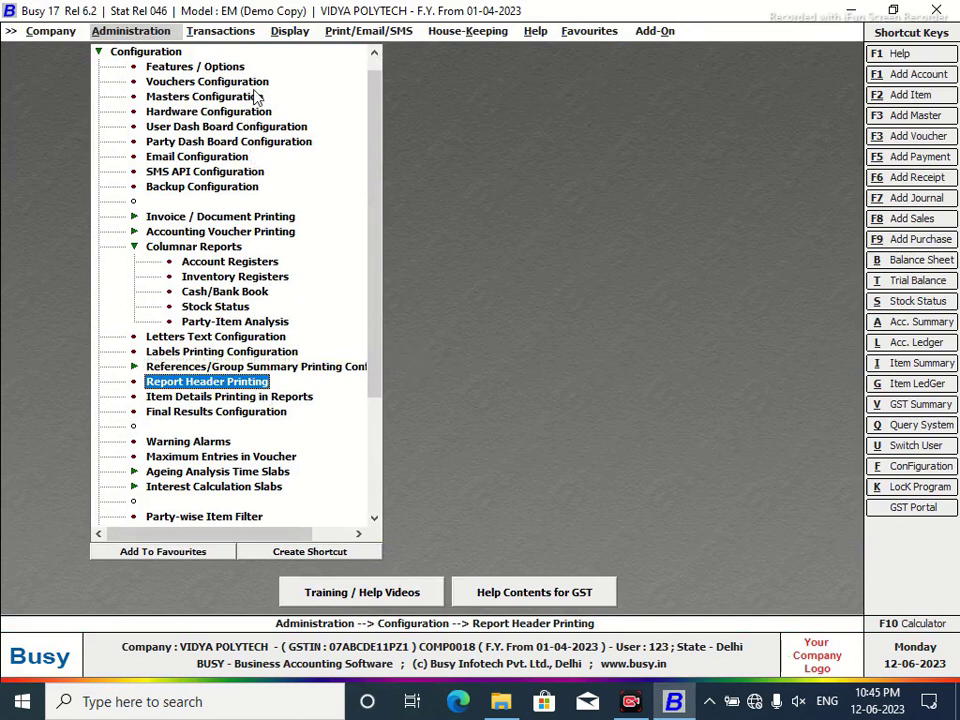
key(l)
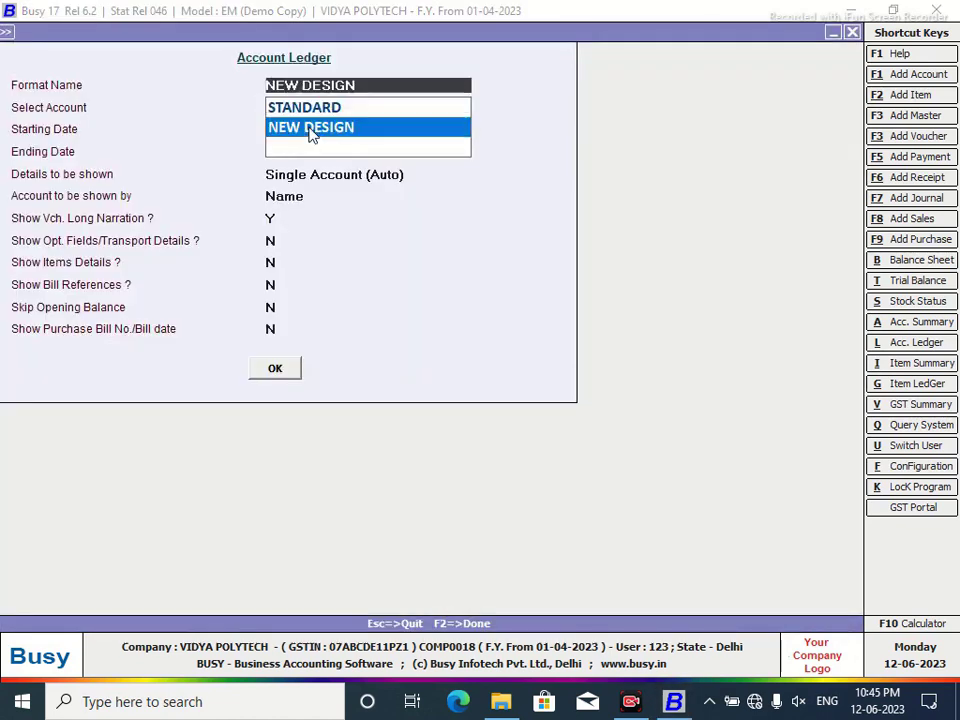
click(275, 368)
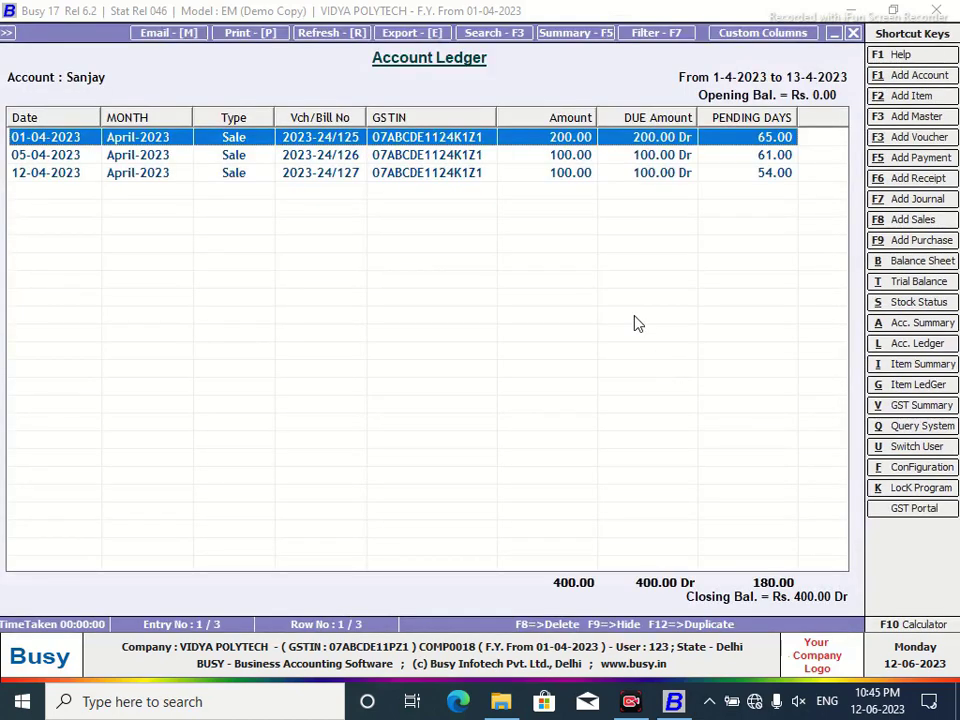
click(250, 36)
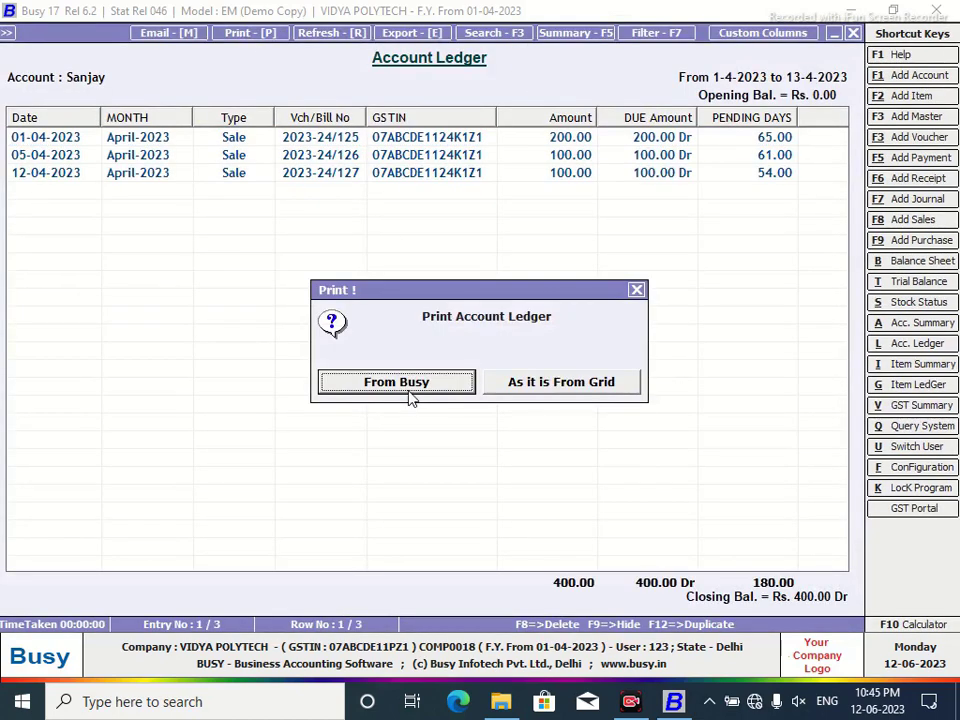
click(409, 390)
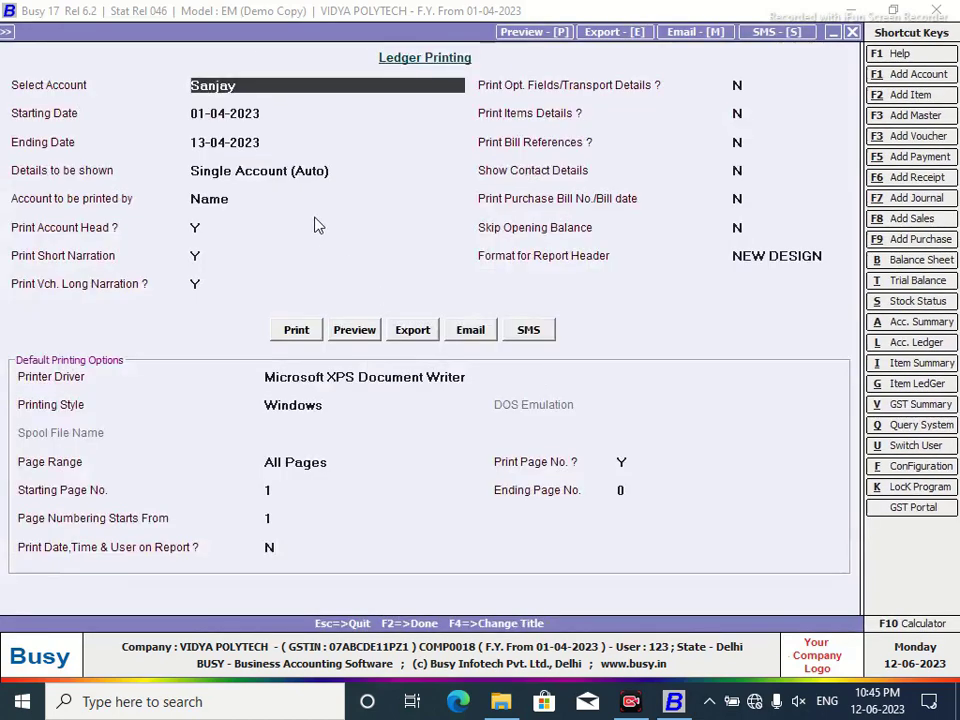
click(356, 334)
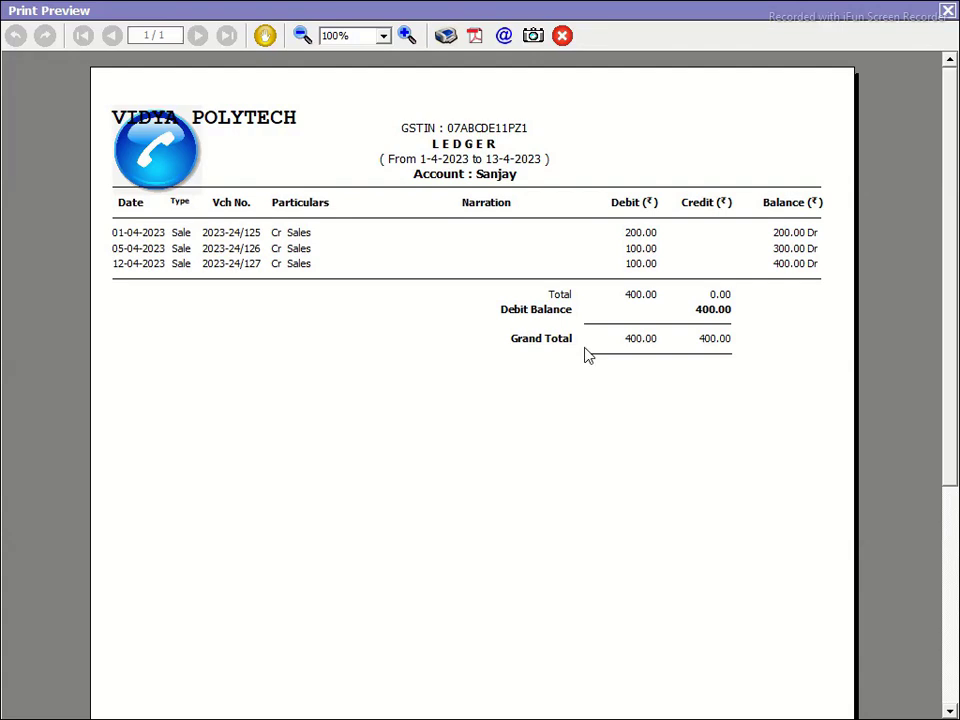
click(947, 11)
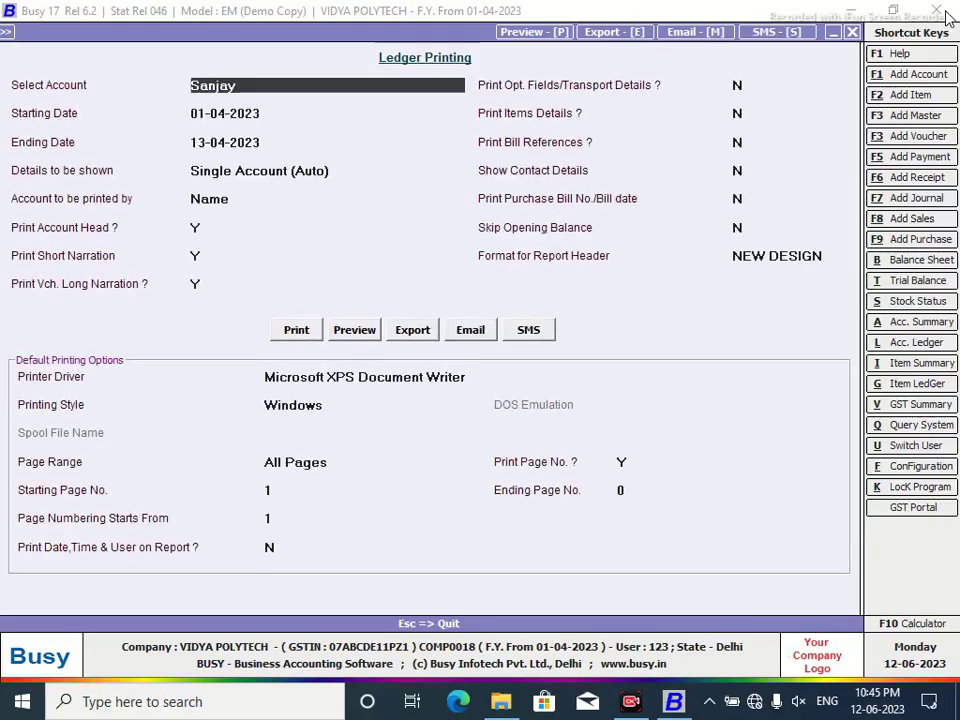
click(852, 33)
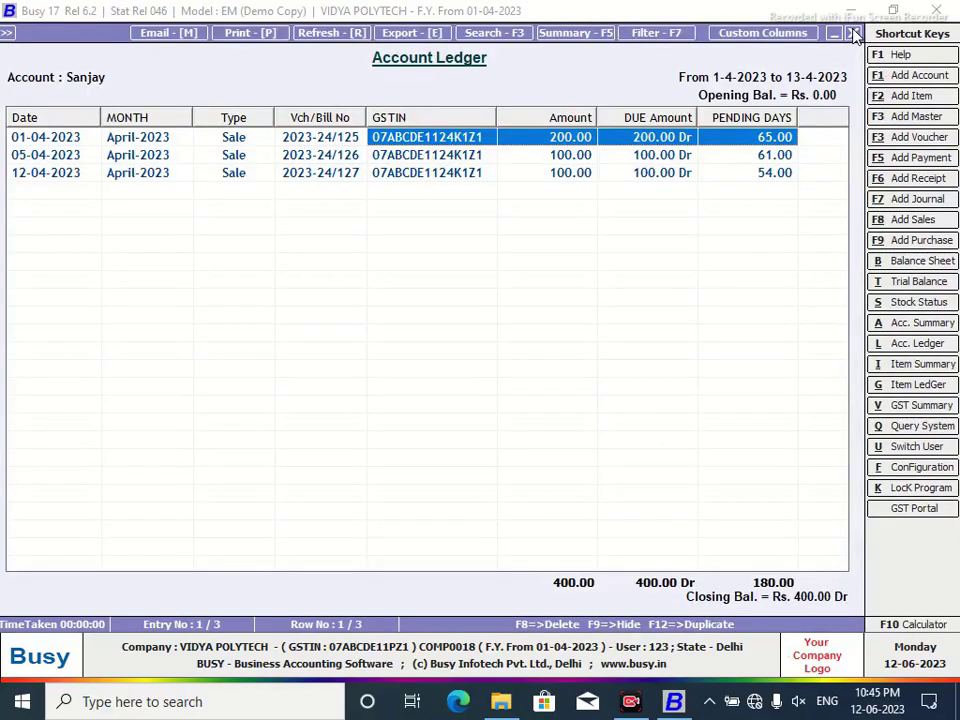
key(alt+p)
click(561, 384)
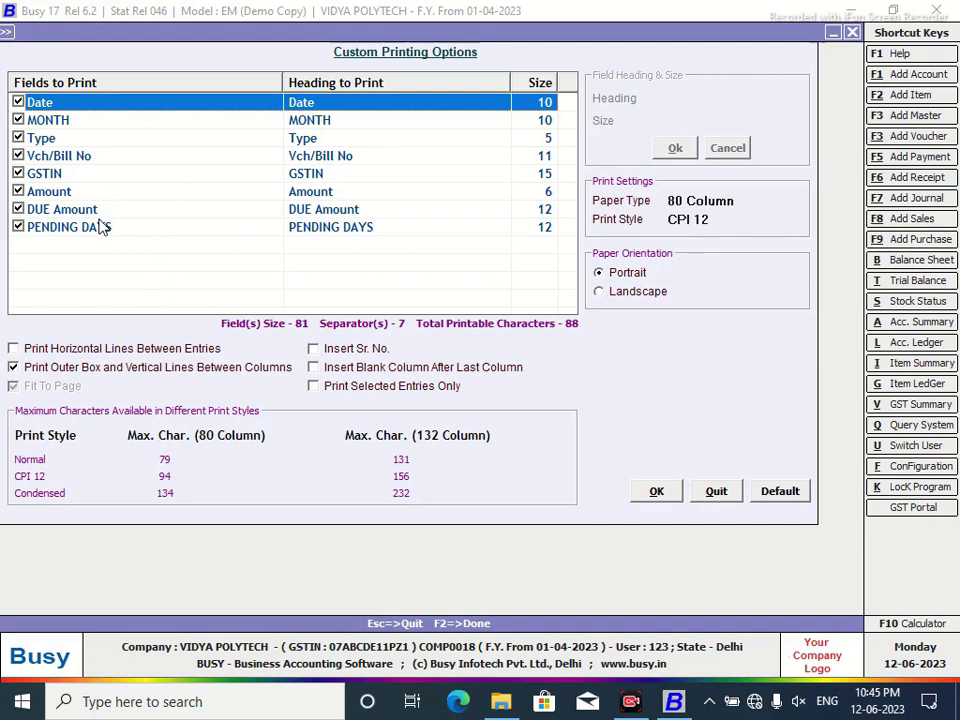
click(772, 500)
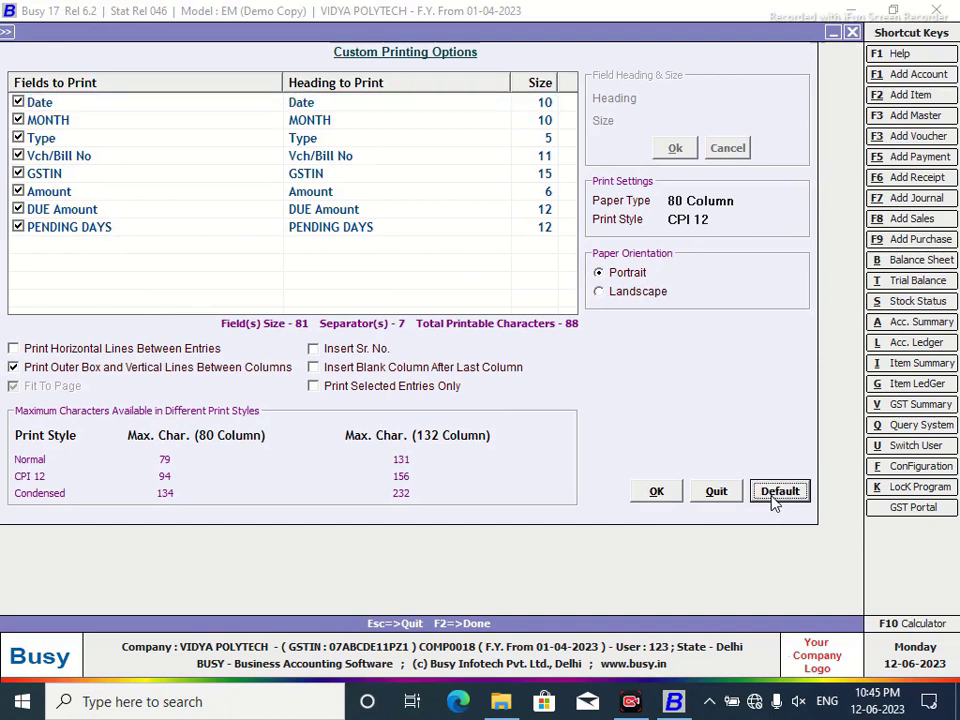
click(658, 492)
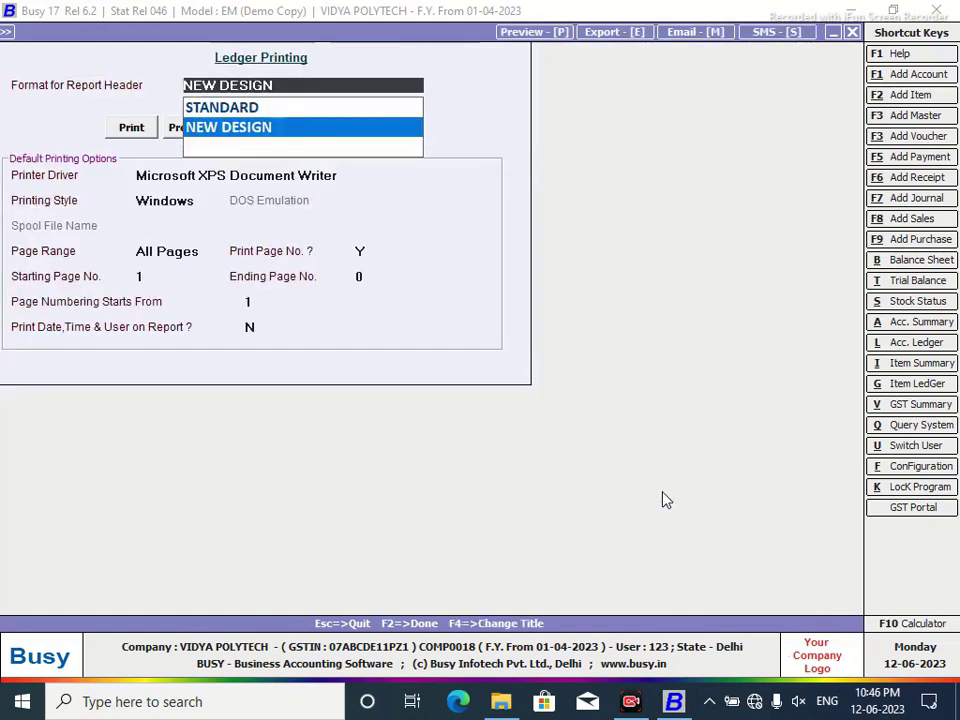
click(173, 135)
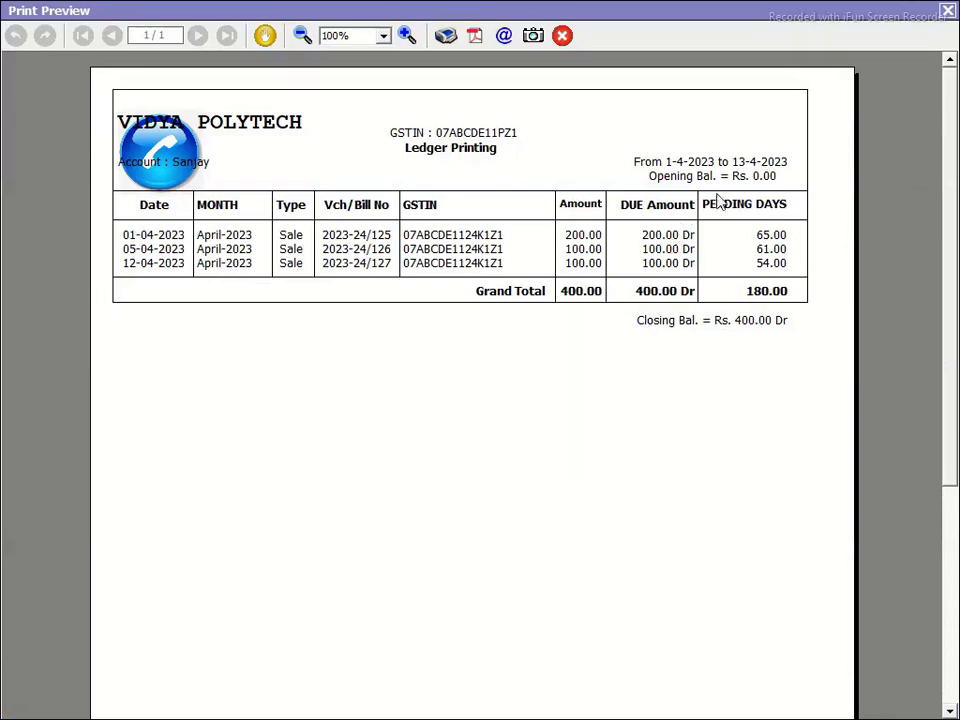
click(946, 11)
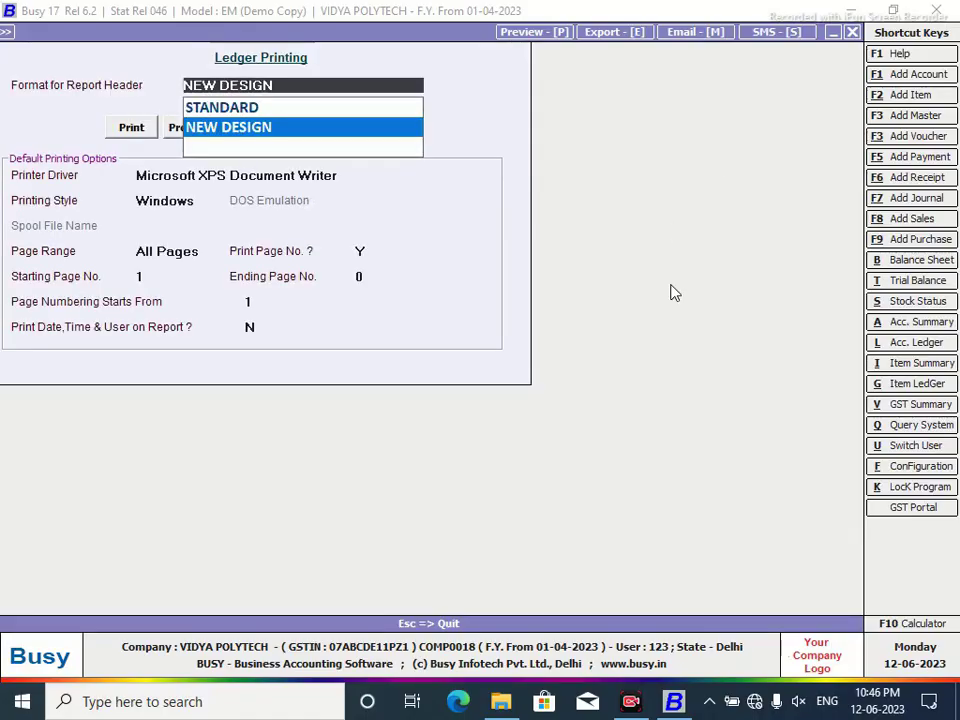
click(853, 33)
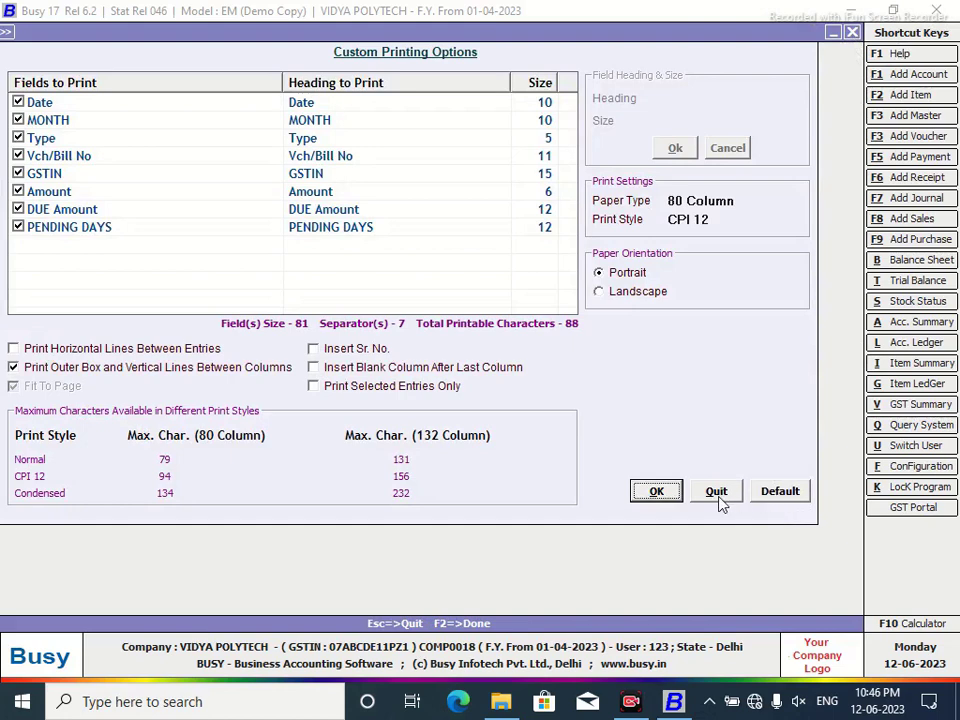
click(716, 491)
click(637, 297)
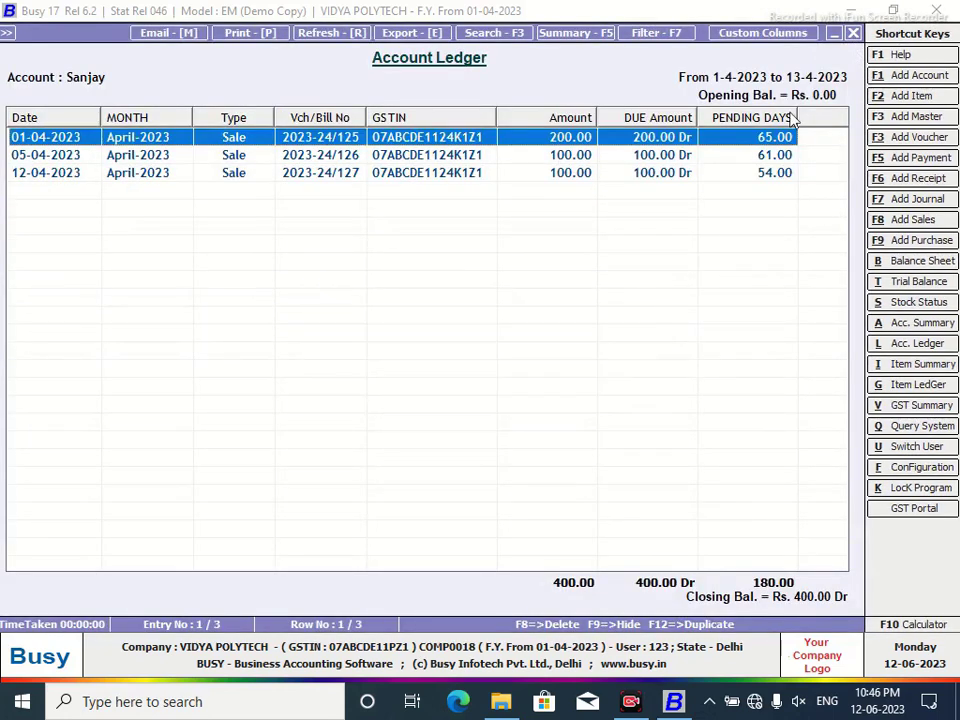
Close the account ledger and open the NEW DESIGN report header for editing.
click(853, 33)
click(853, 33)
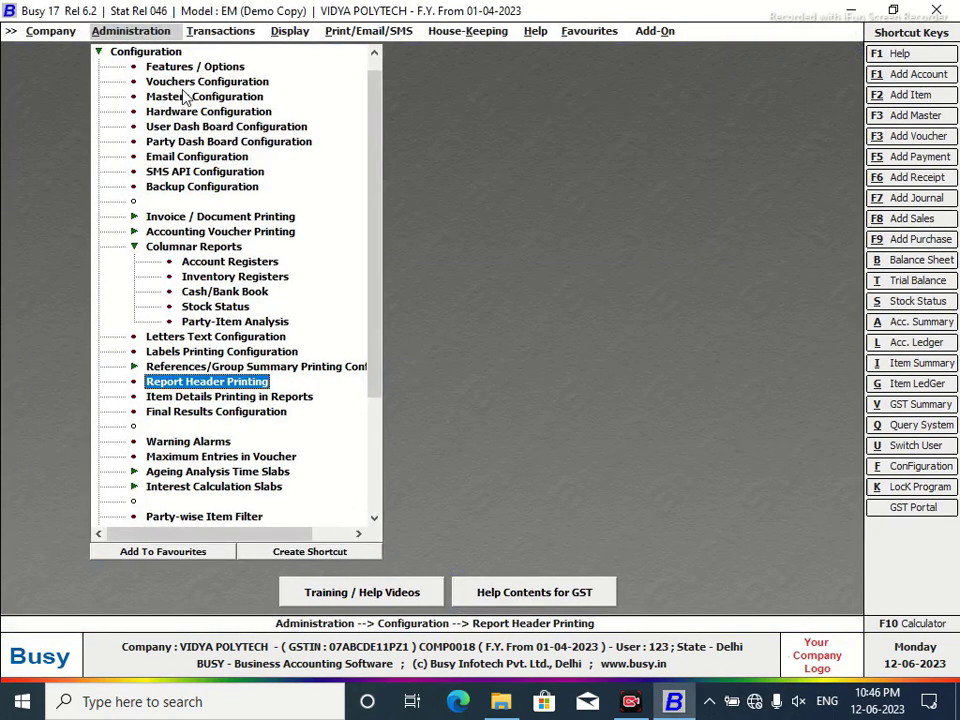
double_click(186, 386)
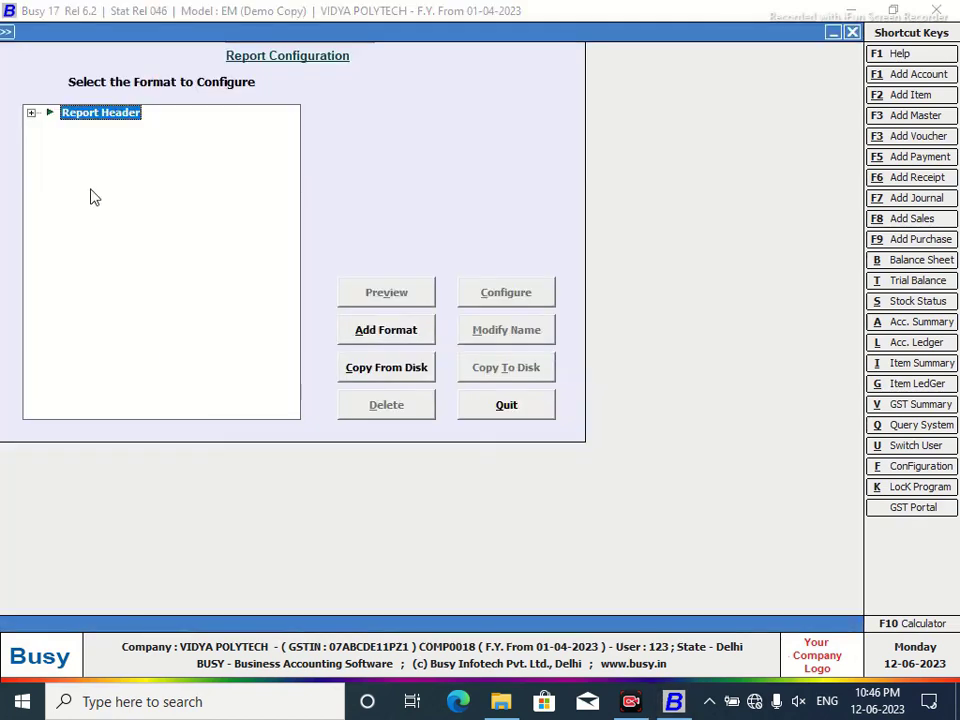
click(31, 112)
click(98, 130)
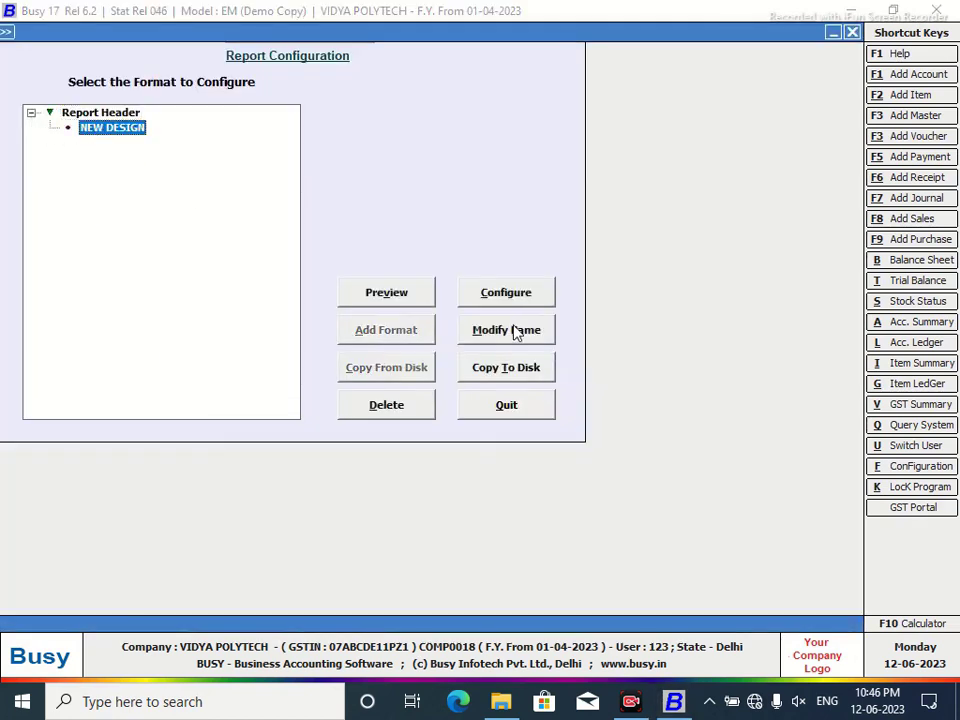
click(503, 296)
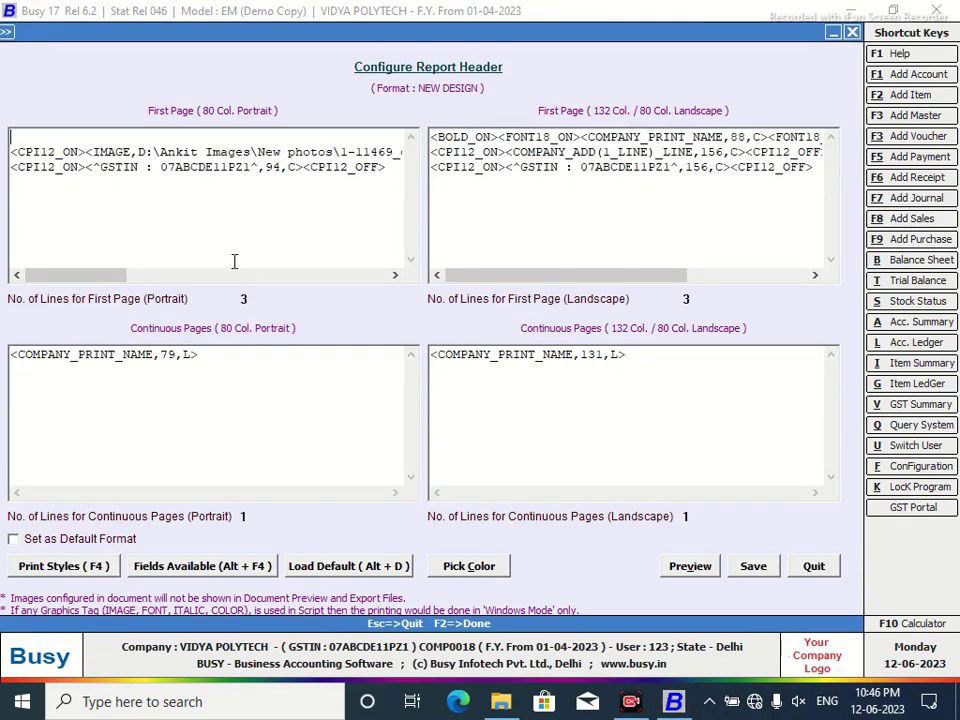
Change the portrait company name code from COMPANY_NAME,96,L to 96,R, then save and quit.
drag(116, 275, 310, 268)
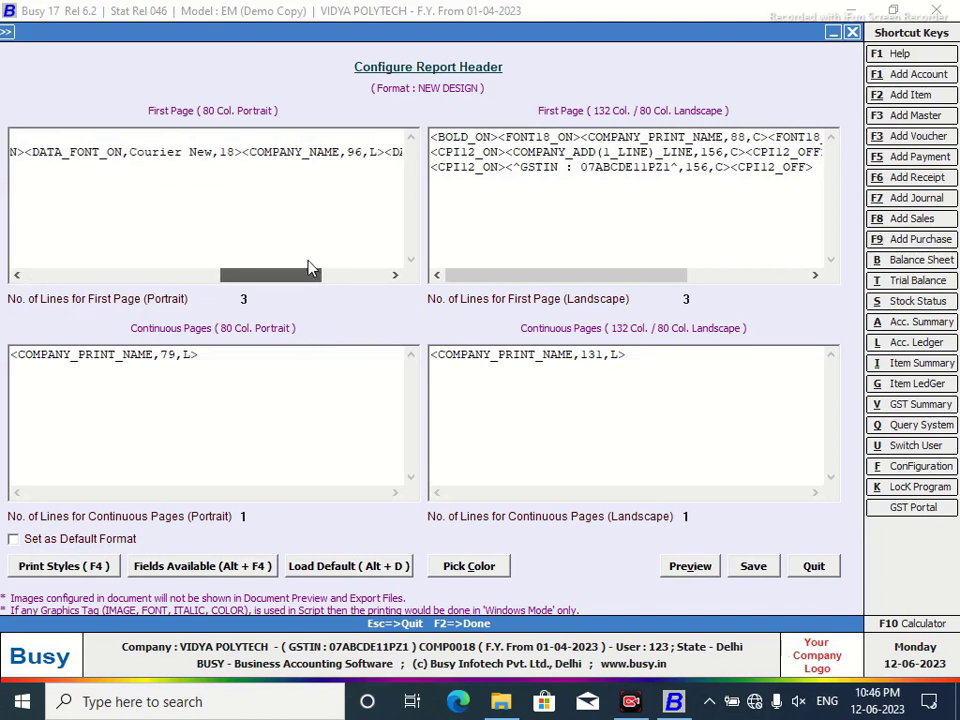
click(243, 153)
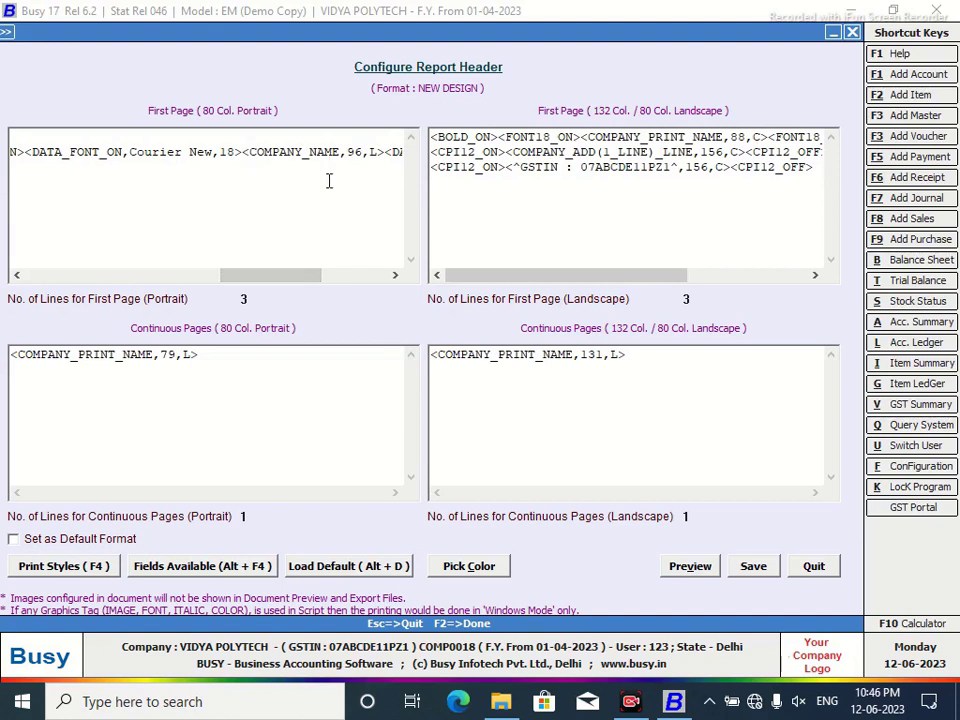
click(376, 152)
key(BackSpace)
text(r)
key(BackSpace)
text(R)
click(756, 570)
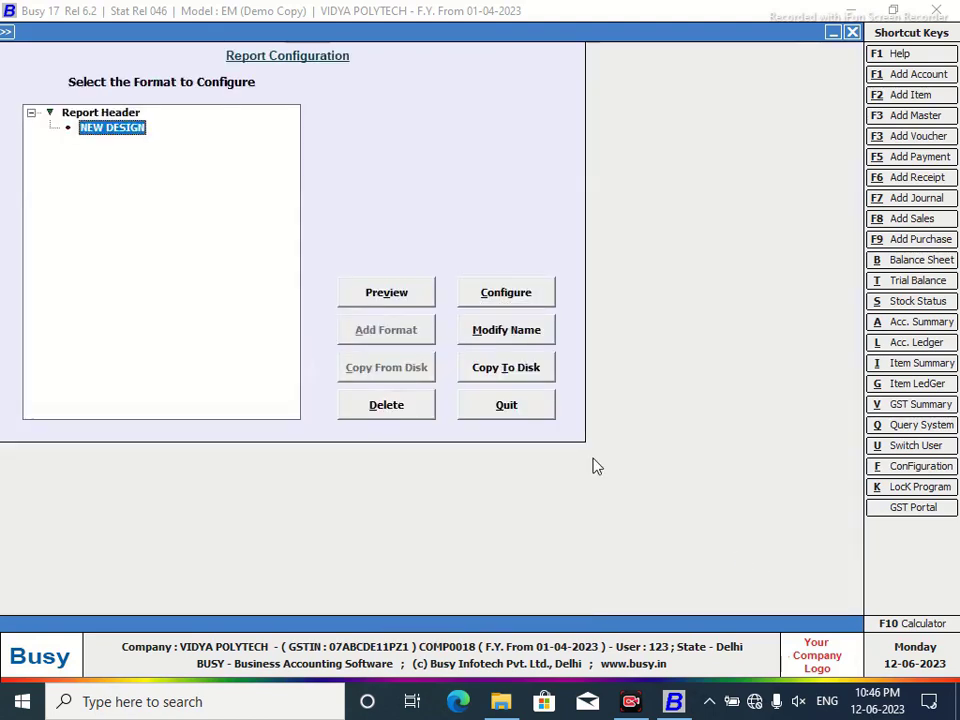
click(522, 412)
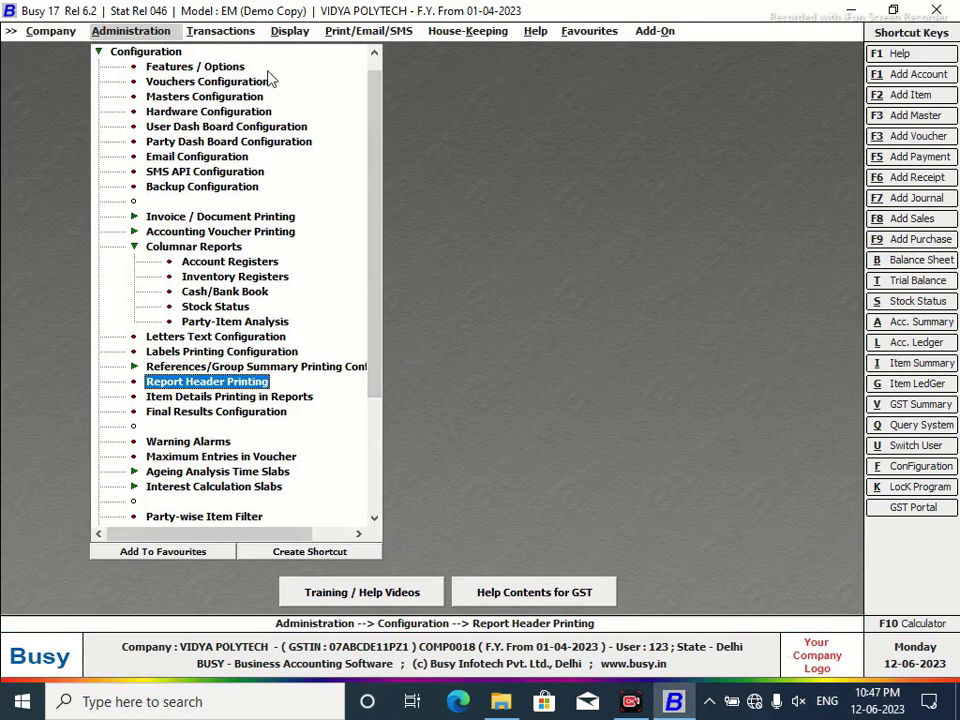
key(alt+l)
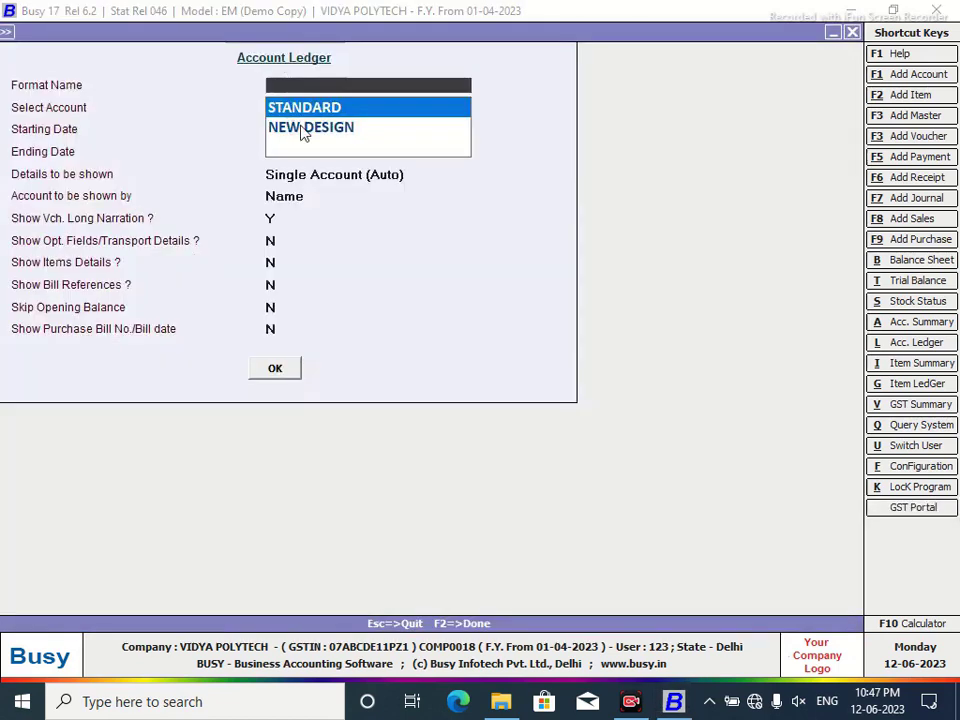
key(Down)
click(274, 368)
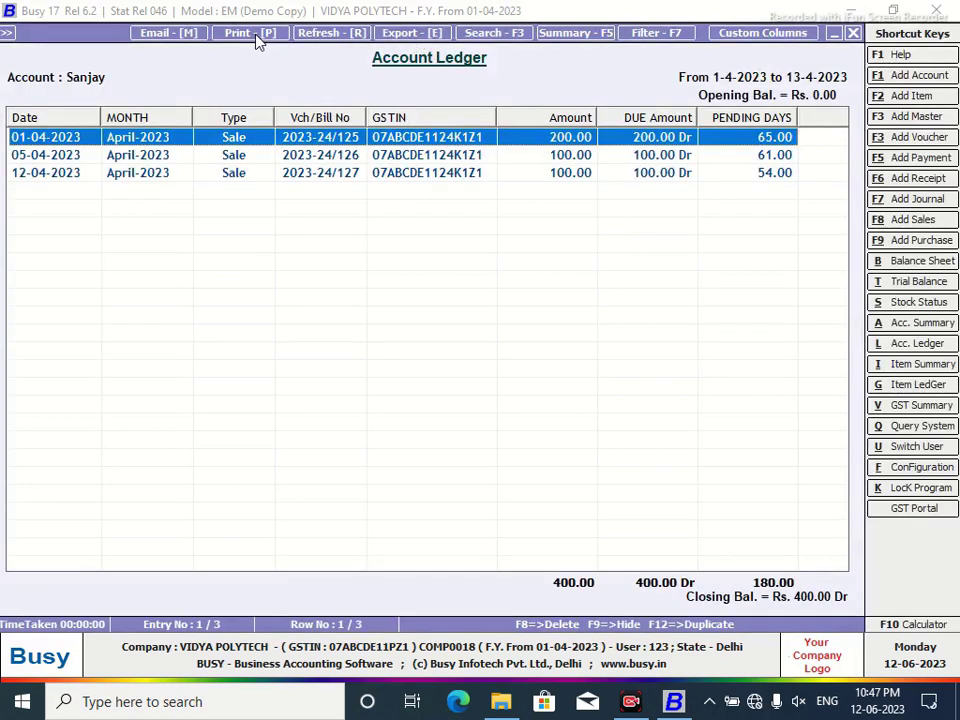
click(250, 33)
click(570, 386)
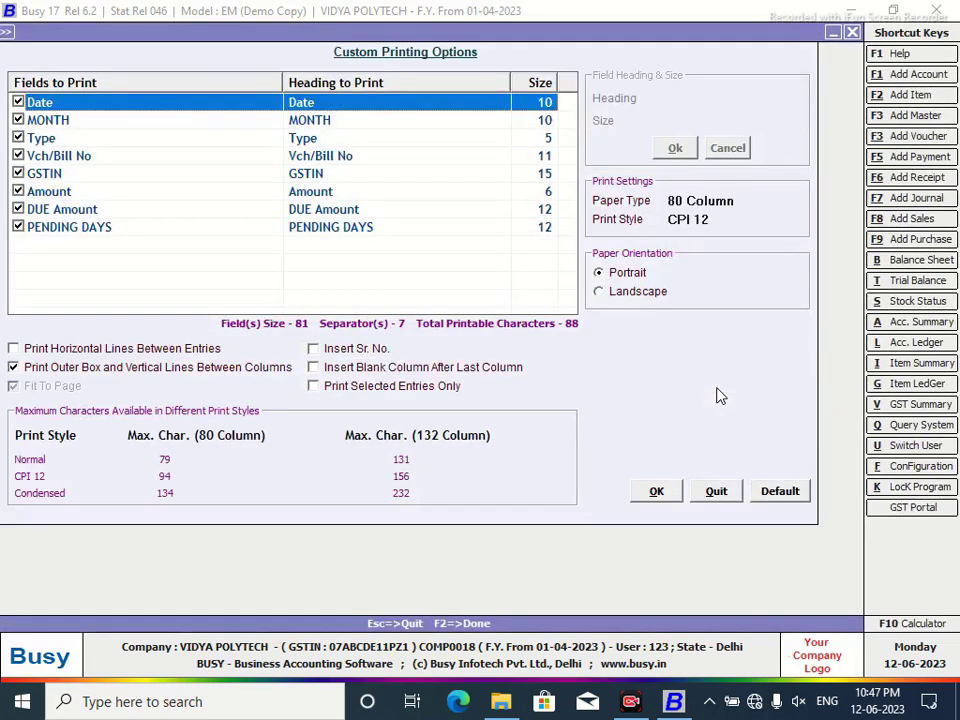
click(652, 491)
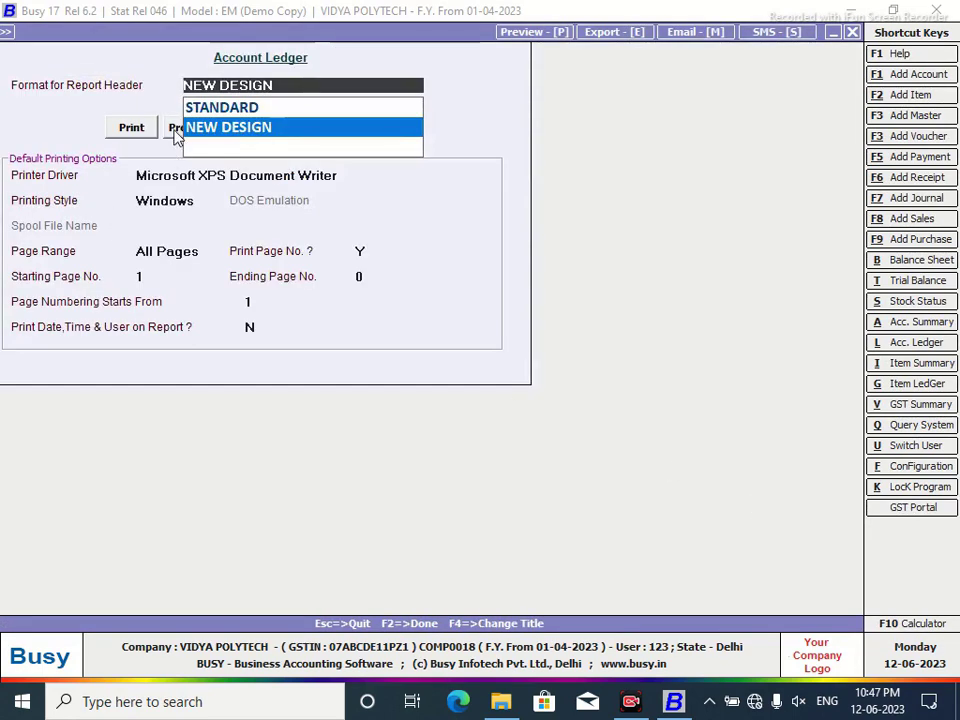
click(174, 131)
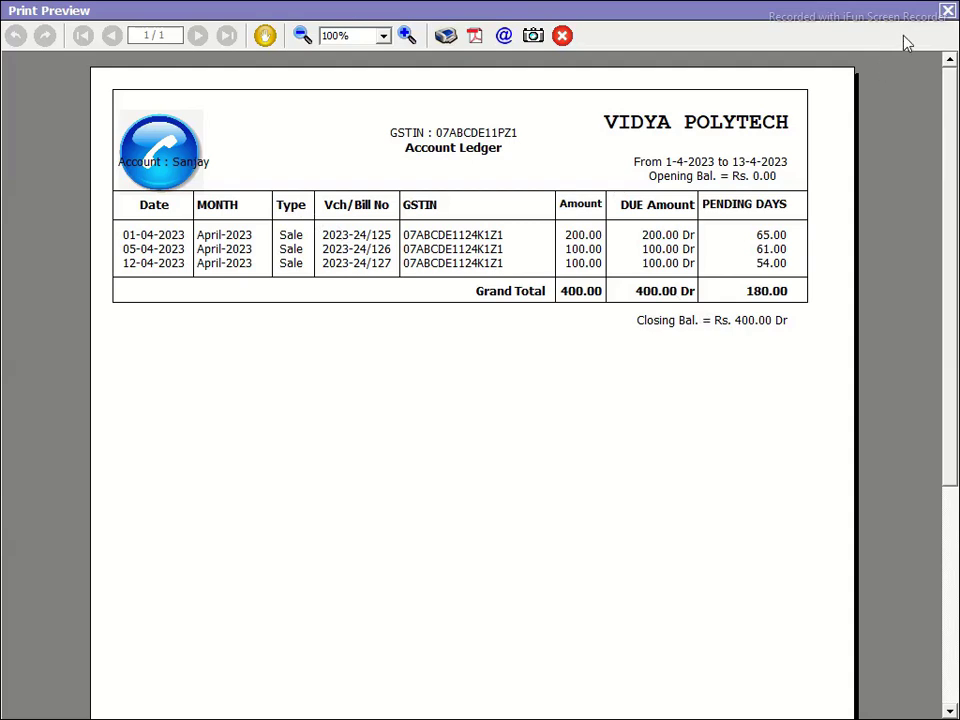
click(948, 12)
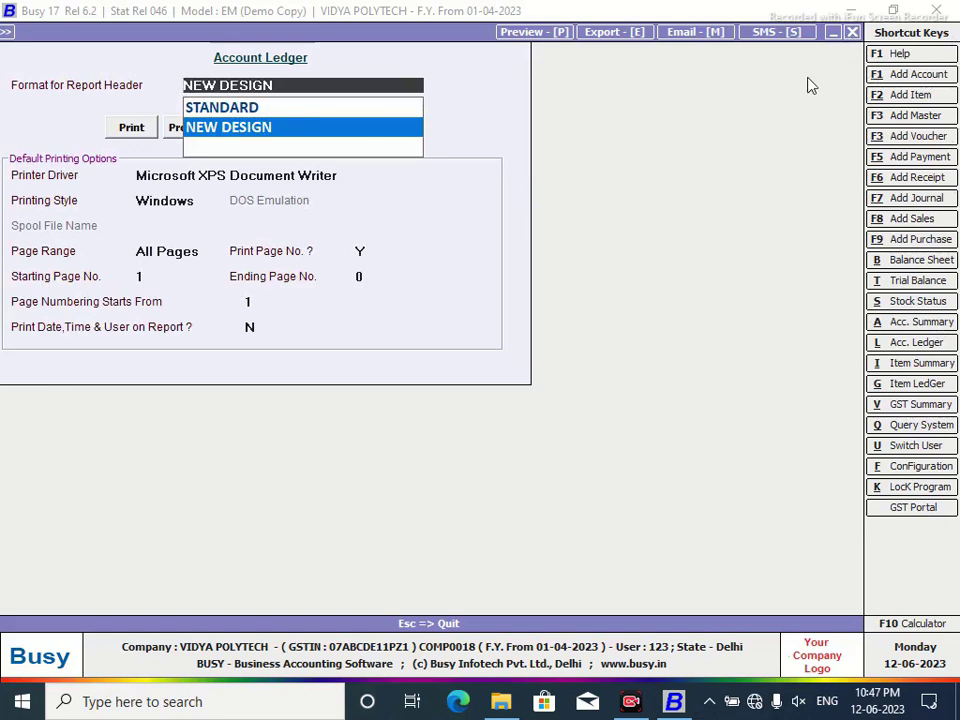
key(Return)
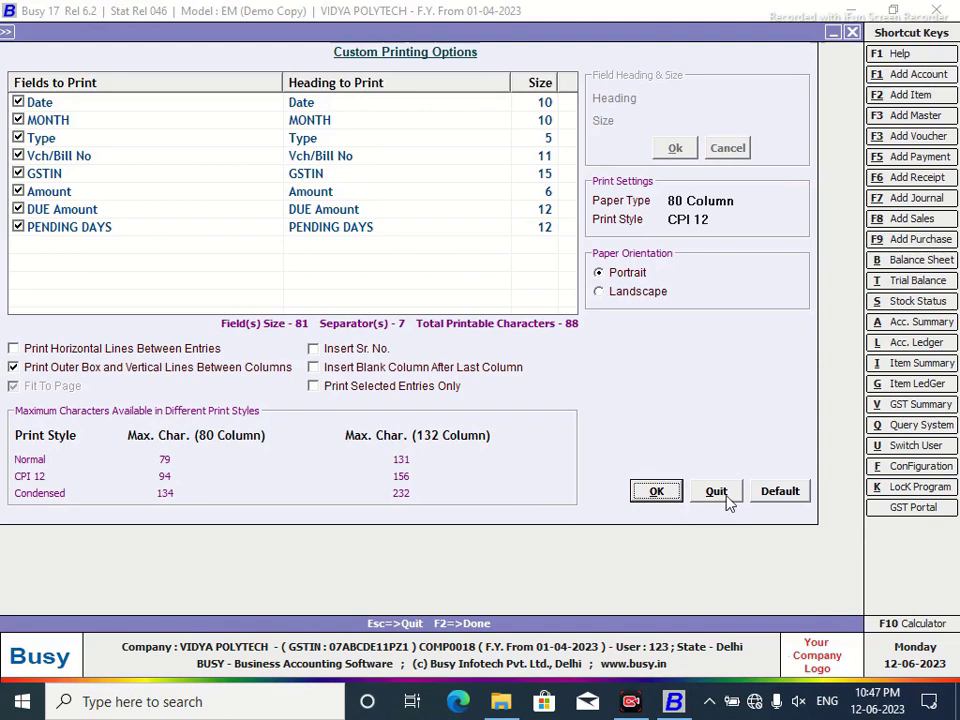
click(726, 496)
click(636, 288)
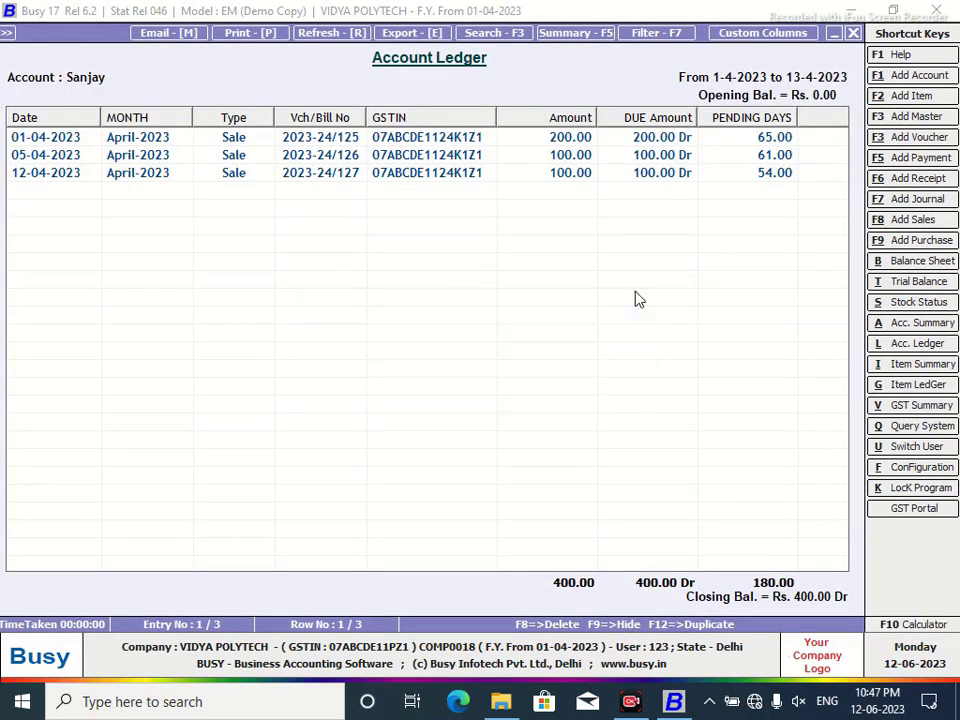
key(Escape)
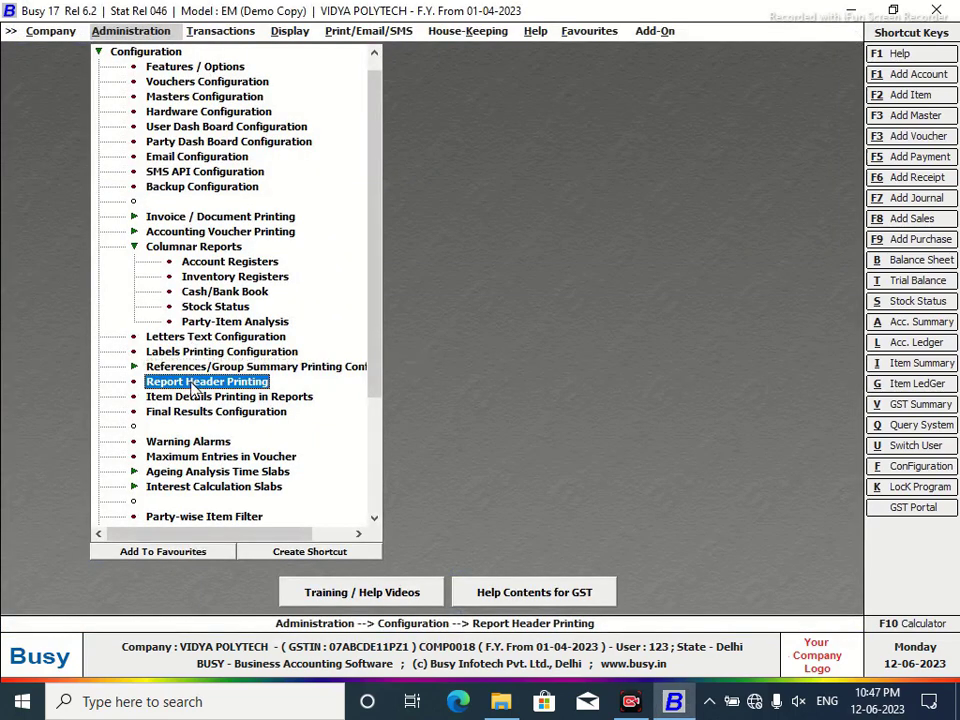
Reopen the NEW DESIGN header, insert an empty first portrait line, and show the Fields list.
key(Return)
click(31, 113)
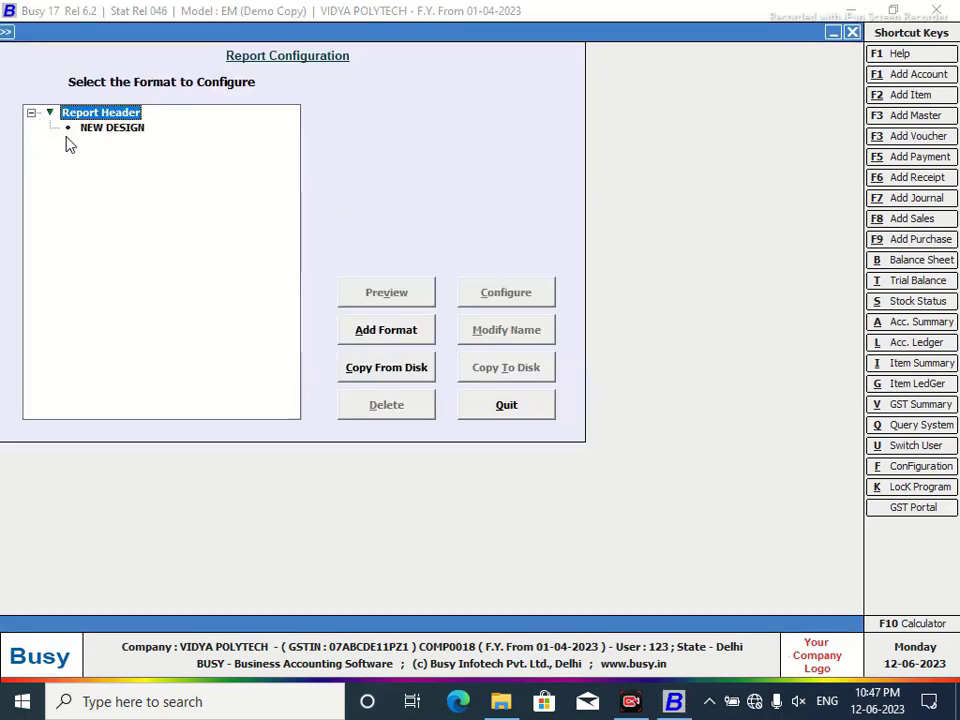
click(104, 131)
click(510, 298)
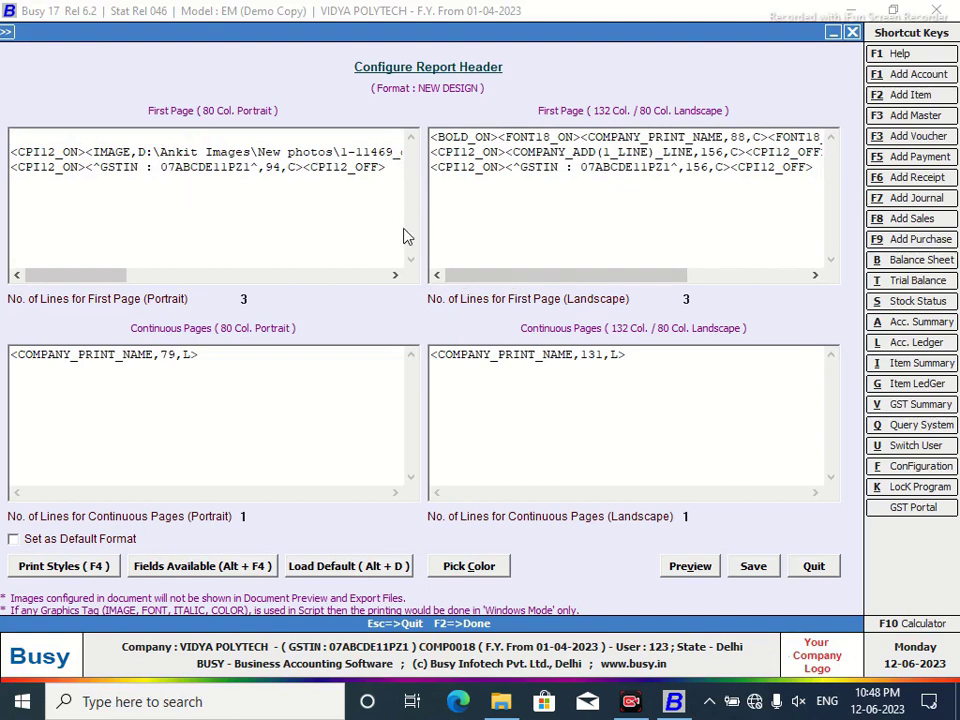
key(Return)
key(alt+F4)
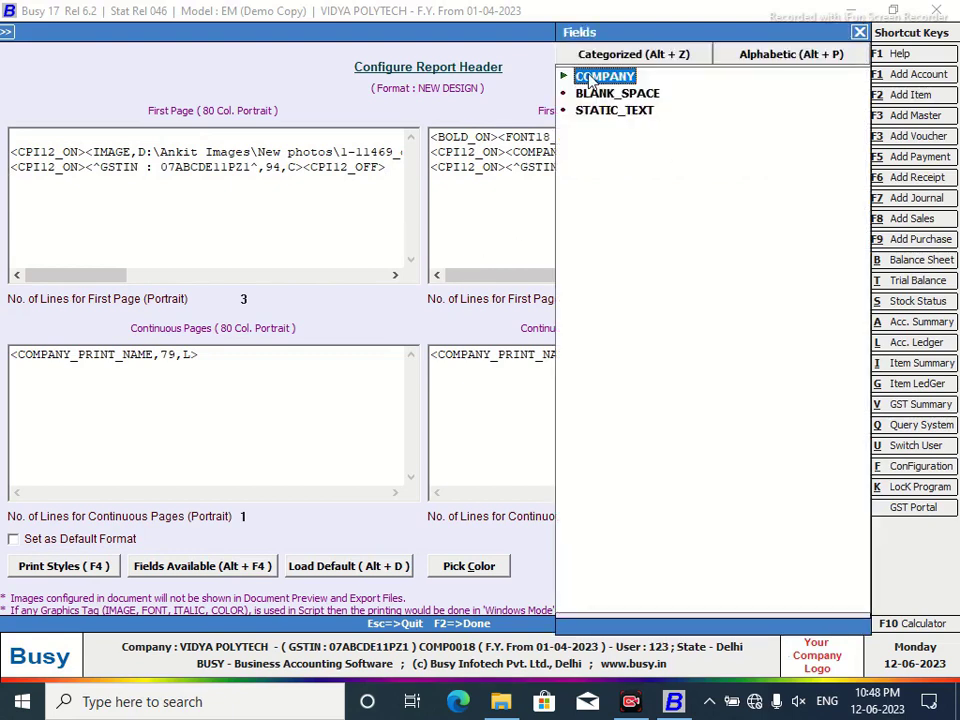
Insert a trial STATIC_TEXT field into the portrait header, then delete that line.
click(767, 60)
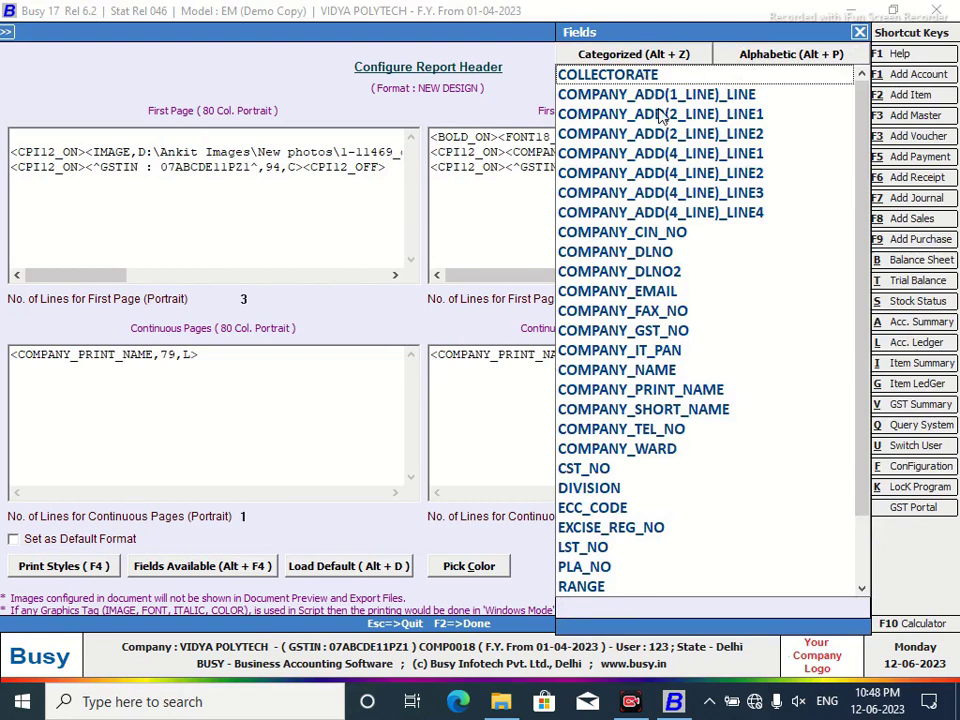
drag(864, 154, 862, 275)
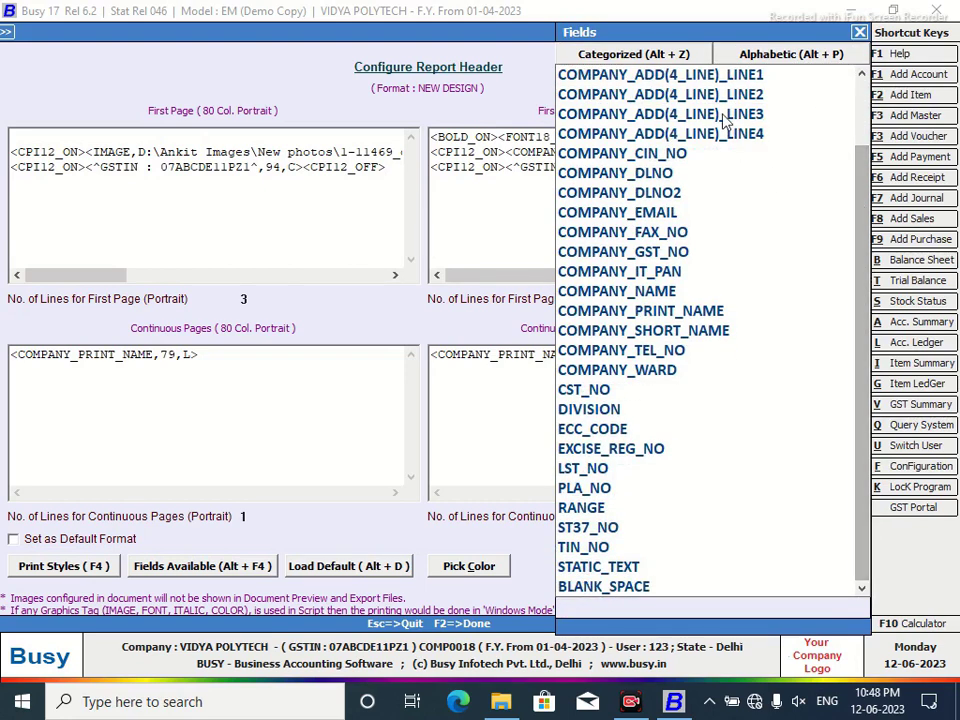
click(663, 56)
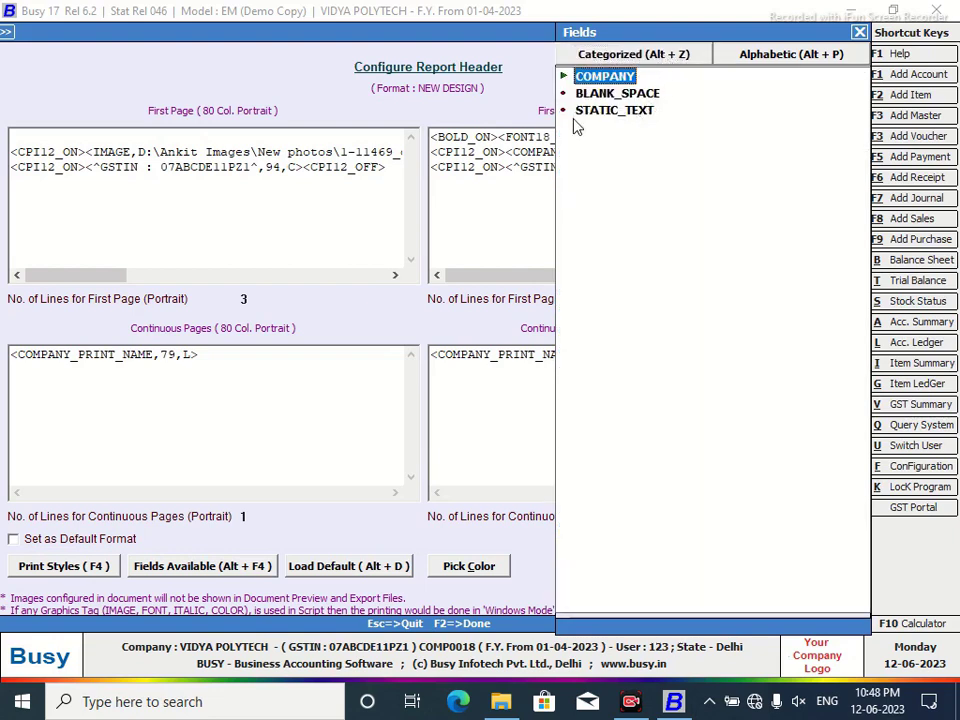
double_click(600, 111)
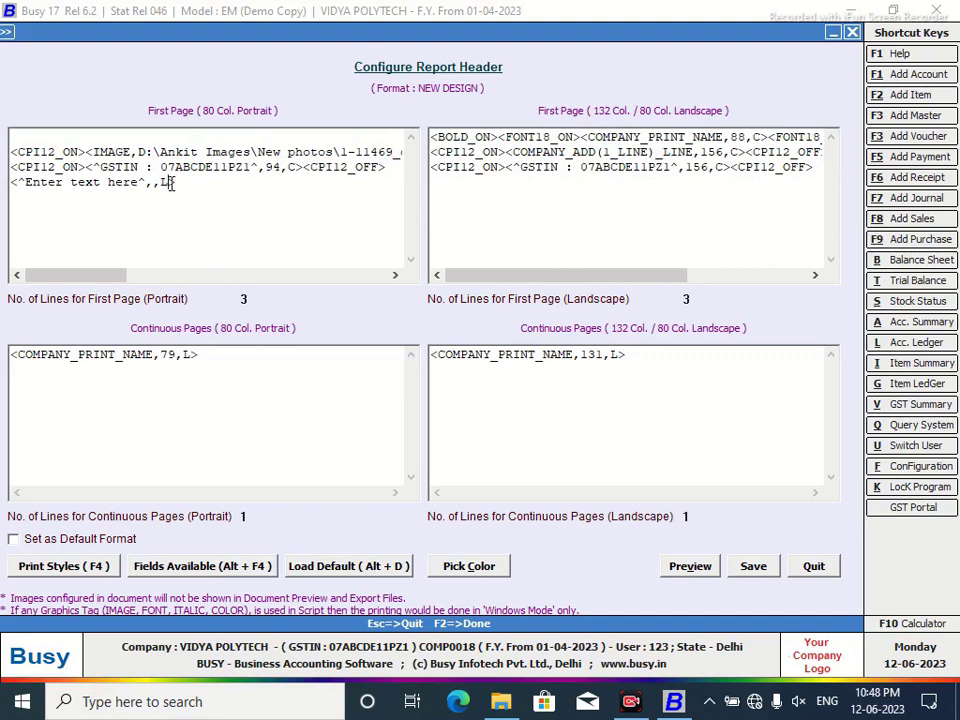
drag(171, 183, 3, 190)
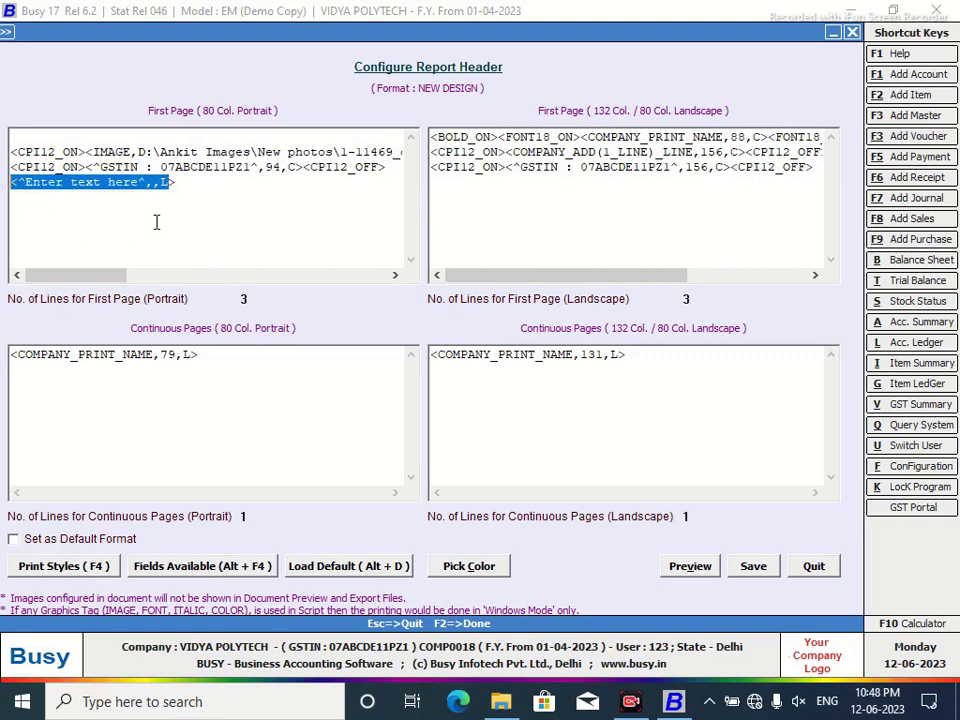
key(Delete)
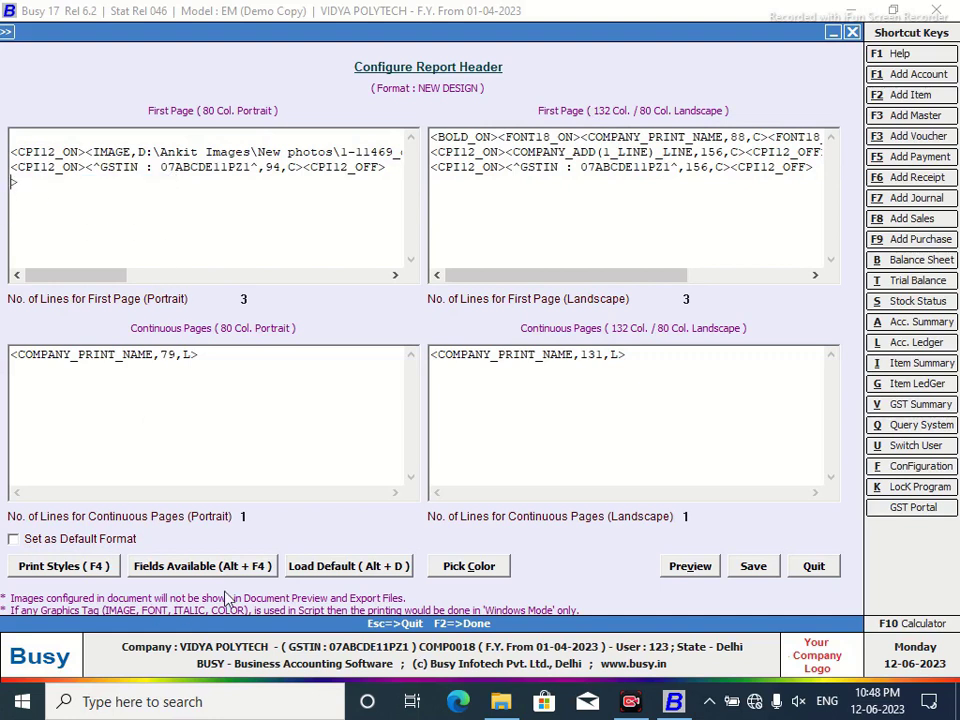
Decline Load Default, reopen the Fields list sorted alphabetically, then close it.
click(375, 567)
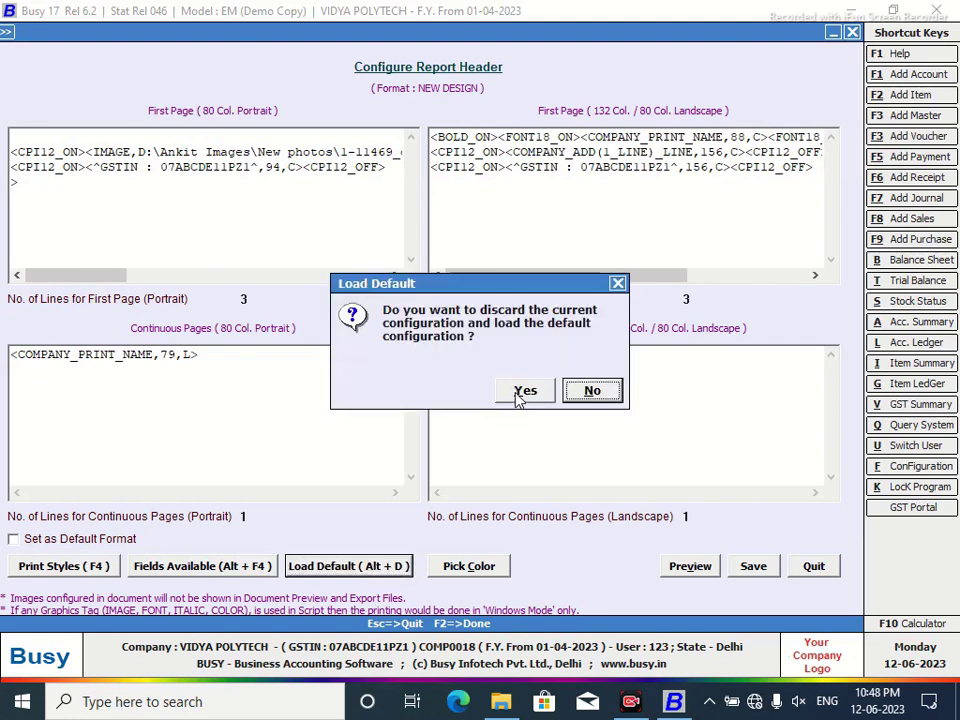
click(590, 390)
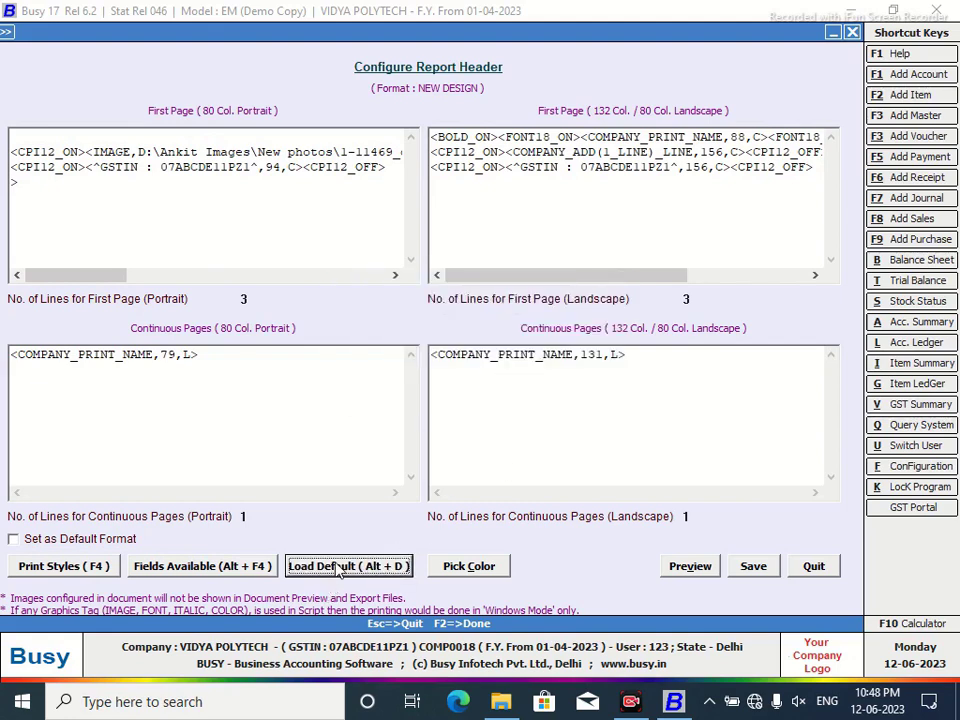
click(250, 566)
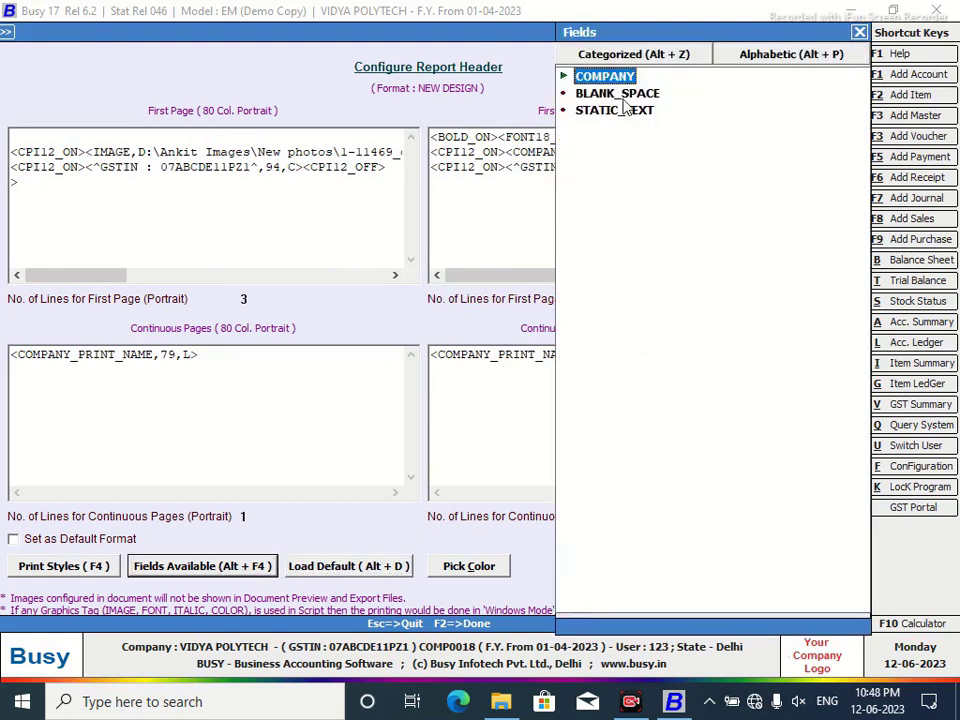
click(744, 60)
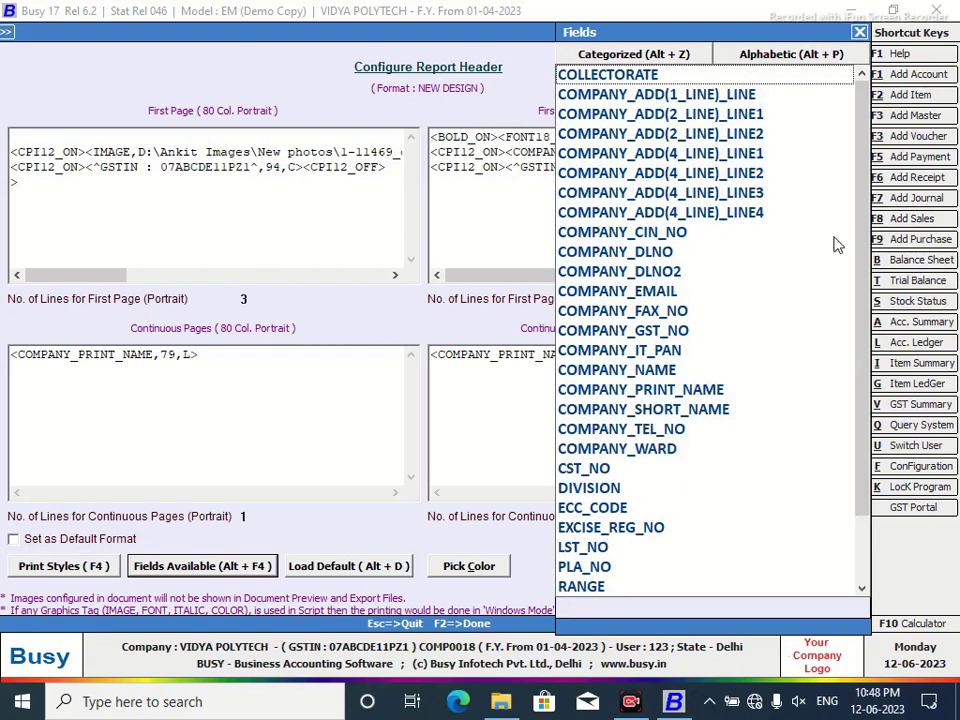
key(Escape)
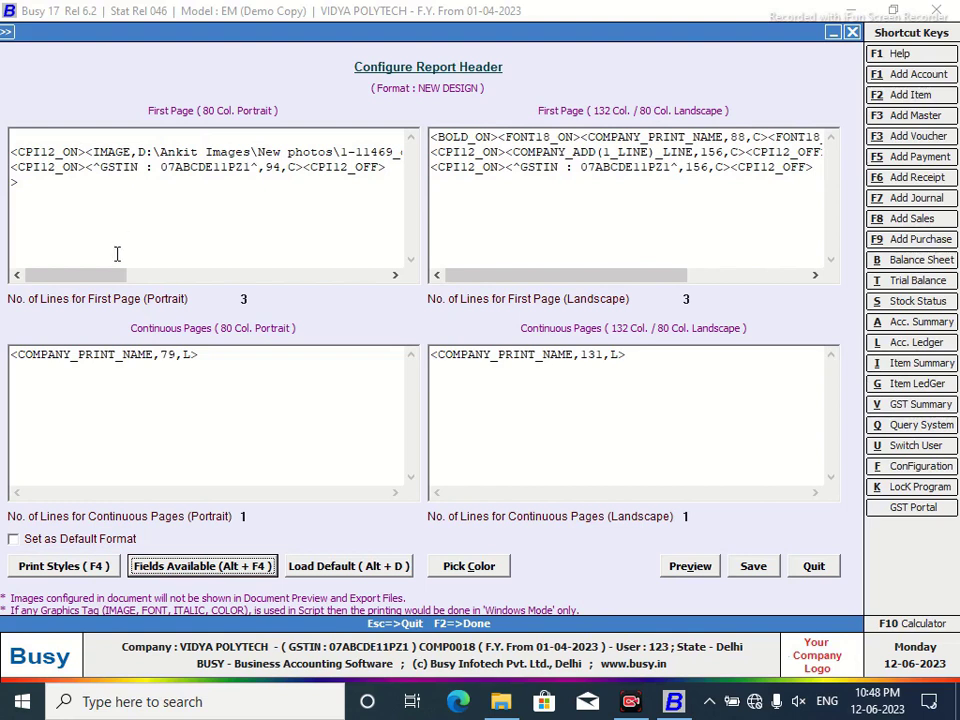
Add a blank line below the phone icon image tag and remove the stray > line.
drag(109, 276, 372, 257)
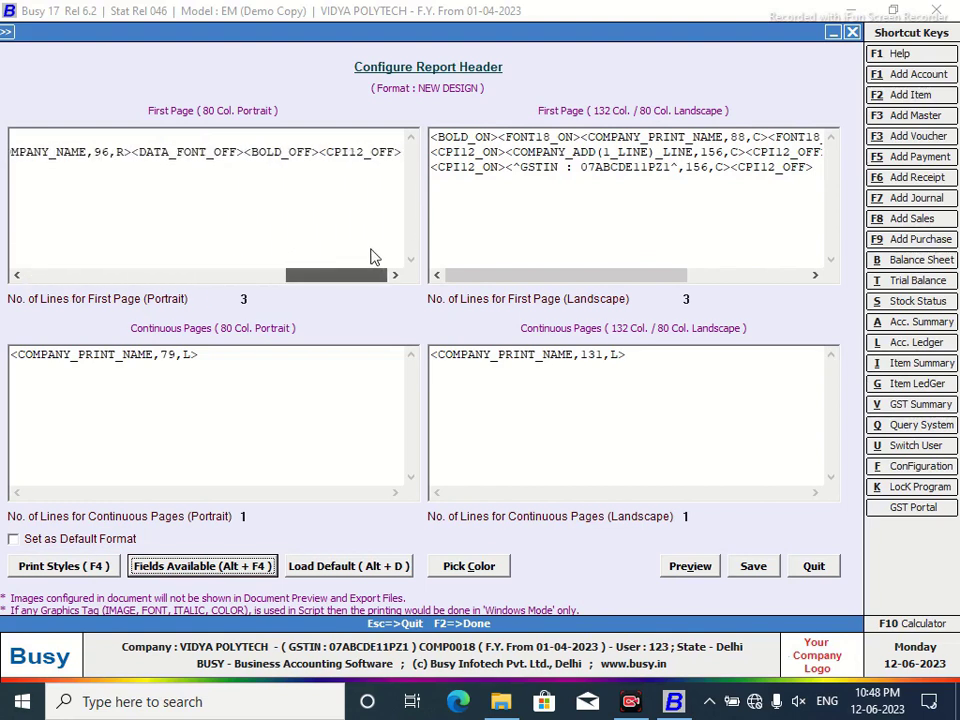
click(399, 161)
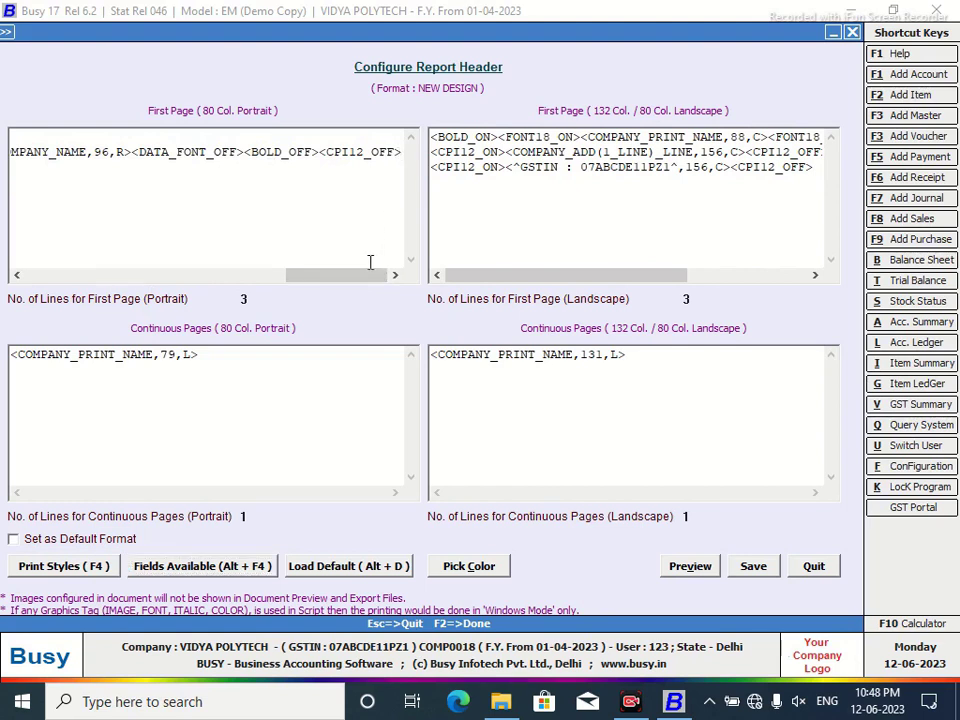
key(Return)
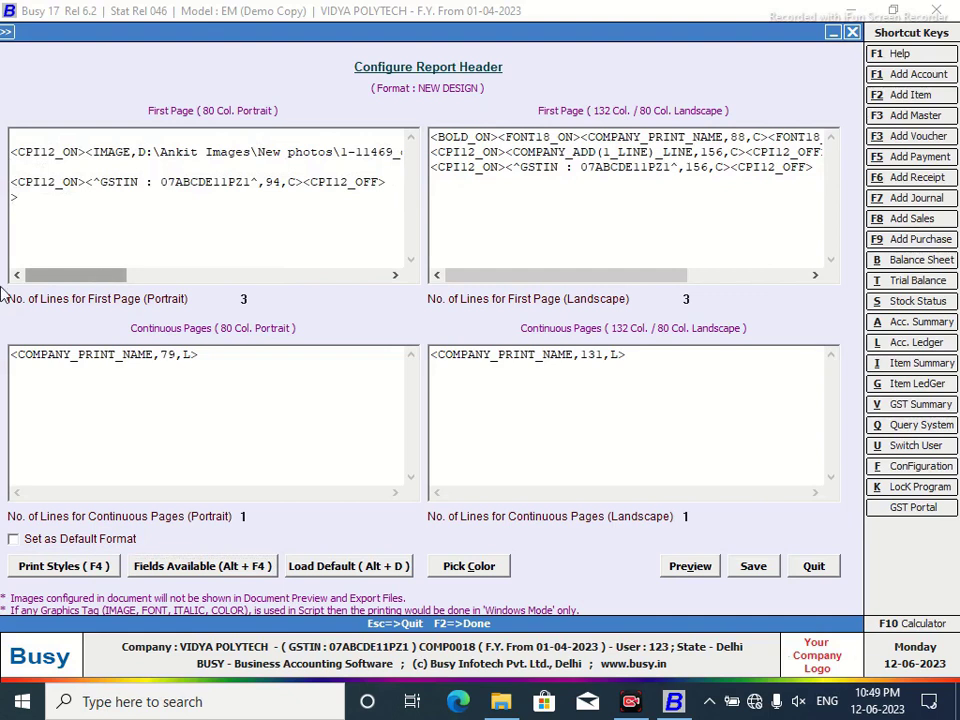
click(15, 200)
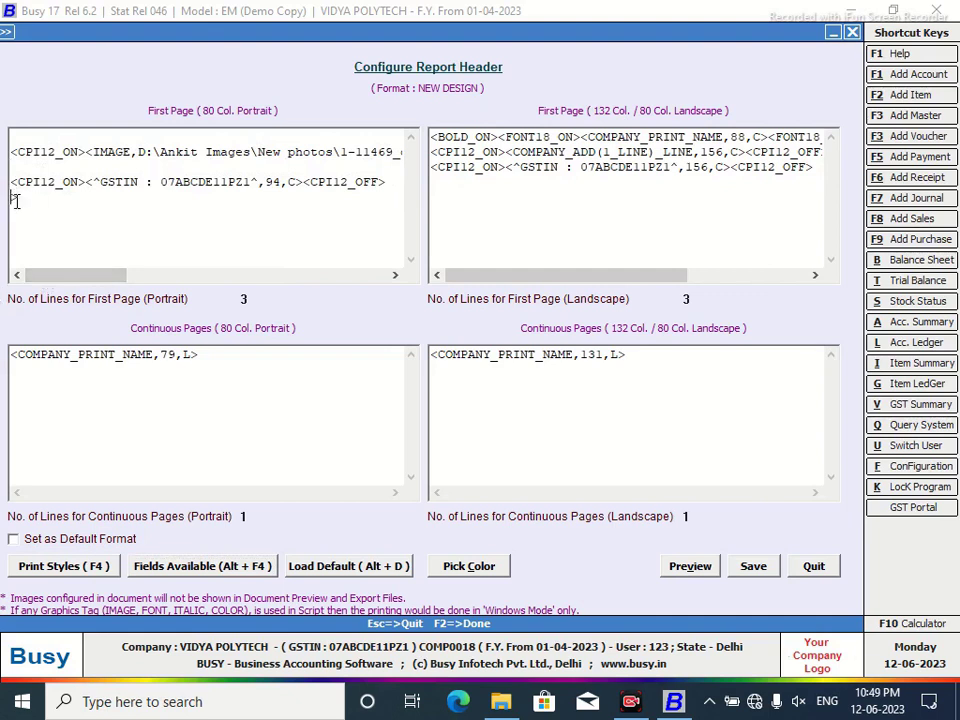
drag(34, 202, 3, 199)
key(Delete)
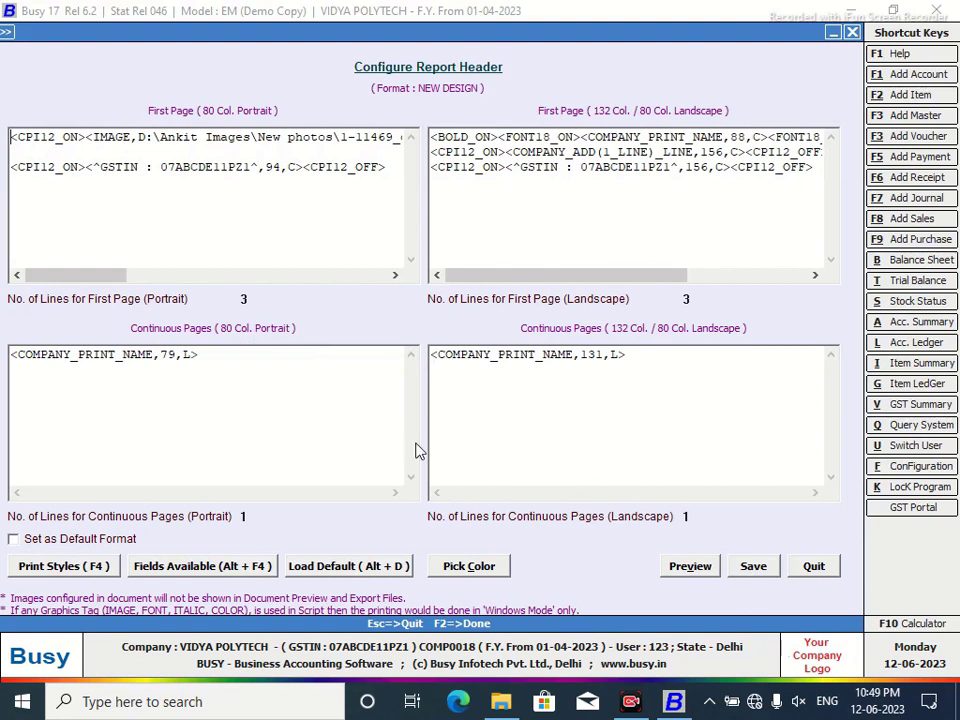
Save the header and load the account ledger using the NEW DESIGN format.
click(748, 568)
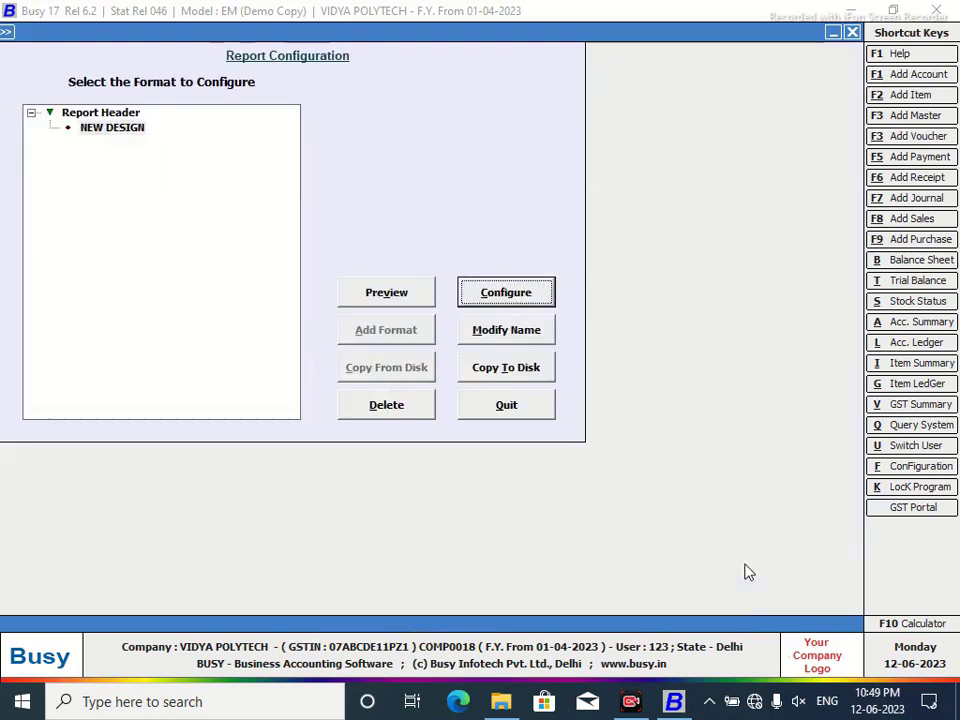
click(548, 406)
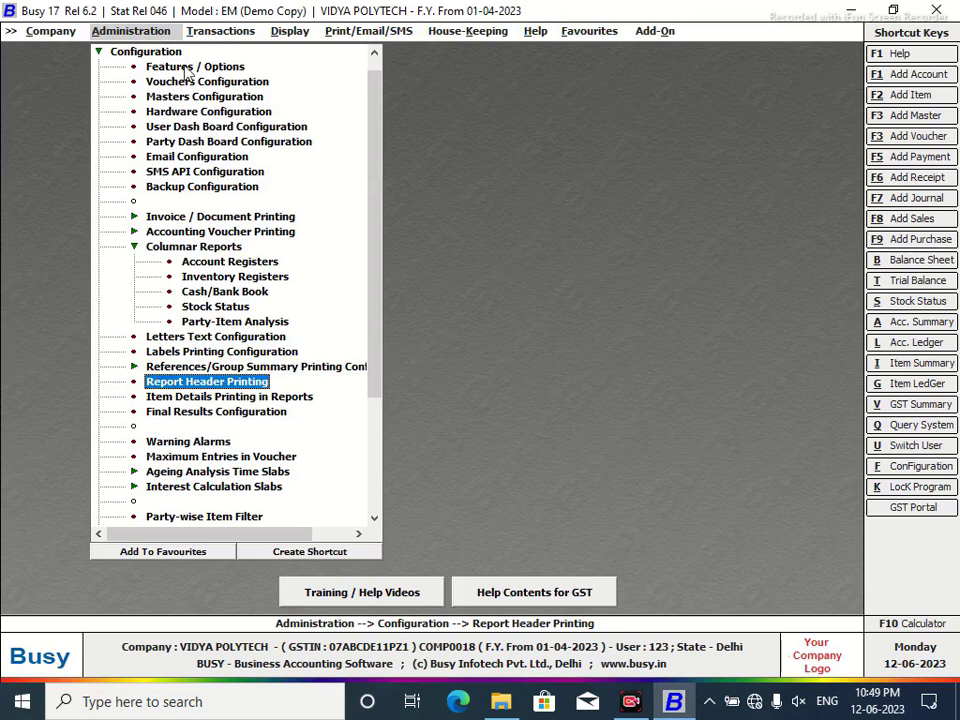
key(l)
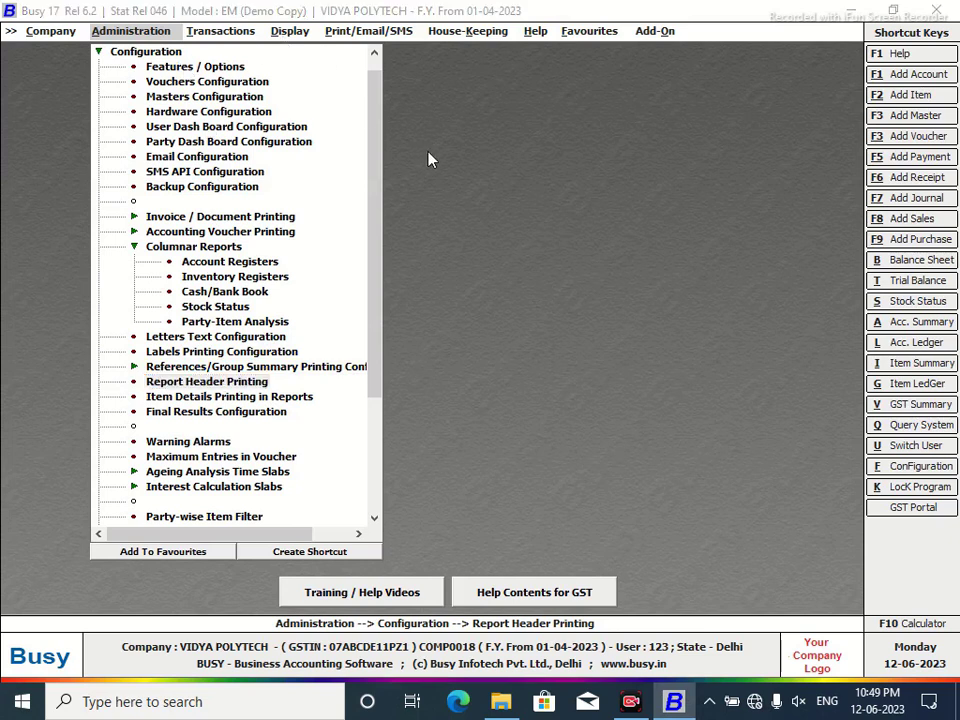
click(333, 130)
click(276, 369)
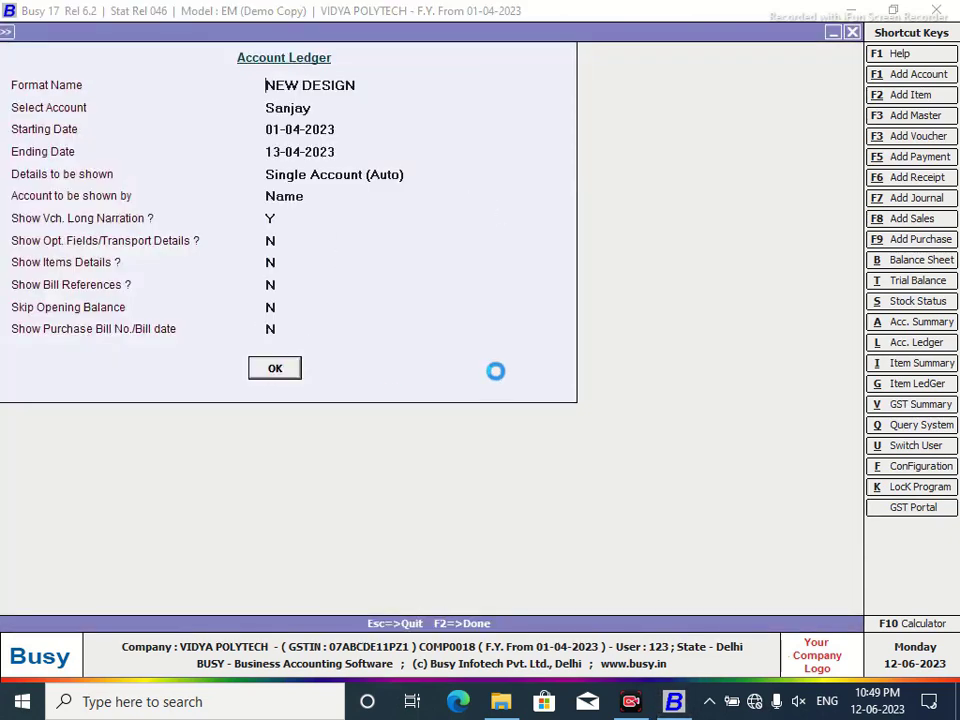
Print the ledger As it is From Grid and view its print preview.
click(242, 36)
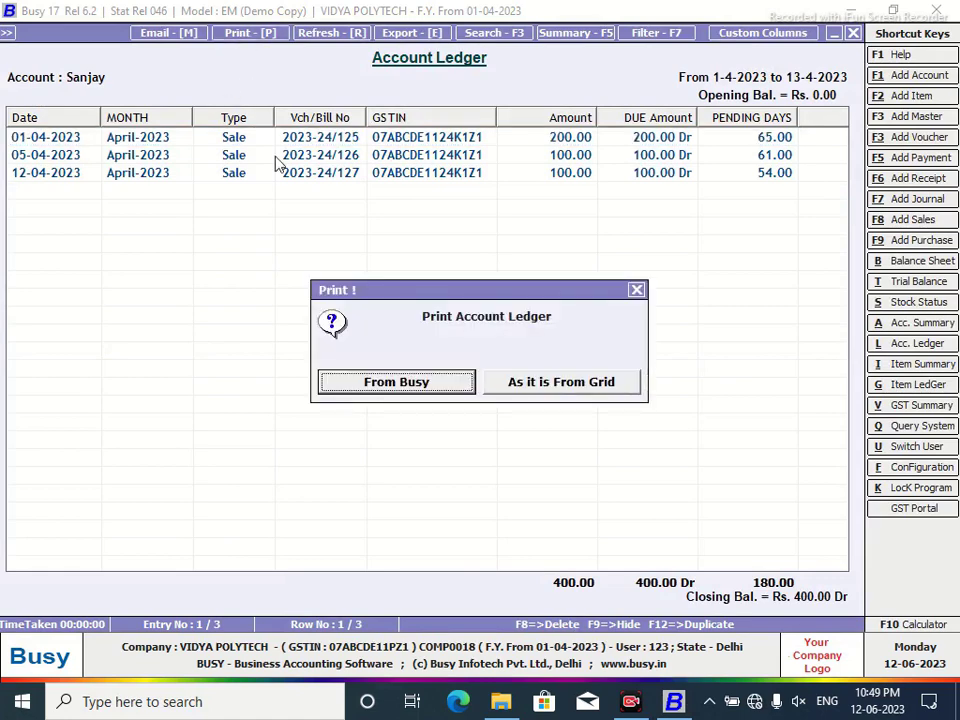
click(562, 392)
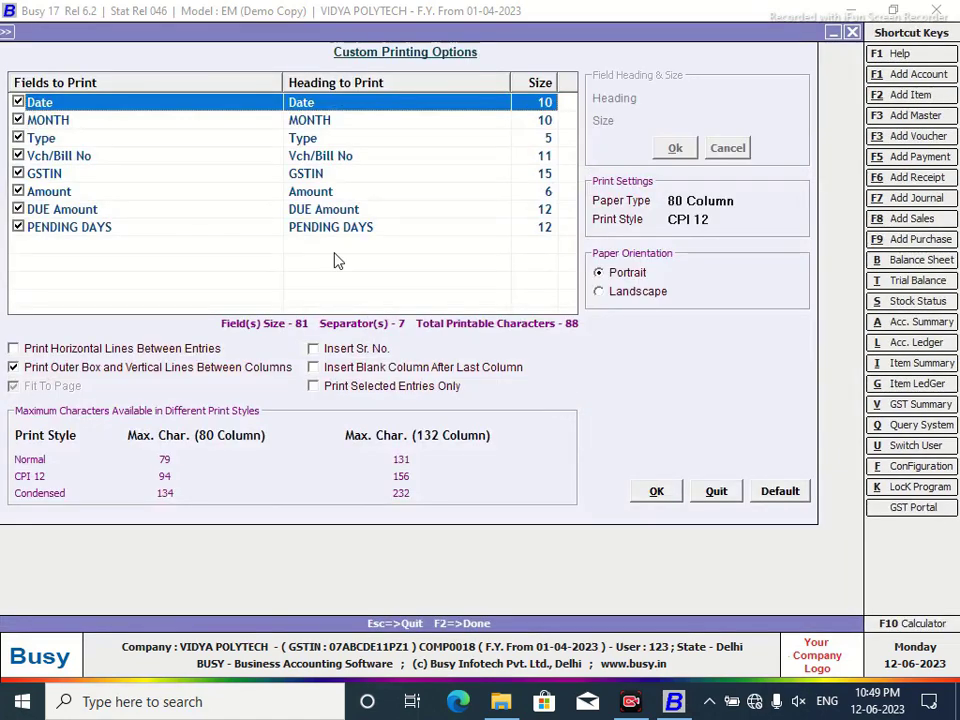
click(656, 491)
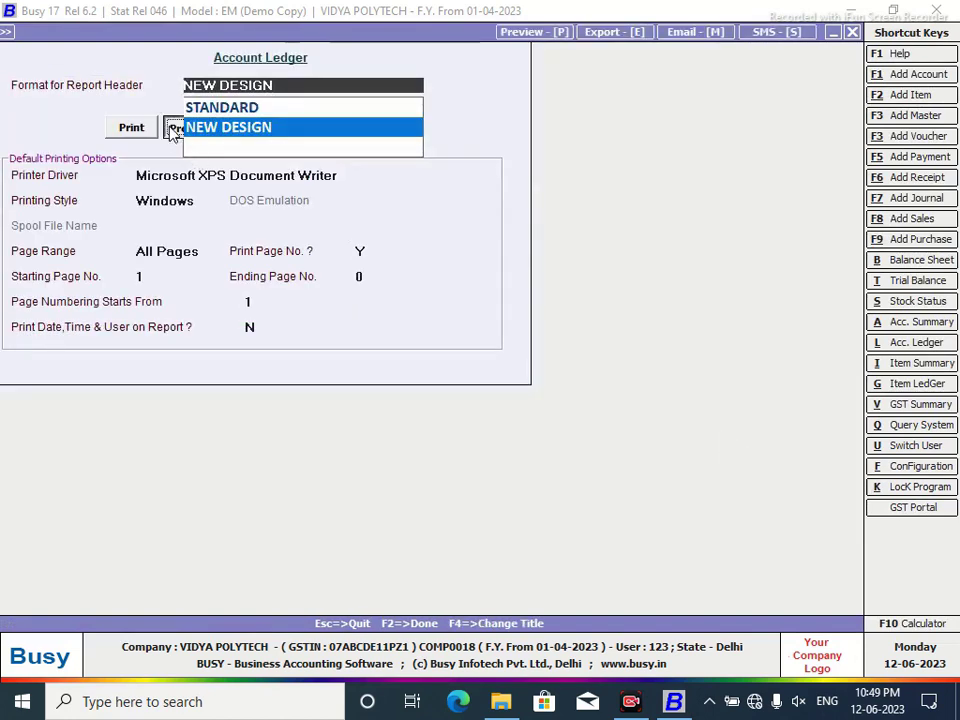
click(174, 127)
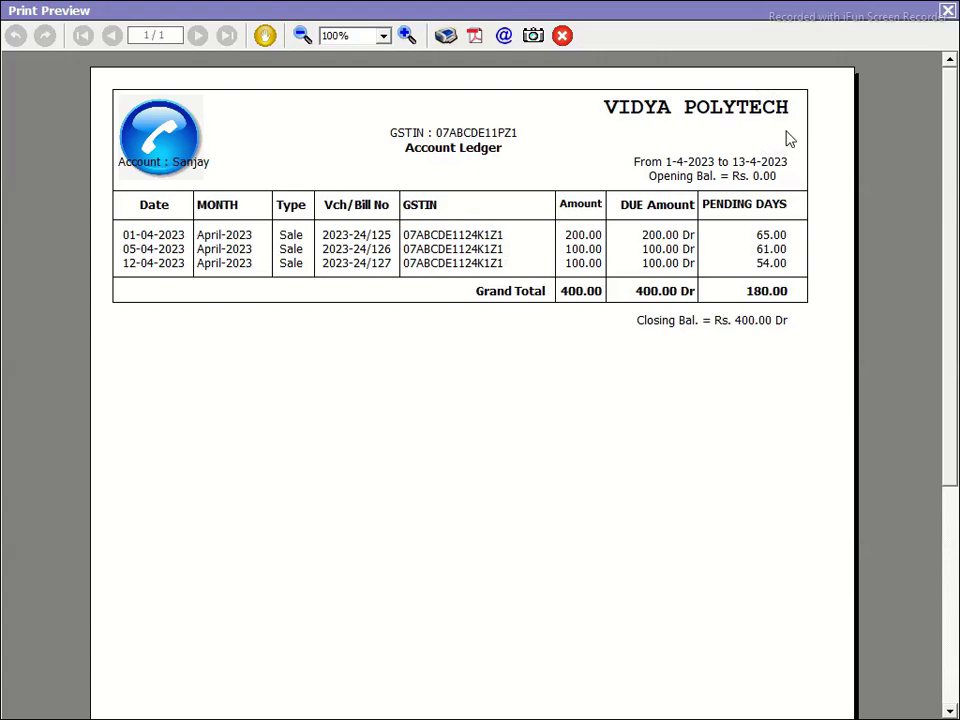
click(947, 12)
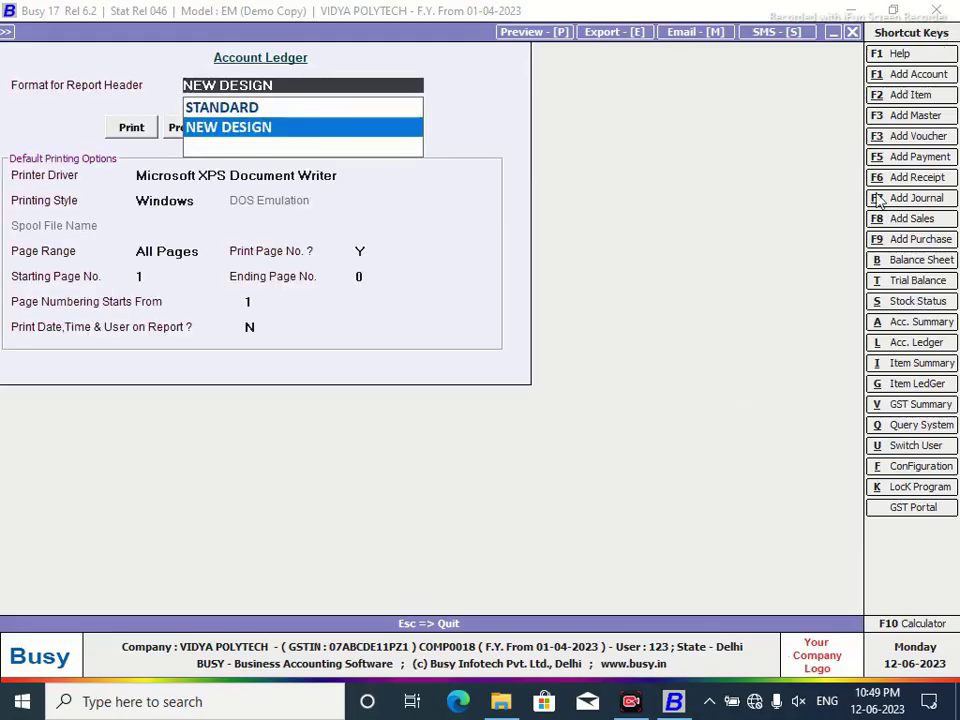
Back out of the printing options and close the ledger report.
click(135, 125)
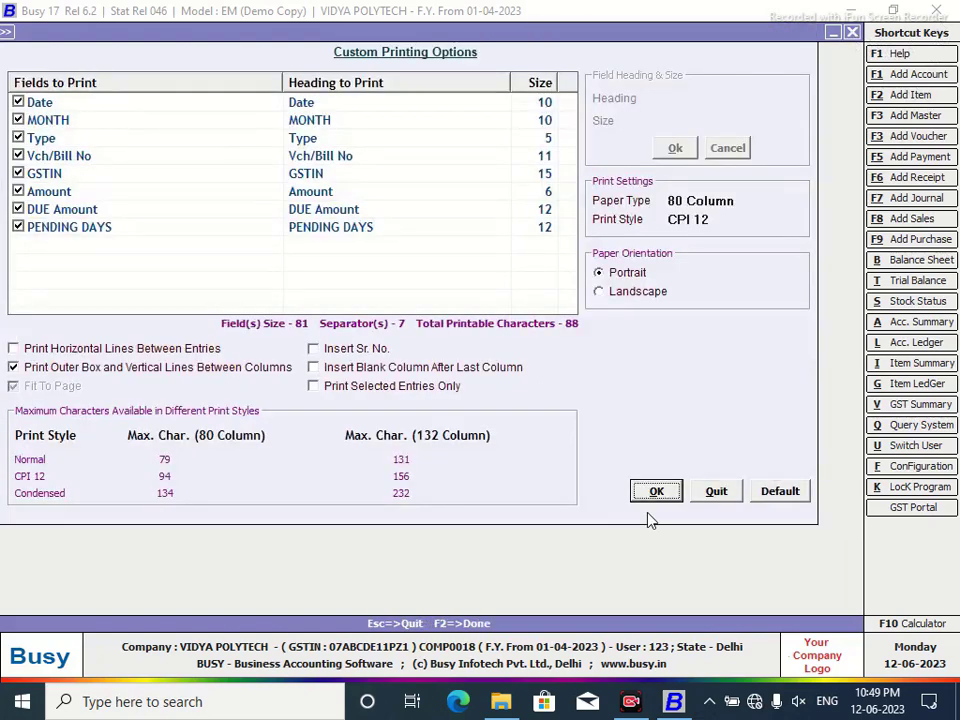
click(720, 493)
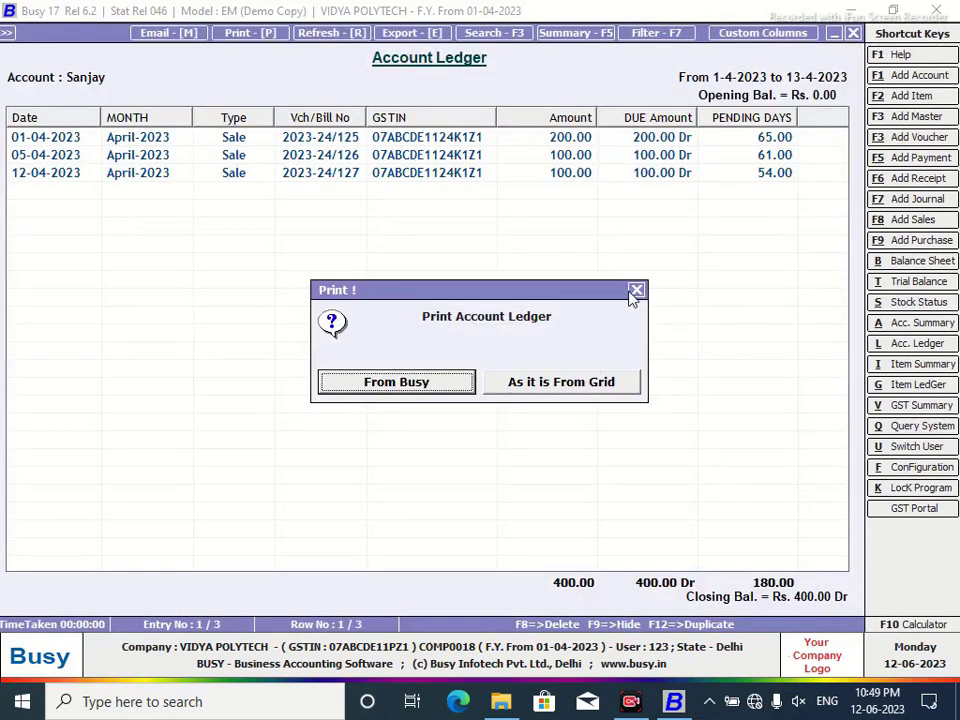
click(636, 291)
click(853, 33)
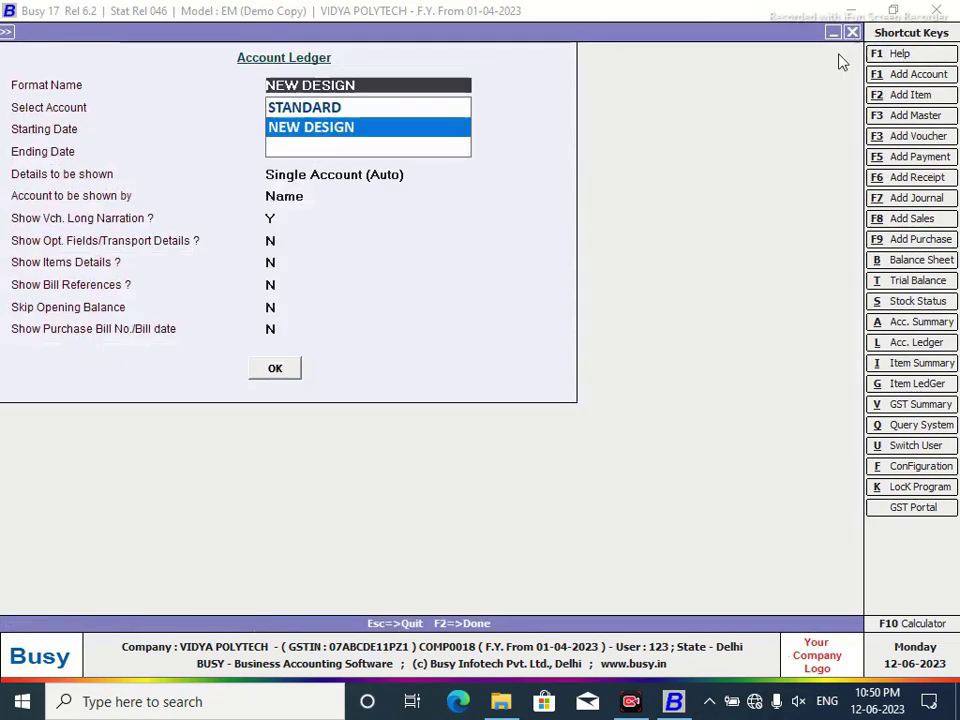
Open the NEW DESIGN format from Report Header Printing for editing.
key(Escape)
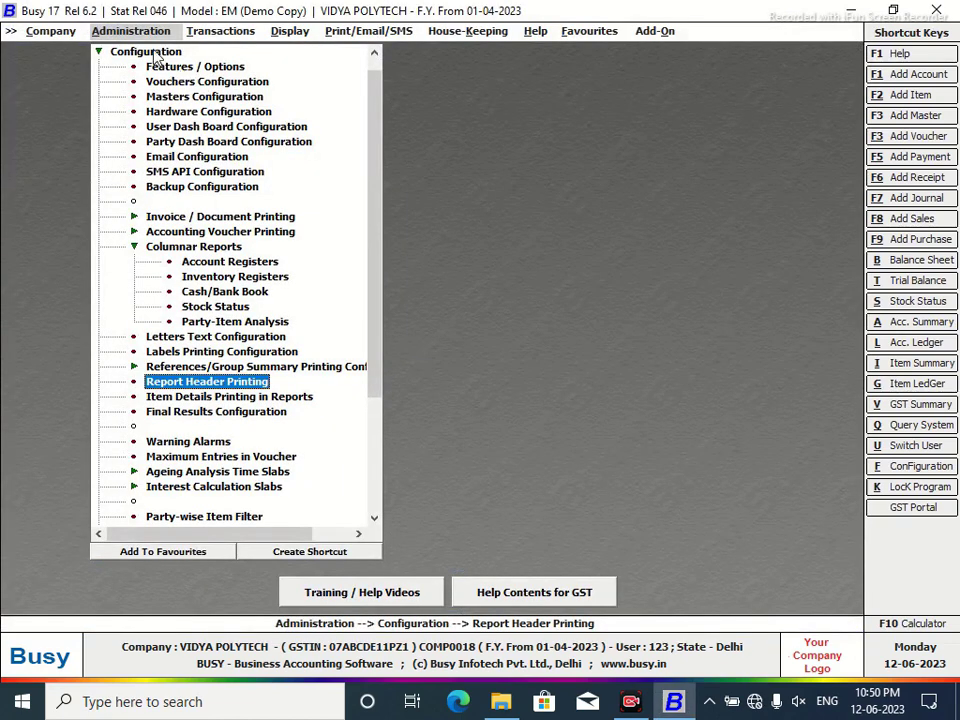
click(145, 381)
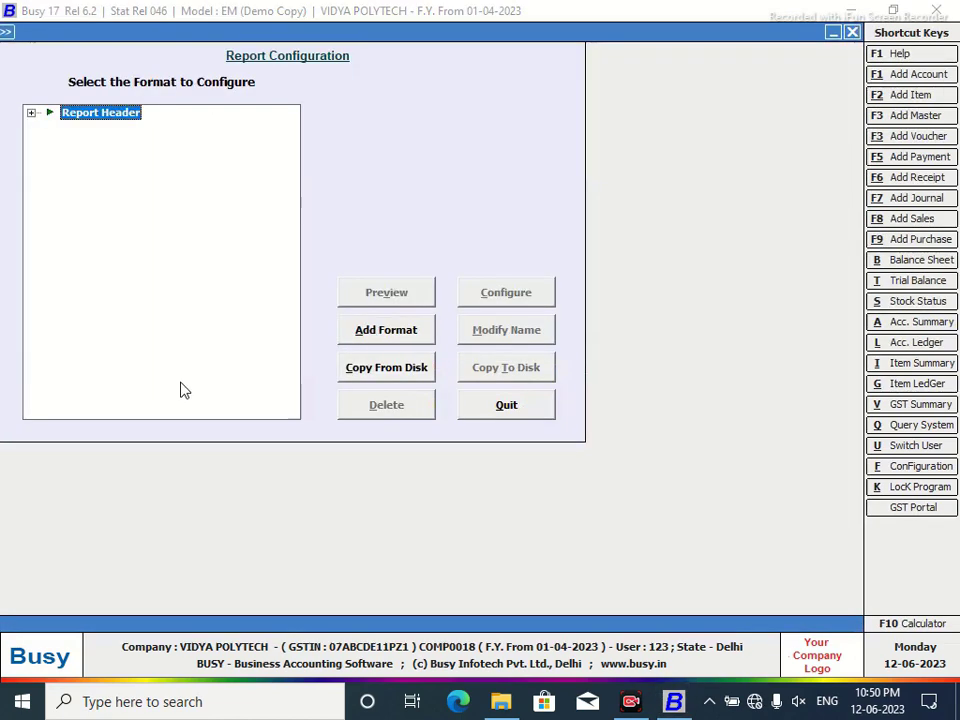
click(31, 113)
key(Down)
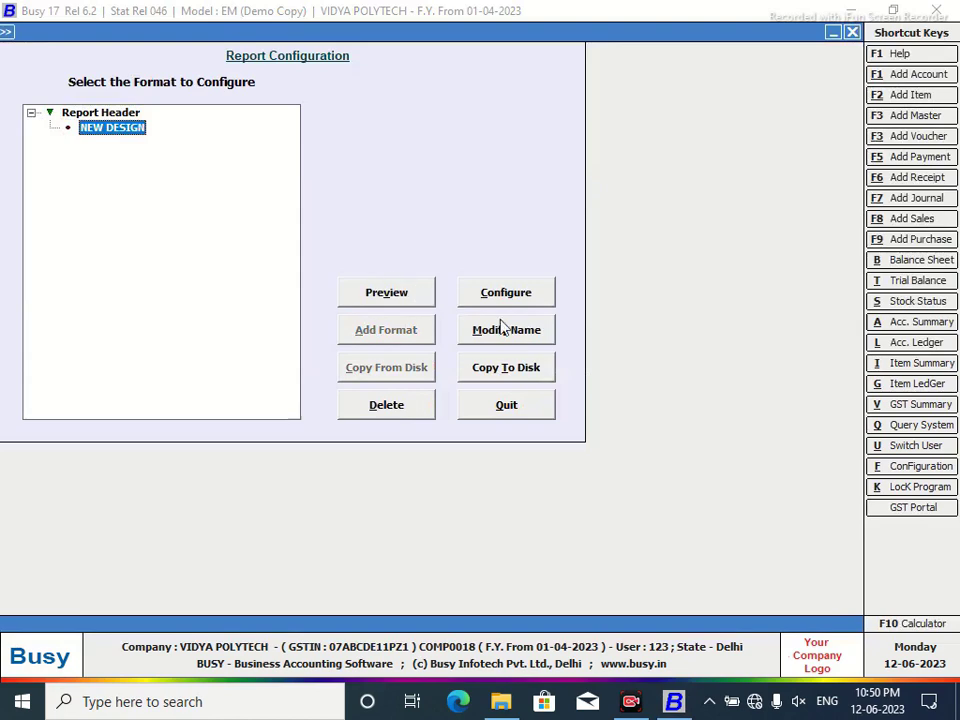
click(507, 296)
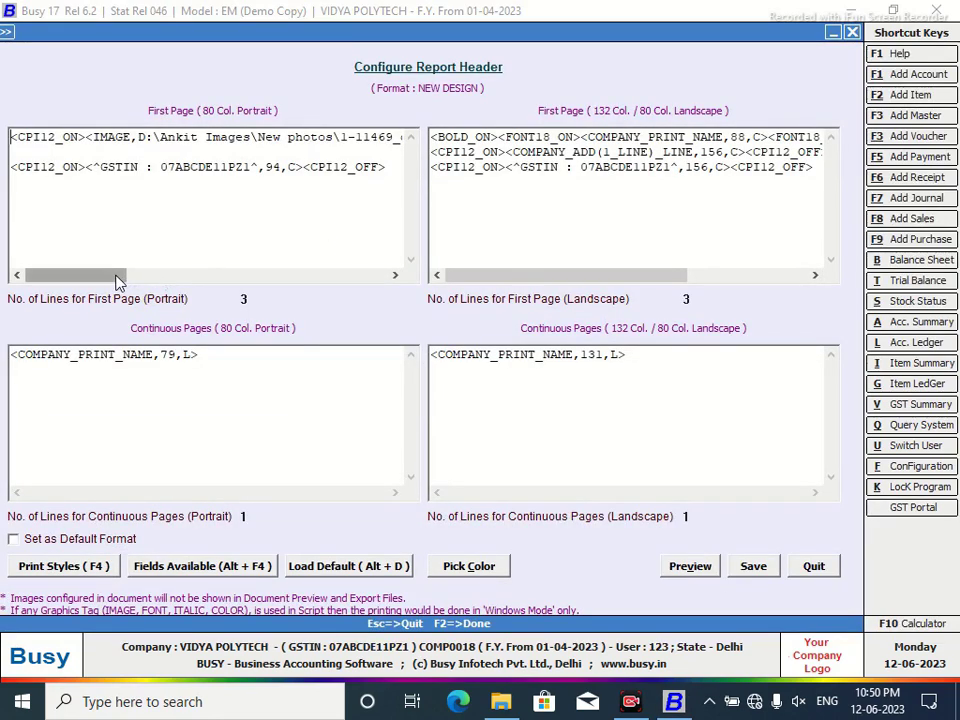
Change the image tag scales from 1.0,1.0 to 0.70,0.70, then save and quit.
drag(117, 281, 215, 282)
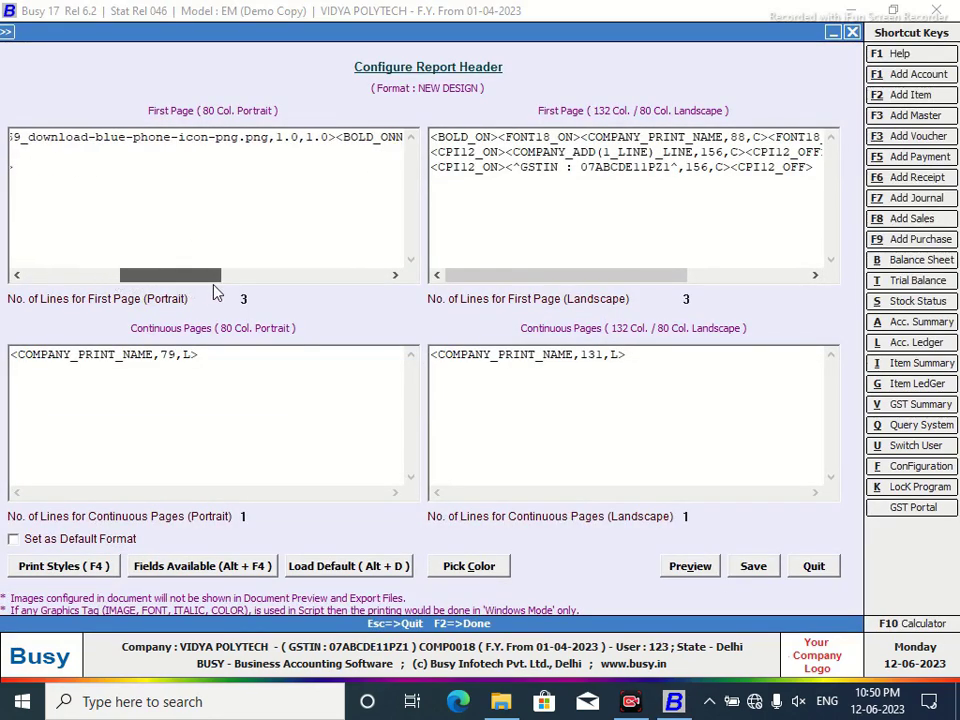
click(273, 138)
key(Delete)
text(0)
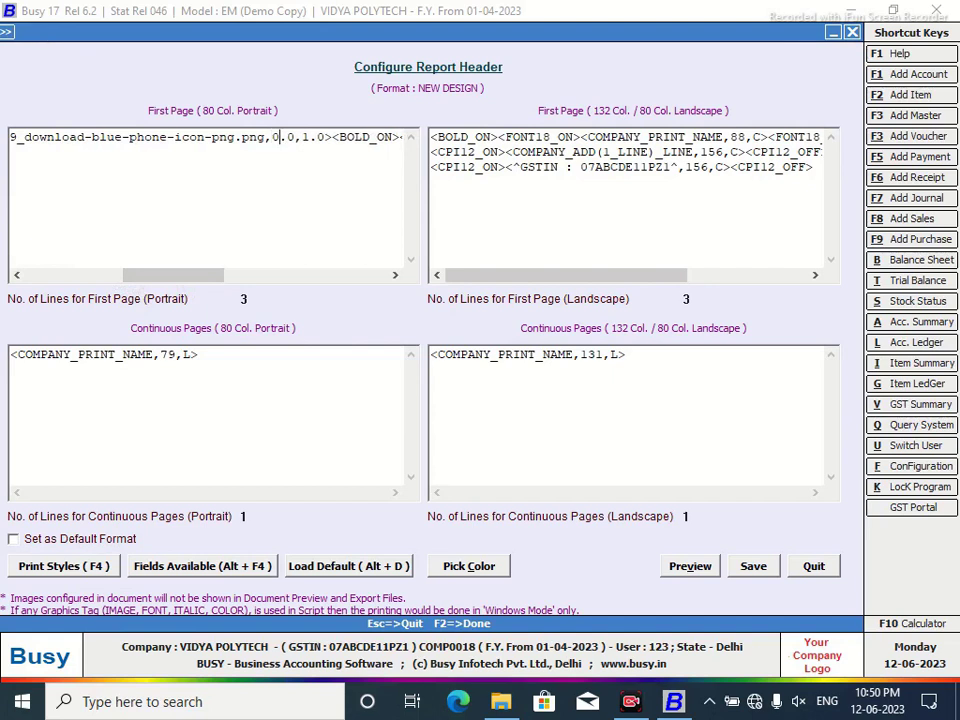
key(Right)
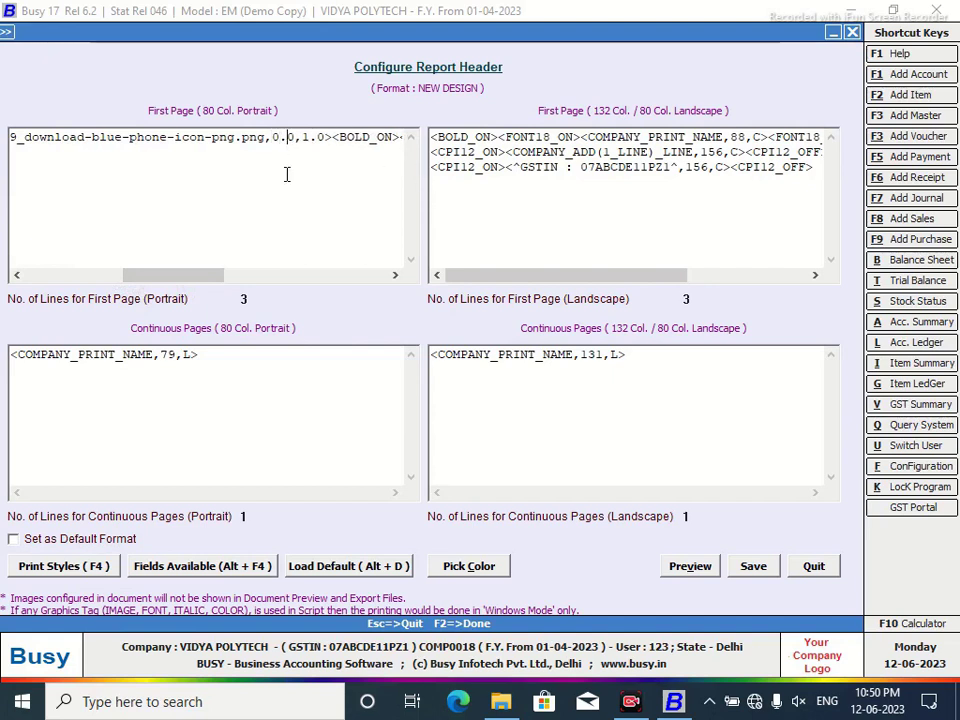
text(7)
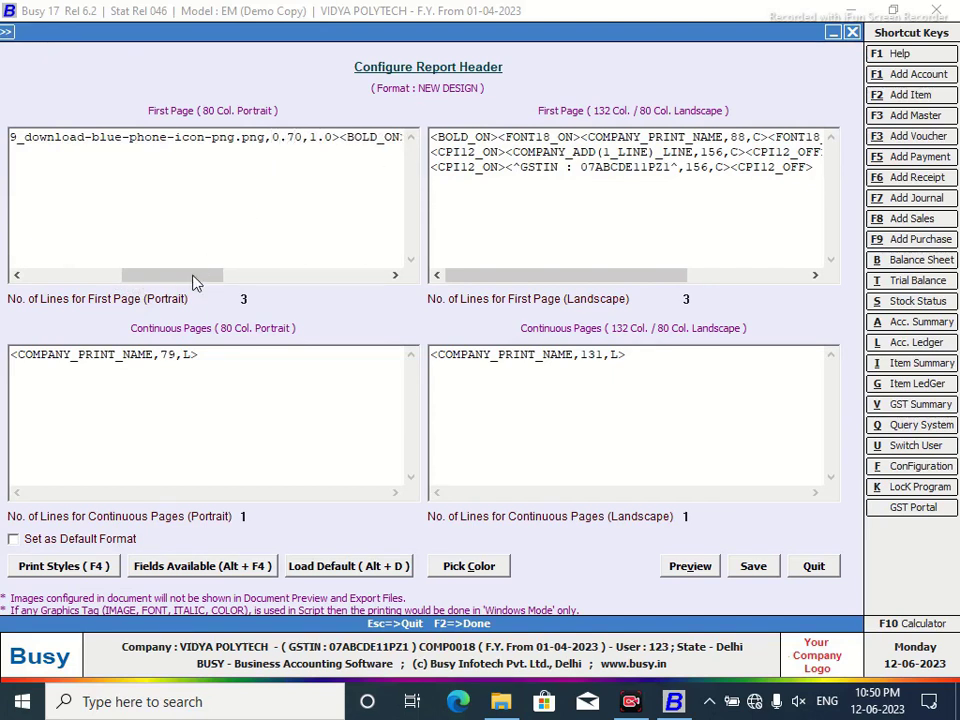
drag(189, 279, 255, 280)
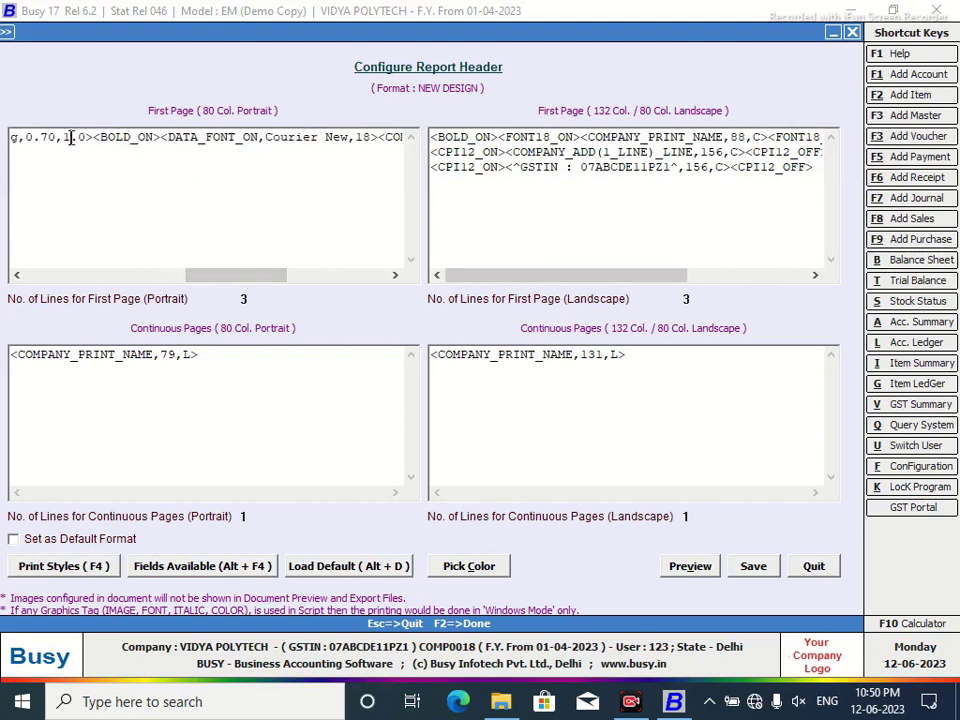
click(70, 137)
key(BackSpace)
text(0)
click(75, 158)
text(7)
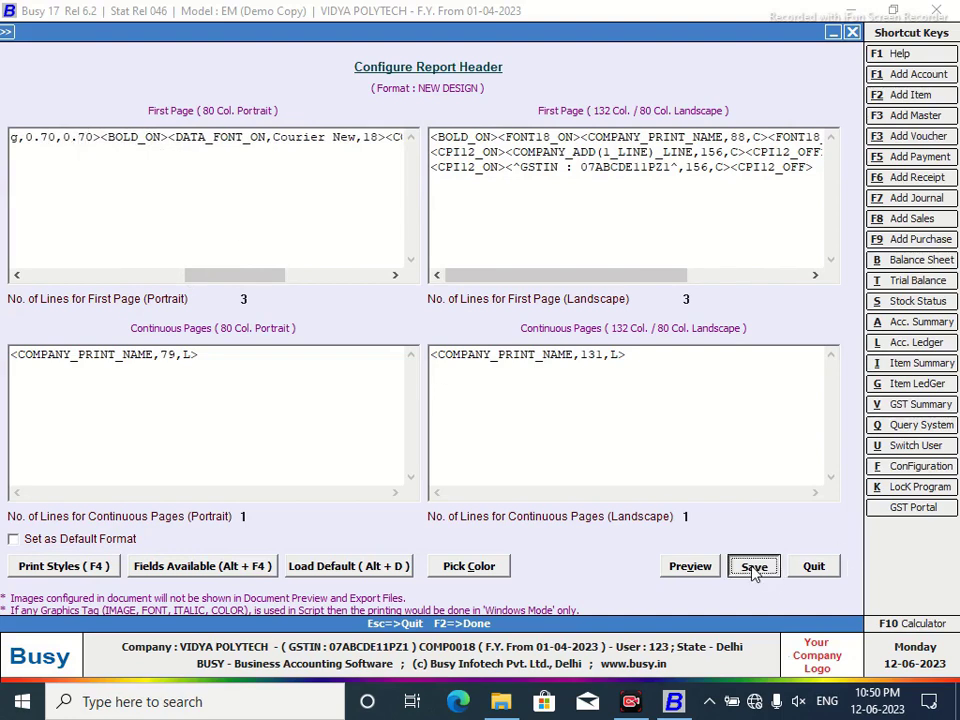
click(754, 566)
click(508, 408)
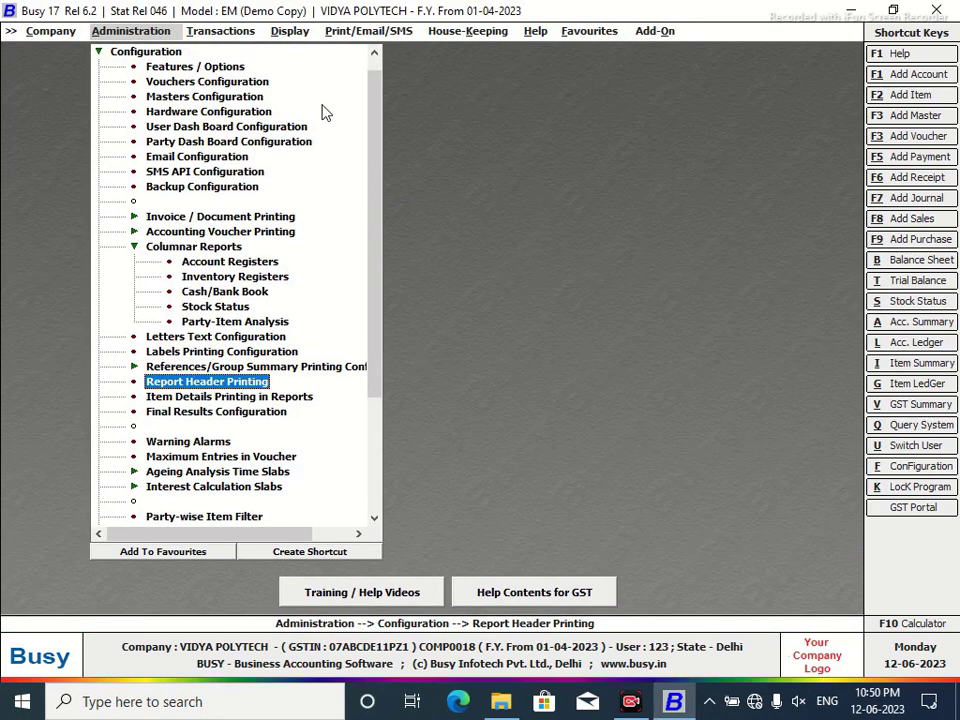
Load the account ledger with the NEW DESIGN header format.
key(alt+l)
click(353, 132)
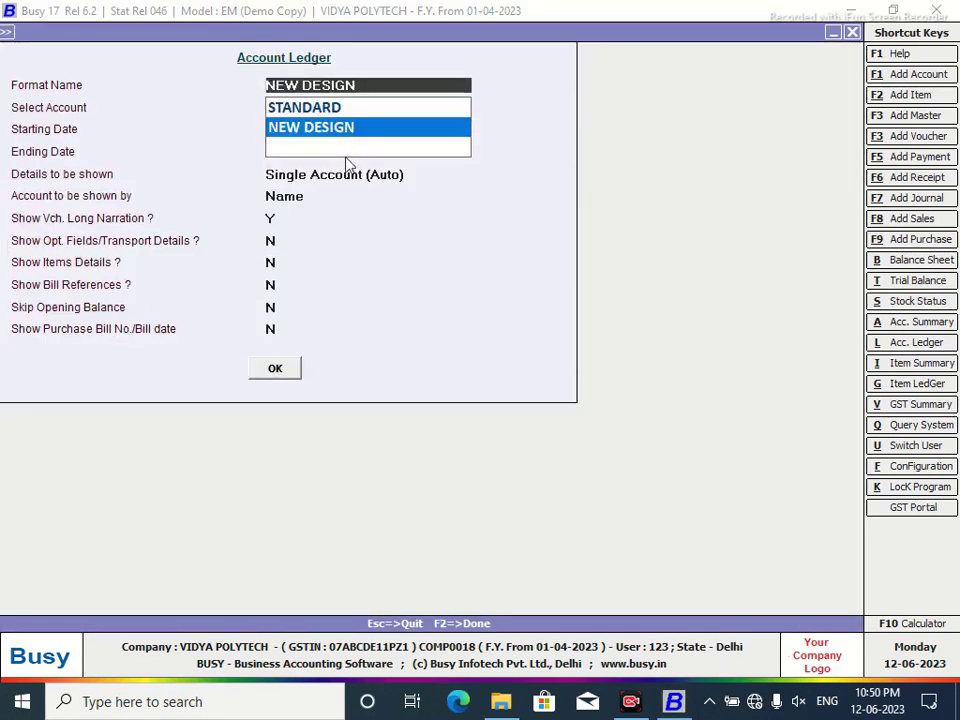
click(278, 367)
click(278, 367)
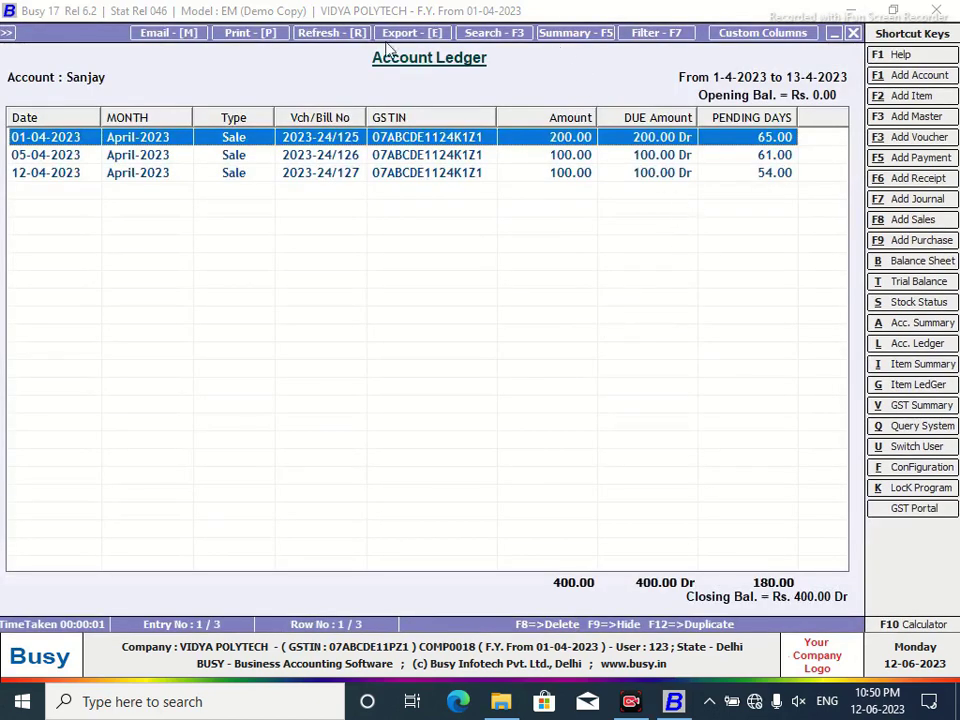
Print the ledger As it is From Grid and check the smaller icon in the preview.
click(240, 40)
click(564, 384)
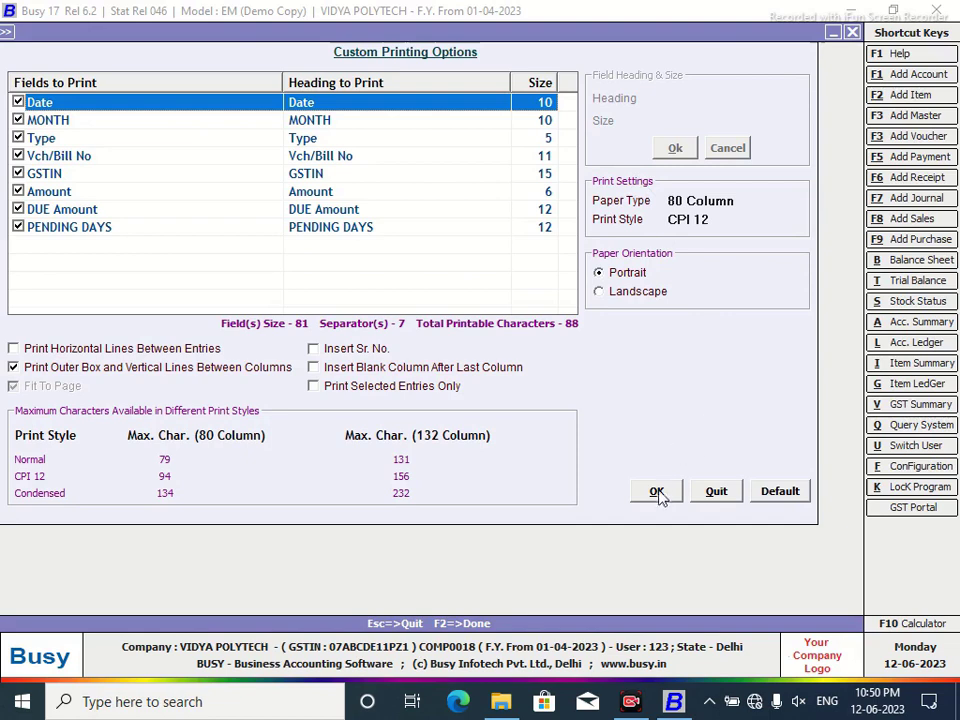
click(657, 494)
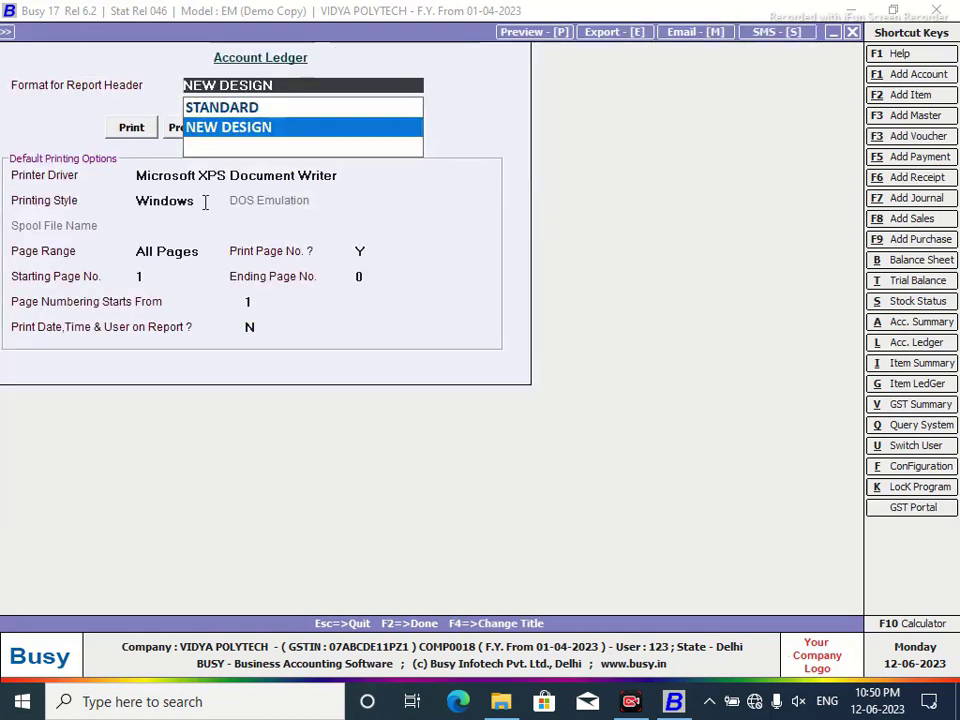
click(170, 128)
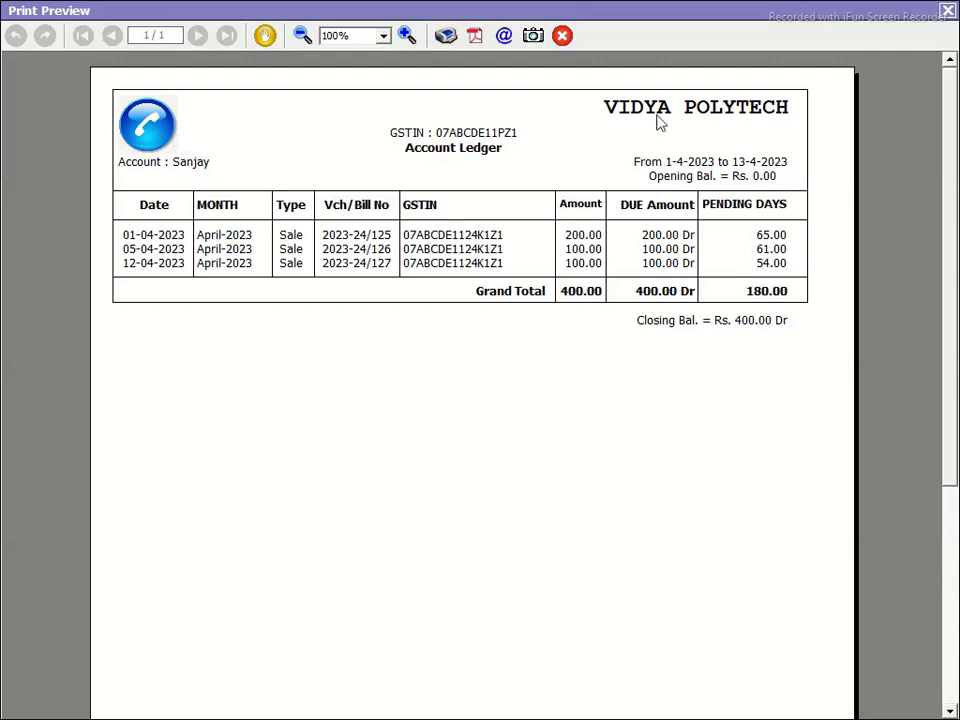
click(947, 12)
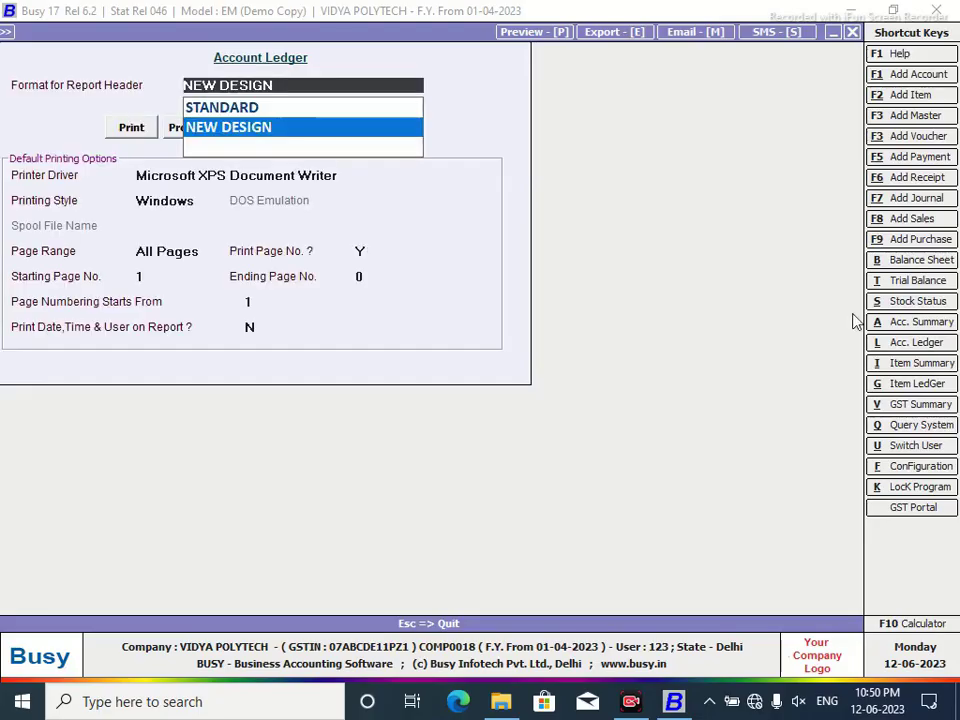